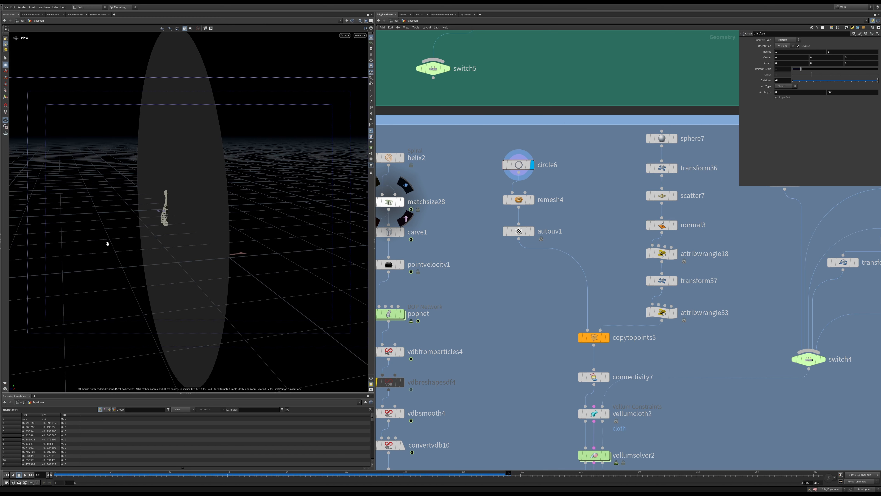
Step: Display the remesh4 and autouv1 nodes in turn and view the resulting disc from different angles
click(532, 200)
drag(227, 222, 172, 209)
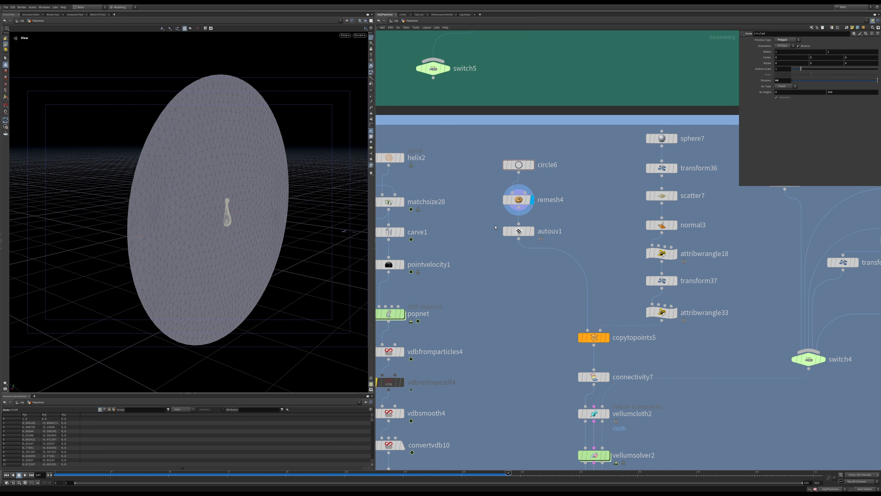
drag(461, 218, 536, 245)
click(532, 231)
drag(229, 221, 168, 211)
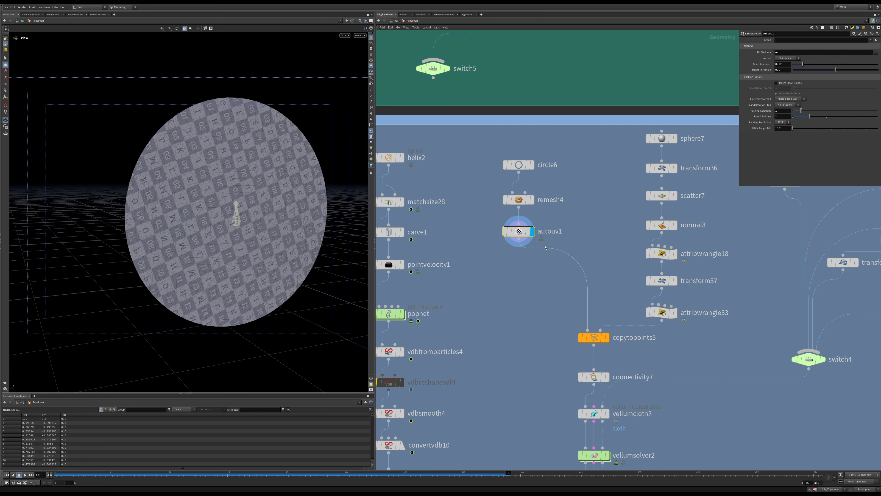
Step: Display sphere7, transform36 and scatter7 in turn to review how the sphere's points are generated
middle_drag(581, 243, 490, 242)
click(593, 137)
click(583, 136)
click(584, 166)
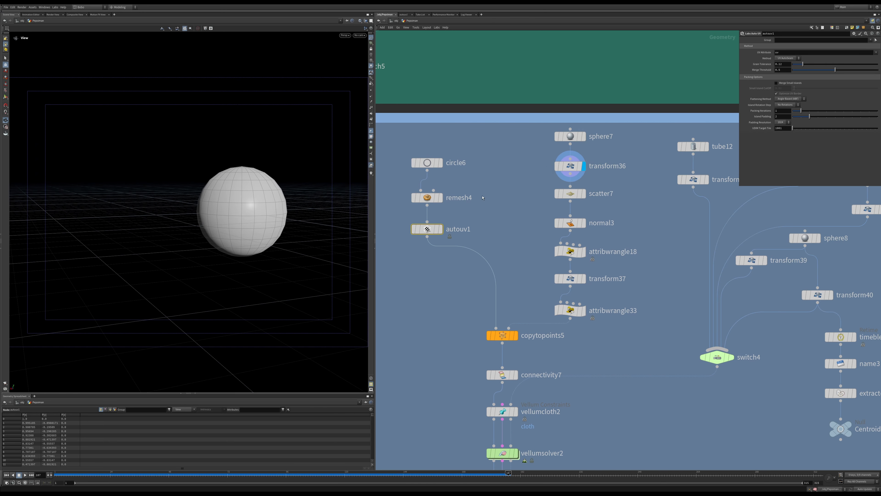
click(583, 193)
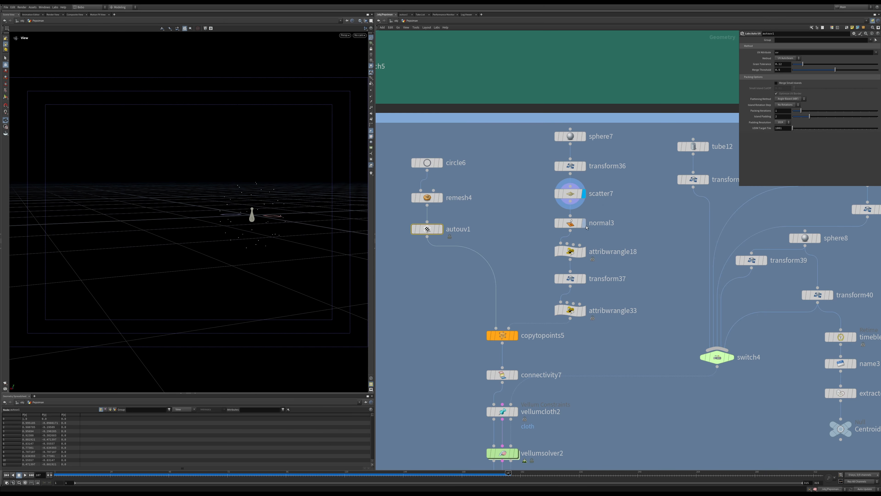
Step: Display attribwrangle18 and highlight all of its VEX code for review
click(584, 252)
click(566, 252)
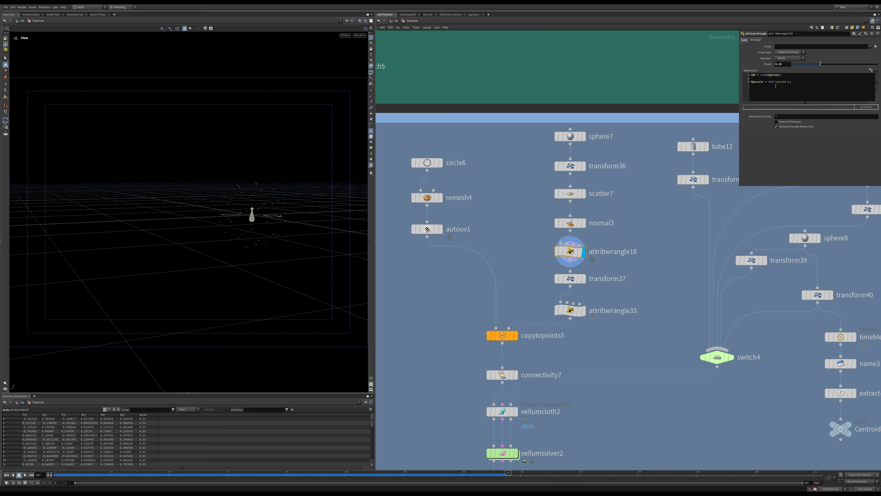
key(ctrl+a)
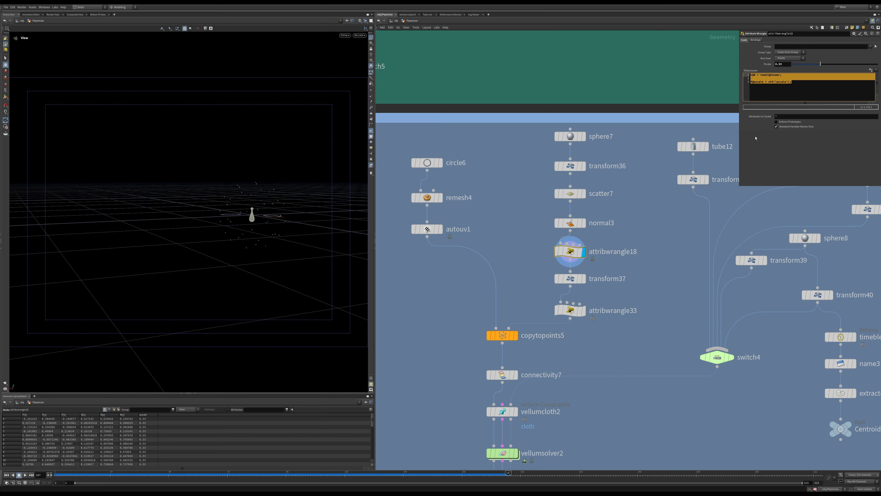
click(570, 260)
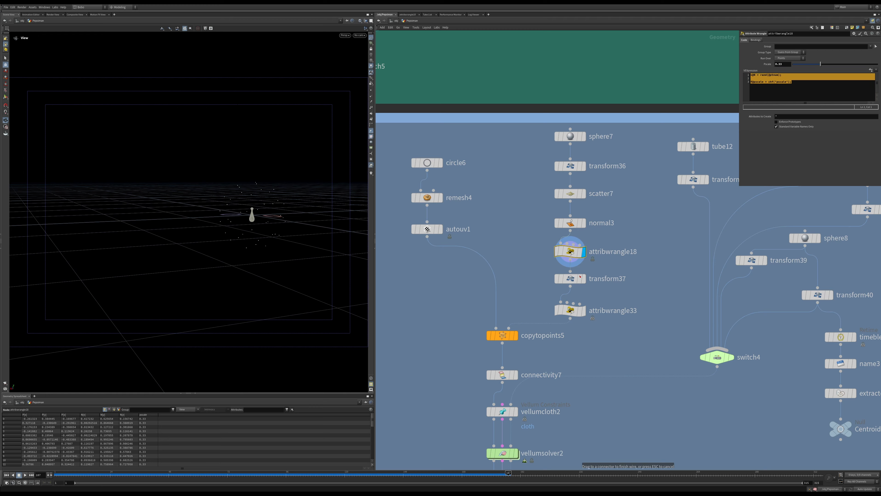
Step: Display transform37 and attribwrangle33 and show the VEX code that names the points
click(583, 278)
drag(535, 307, 578, 323)
click(583, 310)
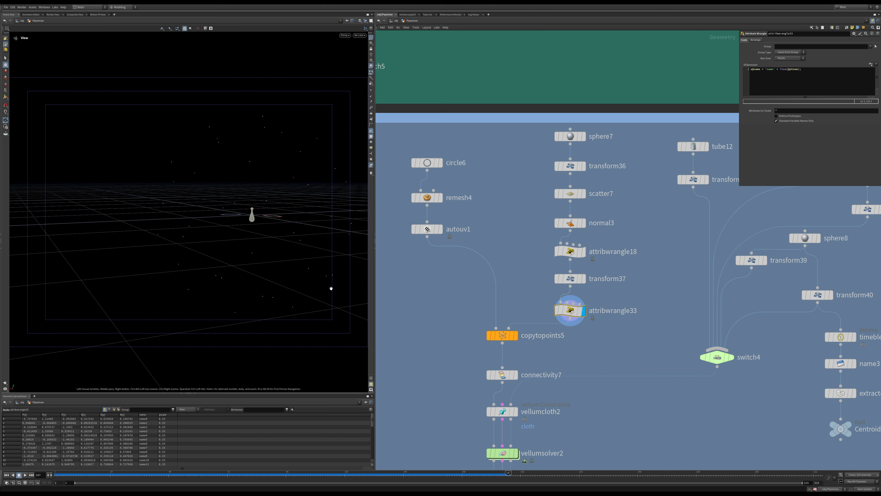
Step: Display the copytopoints5 node and examine the discs copied onto the scattered points together with its parameters
click(516, 335)
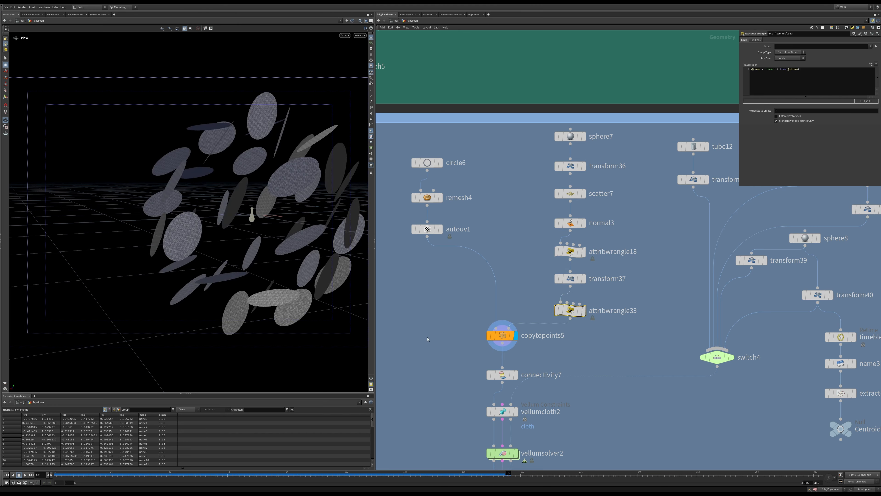
drag(446, 355, 528, 308)
drag(208, 212, 246, 197)
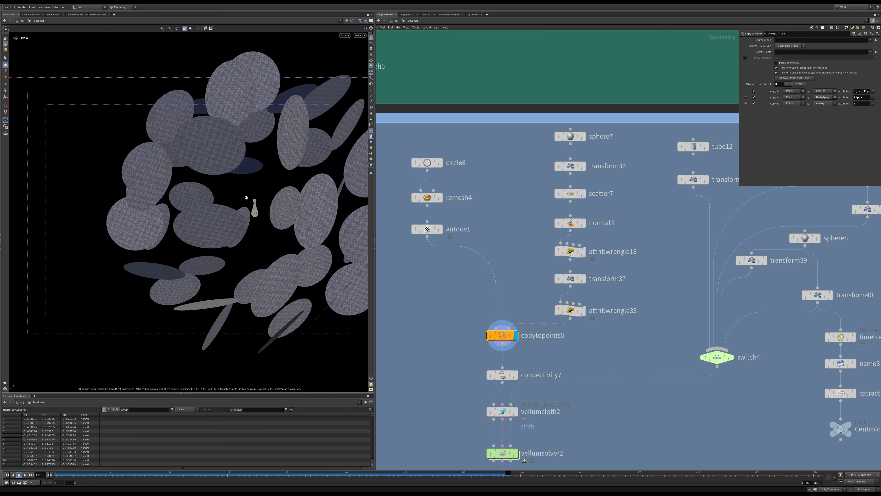
Step: Select and display the remesh4 node and examine the disc's triangulation and remesh parameters
drag(398, 180, 445, 213)
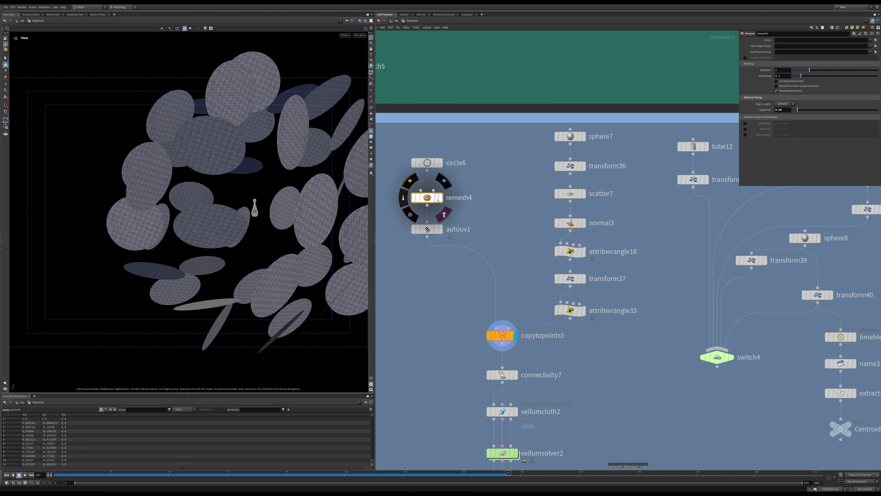
click(441, 197)
right_drag(216, 223, 252, 150)
right_drag(279, 203, 296, 222)
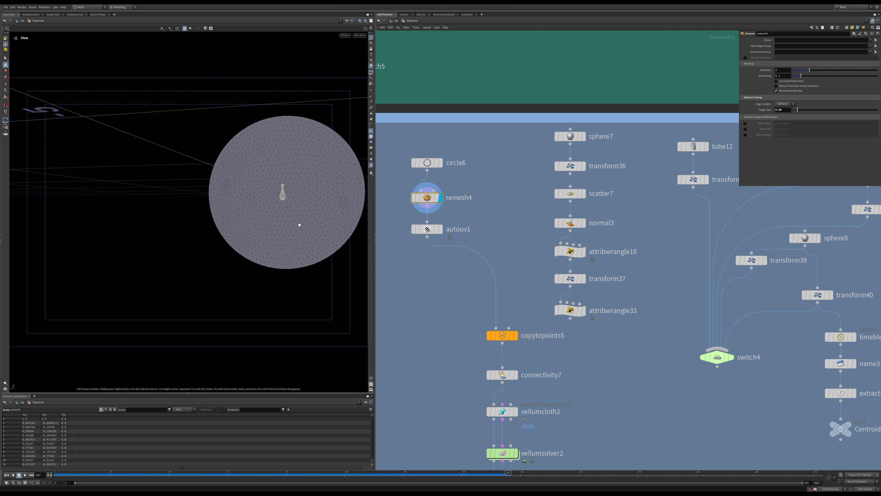
drag(297, 222, 303, 239)
Step: Display copytopoints5, connectivity7 and vellumcloth2 in turn and show the cloth constraint parameters
drag(452, 345, 526, 312)
click(515, 335)
middle_drag(575, 379, 576, 344)
drag(547, 354, 480, 322)
click(518, 339)
middle_drag(491, 366, 475, 328)
drag(518, 349, 446, 319)
click(502, 338)
middle_drag(521, 381, 526, 337)
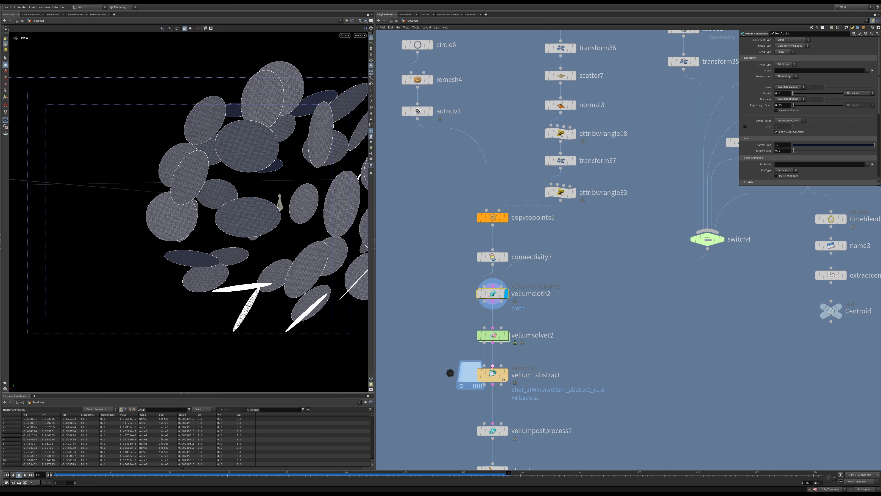
Step: Display the vellum_abstract cache and scrub the timeline to review the cloth simulation
click(506, 373)
alt+drag(284, 221, 212, 263)
drag(80, 473, 170, 474)
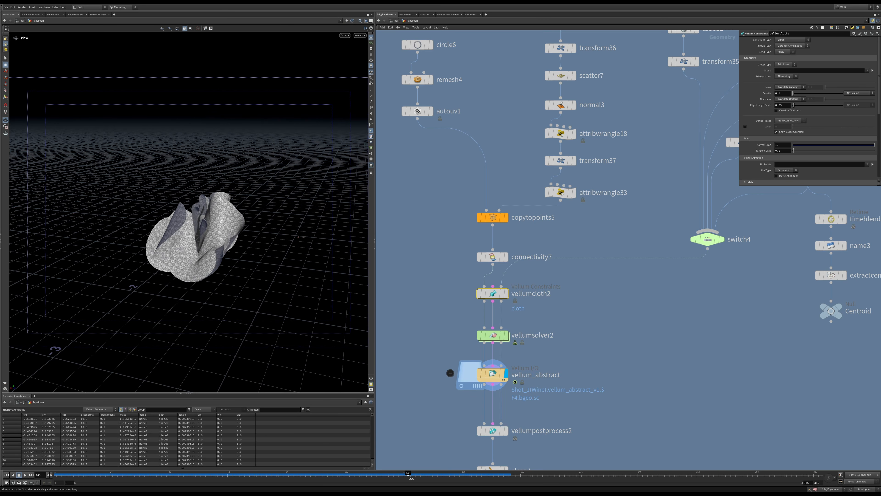
Step: Show the switch4 collider as a template and scrub the timeline to review its collision with the cloth
middle_drag(704, 298, 639, 303)
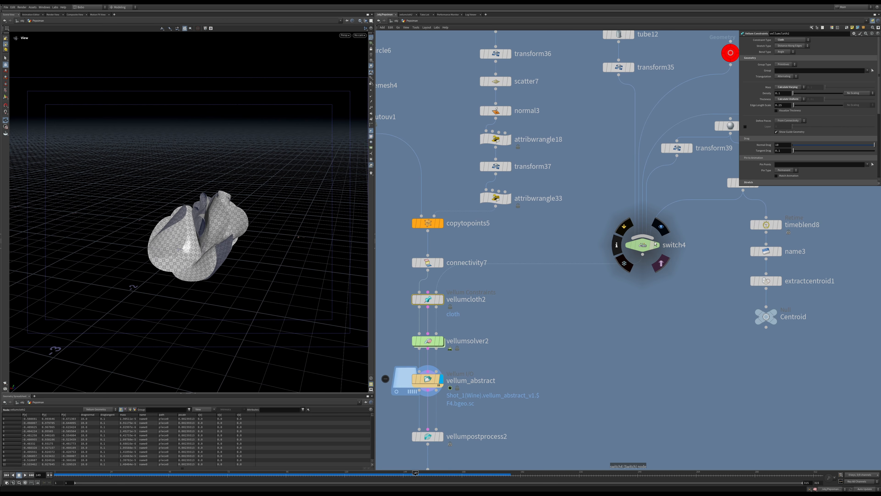
drag(205, 278, 202, 236)
mouse_move(149, 474)
mouse_down()
mouse_move(115, 468)
mouse_move(149, 462)
mouse_up()
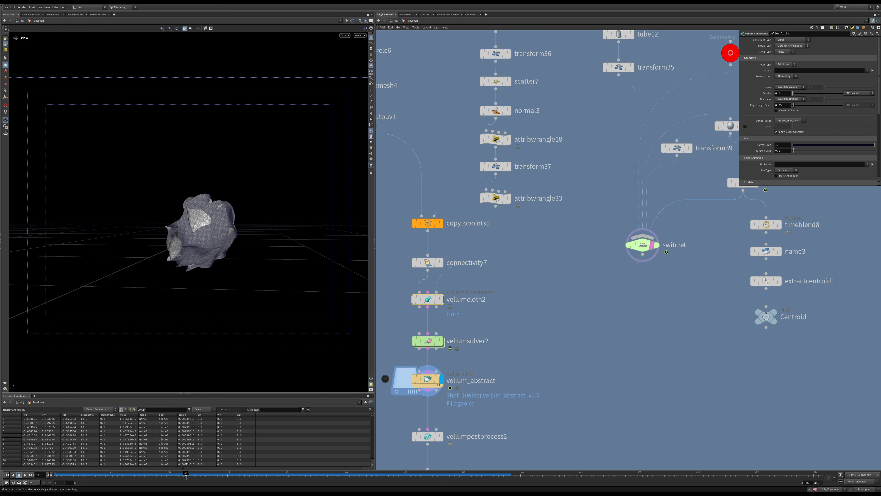
drag(234, 279, 222, 279)
drag(223, 279, 229, 323)
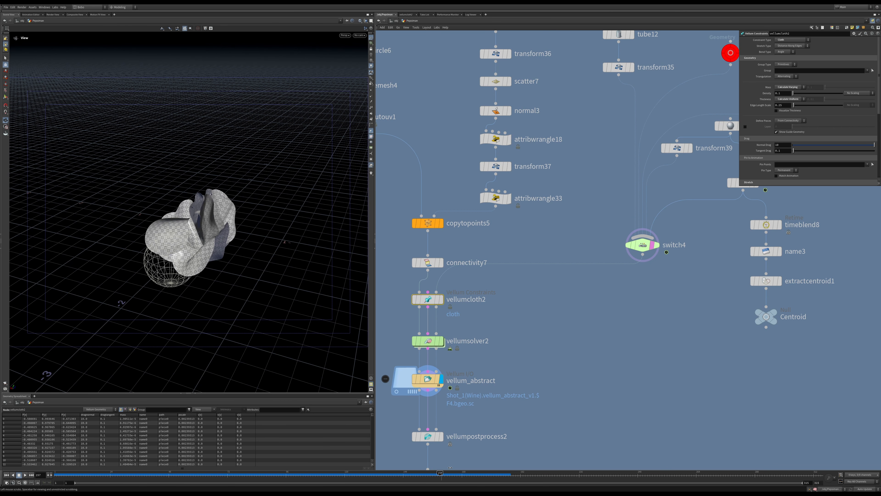
drag(484, 471, 488, 470)
Step: Display vellumpostprocess2 and examine the cloth's UV texture up close, then show the Vellum_1 export settings
middle_drag(486, 423, 539, 345)
click(495, 358)
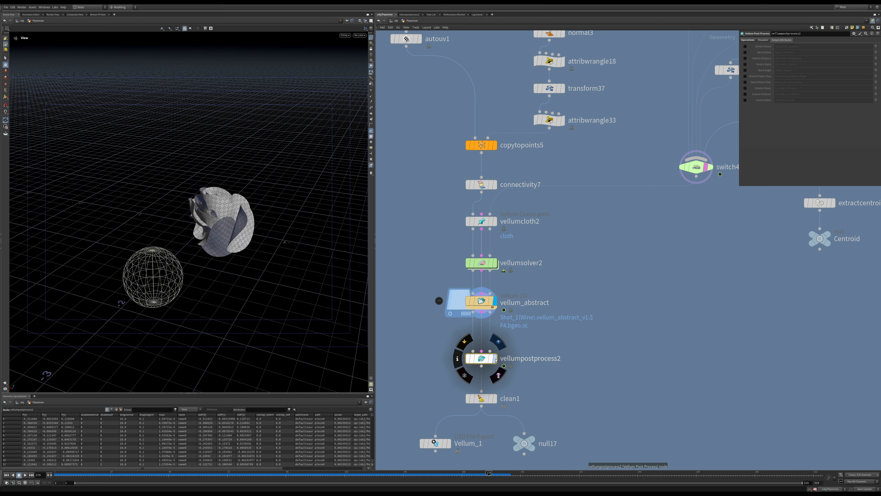
middle_drag(480, 384, 483, 323)
drag(253, 324, 244, 273)
right_drag(244, 274, 230, 153)
drag(230, 153, 211, 240)
right_drag(211, 240, 201, 198)
drag(201, 197, 183, 209)
right_drag(184, 208, 186, 194)
drag(186, 194, 172, 170)
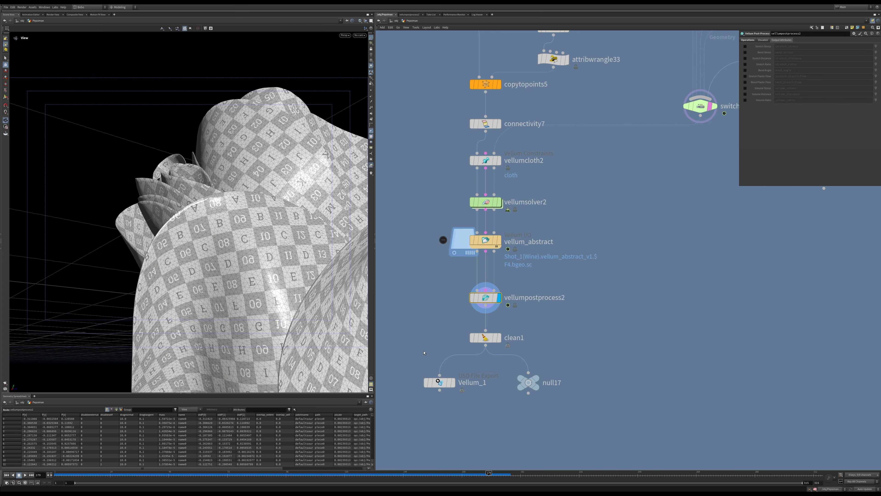
click(444, 386)
Step: Display sphere14 and the fog volume node below it to review the source of the point cloud
scroll(444, 387, down, 3)
middle_drag(781, 257, 536, 329)
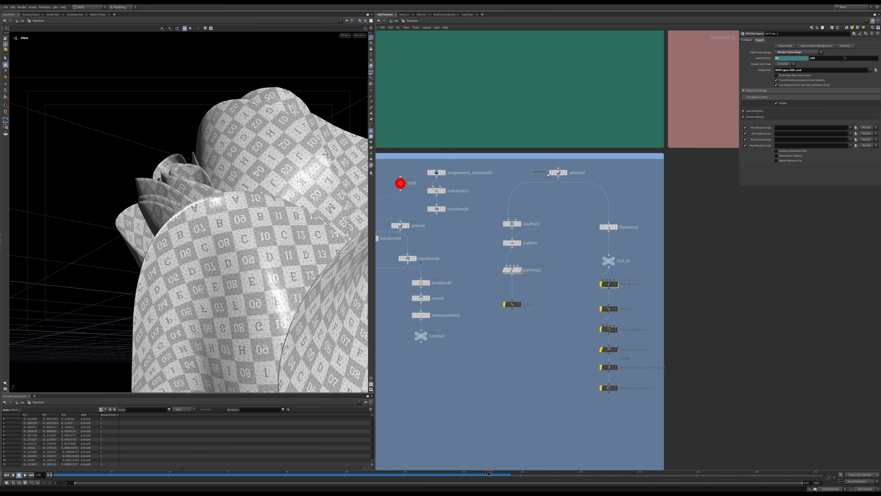
click(554, 172)
click(565, 173)
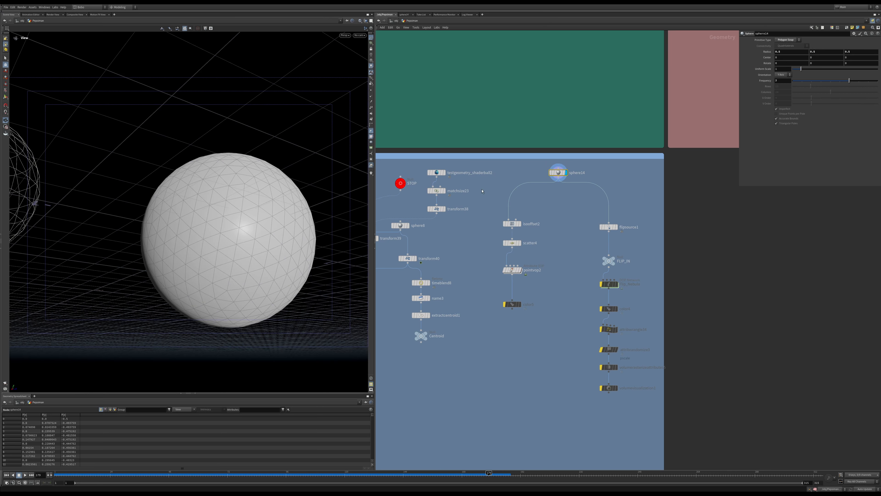
drag(493, 223, 524, 245)
click(520, 224)
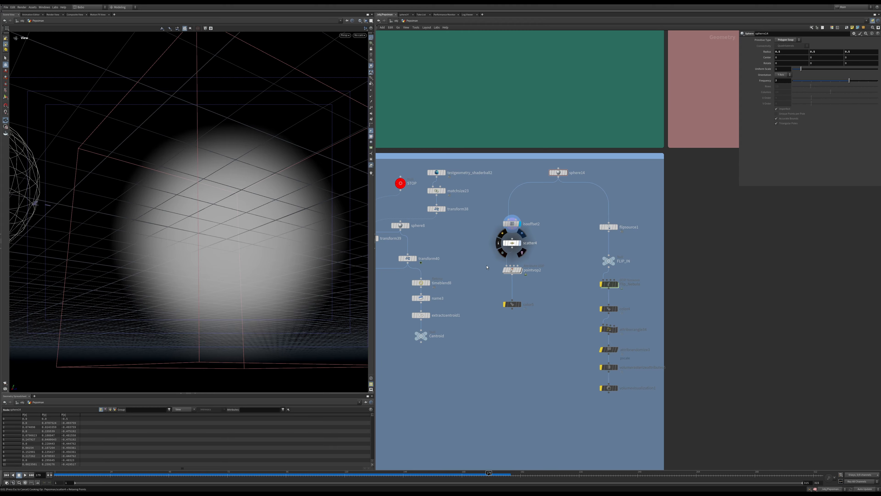
Step: Look at the noise network inside pointvop2, return to the parent network and display the pointvop2 result
click(512, 269)
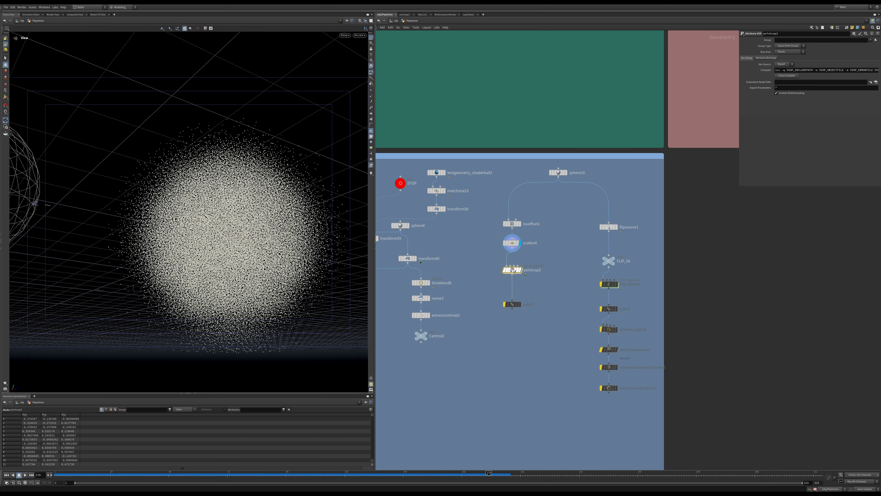
double_click(512, 269)
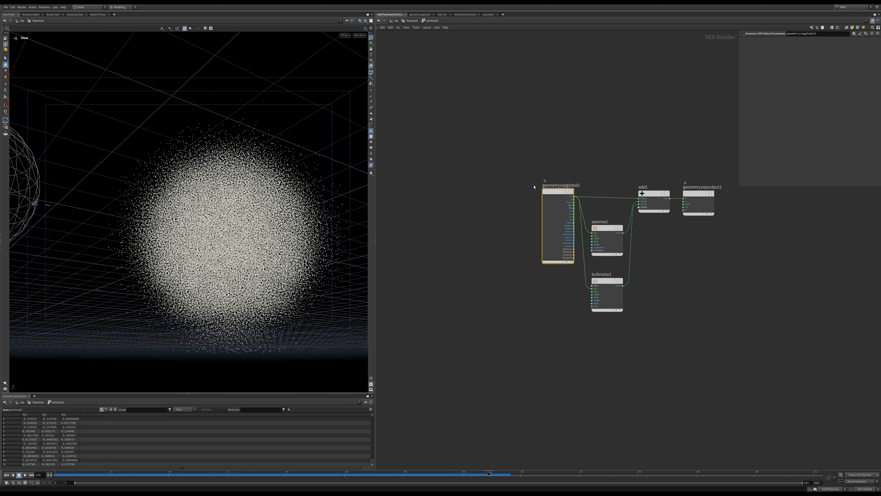
click(410, 20)
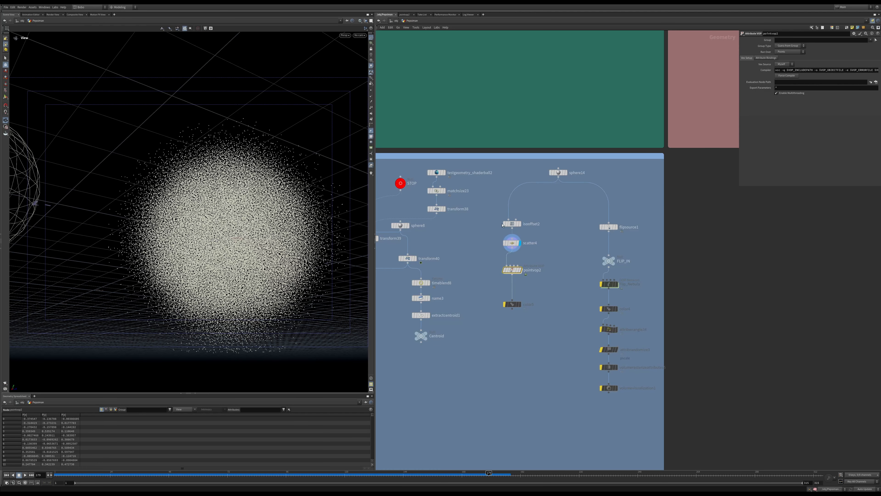
click(520, 271)
drag(294, 149, 259, 178)
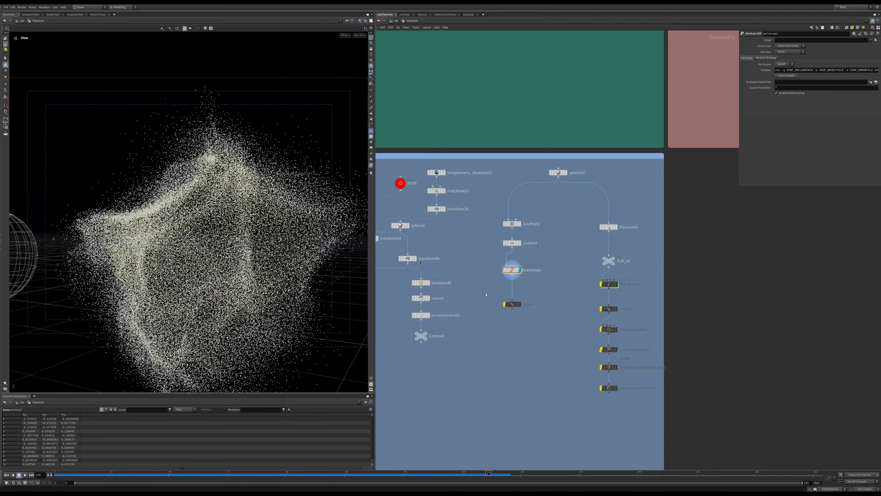
Step: Enable the bypassed color5 node, display it and inspect the coloured point cloud from several angles
click(505, 304)
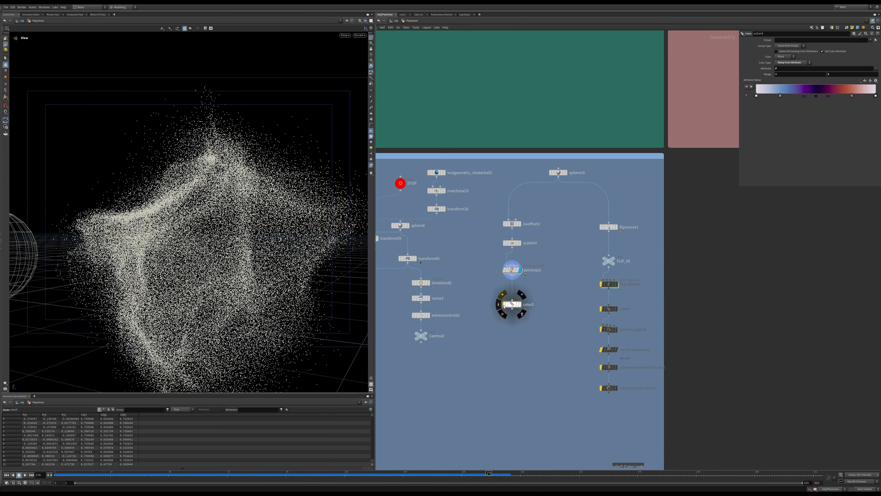
click(521, 295)
drag(320, 257, 198, 191)
drag(249, 228, 283, 247)
right_drag(283, 248, 383, 226)
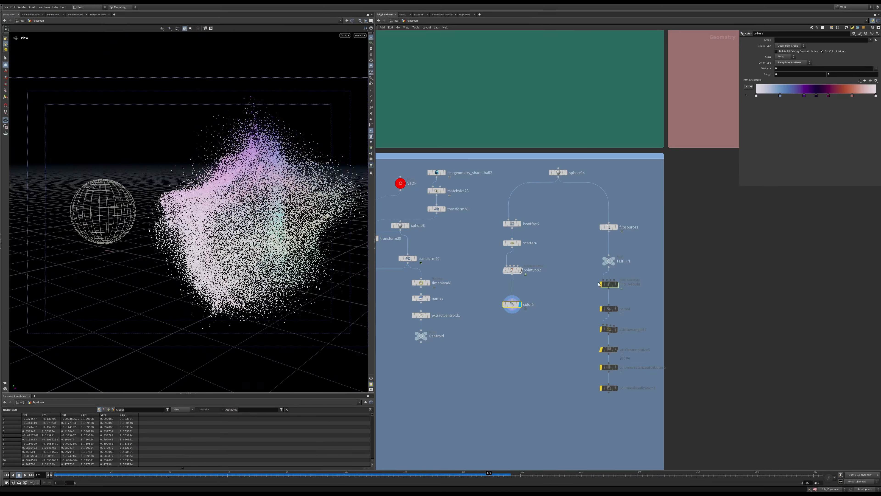
drag(271, 233, 261, 170)
right_drag(261, 170, 258, 220)
drag(258, 220, 251, 153)
Step: Move the color5 node closer beneath pointvop2 and bypass it again after viewing the point cloud
middle_drag(561, 329, 575, 354)
drag(526, 333, 528, 327)
drag(280, 220, 307, 217)
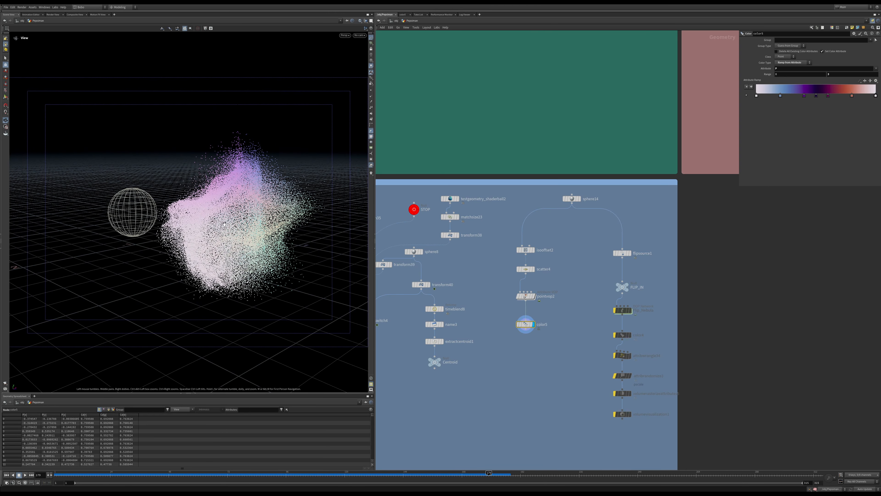
drag(248, 228, 238, 221)
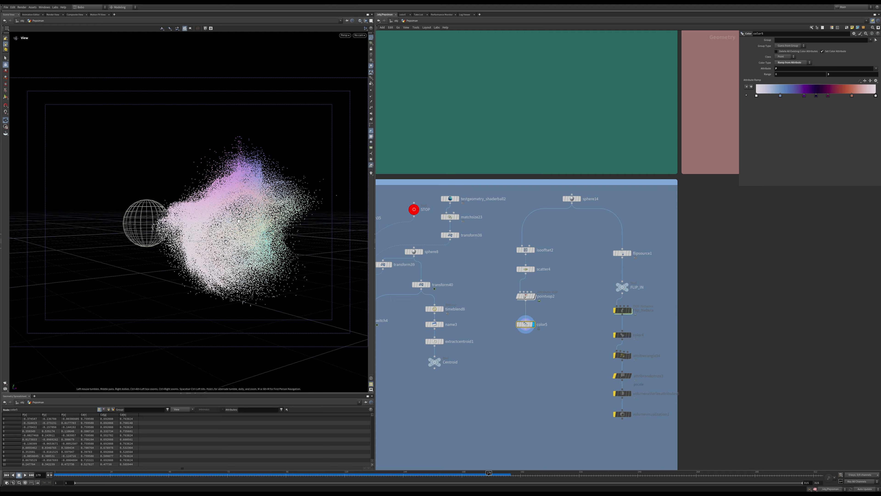
mouse_move(237, 226)
mouse_down()
mouse_move(236, 217)
mouse_move(231, 249)
mouse_move(216, 198)
mouse_move(153, 118)
mouse_move(149, 146)
mouse_move(241, 214)
mouse_up()
scroll(235, 216, up, 4)
scroll(231, 248, down, 4)
scroll(215, 197, up, 5)
middle_drag(514, 321, 537, 338)
click(538, 340)
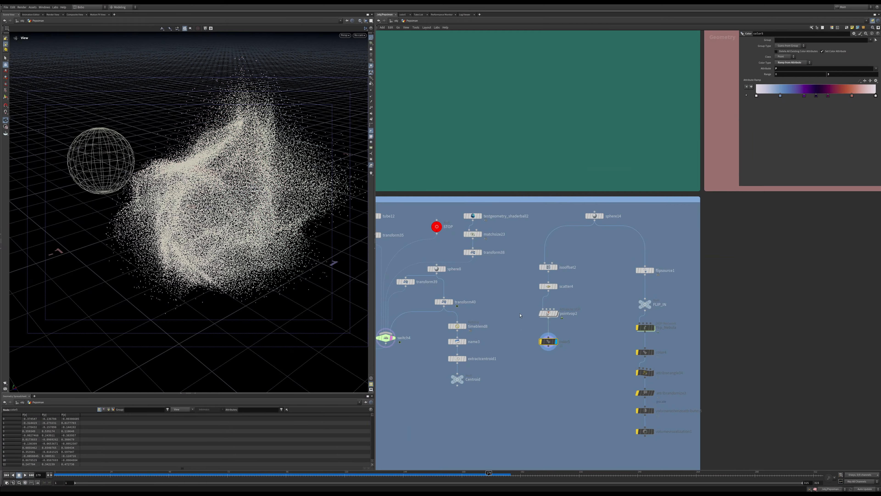
Step: Locate the CURTAIN node chain in the network and display the curtain node to view its planar patch
click(555, 361)
scroll(556, 358, down, 5)
middle_drag(542, 375, 635, 465)
middle_drag(637, 55, 504, 178)
scroll(504, 177, up, 2)
scroll(603, 314, down, 3)
middle_drag(514, 228, 593, 298)
scroll(592, 299, up, 2)
middle_drag(641, 262, 581, 254)
scroll(599, 220, up, 5)
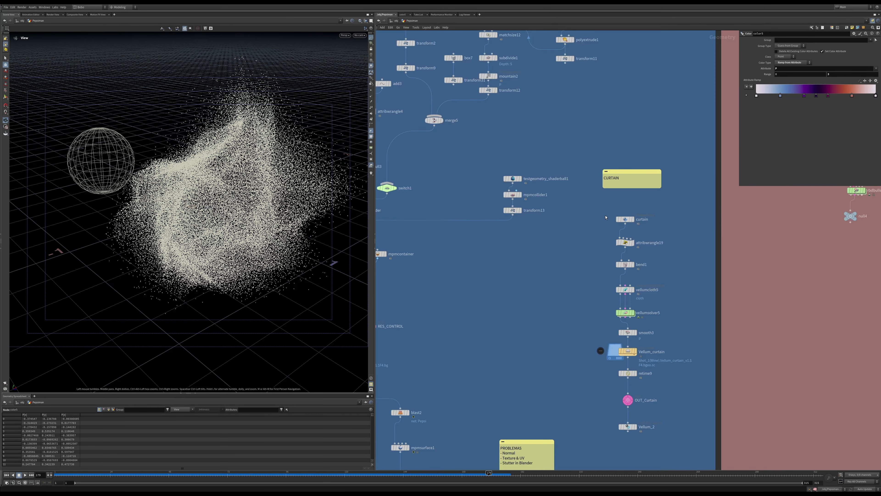
drag(645, 227, 645, 226)
click(637, 218)
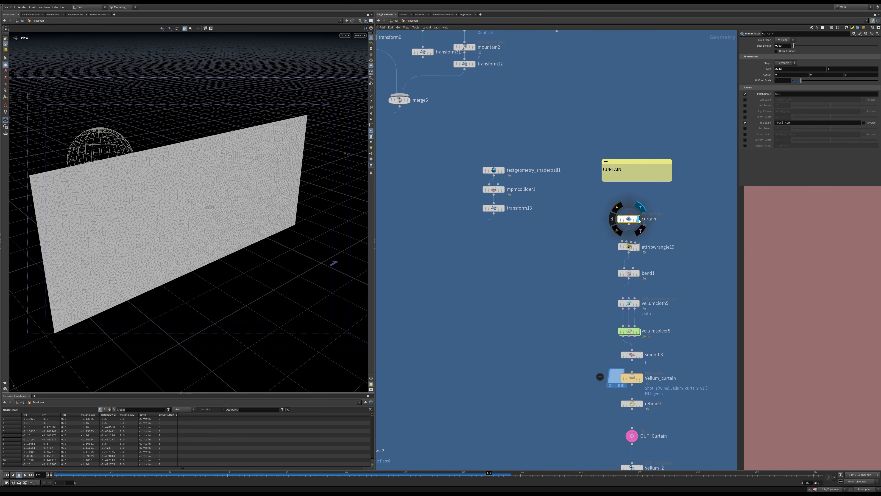
drag(257, 225, 223, 219)
Step: Display attribwrangle19 and turn on the viewport group list to show the curtain's point groups in colour
click(628, 247)
click(637, 246)
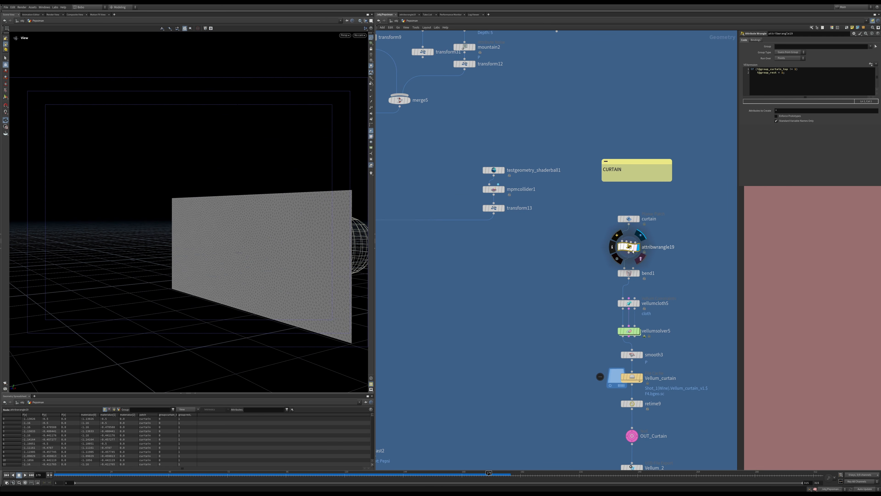
click(371, 159)
click(355, 42)
click(358, 62)
click(355, 42)
click(358, 56)
drag(255, 179, 212, 153)
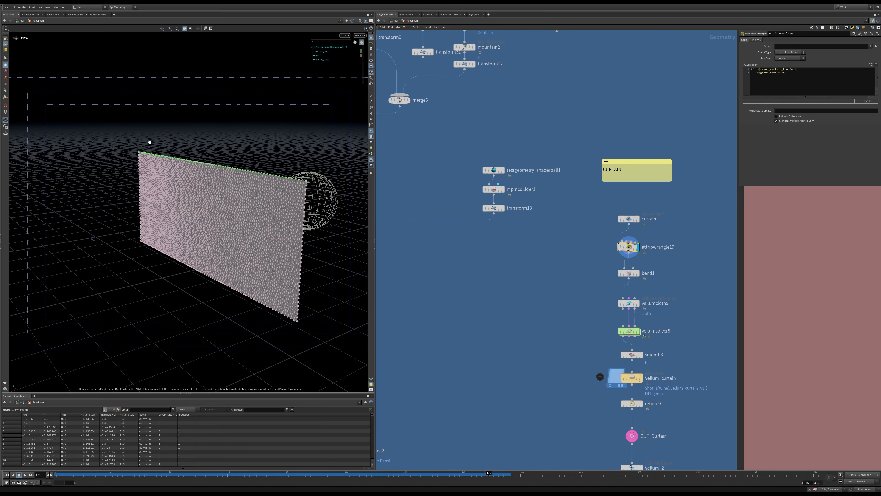
Step: Display the bend1 node and orbit around the curtain to inspect its rolled-up shape
scroll(682, 273, up, 2)
drag(554, 264, 648, 285)
key(r)
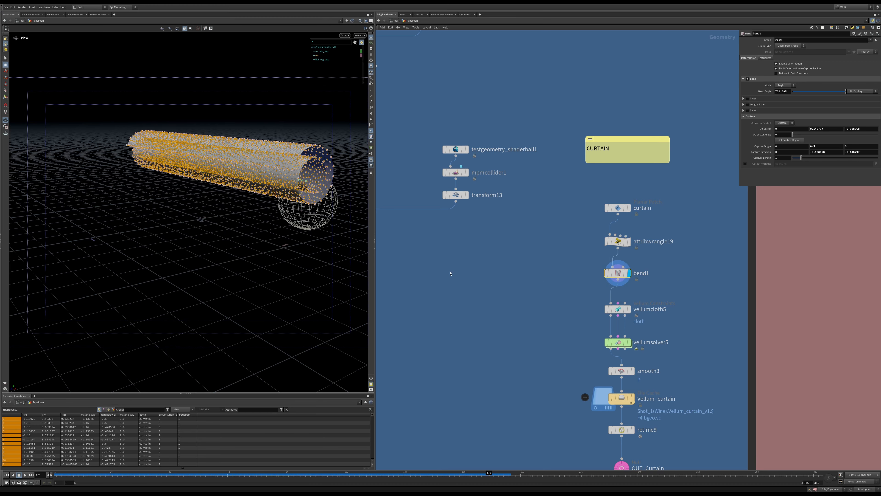
drag(305, 190, 249, 198)
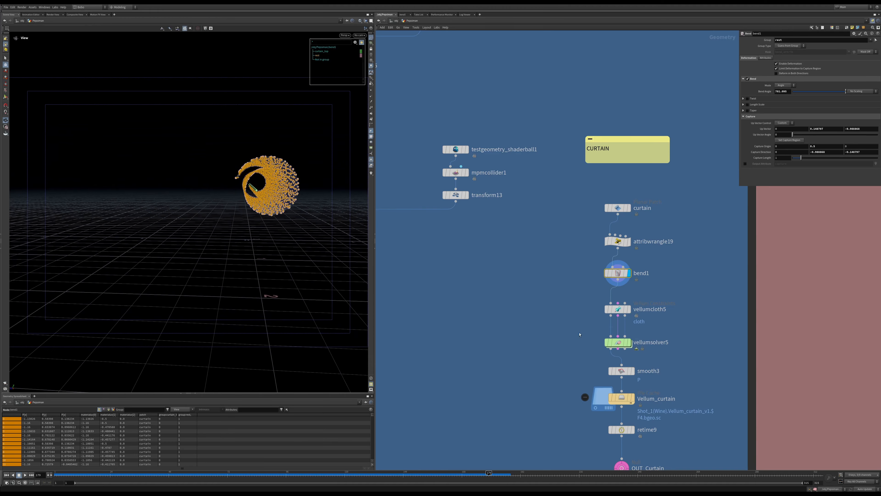
Step: Display vellumcloth5 and select vellumsolver5 to view the cloth setup and solver parameters
drag(638, 321, 638, 321)
key(r)
drag(564, 330, 644, 354)
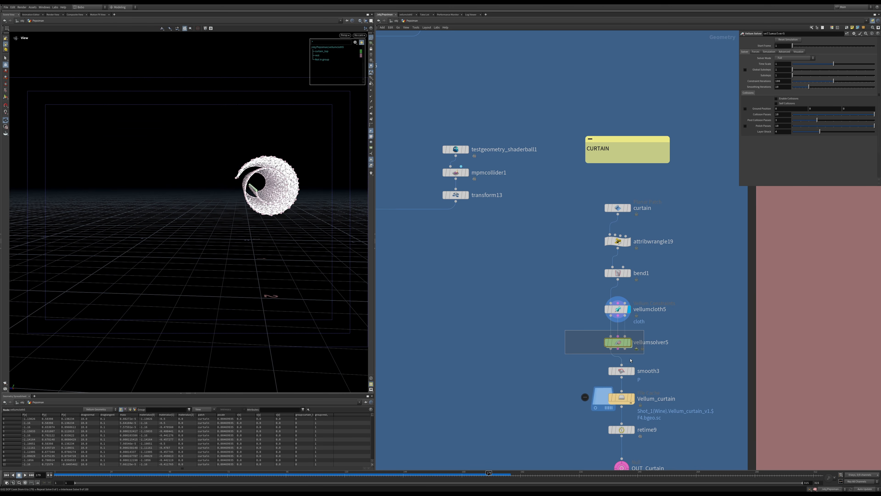
Step: Display the Vellum_curtain file cache, turn off the viewport group list and orbit to face the curtain
drag(551, 386, 646, 421)
key(r)
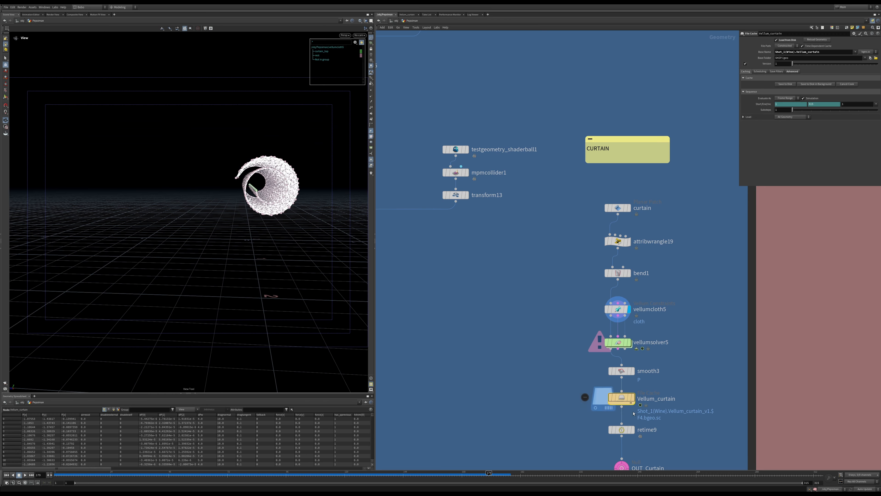
key(ctrl+Up)
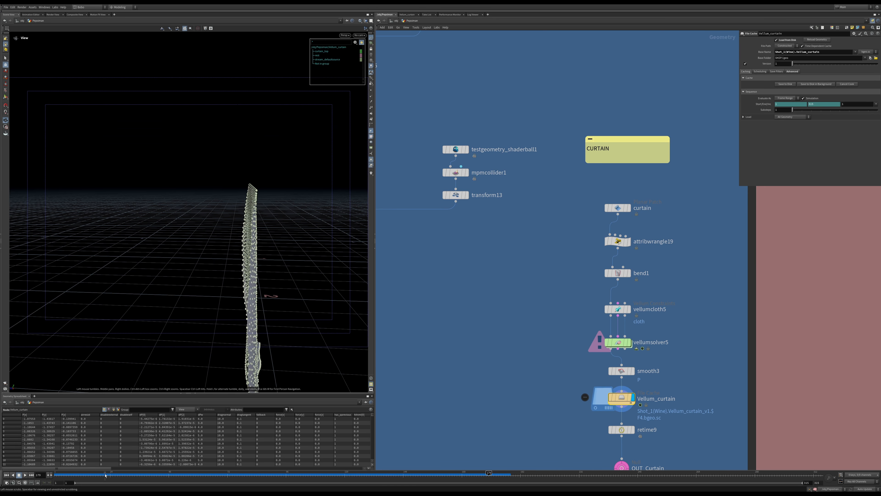
click(370, 161)
drag(226, 218, 279, 195)
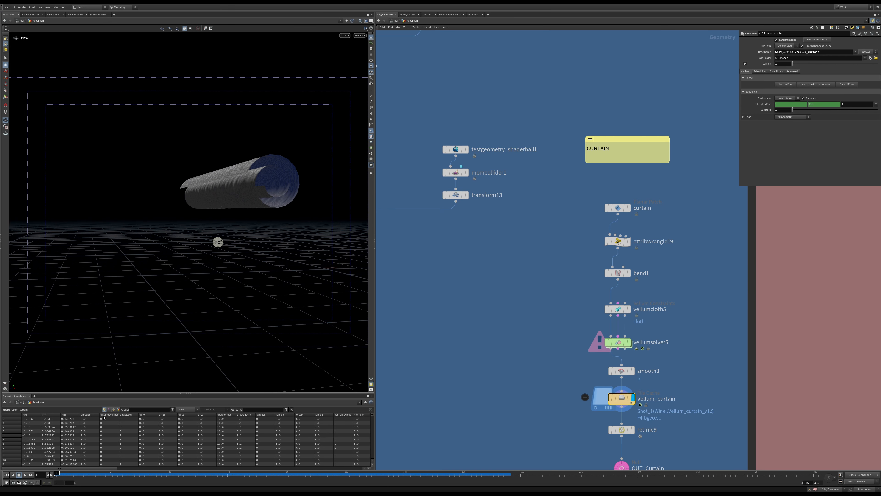
Step: Play the cached Vellum_curtain simulation and bring the end of the curtain chain into view
click(26, 474)
drag(199, 362, 291, 247)
middle_drag(684, 465, 671, 391)
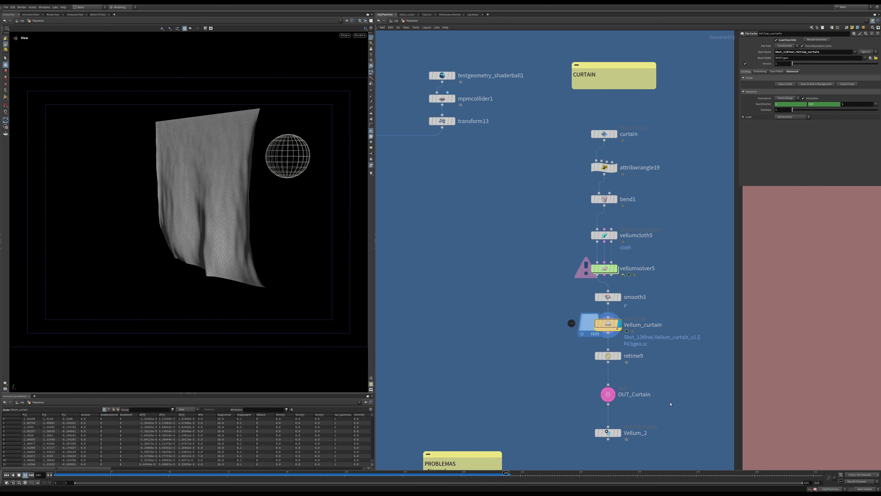
Step: Display retime9, replay the retimed curtain animation from near the start and scrub back through it
click(619, 356)
drag(104, 479, 69, 480)
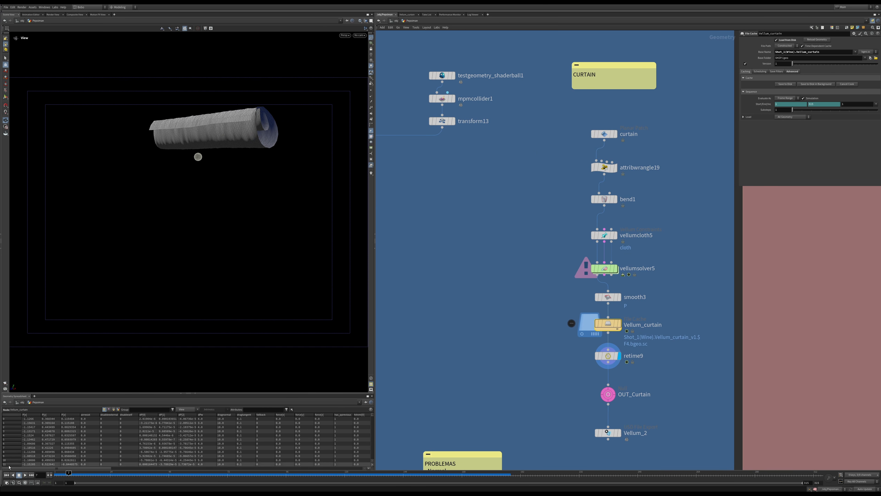
click(25, 474)
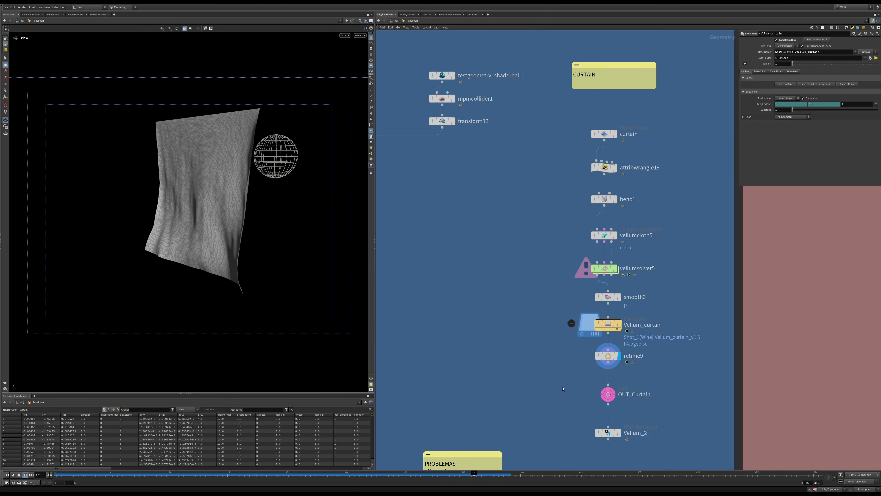
drag(590, 474, 85, 473)
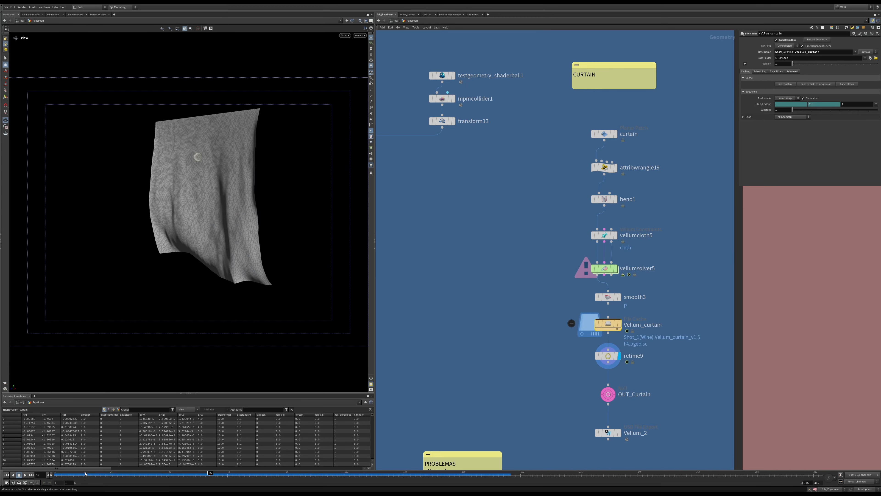
Step: Locate the start of the SHOT 2 network and select the alembic1, attribwrangle1 and unpack1 nodes
scroll(449, 227, down, 10)
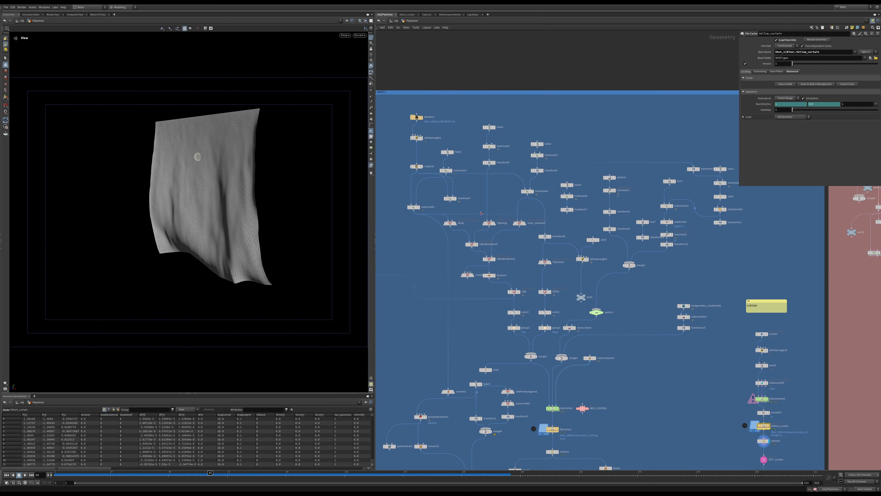
mouse_move(450, 239)
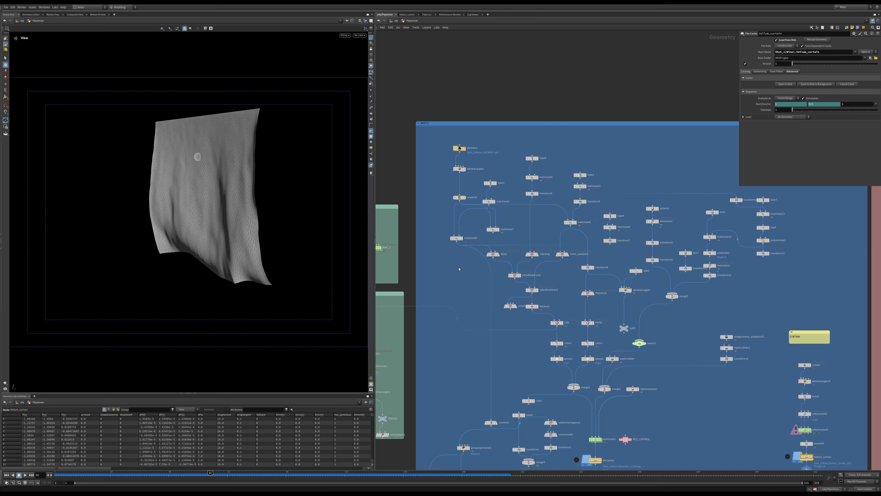
middle_drag(459, 253, 465, 293)
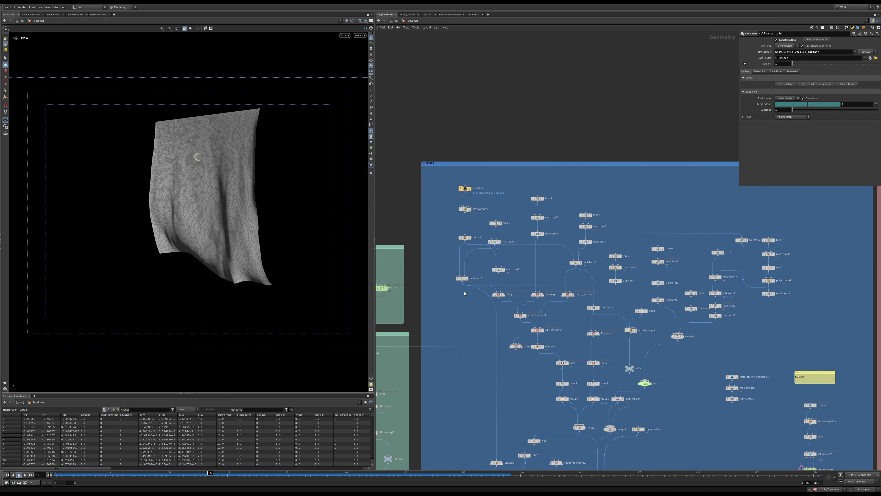
scroll(459, 263, up, 3)
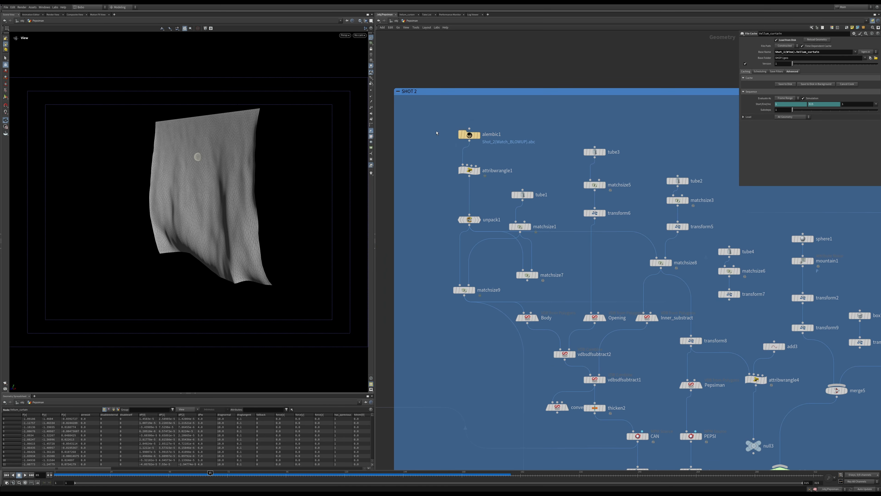
drag(436, 132, 489, 222)
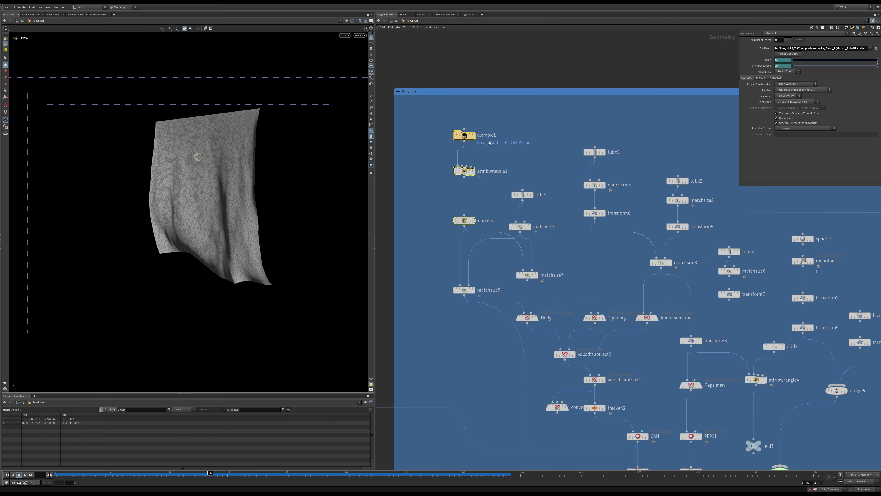
Step: Display alembic1, frame the can in the viewport, and switch the display to attribwrangle1 to view its result
scroll(464, 127, up, 3)
click(474, 140)
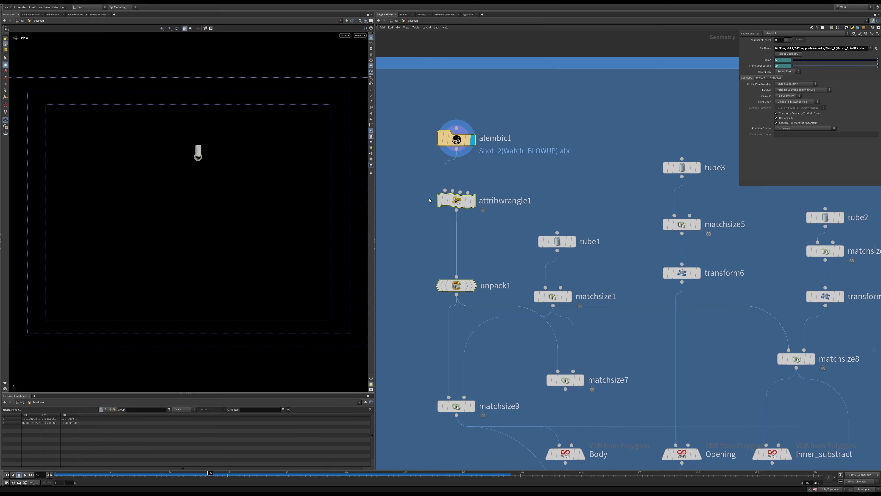
key(g)
scroll(204, 146, up, 1)
drag(204, 150, 227, 222)
click(456, 201)
click(472, 200)
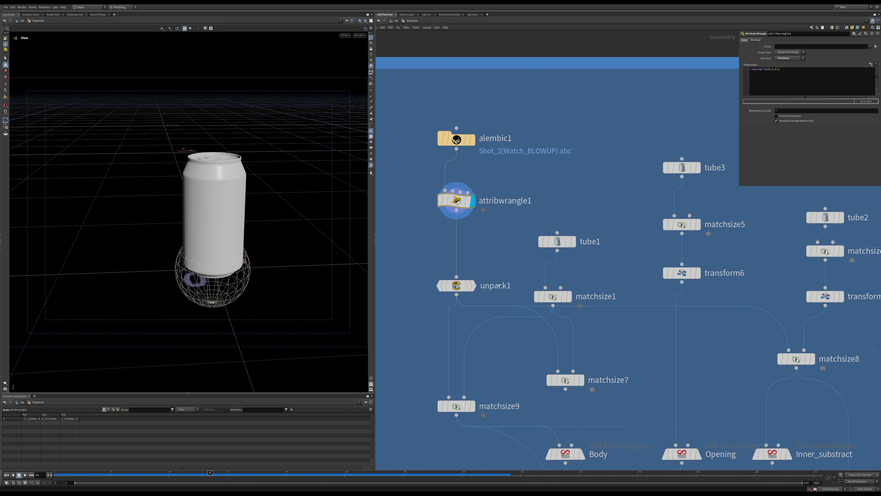
Step: Display matchsize9, frame the resized can in the viewport and orbit around it
click(456, 286)
middle_drag(461, 345, 446, 263)
click(443, 324)
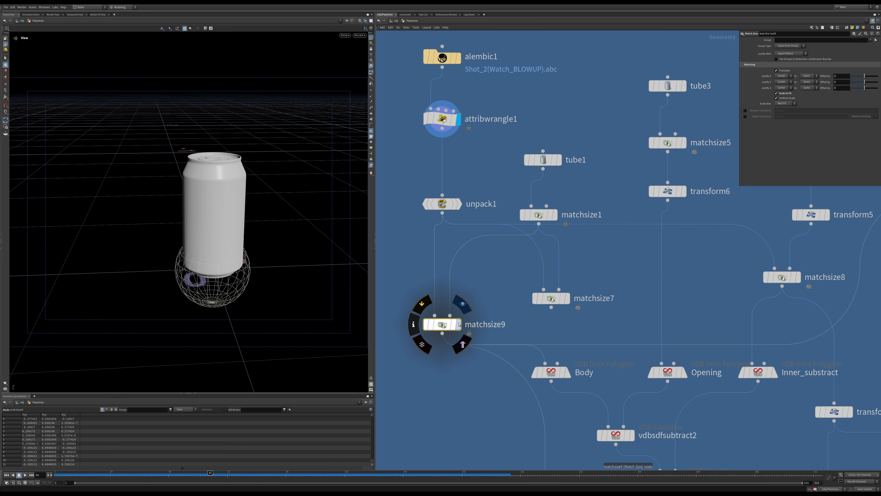
click(458, 324)
key(space+g)
scroll(252, 259, down, 3)
drag(252, 251, 252, 230)
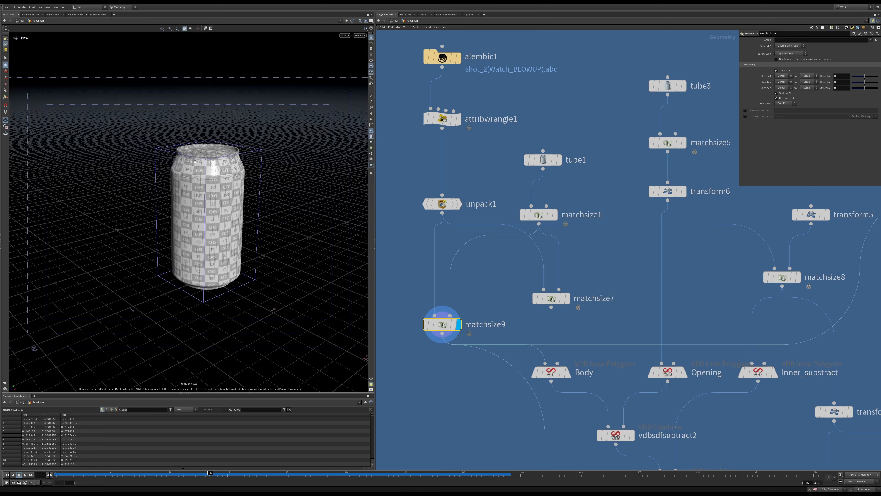
Step: Template transform6 and view Body, Opening and vdbsdfsubtract2 in turn to show how the can's opening is cut
middle_drag(569, 367, 519, 321)
click(518, 325)
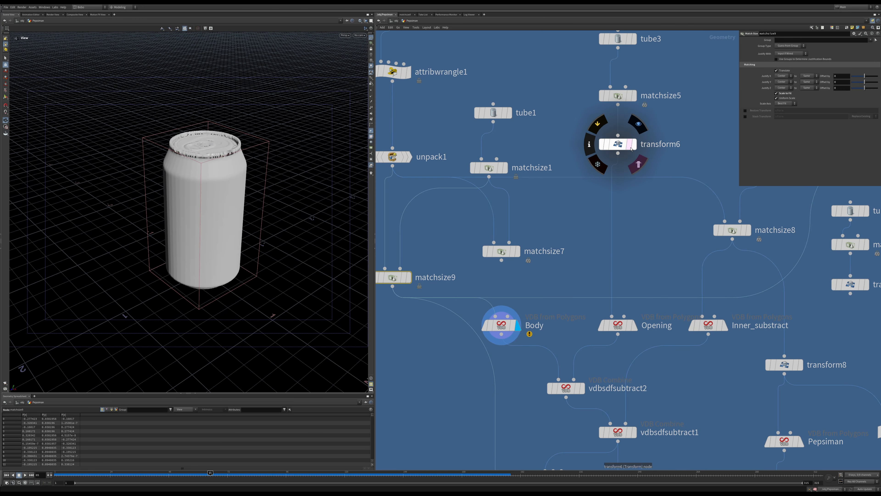
click(634, 158)
click(638, 304)
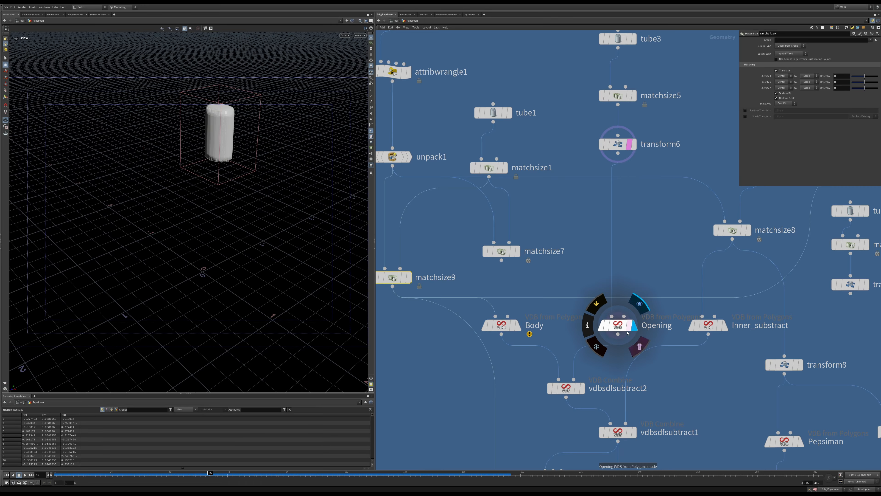
click(584, 391)
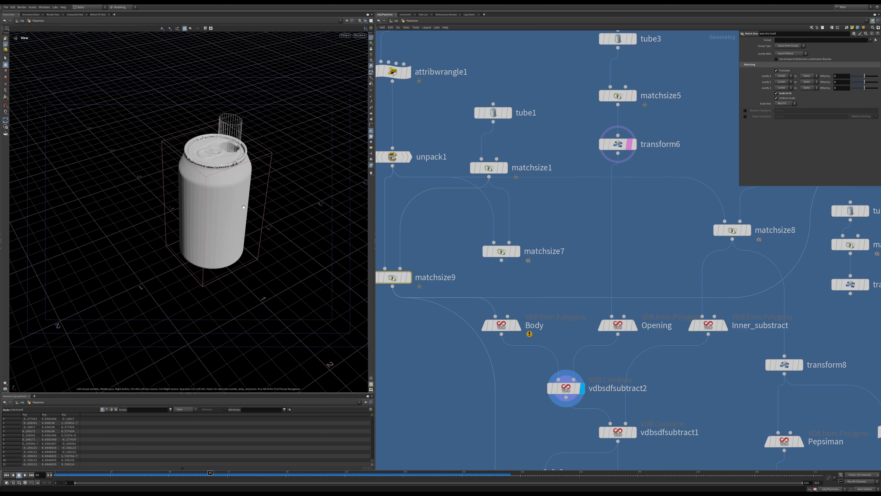
Step: Display Inner_substract and its templated source matchsize8 to inspect the volume for hollowing the can
middle_drag(674, 269, 650, 287)
click(700, 342)
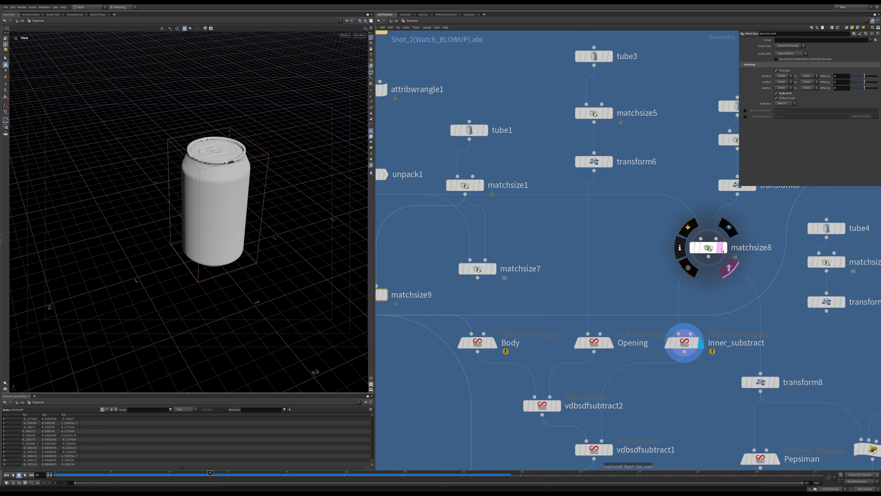
click(728, 266)
click(725, 258)
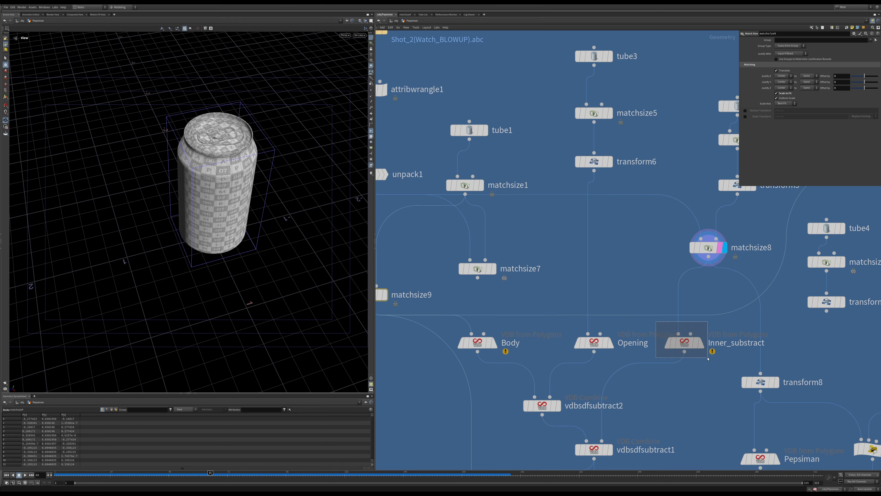
click(701, 342)
Step: Display vdbsdfsubtract1, inspect the opened can from above, and switch the display to thicken2
middle_drag(606, 395, 626, 336)
click(617, 399)
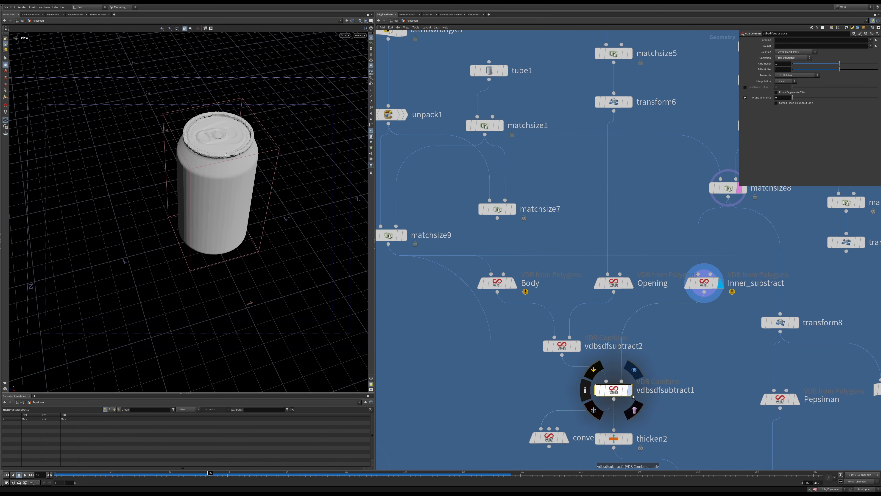
drag(274, 173, 287, 158)
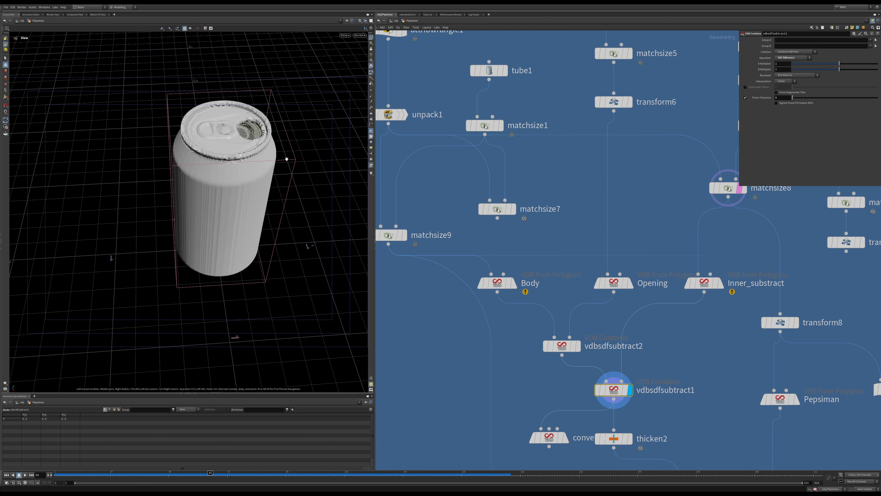
click(629, 438)
middle_drag(627, 451, 627, 360)
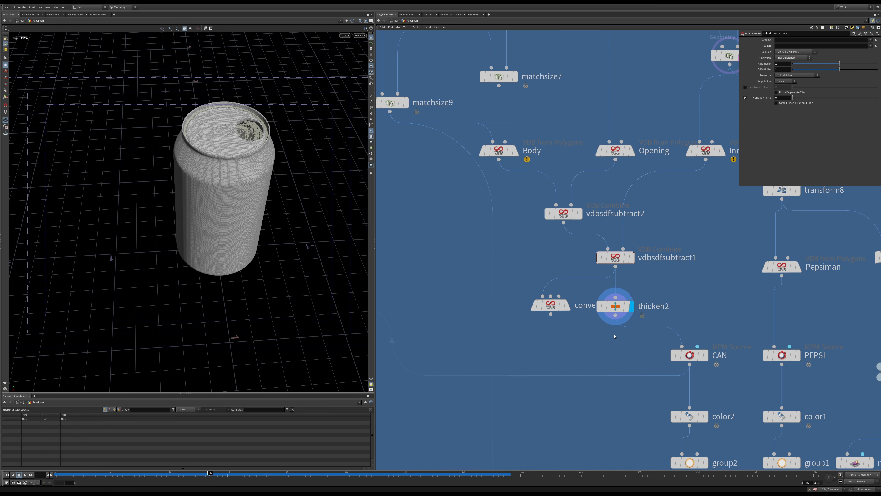
Step: Add a Clip node fed by thicken2 and display it to look inside the can
click(604, 324)
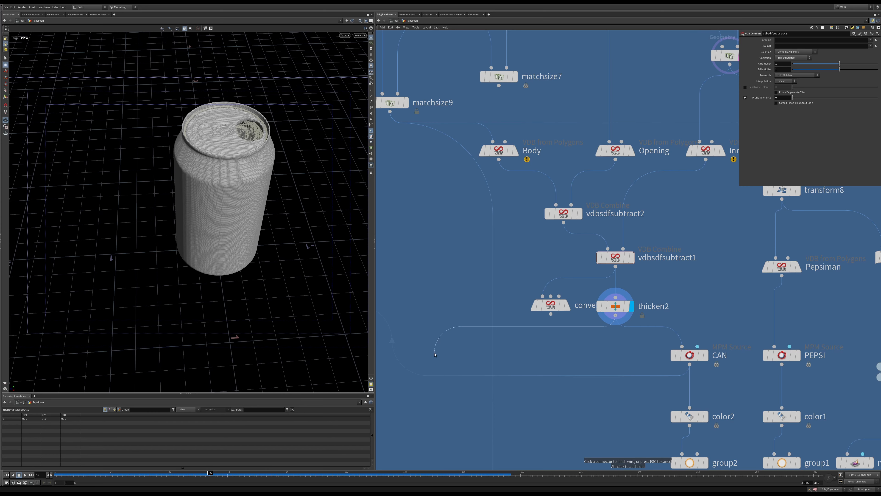
key(Tab)
text(clip)
key(Return)
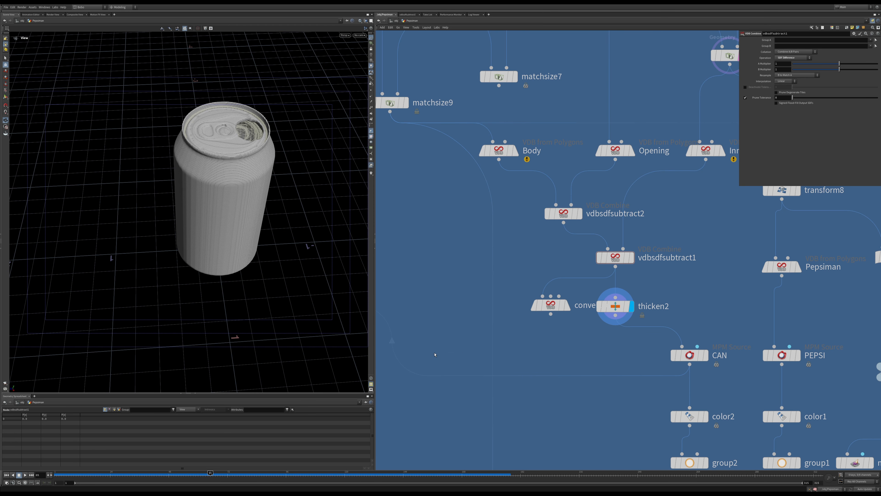
key(Return)
mouse_move(435, 353)
click(454, 331)
mouse_move(281, 228)
mouse_down()
mouse_move(201, 190)
mouse_move(279, 241)
mouse_up()
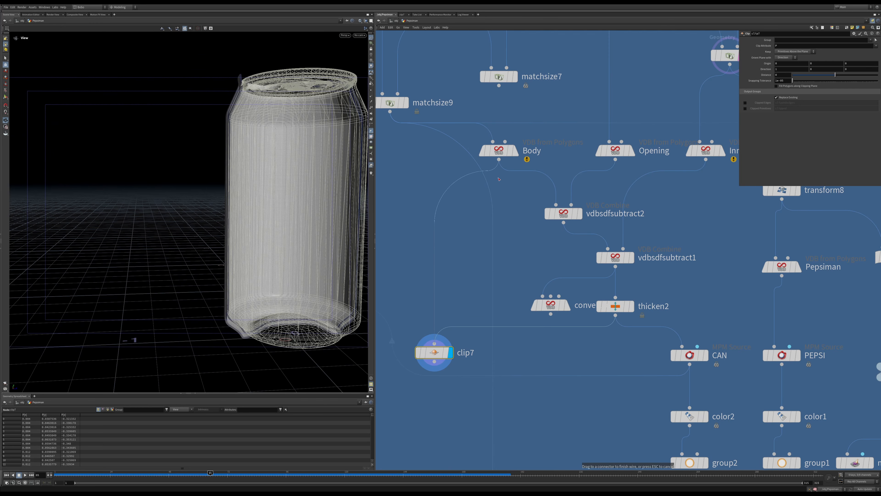
Step: Rewire the Clip node to Body and back to thicken2 to compare the cross-sections, and delete the Clip node
click(499, 159)
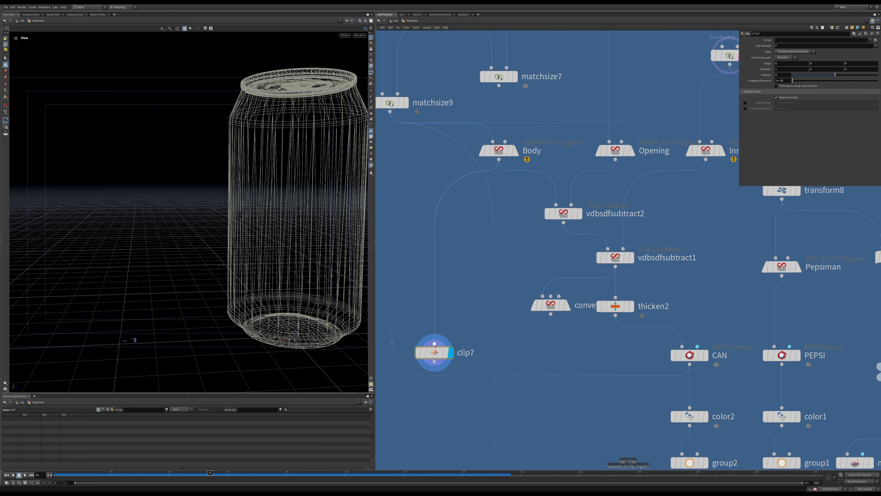
click(615, 315)
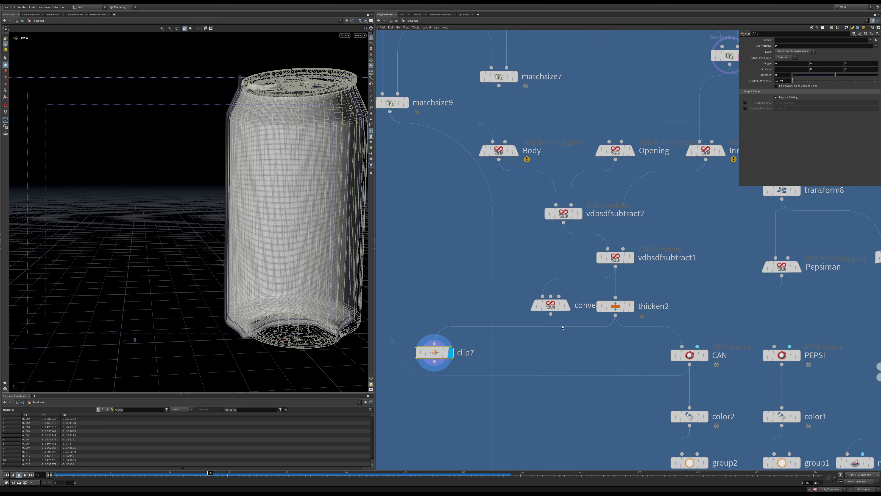
drag(273, 236, 281, 274)
drag(382, 297, 455, 362)
key(Delete)
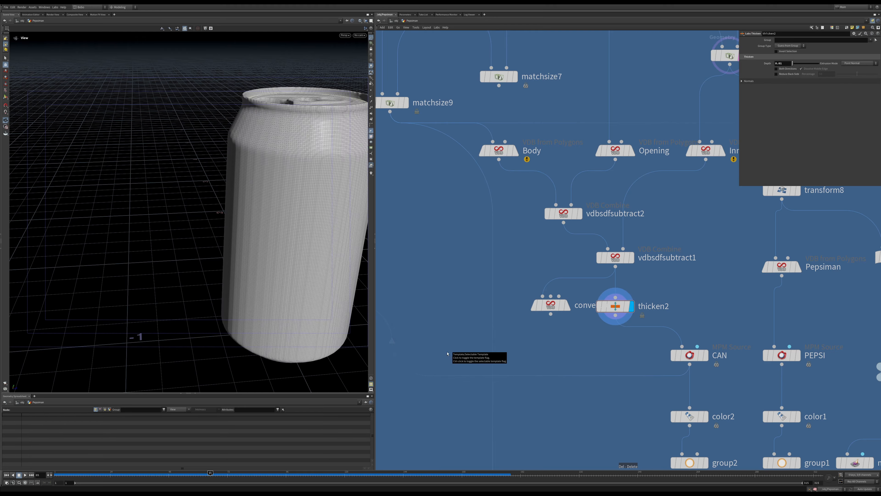
Step: Display and select the CAN MPM Source node to view the can's points and material settings
middle_drag(621, 371, 502, 355)
mouse_move(592, 347)
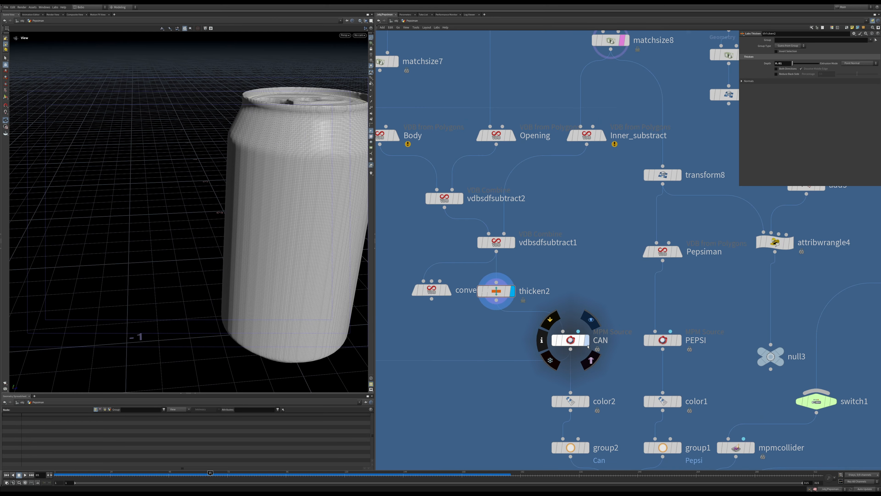
click(586, 340)
click(571, 340)
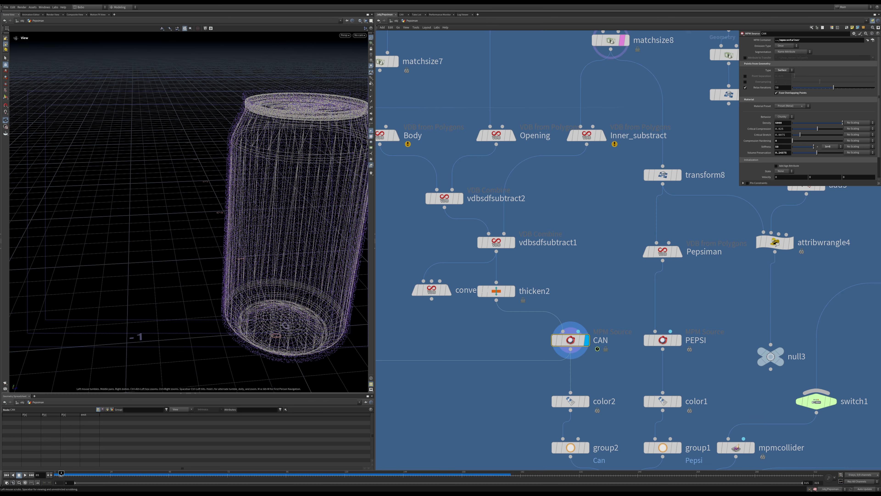
Step: Return the timeline to the first frame and inspect the CAN source's points from above
drag(52, 477, 58, 474)
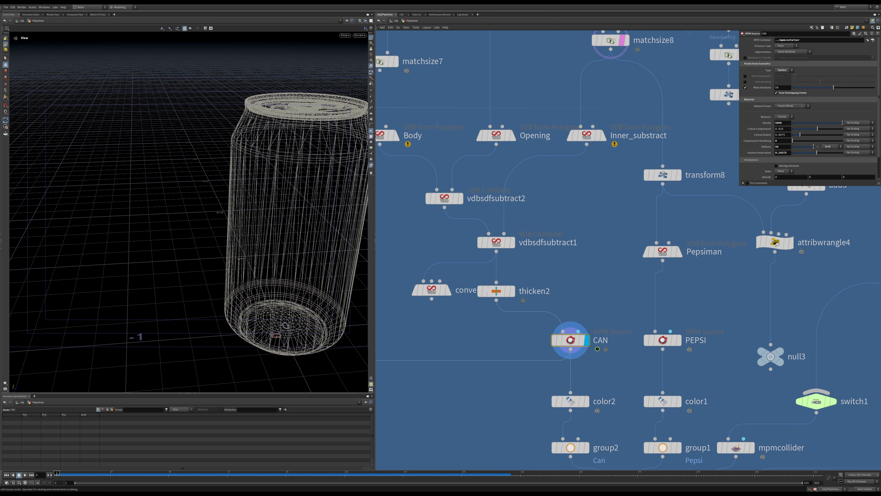
click(83, 474)
scroll(312, 222, down, 3)
drag(321, 212, 310, 273)
middle_drag(523, 363, 527, 294)
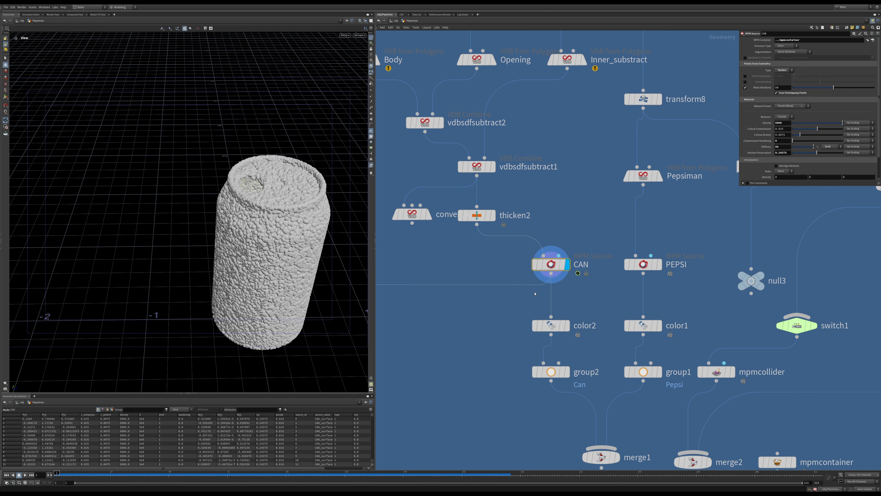
Step: Add a Clip node fed by the CAN source and display it to see the can's point-filled wall in cross-section
click(552, 275)
key(Tab)
text(clip)
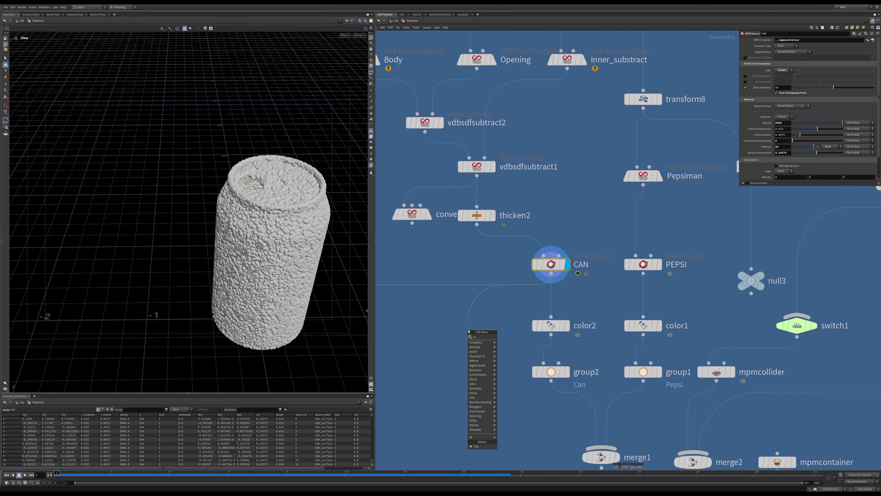
key(Return)
key(Return)
click(484, 329)
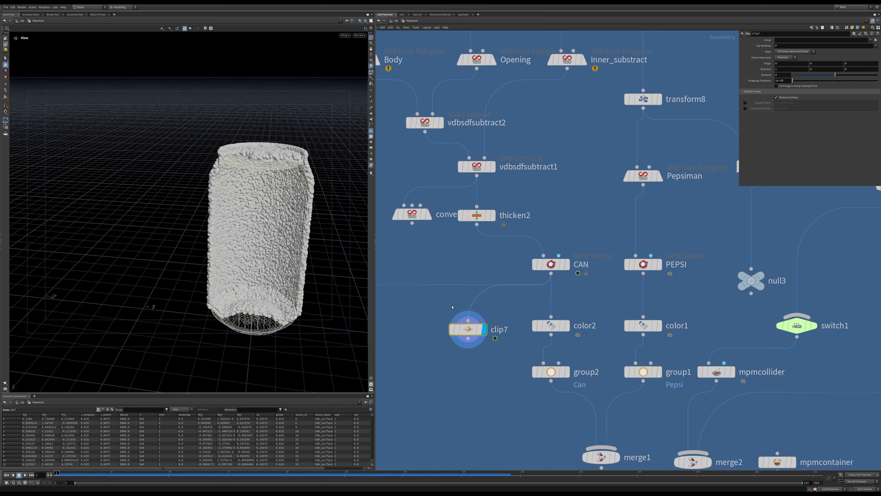
Step: Display color2 and group2 on the CAN branch to view the can's colour and the Can point group
middle_drag(595, 272, 545, 277)
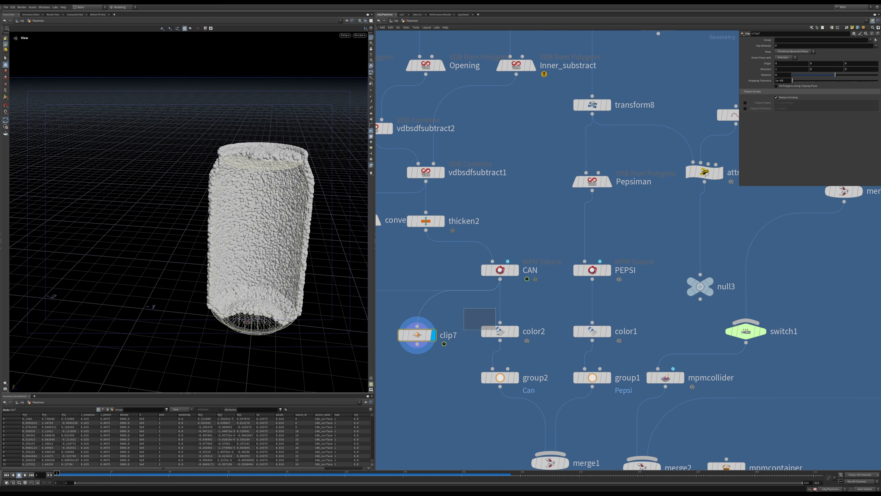
click(498, 331)
click(516, 331)
click(500, 378)
click(515, 381)
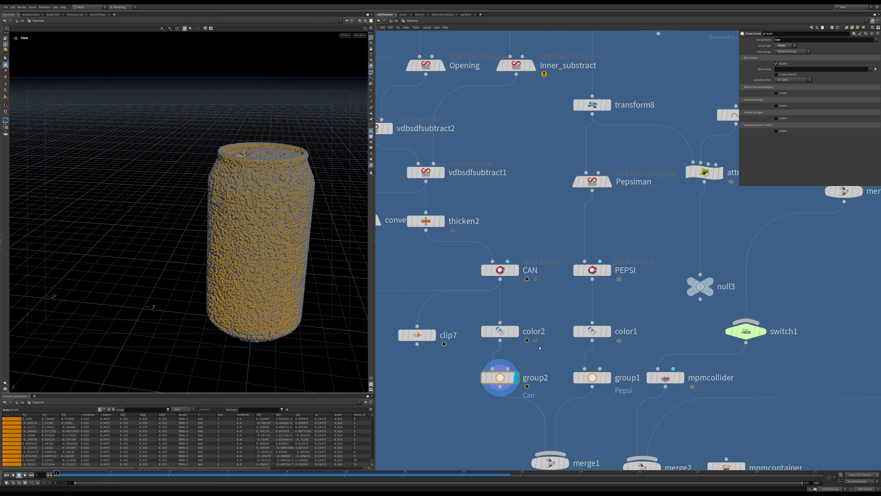
Step: Inspect the can's lid opening up close, then select CAN and enlarge its parameter area to review the material settings
middle_drag(514, 378, 505, 388)
drag(265, 180, 254, 222)
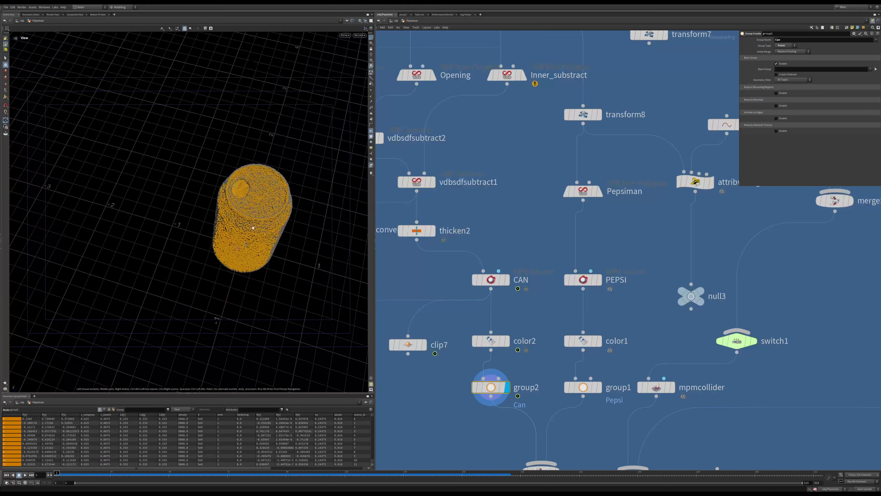
scroll(244, 194, up, 8)
drag(254, 186, 233, 191)
drag(451, 261, 553, 292)
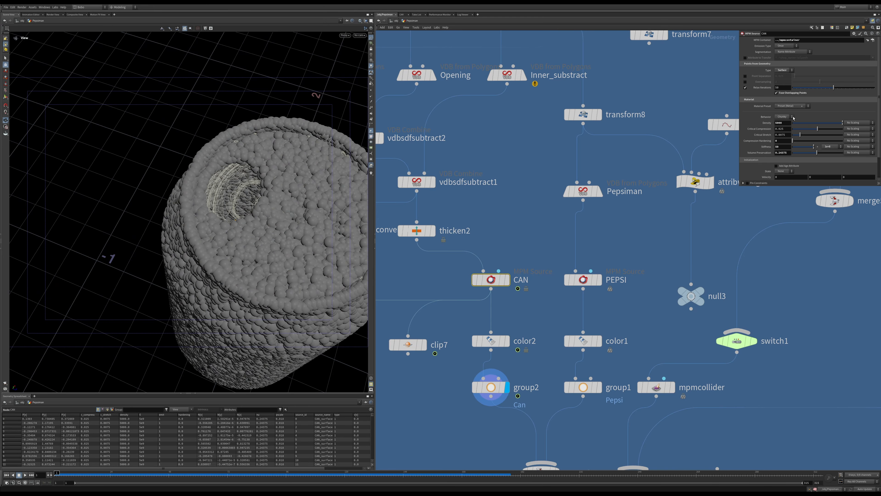
drag(794, 187, 789, 277)
Step: Display transform8 and the Pepsiman VDB to view the liquid volume inside the can from the side
middle_drag(566, 337, 504, 356)
click(543, 145)
click(545, 143)
drag(274, 335, 275, 166)
click(528, 219)
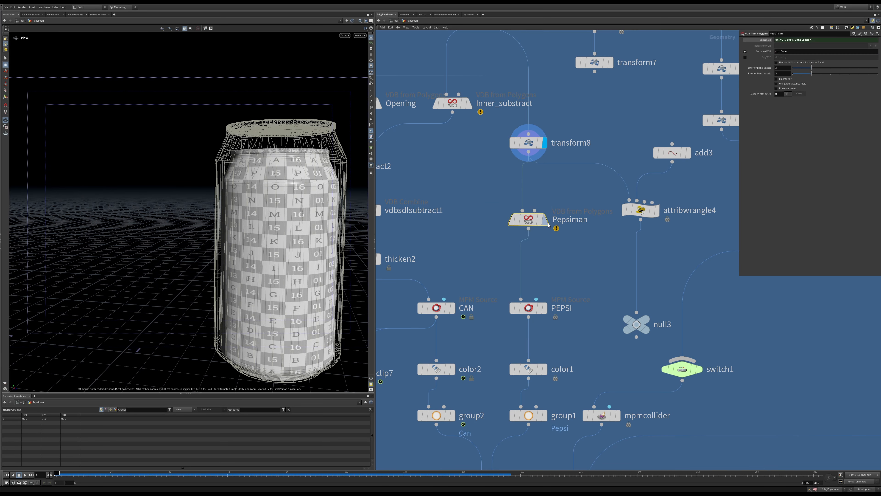
click(545, 219)
Step: Display the PEPSI source, color1 and group1 in turn to examine the liquid points, their red colour and group
click(528, 307)
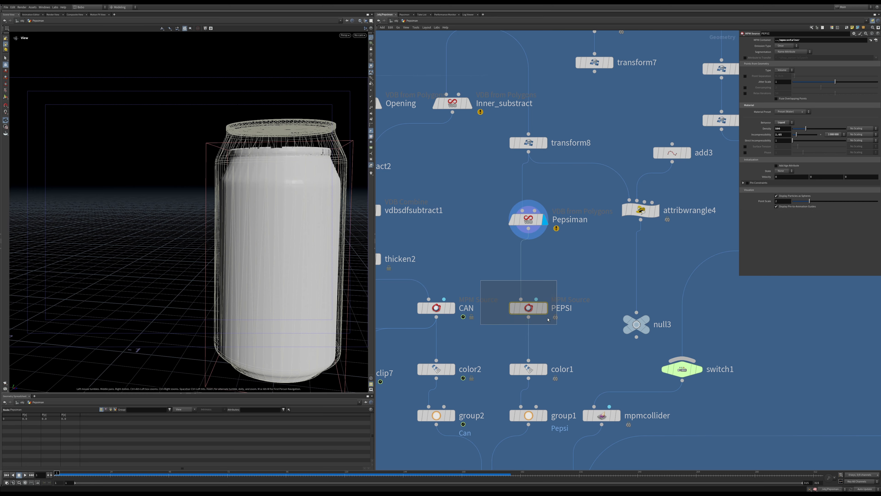
click(544, 308)
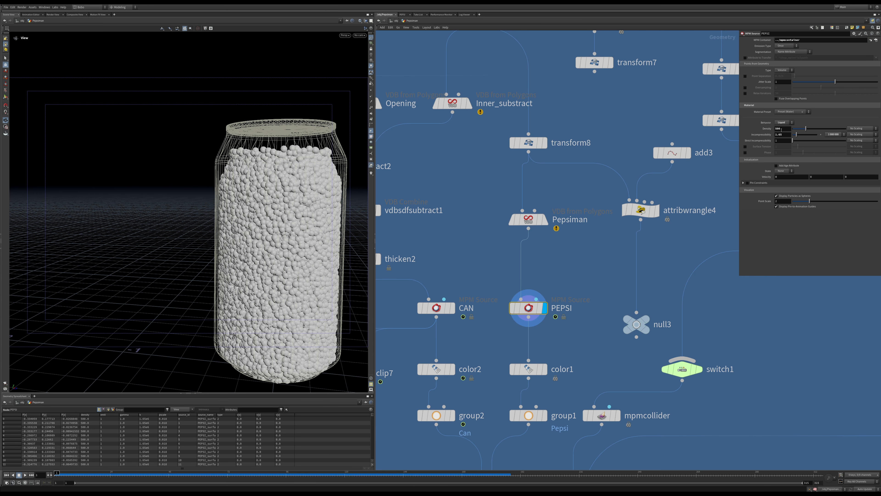
middle_drag(705, 313, 705, 273)
click(528, 329)
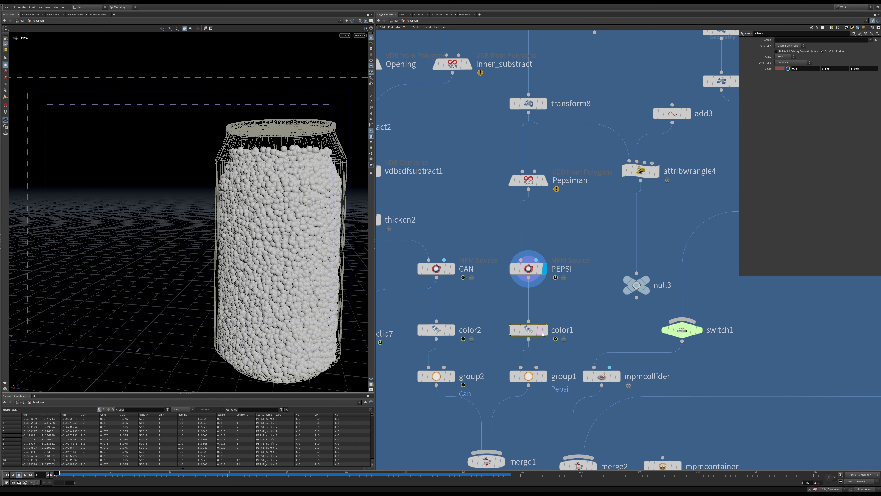
click(544, 330)
click(530, 376)
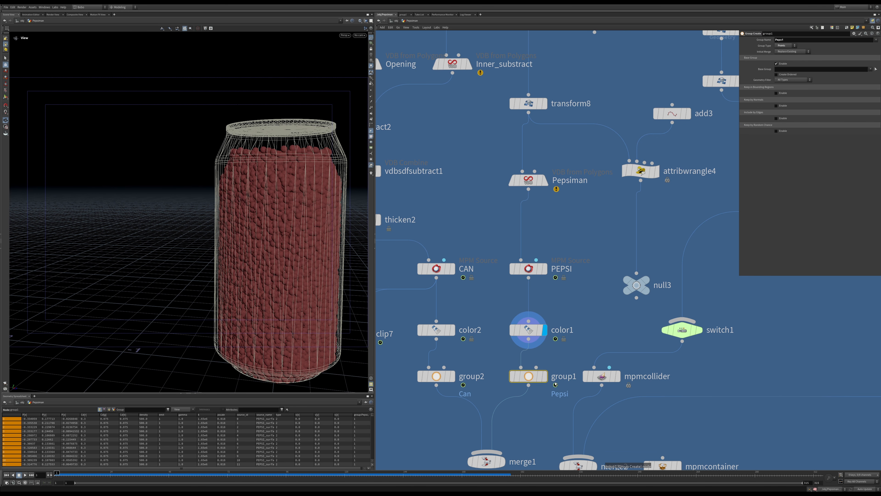
click(545, 376)
Step: Display merge1 to view the combined can and liquid points, and select mpmsolver to show its settings
middle_drag(506, 466, 535, 342)
click(534, 340)
middle_drag(553, 409, 537, 270)
scroll(538, 271, down, 3)
scroll(536, 272, up, 2)
middle_drag(599, 212, 585, 261)
drag(505, 360, 570, 398)
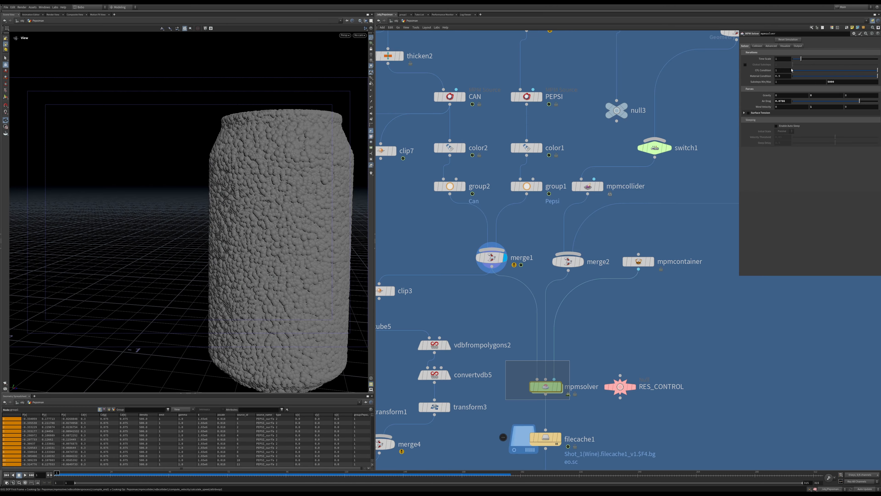
Step: Template switch1 to show the collider wireframes beside the can, cancel the solver's cooking and close the console
middle_drag(516, 302, 469, 376)
middle_drag(692, 156, 637, 268)
click(563, 334)
right_drag(254, 276, 250, 243)
drag(264, 236, 237, 227)
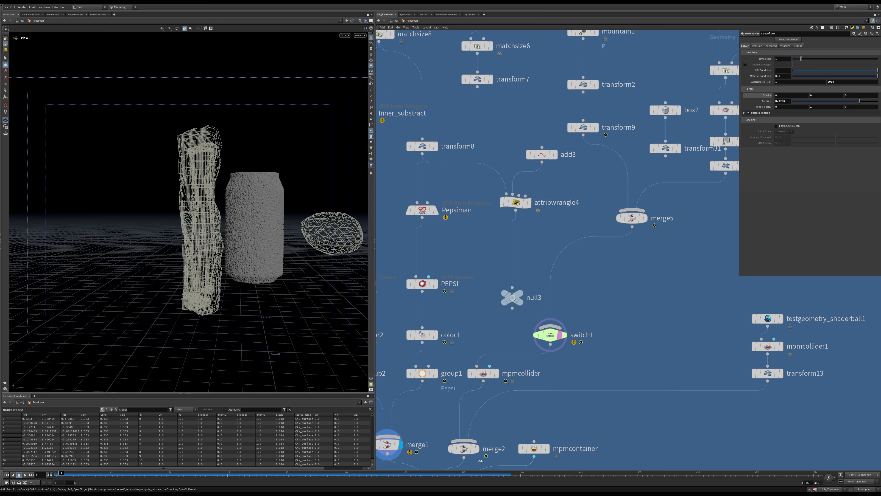
key(Escape)
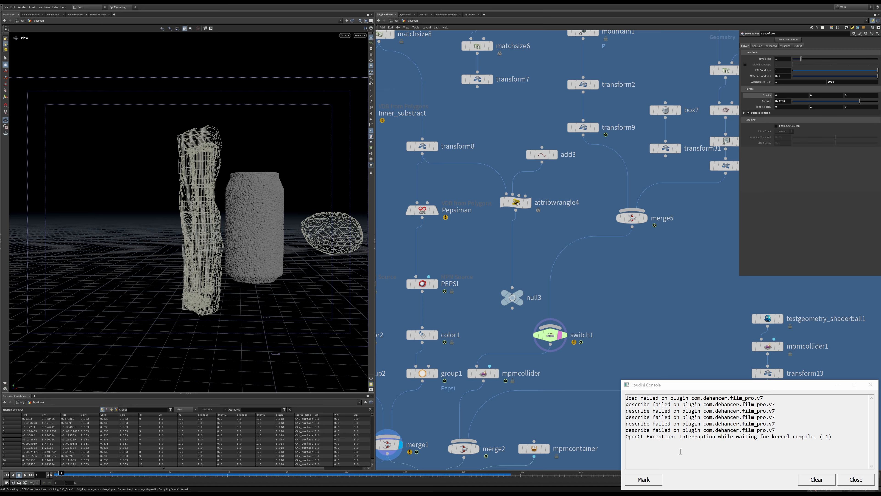
click(856, 480)
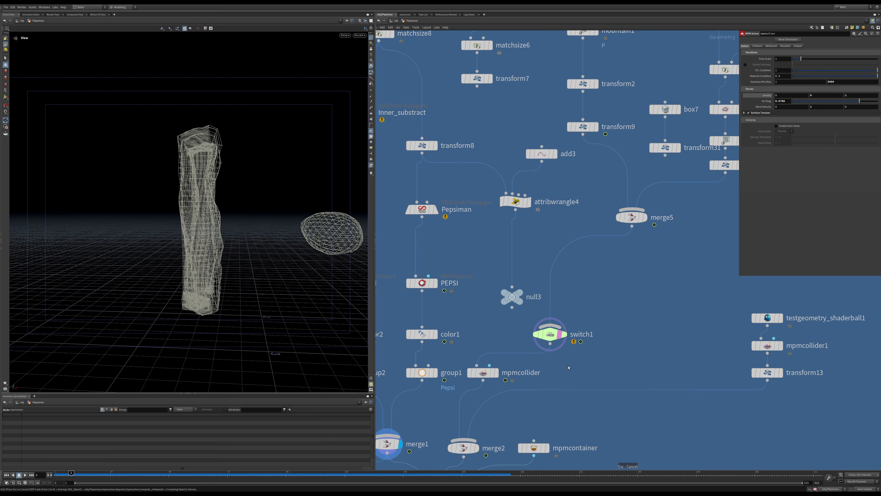
Step: Display filecache1, scrub a few frames into the cached simulation and view the can and colliders from a closer angle
middle_drag(533, 467, 581, 332)
middle_drag(520, 417, 583, 331)
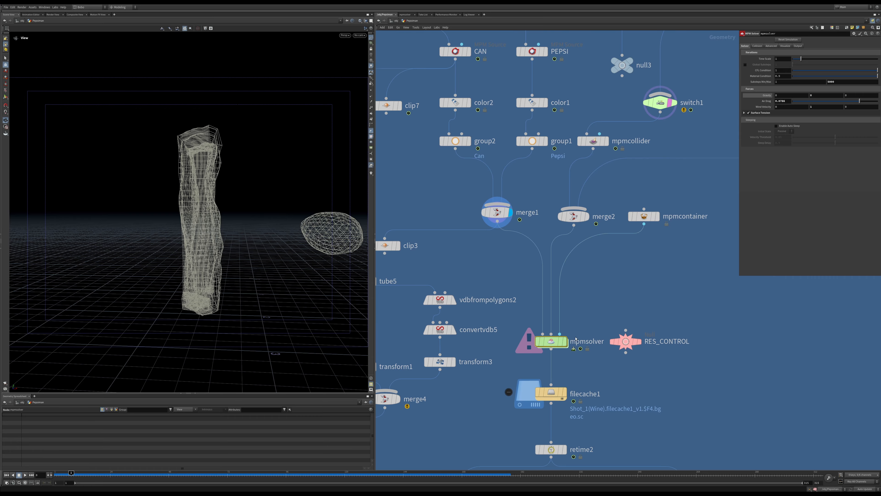
mouse_move(566, 395)
middle_drag(565, 395, 499, 456)
middle_drag(542, 407, 542, 348)
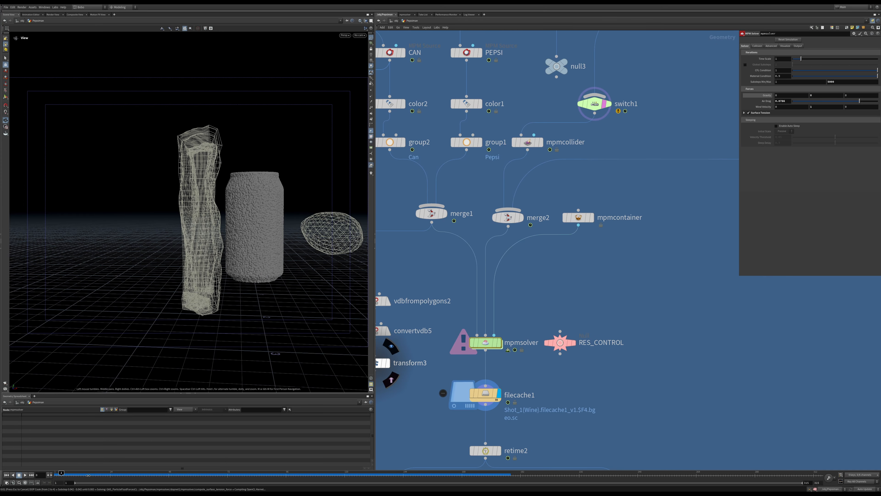
drag(66, 474, 86, 458)
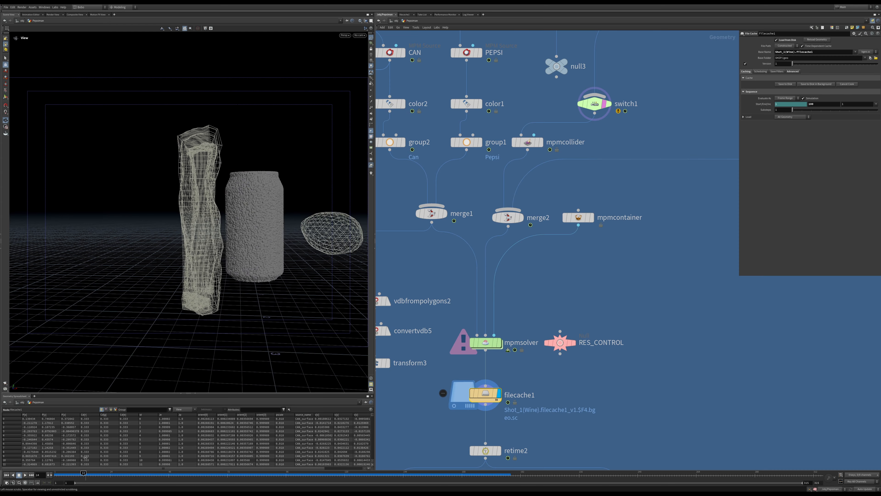
drag(220, 210, 288, 196)
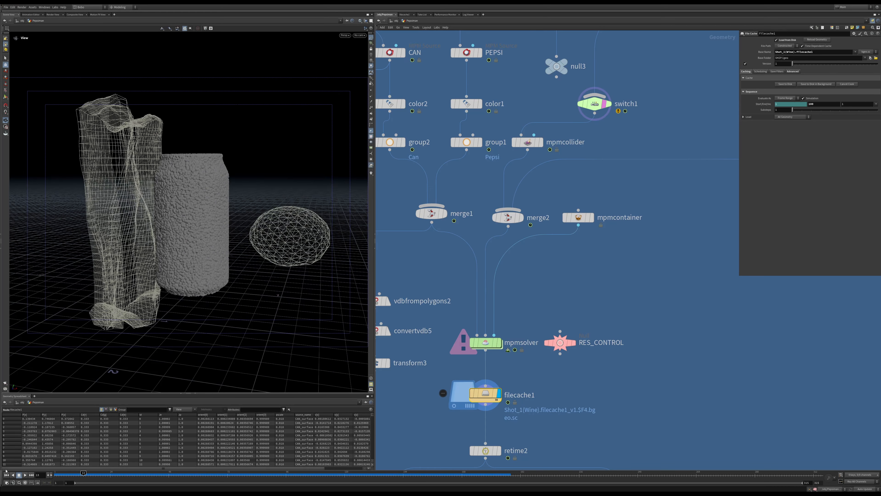
Step: Scrub to the sphere's impact on the can and step through the neighbouring frames to watch the liquid burst out
drag(86, 472, 111, 472)
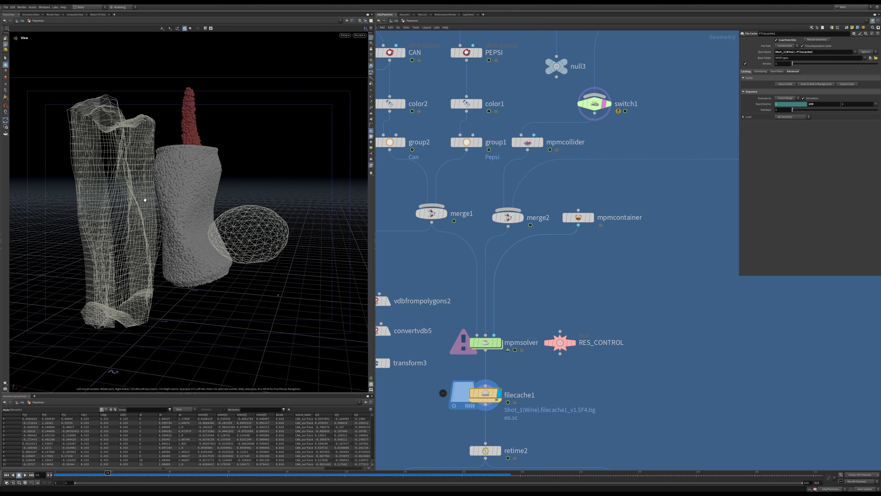
key(Right)
key(Right)
key(Left)
key(Left)
key(Right)
key(Right)
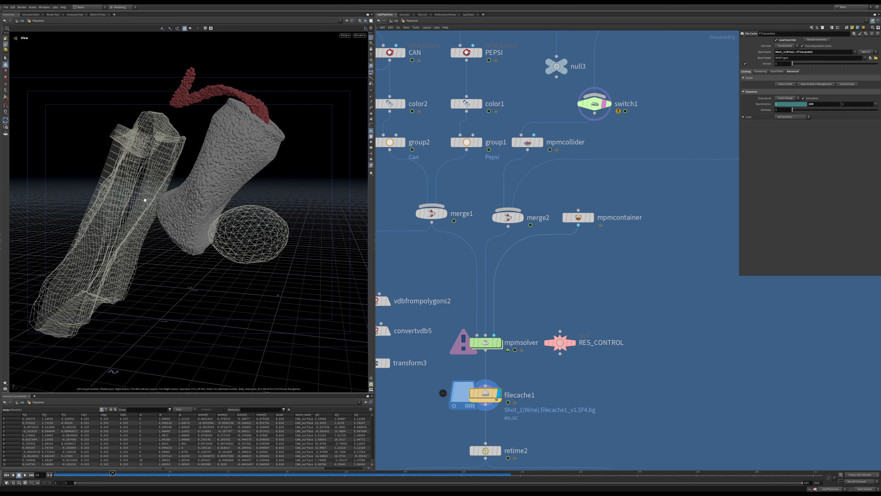
Step: Step further through the cached frames, zoom out and scrub the timeline to review the liquid spray and can's flight
key(Right)
key(Right)
key(Right)
key(Right)
scroll(238, 216, down, 8)
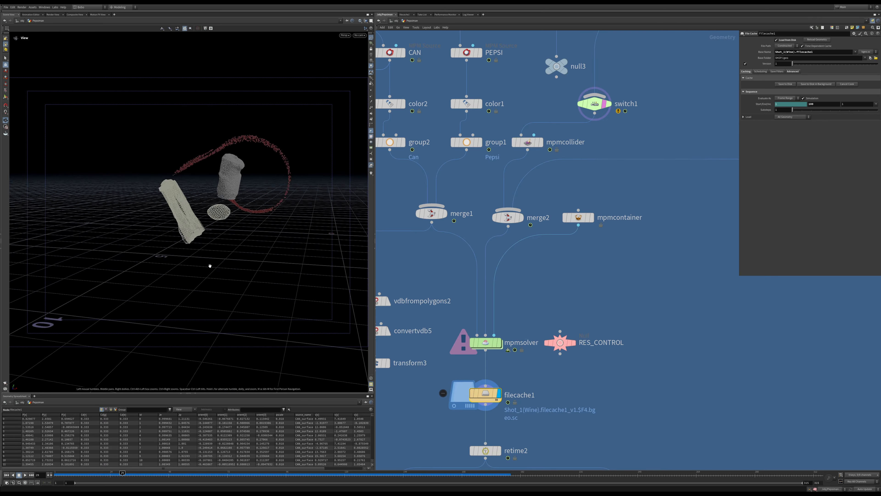
click(308, 473)
drag(363, 474, 141, 453)
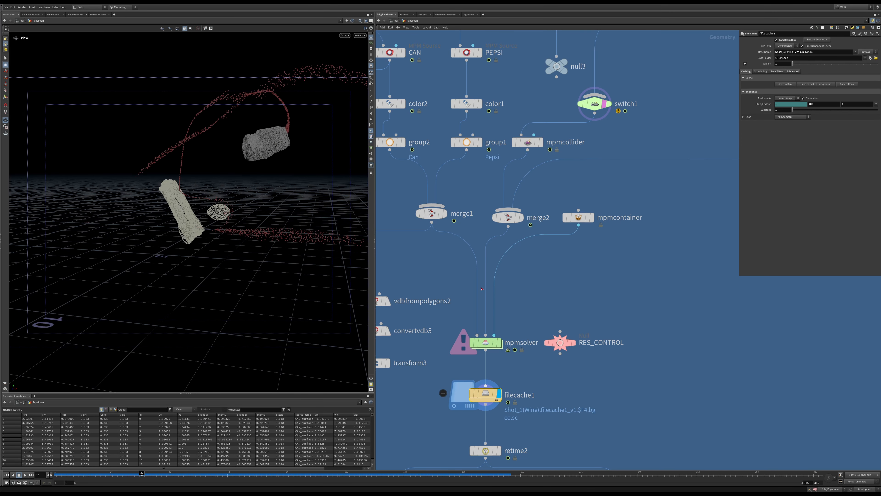
Step: Display retime2, close the console and scrub the timeline to view the slowed-down simulation
middle_drag(478, 431, 495, 343)
click(515, 363)
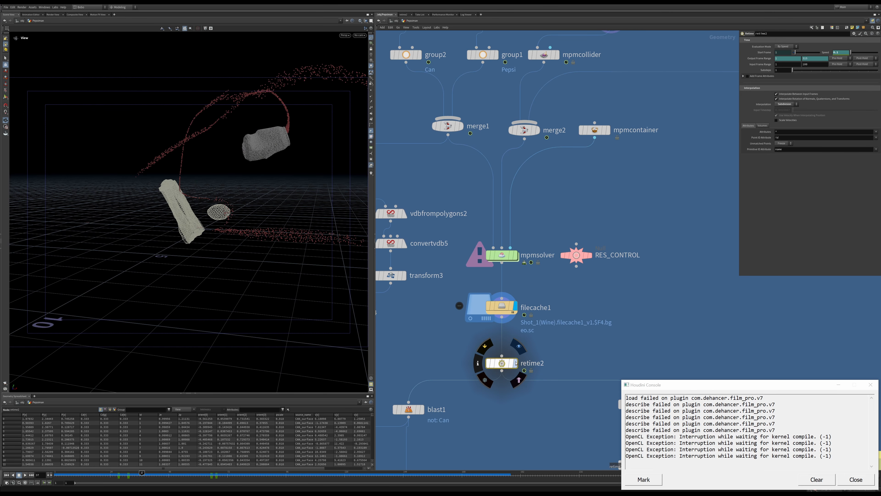
click(861, 479)
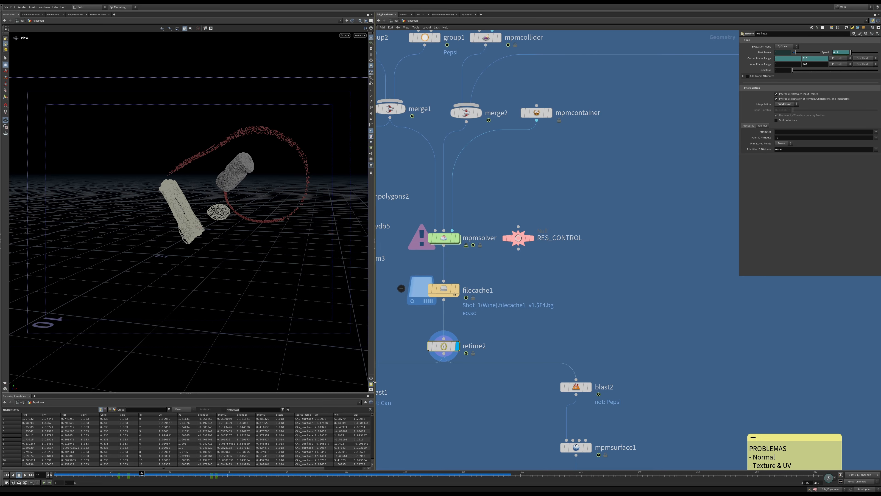
drag(77, 478, 334, 483)
Step: Display blast2 to isolate the Pepsi liquid points and scrub back to the early impact frames
middle_drag(528, 417, 565, 311)
scroll(578, 345, down, 3)
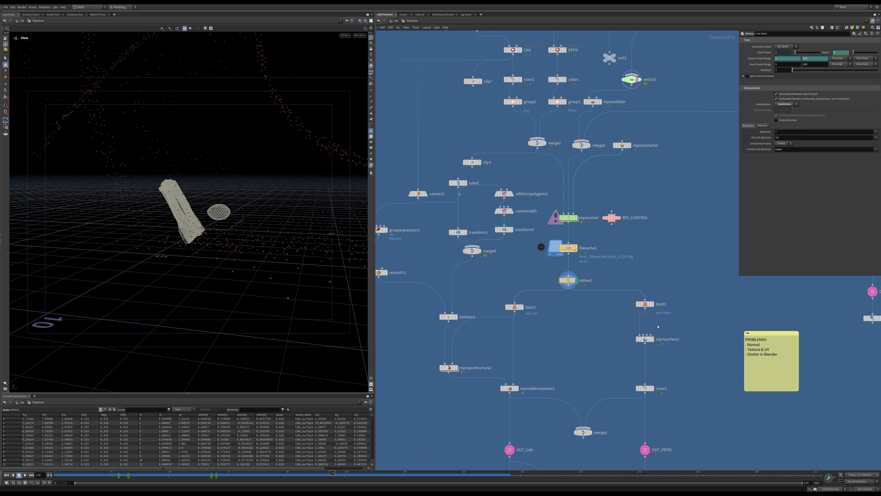
middle_drag(657, 327, 630, 322)
click(625, 301)
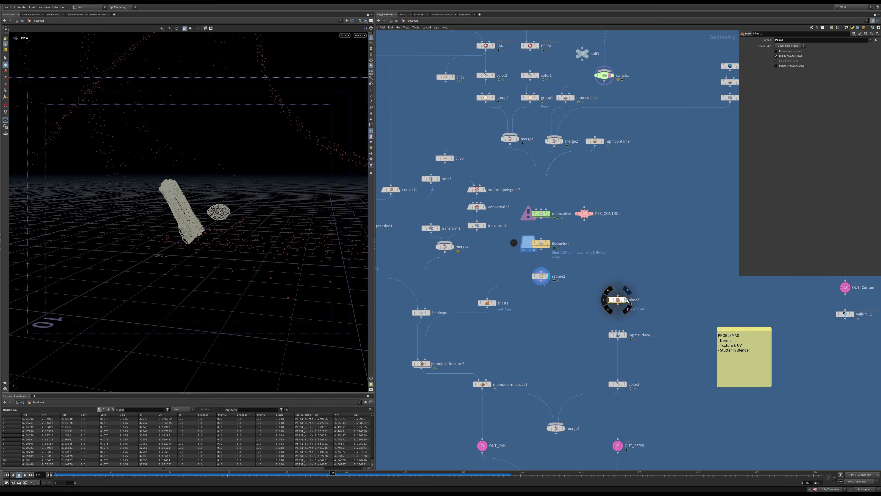
click(627, 300)
scroll(264, 197, up, 2)
middle_drag(263, 197, 212, 206)
drag(146, 474, 116, 474)
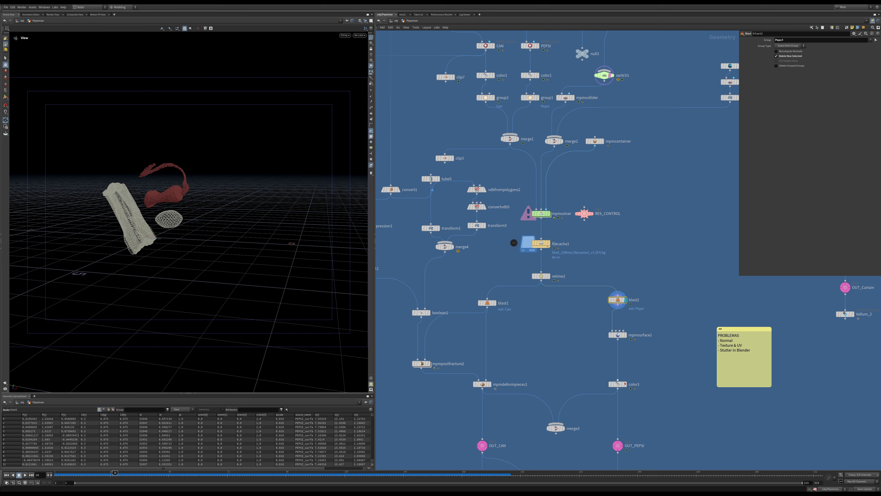
Step: Display mpmsurface1 to view the meshed liquid, followed by color3 for its red colouring
drag(653, 340, 651, 339)
key(r)
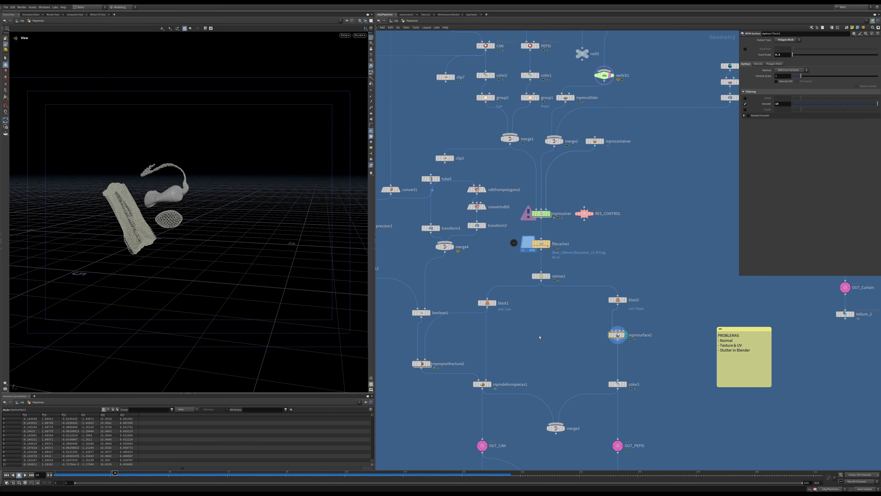
drag(618, 338, 619, 339)
middle_drag(588, 363, 573, 314)
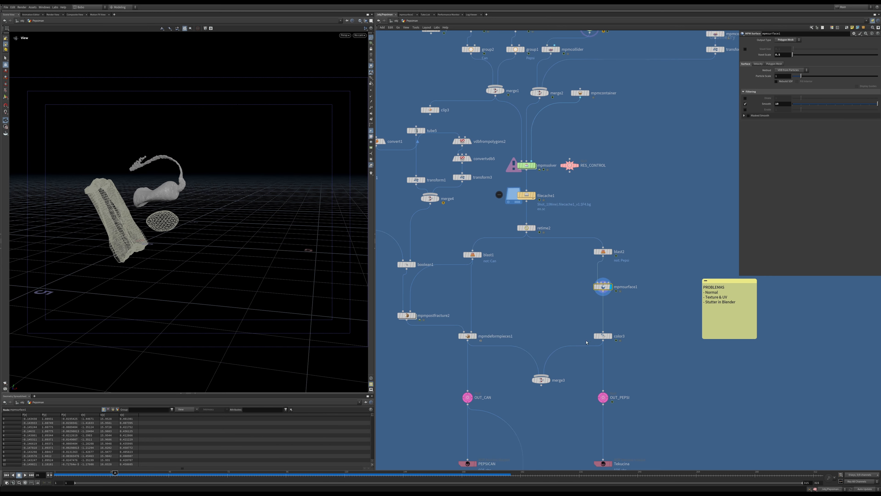
drag(569, 315, 618, 342)
key(r)
Step: Select the OUT_PEPSI and OUT_CAN nulls to examine where the liquid and can branches end
middle_drag(630, 383, 641, 312)
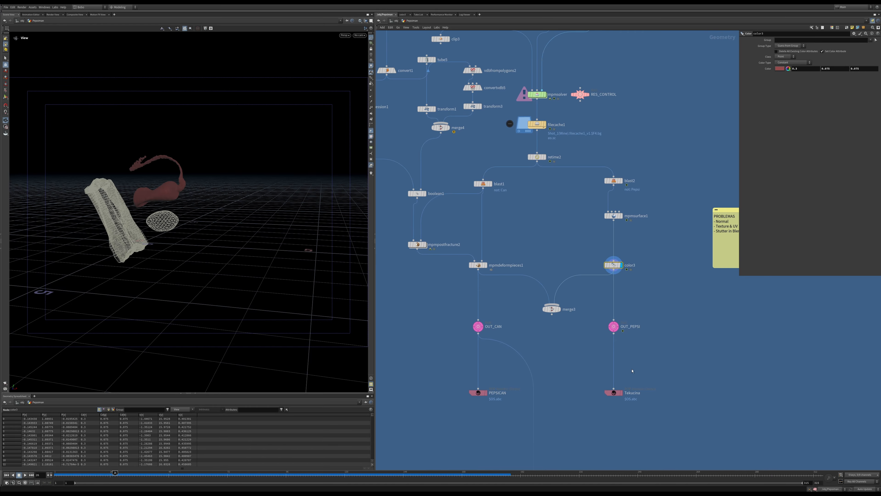
drag(629, 340, 629, 339)
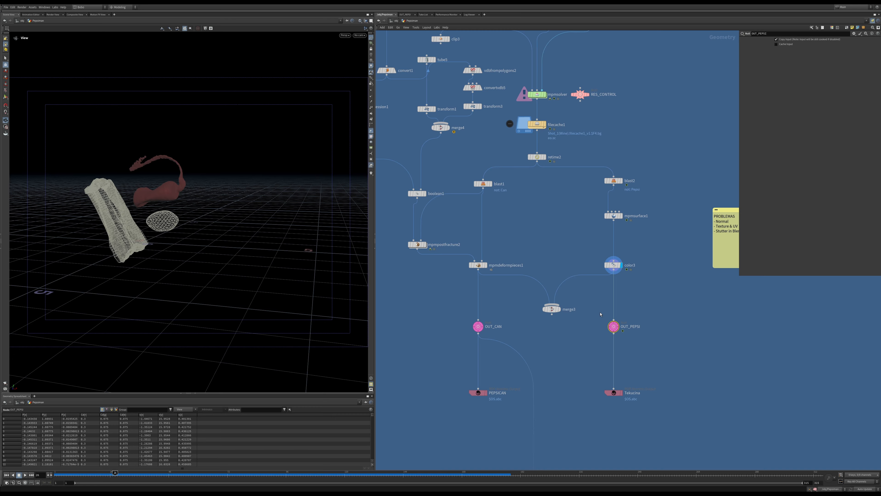
click(614, 392)
middle_drag(560, 338, 587, 373)
drag(488, 366, 512, 364)
middle_drag(506, 275, 545, 316)
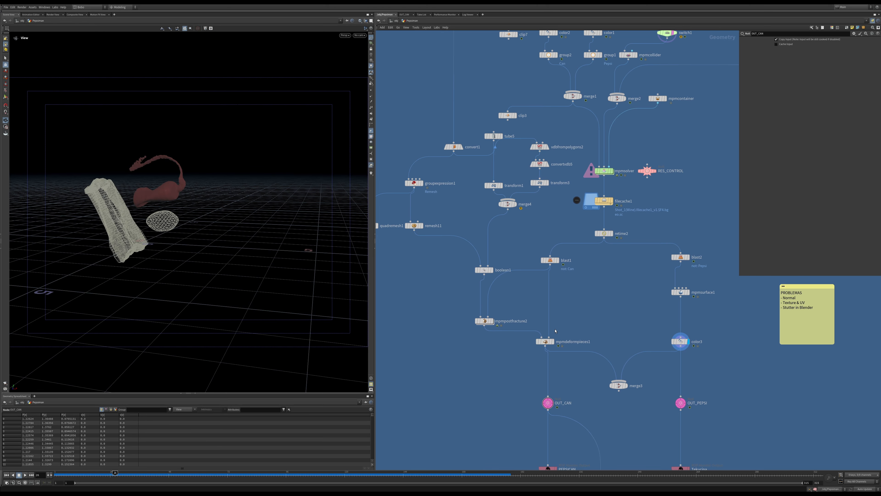
Step: Display convert1 and turn off switch1's template overlay to examine the UV-textured source can on its own
middle_drag(512, 219, 541, 269)
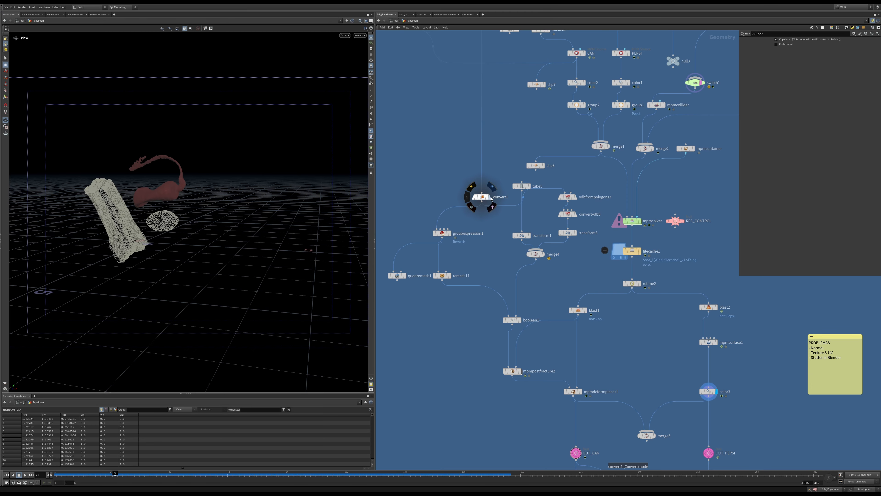
middle_drag(171, 208, 222, 204)
scroll(223, 204, up, 6)
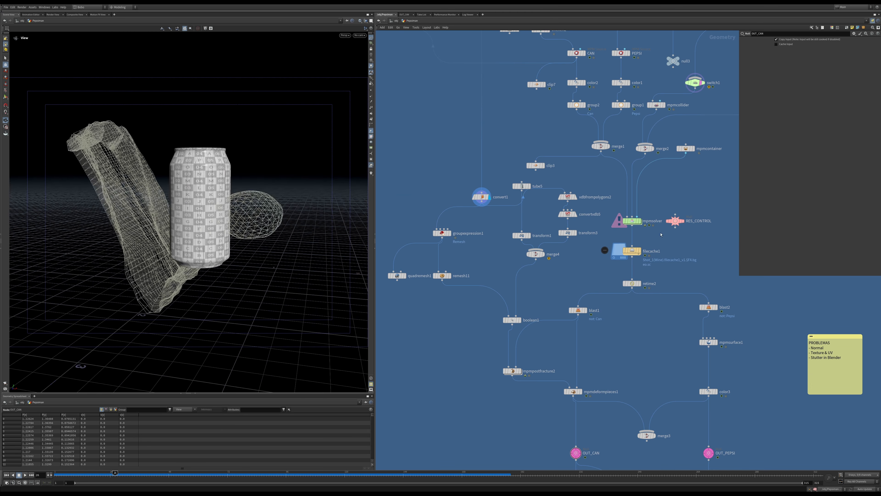
middle_drag(691, 174, 558, 249)
click(568, 159)
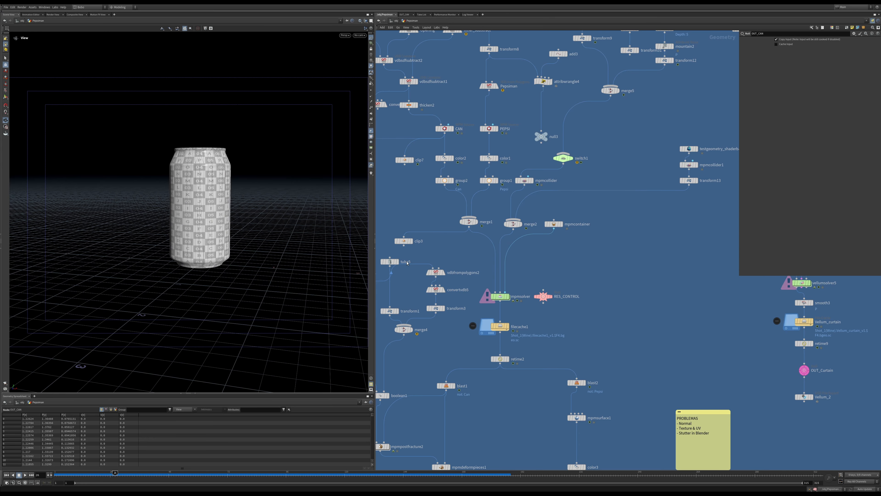
middle_drag(429, 263, 521, 256)
scroll(230, 170, up, 6)
drag(228, 176, 194, 156)
drag(175, 274, 166, 255)
Step: Display quadremesh1 to view the quad-remeshed can, followed by groupexpression1 to view the grouped side faces
middle_drag(475, 262, 597, 271)
drag(476, 354, 474, 333)
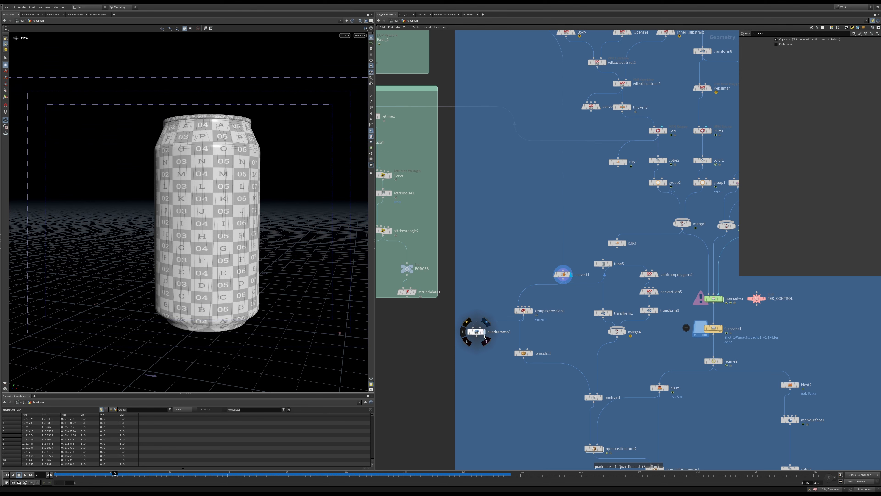
click(485, 334)
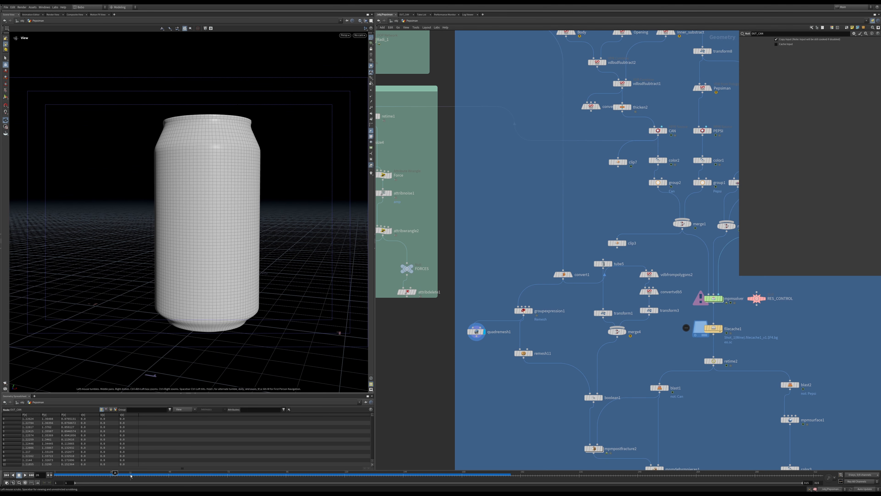
drag(236, 114, 213, 116)
click(533, 311)
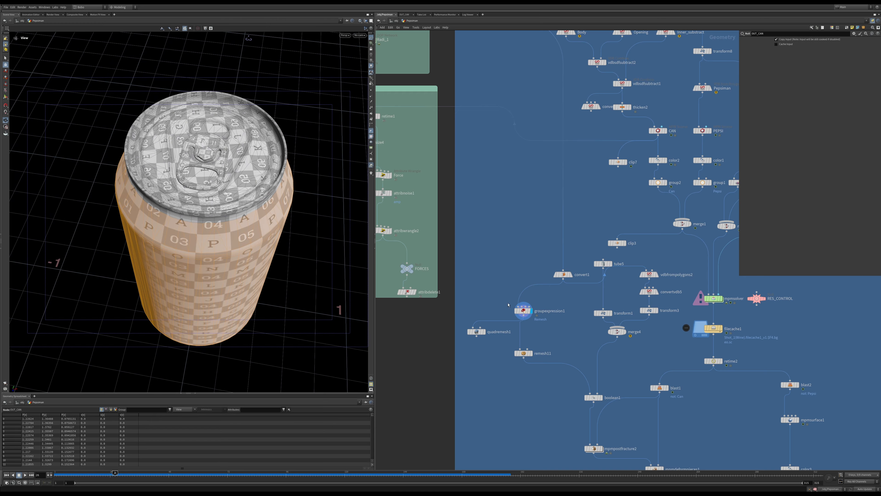
Step: Display quadremesh1 again and inspect the can lid's topology up close
click(485, 333)
drag(215, 195, 225, 205)
scroll(225, 205, up, 10)
drag(205, 226, 215, 270)
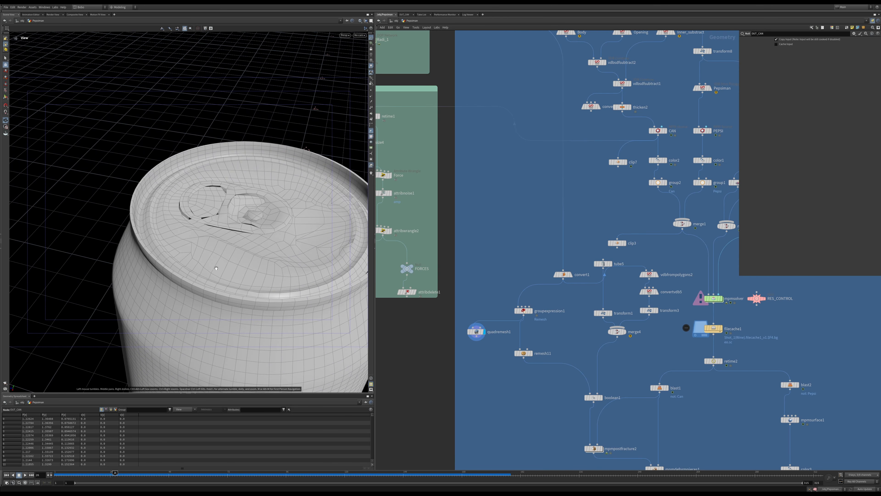
drag(188, 240, 224, 255)
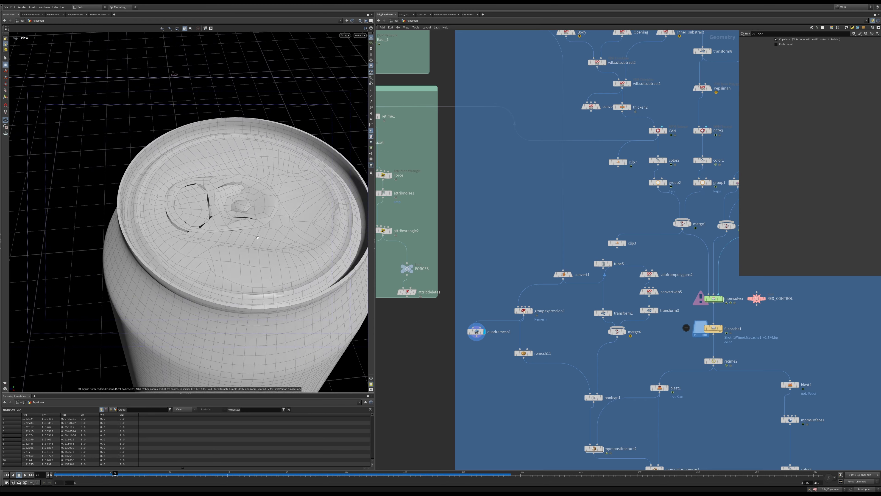
Step: Select and display groupexpression1 to examine its height expression and the group around the can's body
click(524, 312)
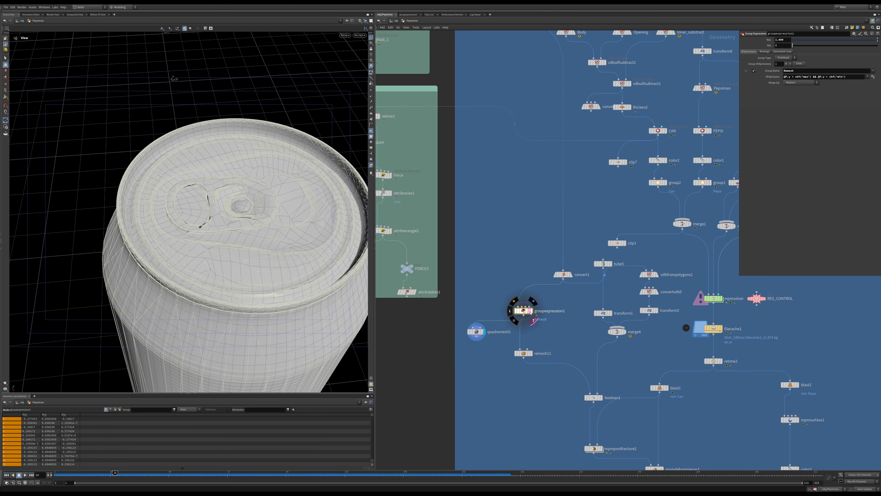
drag(257, 243, 255, 152)
scroll(267, 271, down, 2)
middle_drag(269, 299, 258, 161)
scroll(257, 161, down, 4)
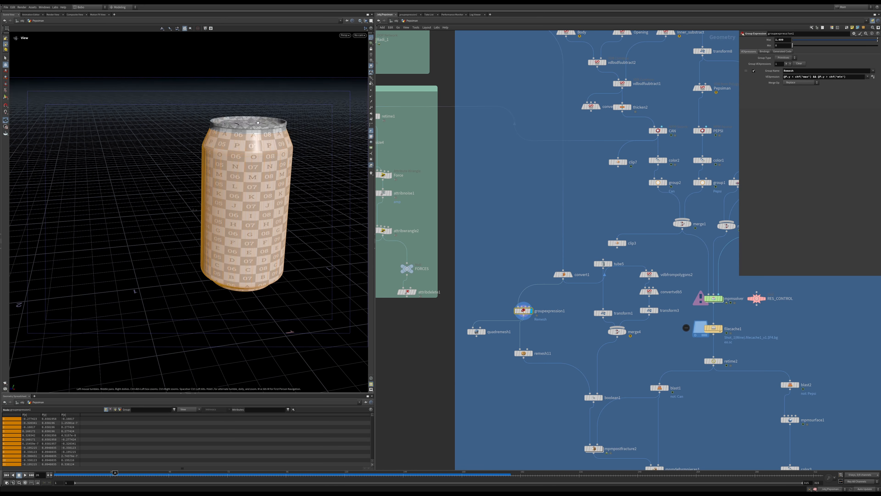
Step: Display remesh11 and examine the triangulated body of the can
click(533, 344)
drag(265, 253, 321, 216)
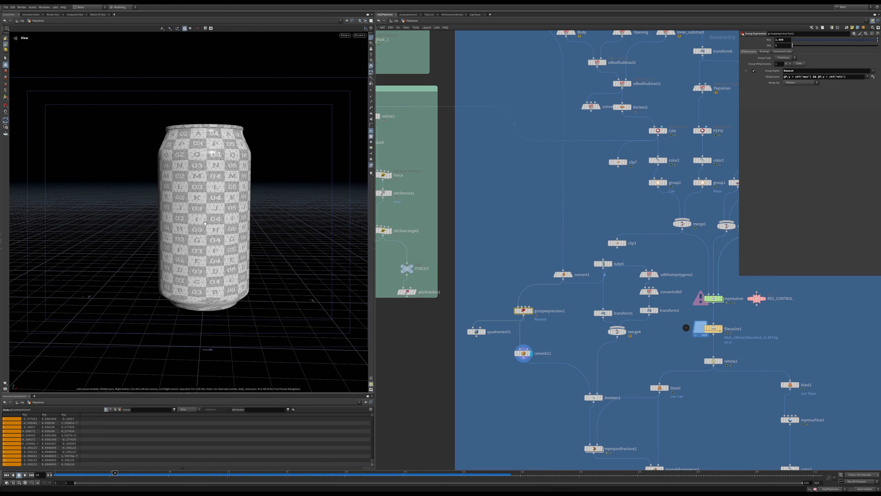
right_drag(226, 229, 214, 109)
drag(215, 109, 224, 165)
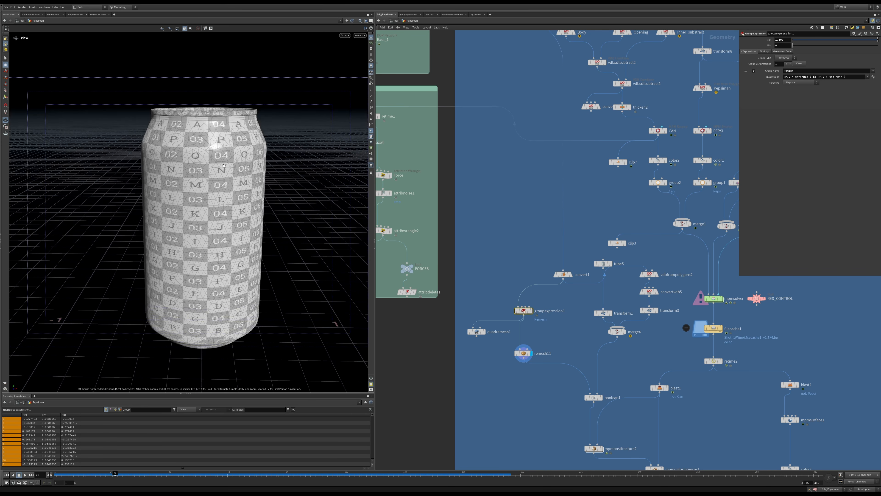
Step: Display and select boolean1, and inspect the subtracted can from below
middle_drag(520, 378, 404, 315)
click(478, 335)
click(487, 327)
middle_click(501, 271)
drag(323, 256, 332, 322)
middle_drag(223, 153, 235, 242)
right_drag(236, 243, 213, 121)
drag(213, 122, 269, 301)
middle_drag(270, 301, 211, 246)
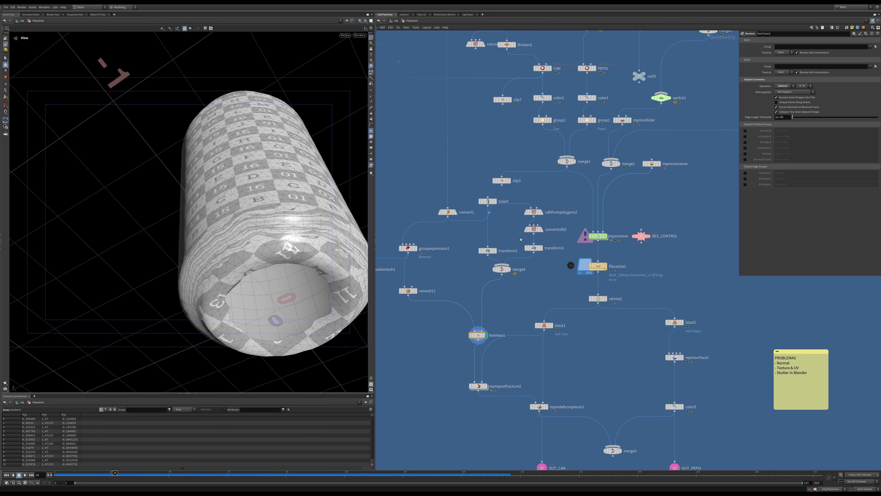
Step: Move transform3's cutting shape along Y and slightly reduce its Y scale so the boolean leaves the can's lid intact
click(529, 247)
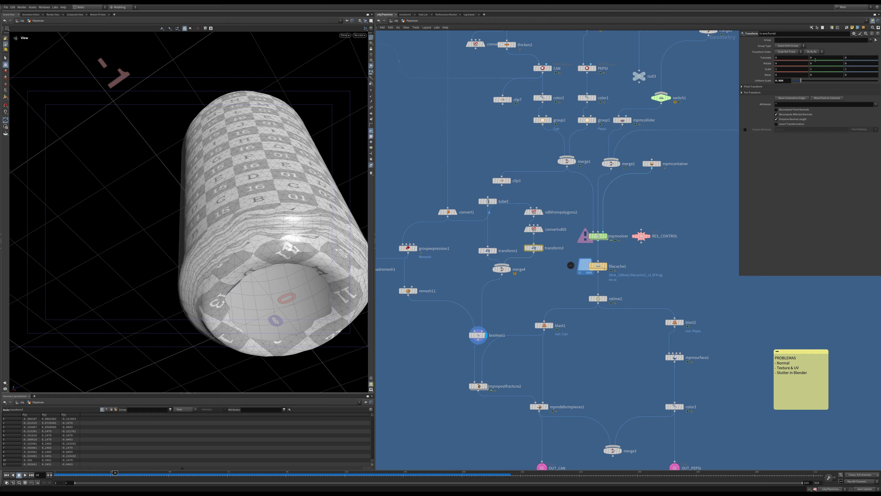
click(5, 96)
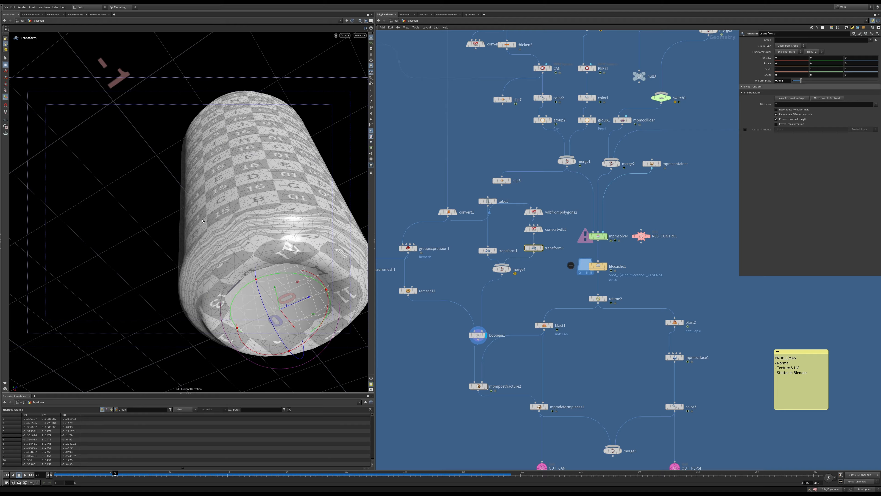
drag(277, 290, 243, 257)
scroll(243, 209, down, 2)
alt+middle_drag(240, 87, 244, 156)
alt+drag(244, 155, 222, 207)
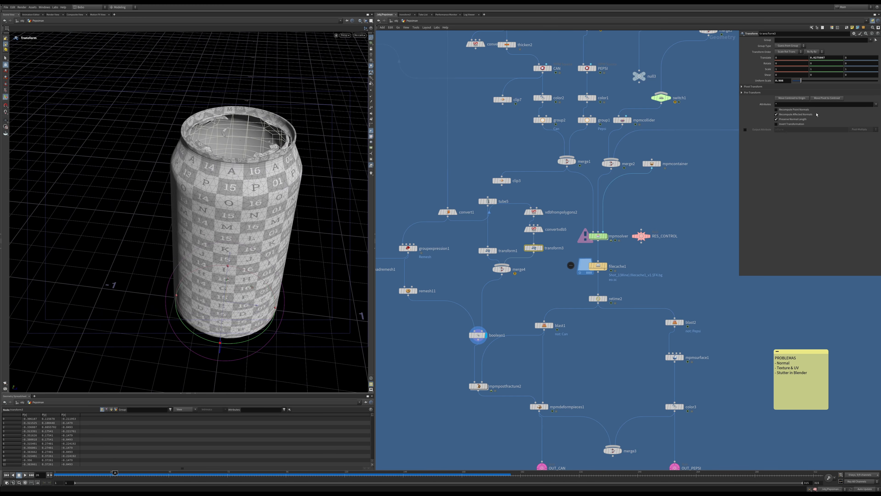
middle_drag(817, 69, 807, 77)
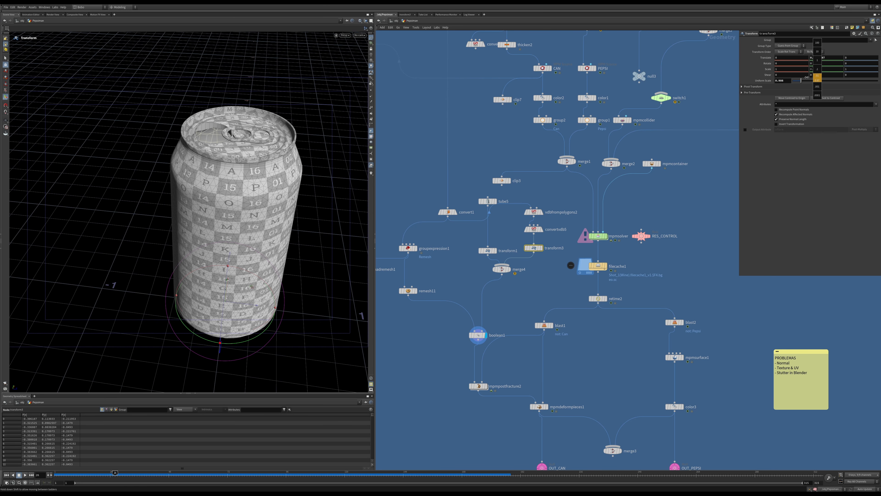
middle_drag(808, 78, 808, 78)
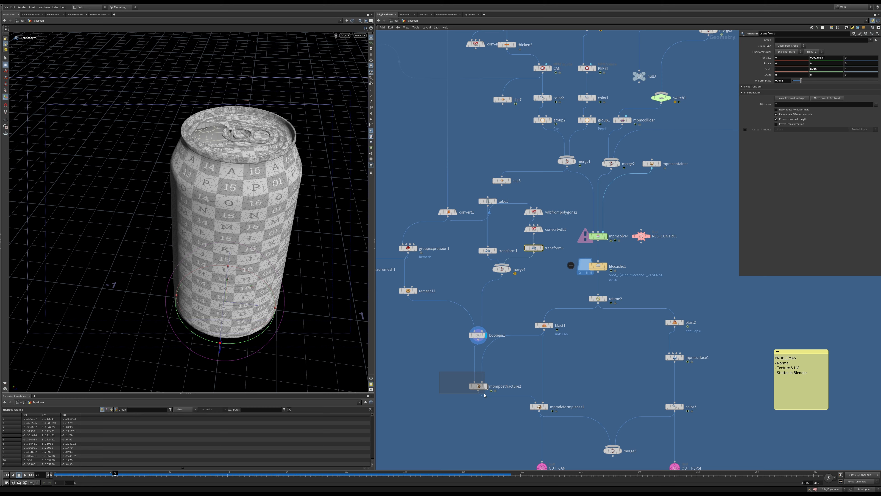
Step: Move clip3 below boolean1, connect boolean1 to it, and display and select it to inspect the can's hollow interior
drag(484, 395, 481, 339)
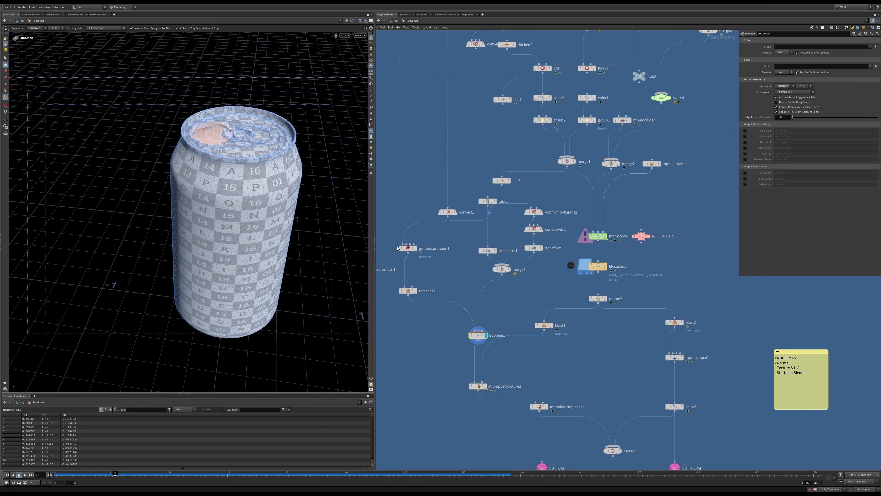
drag(507, 182, 432, 389)
drag(477, 336, 427, 384)
click(435, 389)
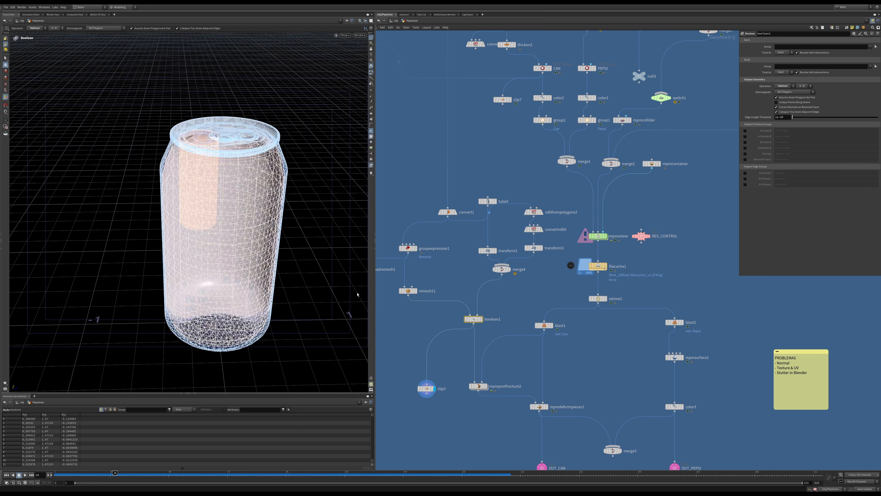
click(426, 388)
drag(246, 271, 289, 243)
Step: Display and select merge3, and advance the timeline a few frames to view the deformed can and liquid together
middle_drag(595, 453, 525, 331)
mouse_move(526, 331)
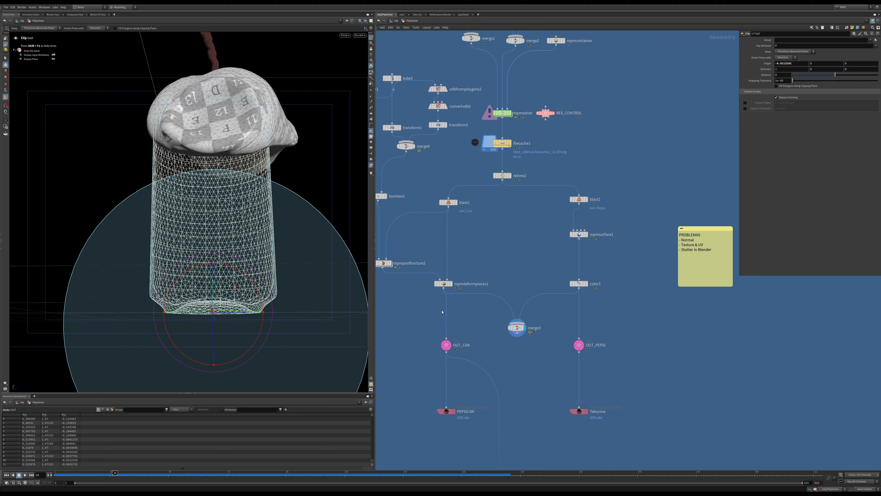
drag(529, 331, 531, 327)
drag(185, 179, 300, 240)
key(Right)
key(Right)
key(Right)
key(Right)
key(Right)
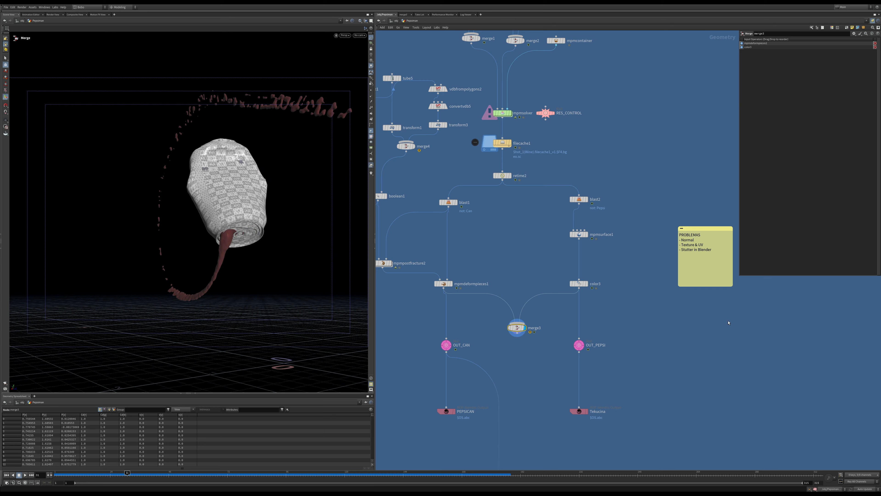
Step: Go to the red watch network and display alembic2 to view the imported Shot_3_Watch_STATIC.abc model
scroll(577, 322, down, 5)
scroll(577, 322, down, 5)
middle_drag(577, 322, 402, 308)
scroll(543, 262, up, 6)
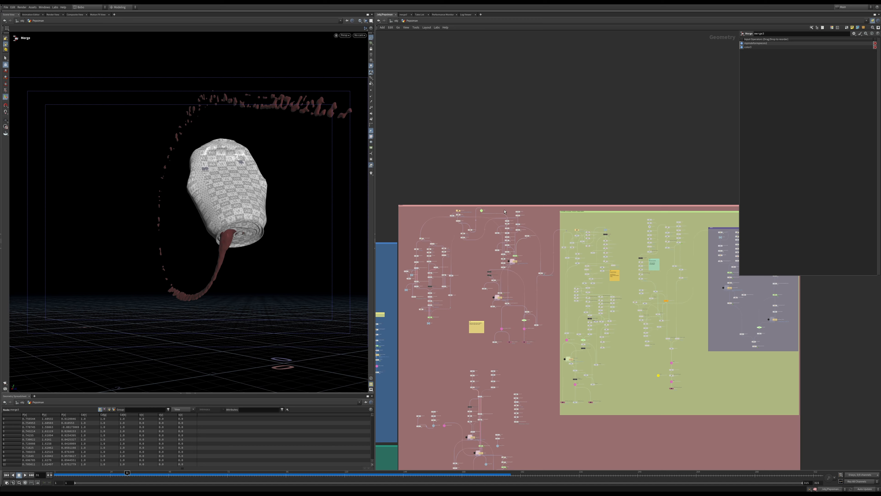
mouse_move(468, 225)
drag(468, 225, 468, 218)
click(473, 207)
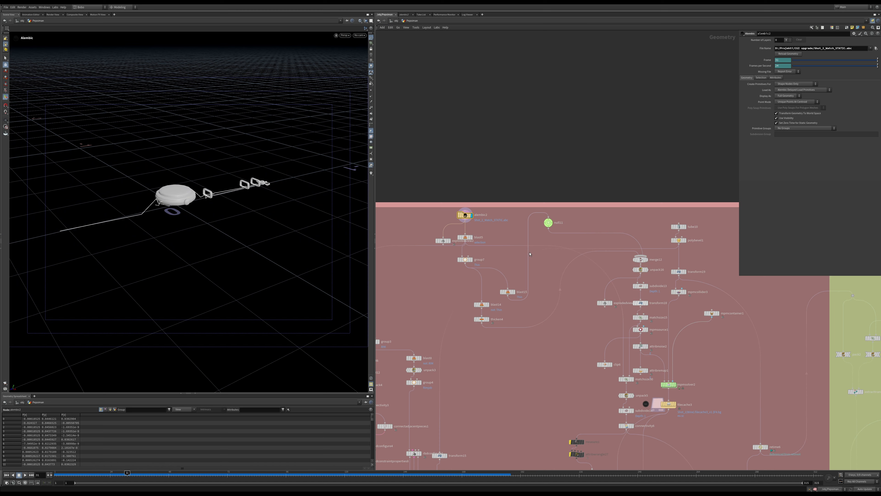
Step: Display merge12 to view the isolated watch body, and compare it with the full watch from alembic2
middle_drag(589, 255, 512, 240)
click(569, 246)
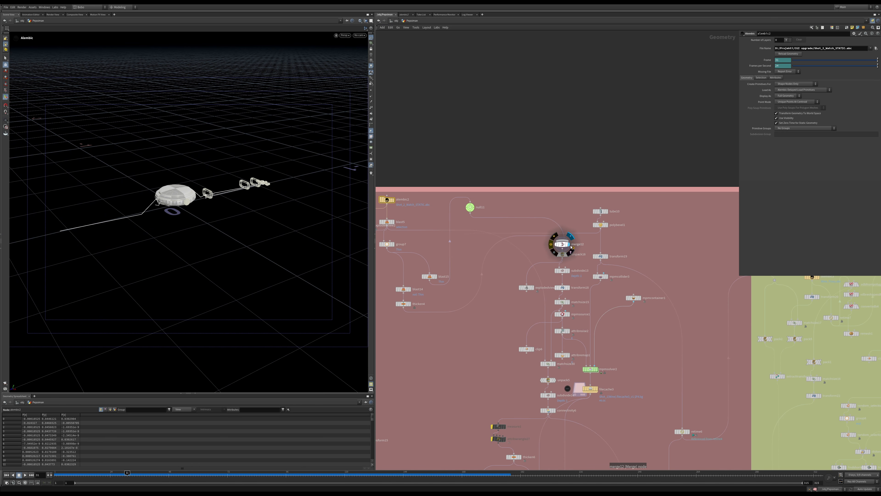
click(564, 244)
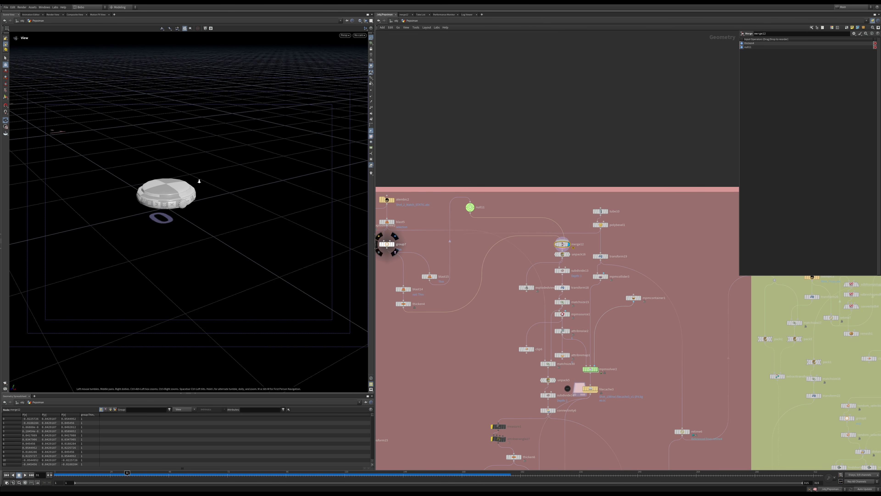
click(392, 200)
alt+right_drag(305, 198, 254, 178)
right_drag(290, 210, 151, 141)
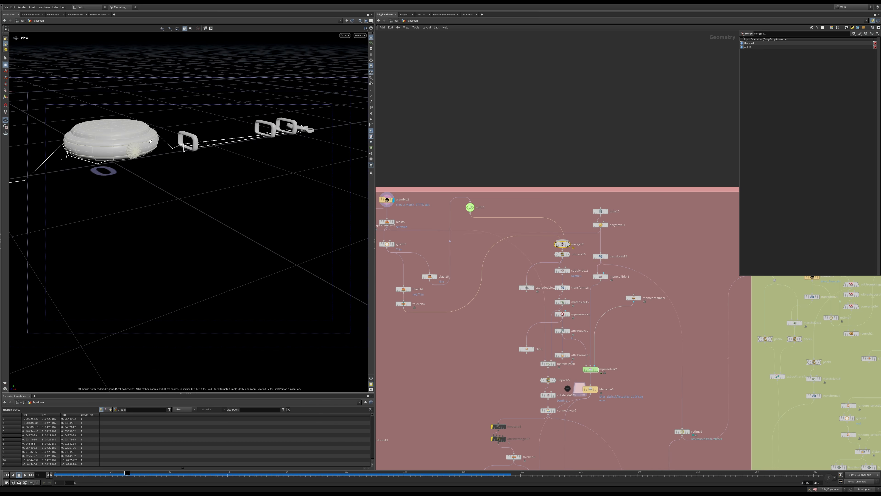
Step: Display merge12 again and inspect the watch case and crown up close
drag(566, 250, 569, 247)
click(568, 244)
alt+middle_drag(167, 133, 190, 223)
right_drag(190, 224, 216, 218)
scroll(533, 260, up, 2)
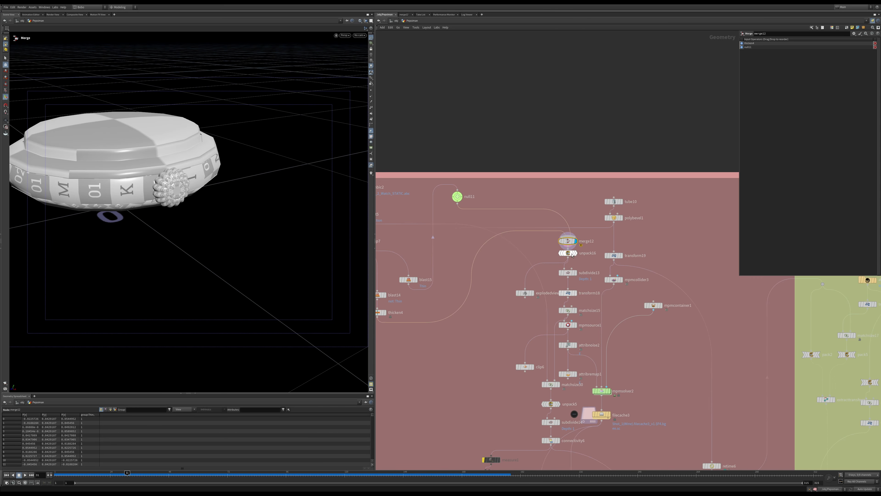
Step: Display and select subdivide13 to examine the subdivided watch mesh, and move explodedview4 farther from the main chain
click(575, 273)
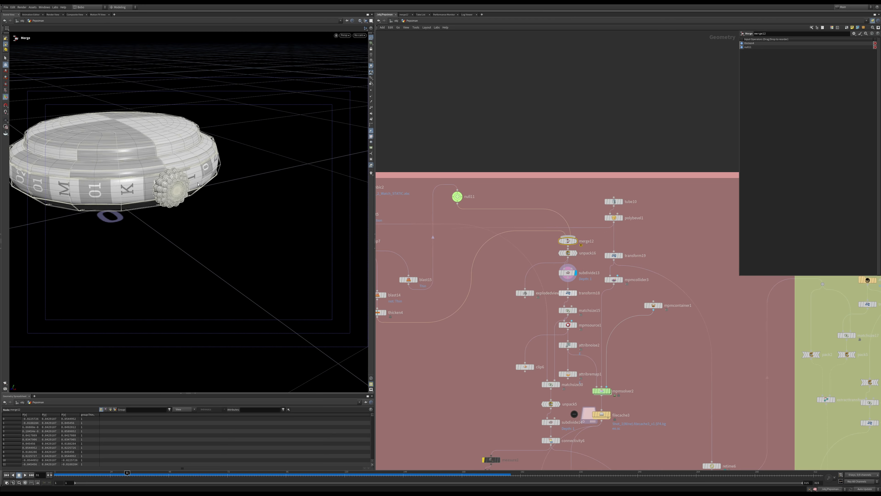
right_drag(197, 184, 190, 175)
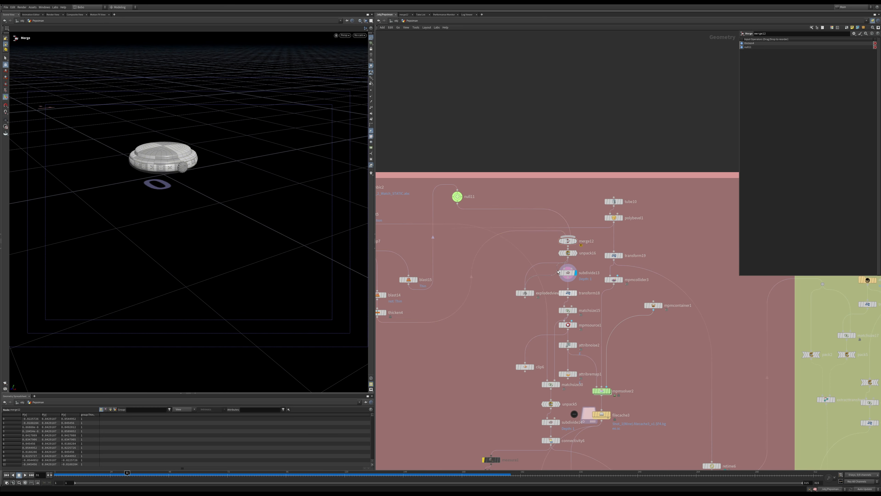
key(Escape)
click(568, 272)
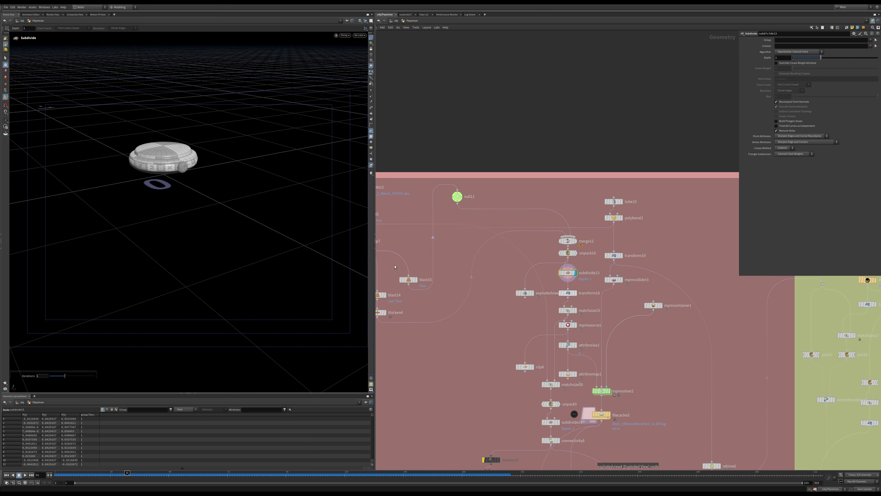
scroll(242, 173, up, 5)
drag(524, 293, 509, 297)
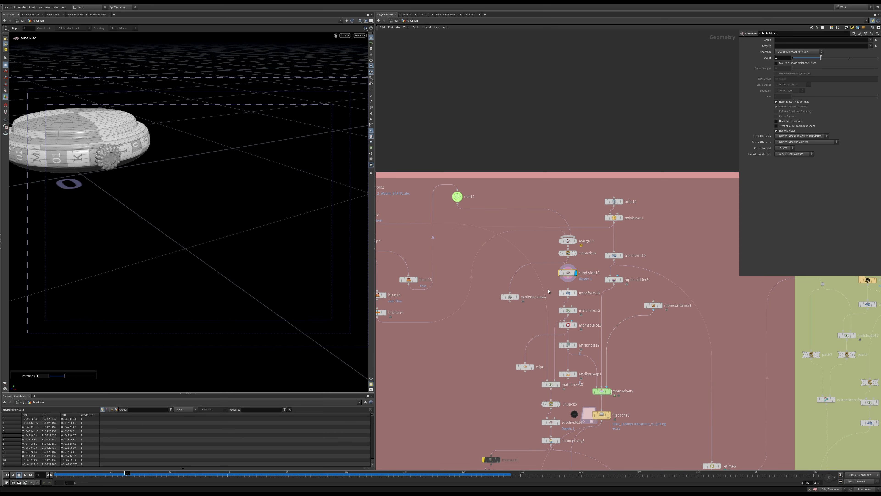
Step: Display transform18 to view the transformed watch and select matchsize15 to examine its alignment settings
click(567, 293)
click(576, 293)
scroll(537, 268, up, 2)
click(548, 272)
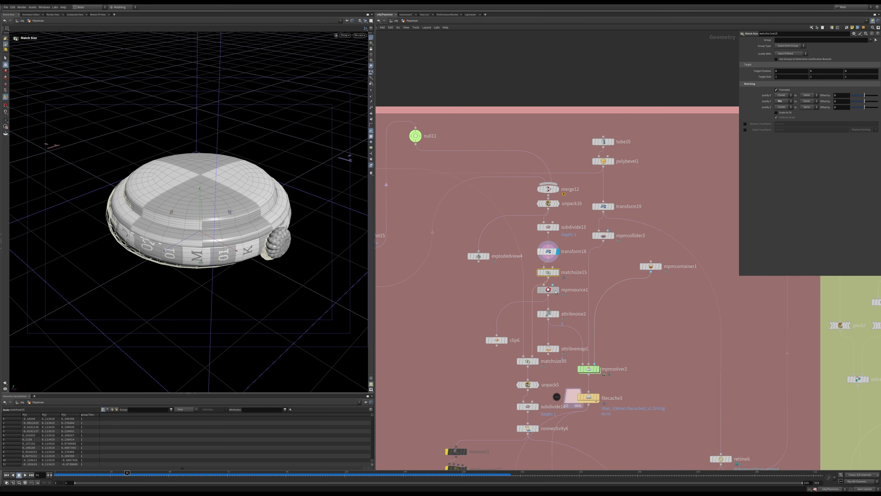
Step: Return the timeline to frame 1 and display mpmsource1 to view the watch filled with MPM points
click(62, 472)
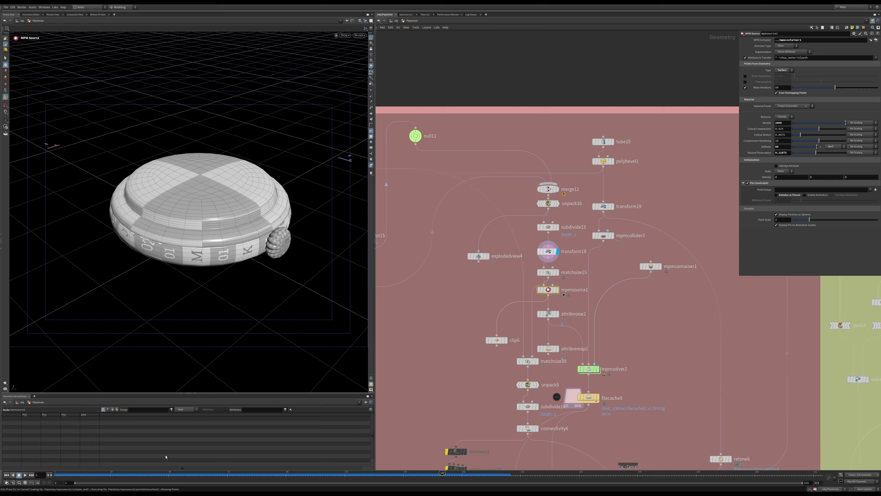
click(557, 289)
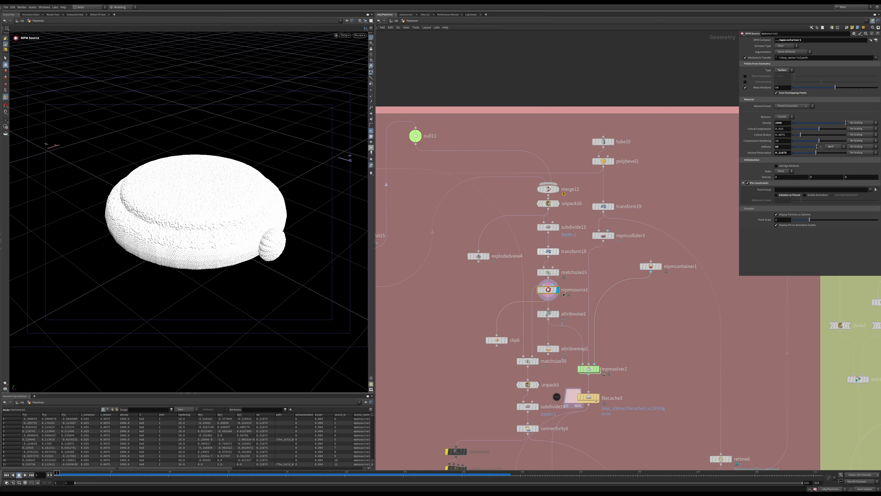
Step: Switch the viewport to lit shading and inspect the MPM points of mpmsource1 from the side
click(370, 138)
alt+drag(239, 222, 226, 194)
key(h)
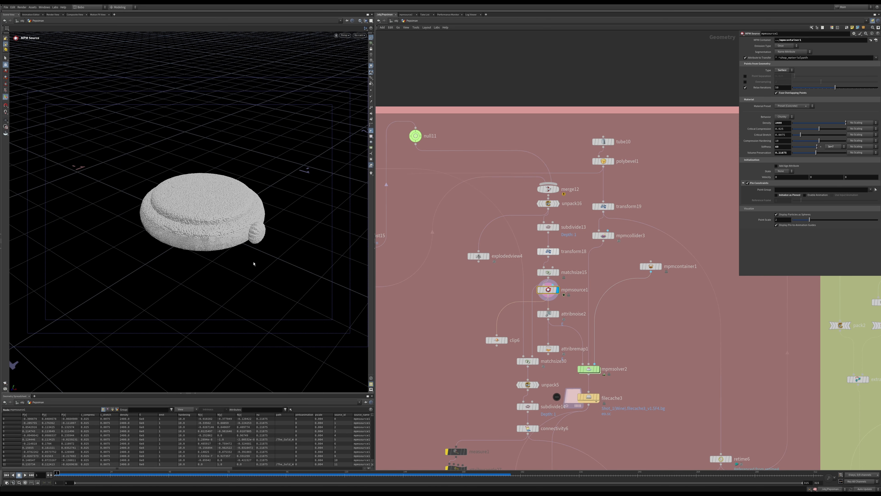
alt+drag(231, 223, 227, 193)
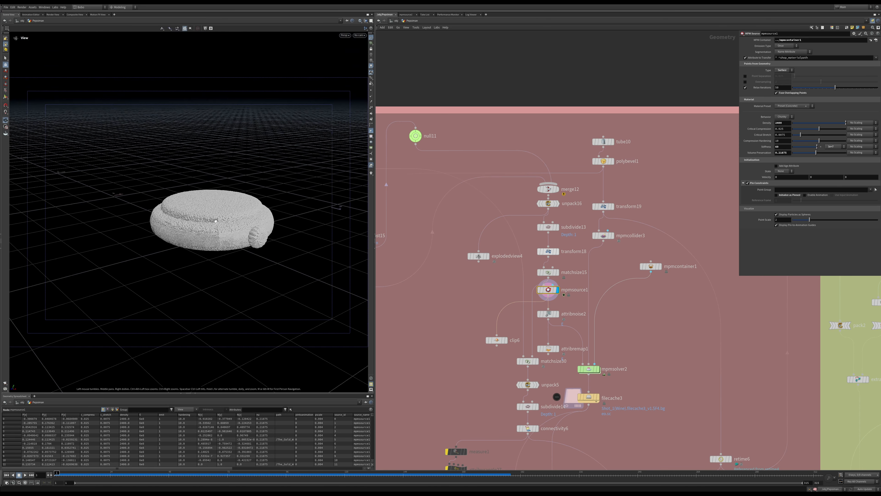
alt+right_drag(227, 192, 234, 149)
alt+drag(227, 181, 221, 148)
mouse_move(211, 258)
mouse_down()
mouse_move(202, 222)
mouse_move(222, 260)
mouse_up()
Step: Move explodedview4 next to clip6, wire it to the output of matchsize15 and display the exploded watch
drag(480, 261, 450, 330)
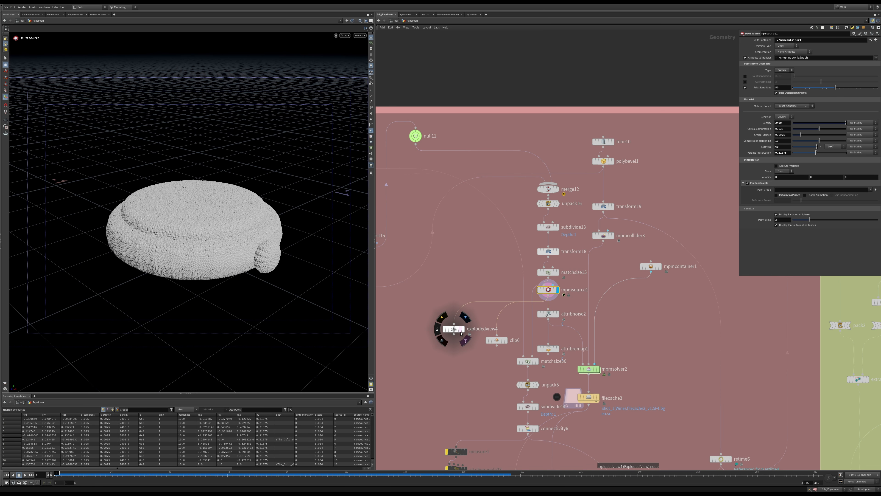
click(463, 329)
drag(423, 314, 467, 351)
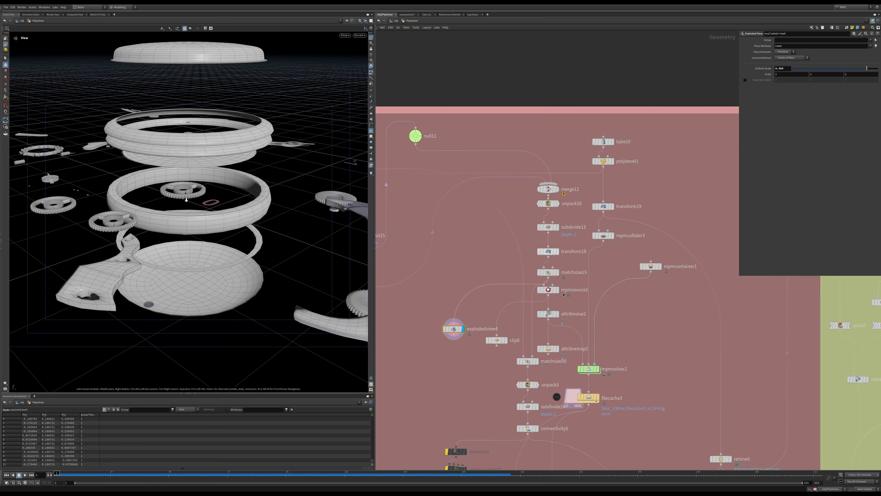
alt+right_drag(188, 58, 171, 201)
alt+drag(171, 201, 151, 189)
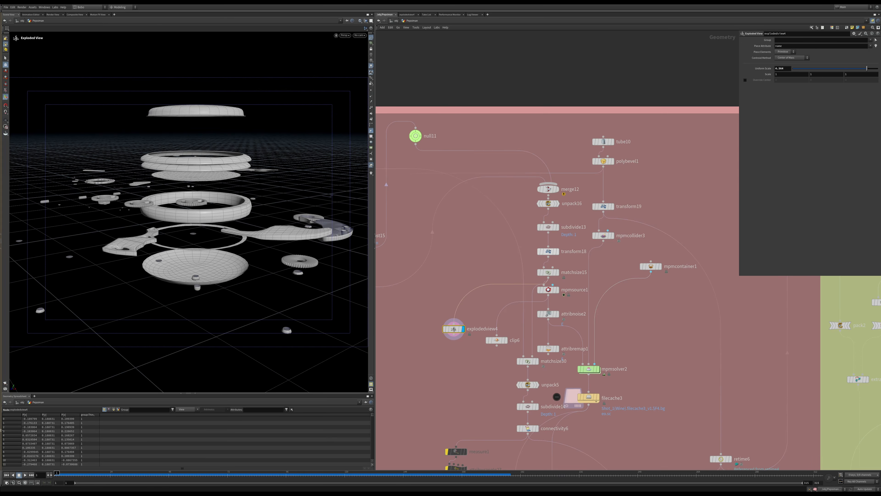
Step: List explodedview4's primitive attributes with a wider path column and inspect the separated watch parts
click(114, 409)
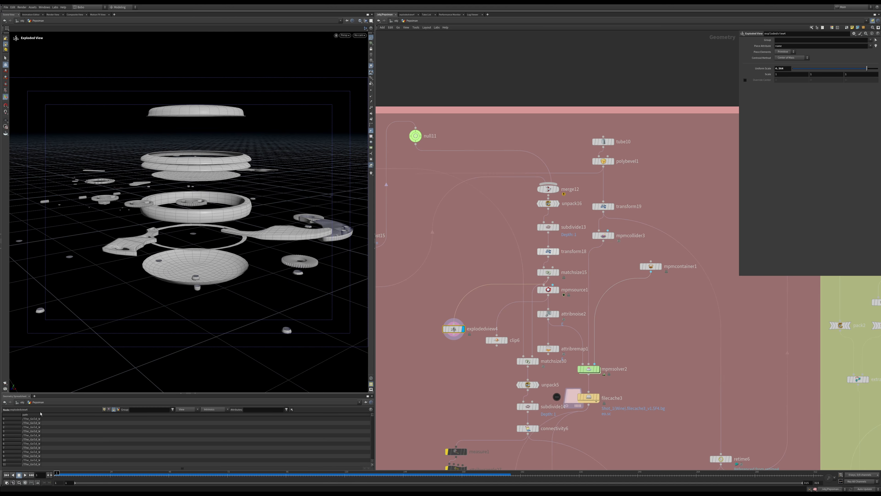
drag(41, 415, 112, 420)
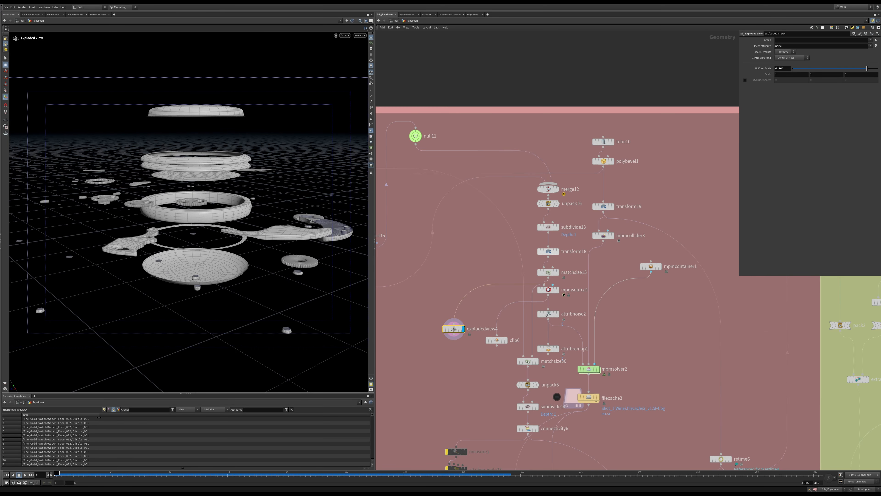
alt+drag(107, 346, 231, 211)
key(Return)
scroll(285, 171, up, 7)
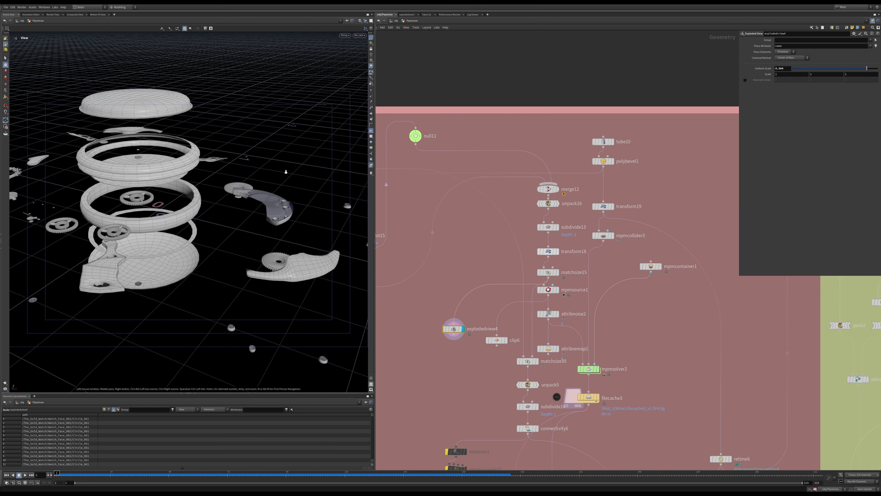
alt+drag(277, 165, 192, 238)
alt+drag(209, 286, 214, 257)
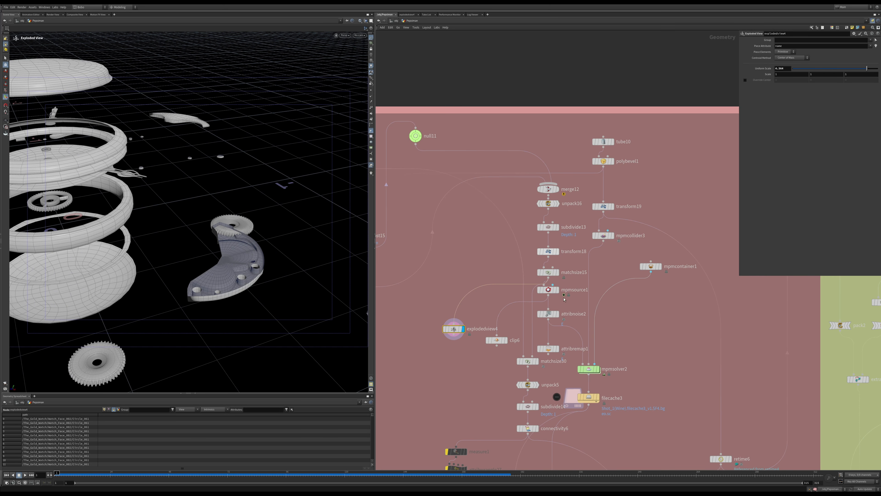
Step: Display attribnoise2 and look inside attribremap1, returning to the main network with attribremap1 displayed
click(548, 290)
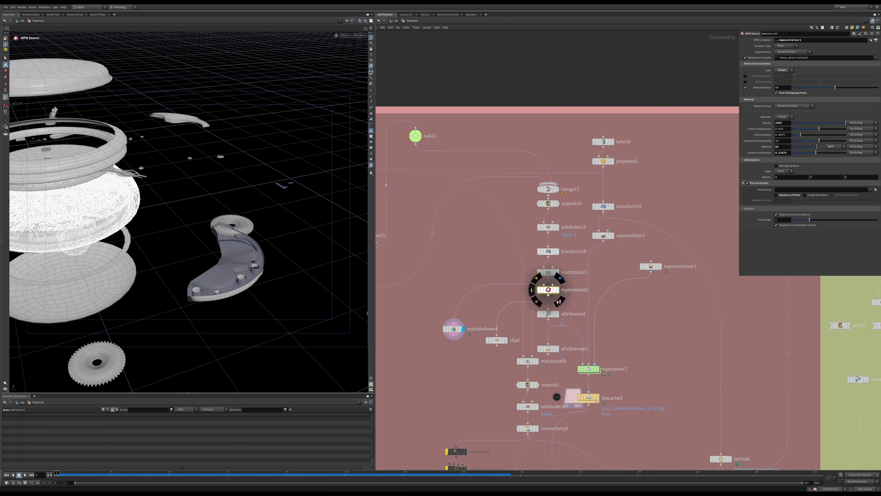
click(557, 315)
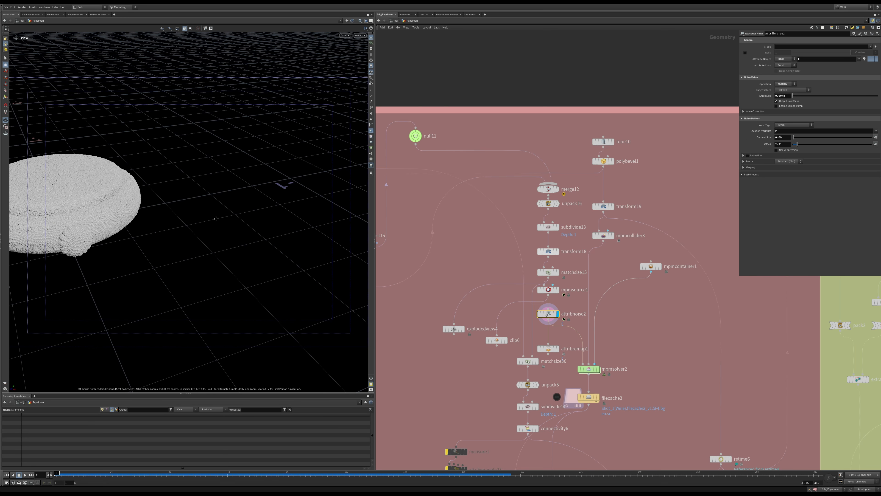
drag(212, 217, 376, 267)
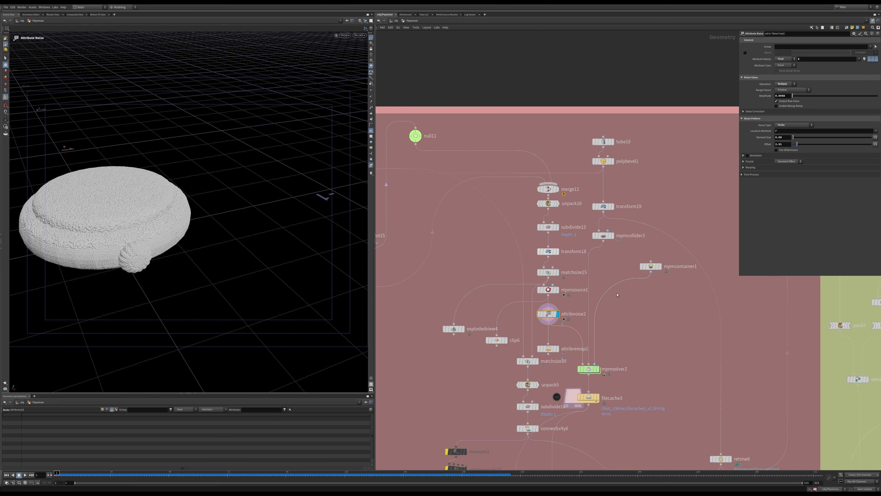
double_click(552, 350)
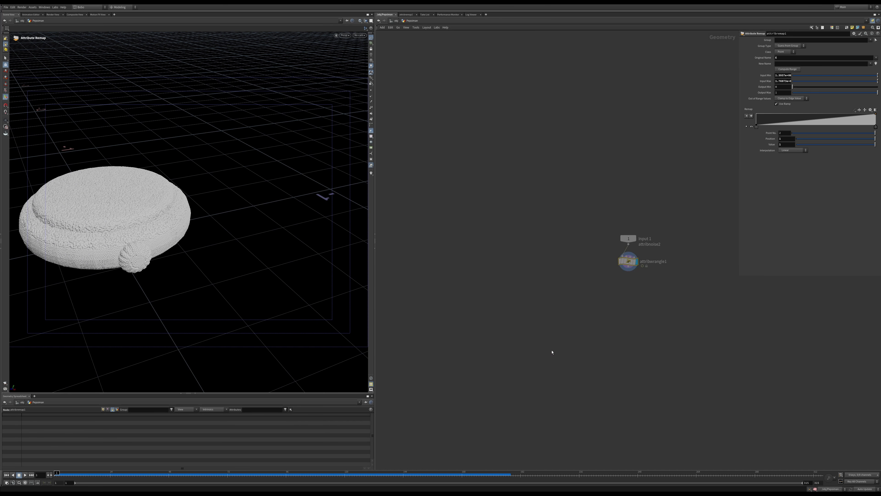
click(412, 20)
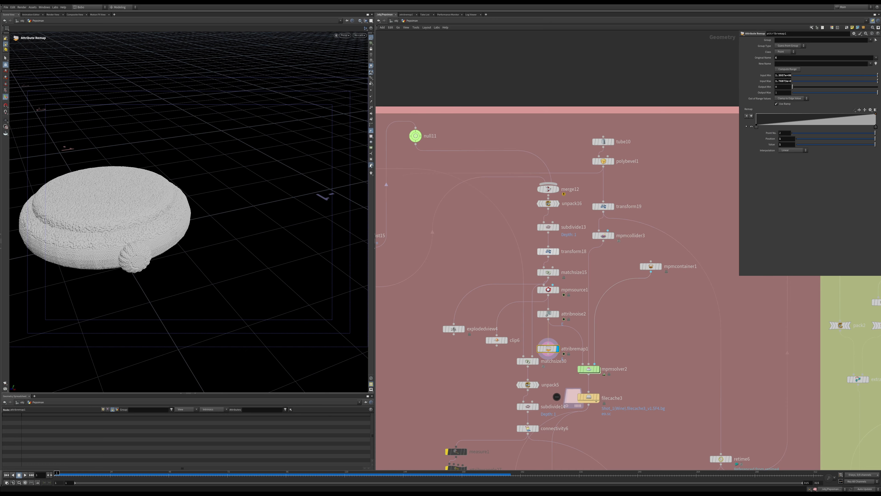
Step: Open attribremap1's node info and visualize the E attribute as colours on the watch points
click(533, 348)
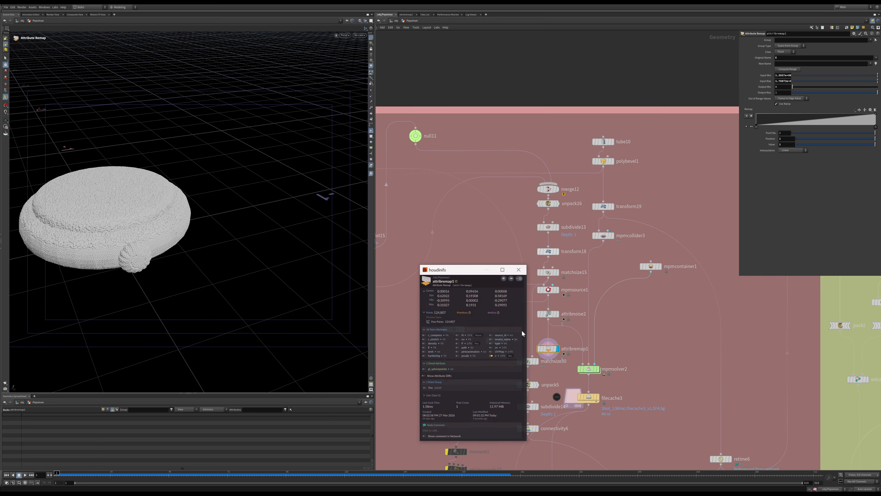
click(424, 348)
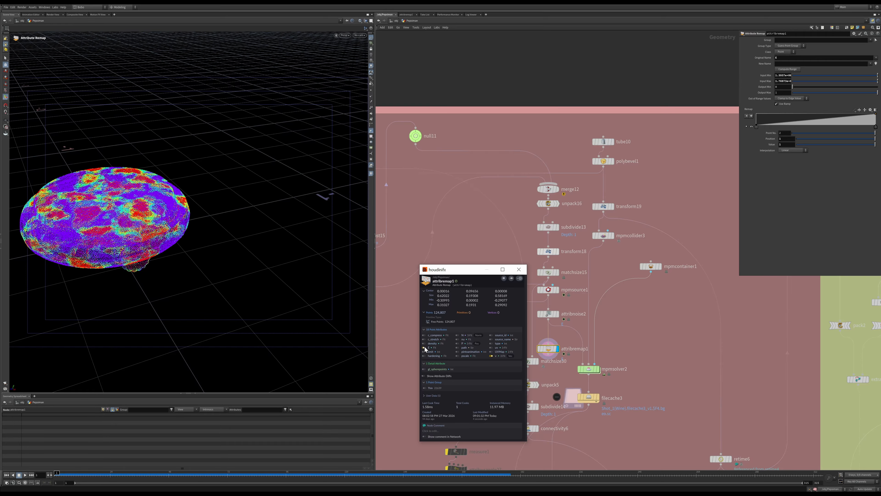
alt+drag(218, 252, 329, 251)
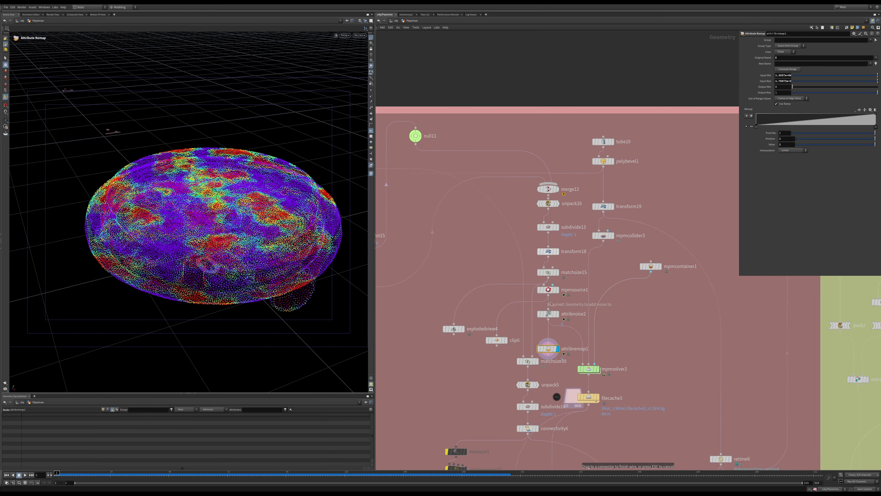
Step: Examine the coloured E noise pattern across the watch points up close and from several angles
drag(549, 342, 548, 343)
scroll(195, 205, up, 2)
mouse_move(195, 205)
alt+mouse_down()
mouse_move(214, 223)
mouse_move(204, 145)
mouse_move(202, 220)
alt+mouse_up()
scroll(204, 144, up, 2)
scroll(200, 172, down, 3)
scroll(210, 214, up, 5)
mouse_move(205, 156)
mouse_down()
mouse_move(190, 65)
mouse_move(174, 39)
mouse_move(175, 197)
mouse_move(190, 166)
mouse_move(168, 121)
mouse_move(179, 196)
mouse_move(202, 164)
mouse_up()
scroll(174, 45, down, 4)
scroll(194, 132, up, 4)
scroll(179, 197, down, 3)
Step: Display tube10 and polybevel1 to view the bullet-shaped collider geometry
middle_drag(637, 359, 524, 296)
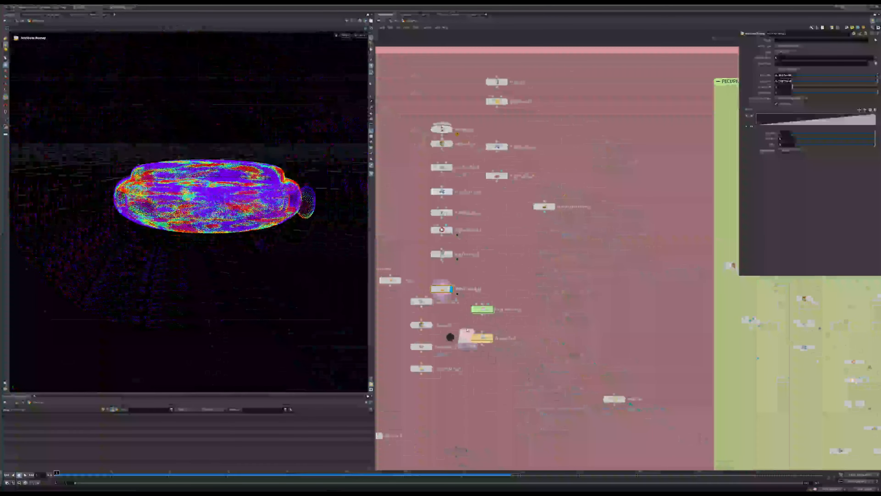
middle_drag(524, 222, 529, 290)
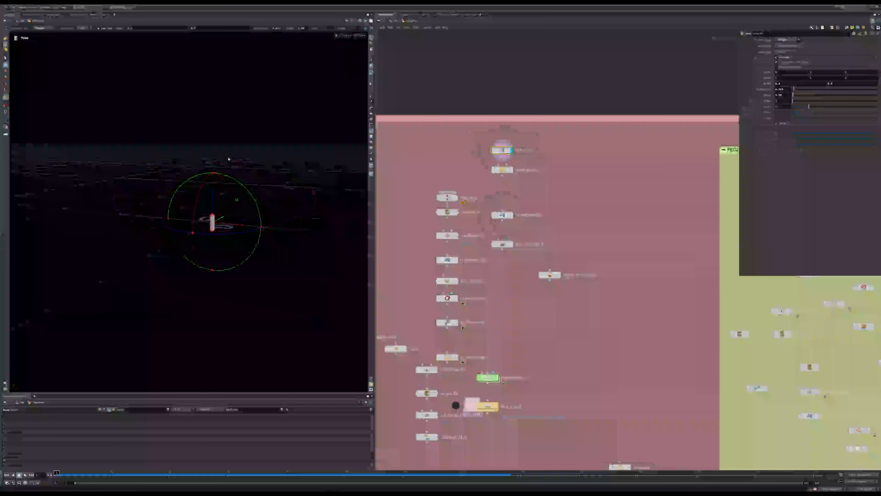
key(space+f)
click(512, 169)
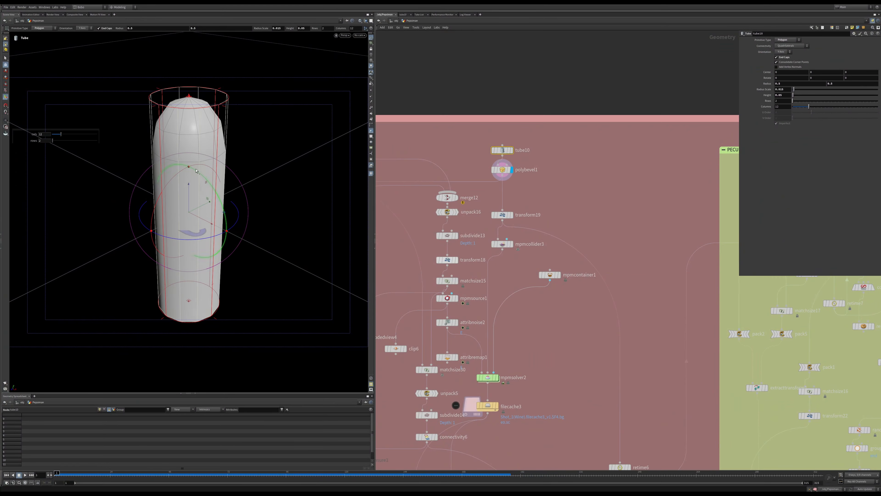
Step: Display transform19 and scrub the timeline to frame 24 to check the bullet's animated motion
drag(505, 217, 506, 218)
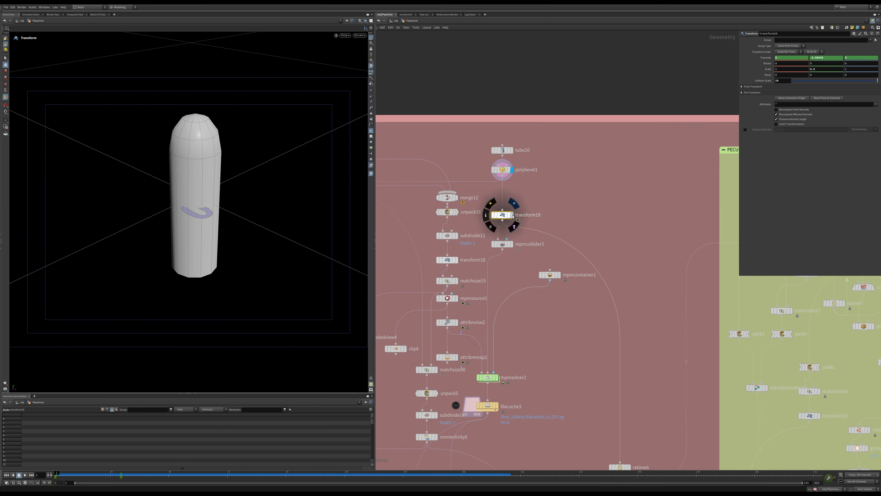
click(512, 215)
key(space+f)
scroll(184, 194, down, 15)
key(Return)
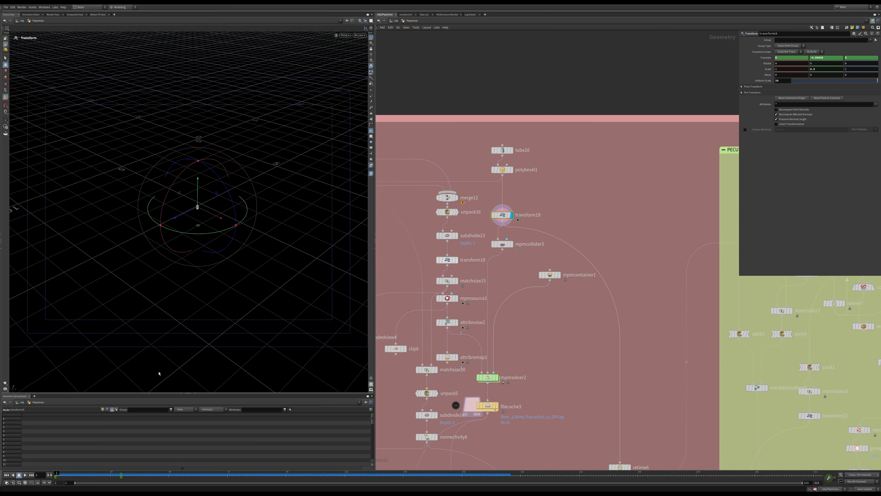
mouse_move(94, 474)
mouse_down()
mouse_move(121, 474)
mouse_move(110, 474)
mouse_up()
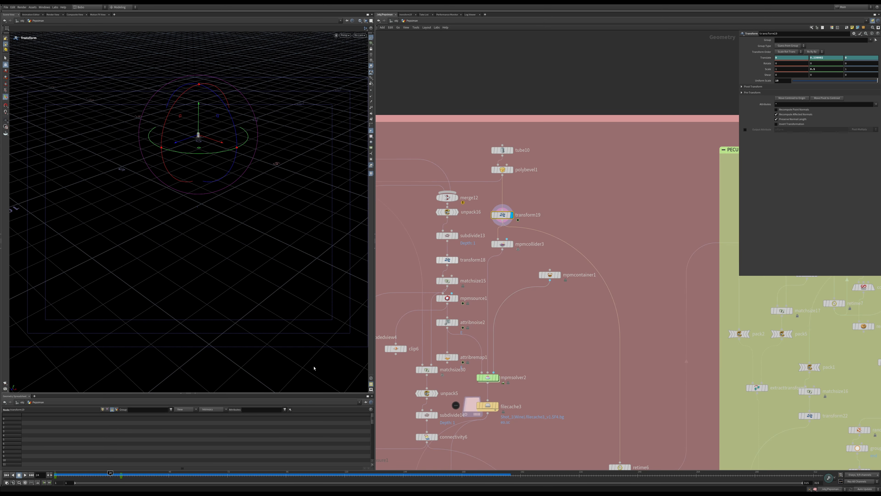
Step: Display mpmcollider3 and select mpmcontainer1 to examine the collider and simulation domain settings
scroll(472, 320, up, 4)
click(541, 193)
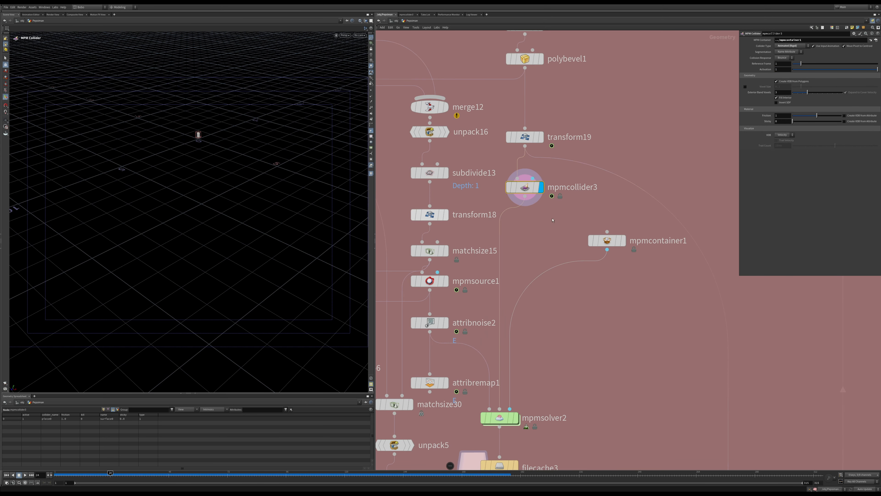
click(607, 243)
middle_drag(664, 223, 690, 164)
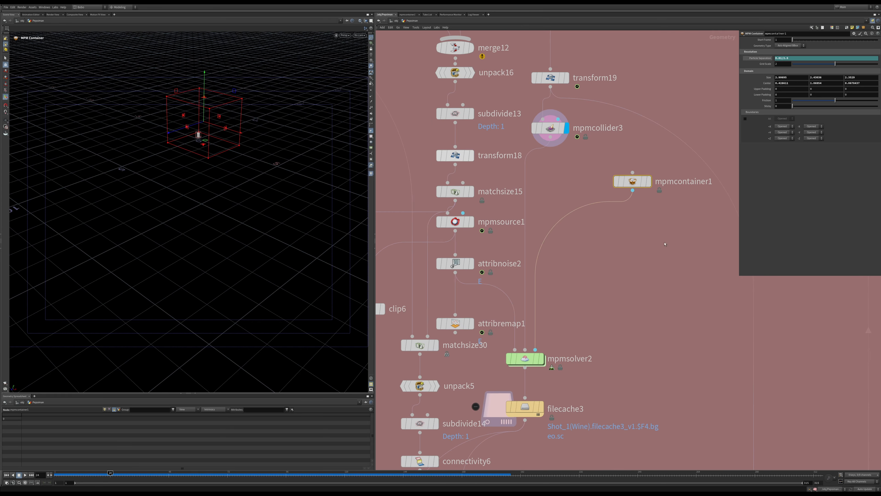
middle_drag(655, 271, 580, 177)
middle_drag(605, 287, 659, 249)
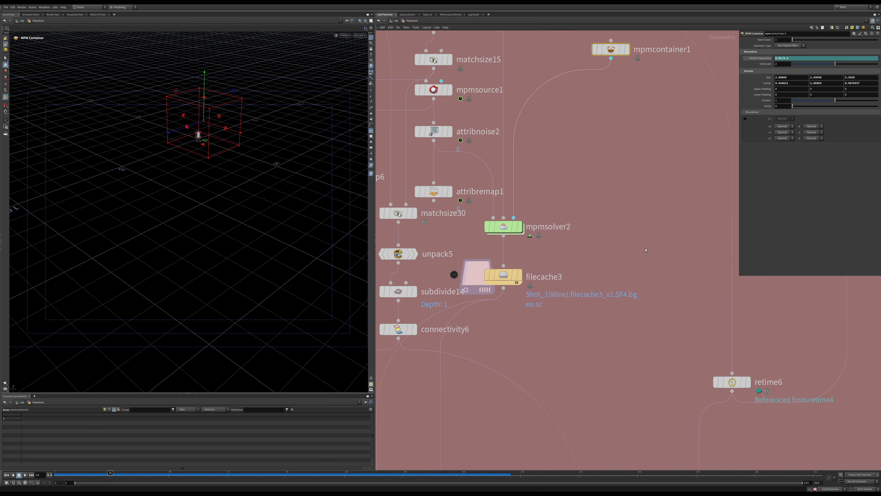
Step: Display filecache3, hide the yellow point trails and scrub the cached watch simulation to frame 37
click(518, 283)
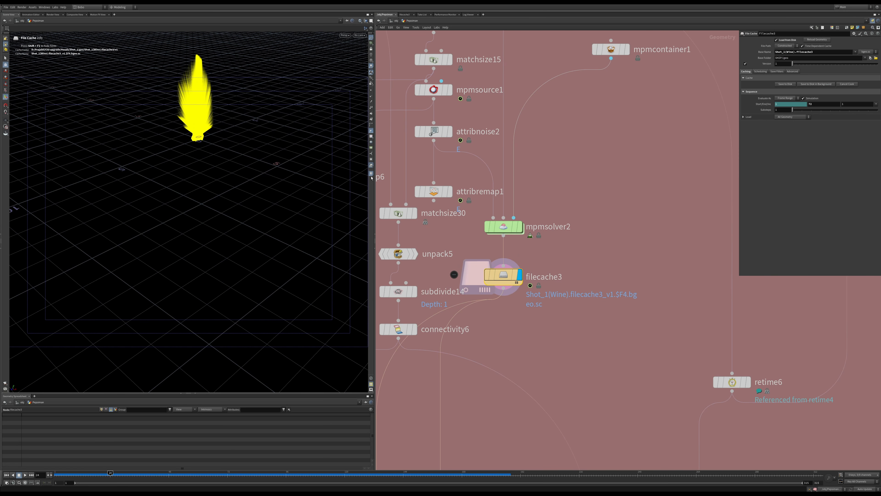
click(371, 174)
key(space+h)
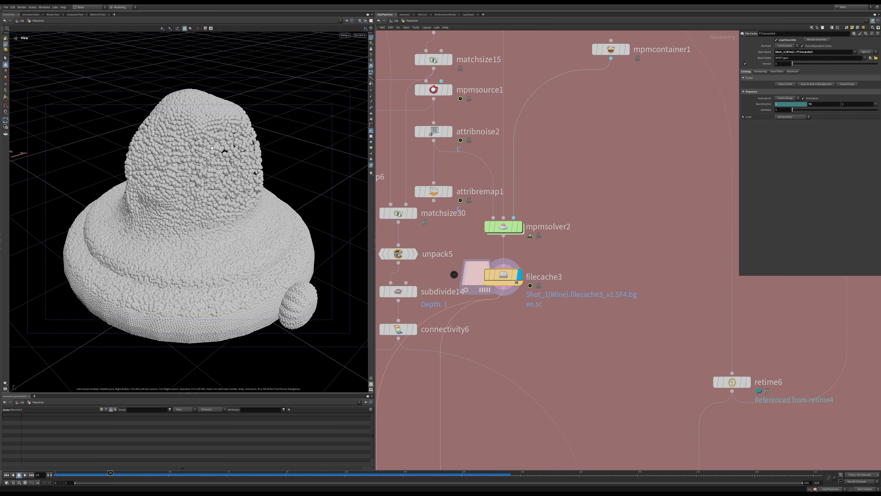
scroll(226, 178, down, 4)
drag(82, 474, 143, 462)
scroll(165, 252, down, 5)
middle_drag(463, 333, 537, 324)
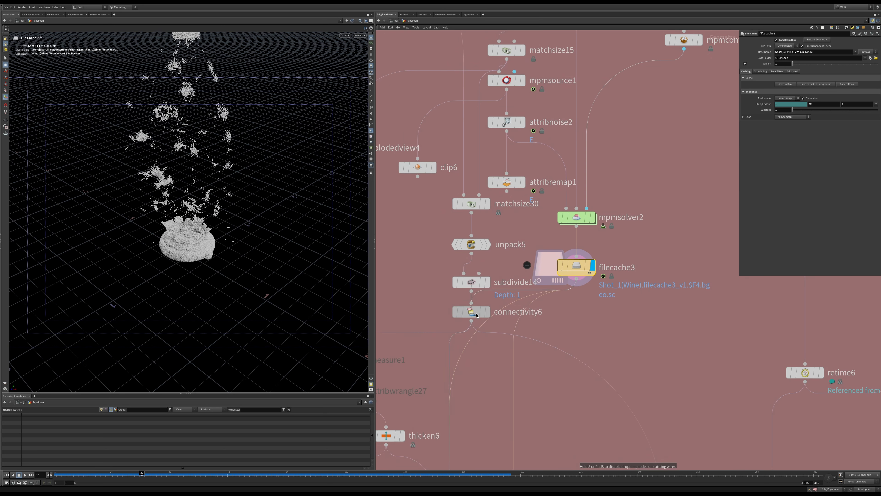
drag(436, 198, 498, 341)
key(ctrl+z)
key(ctrl+z)
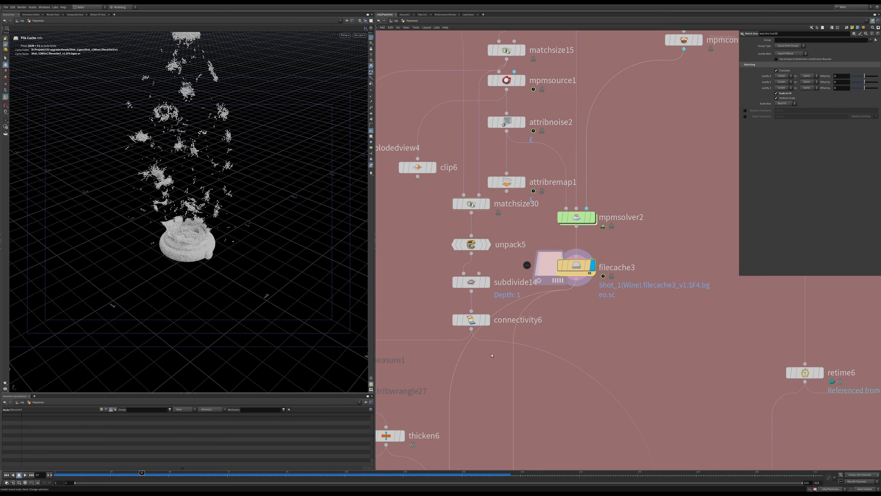
Step: Move filecache3 farther below mpmsolver2
middle_drag(486, 326, 483, 270)
drag(581, 215, 582, 266)
middle_drag(425, 207, 457, 190)
Step: Select unpack5, then display subdivide14 and connectivity6 to review the watch mesh preparation for fracturing
drag(453, 162, 523, 188)
click(516, 208)
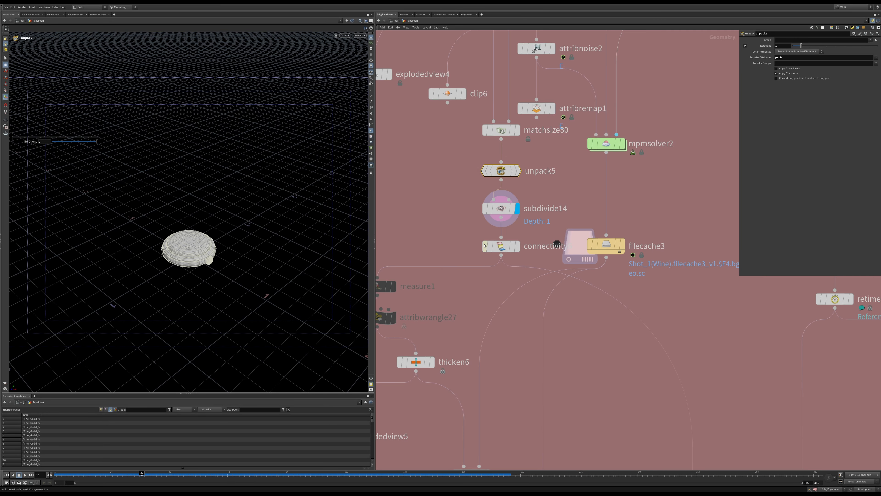
click(509, 208)
key(g)
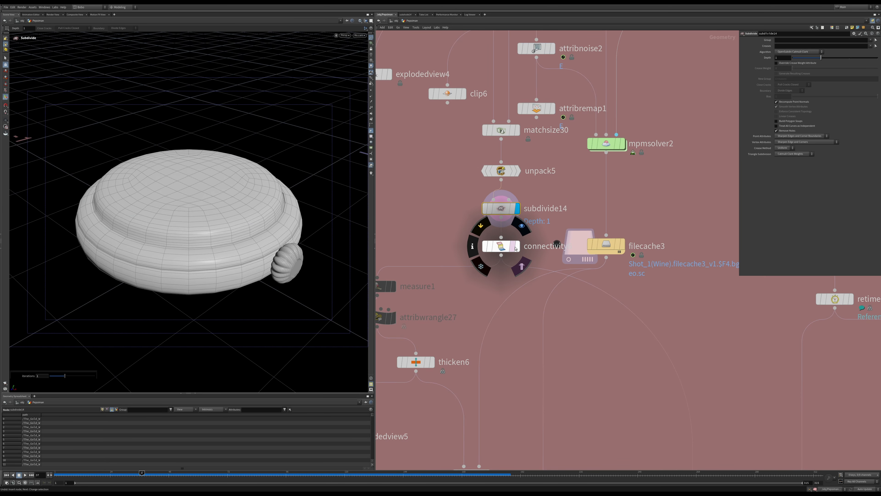
click(516, 246)
Step: Bypass thicken6 and display explodedview5 to view the separated watch pieces
middle_drag(428, 332, 516, 233)
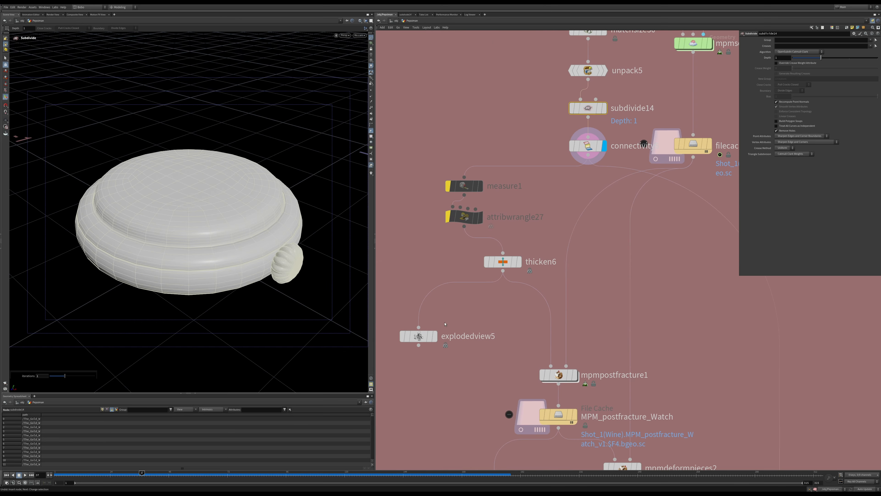
mouse_move(513, 264)
click(434, 336)
key(Escape)
scroll(313, 238, down, 3)
Step: Set explodedview5's Uniform Scale to about 3.18 to spread the watch pieces farther apart
click(418, 335)
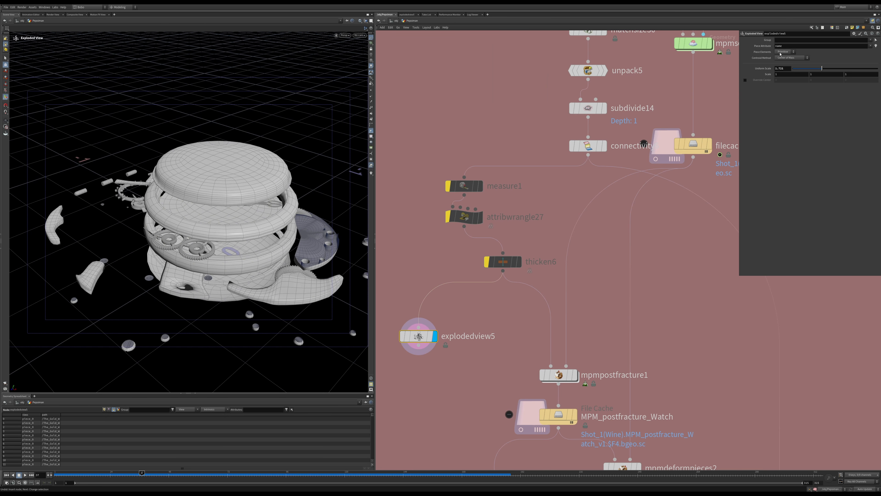
drag(823, 72, 848, 73)
alt+middle_drag(352, 197, 282, 191)
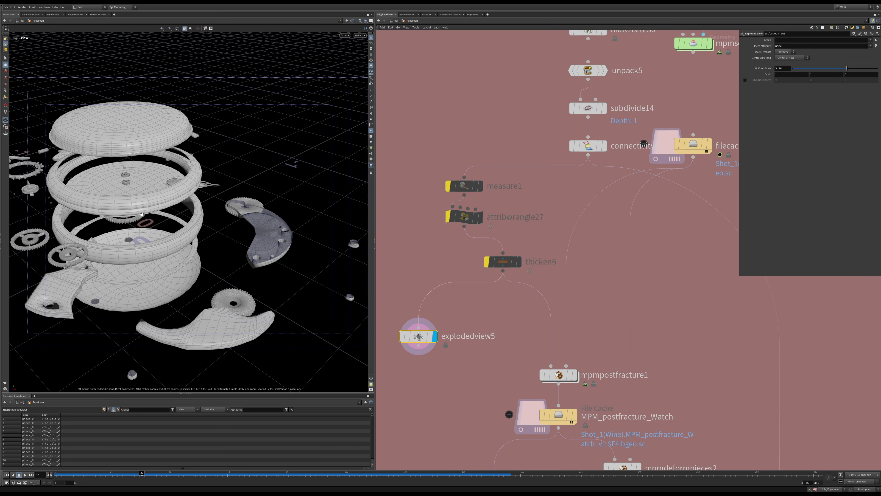
Step: Examine the unthickened exploded watch pieces up close, from the curved plate to the small screws
scroll(281, 190, up, 4)
alt+drag(280, 190, 165, 224)
scroll(249, 194, up, 4)
scroll(188, 187, up, 5)
alt+drag(188, 187, 147, 178)
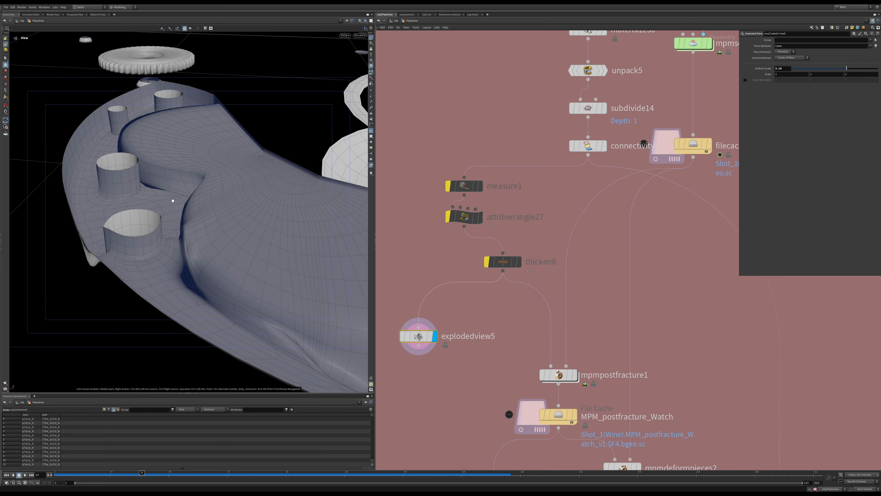
alt+drag(189, 245, 165, 173)
scroll(185, 282, down, 10)
alt+middle_drag(263, 261, 179, 204)
scroll(240, 165, up, 5)
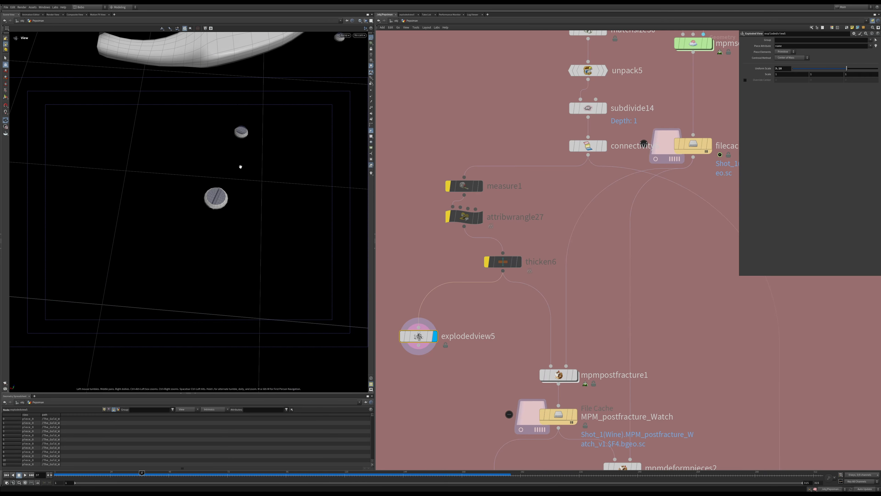
alt+middle_drag(240, 165, 231, 186)
right_drag(208, 167, 221, 293)
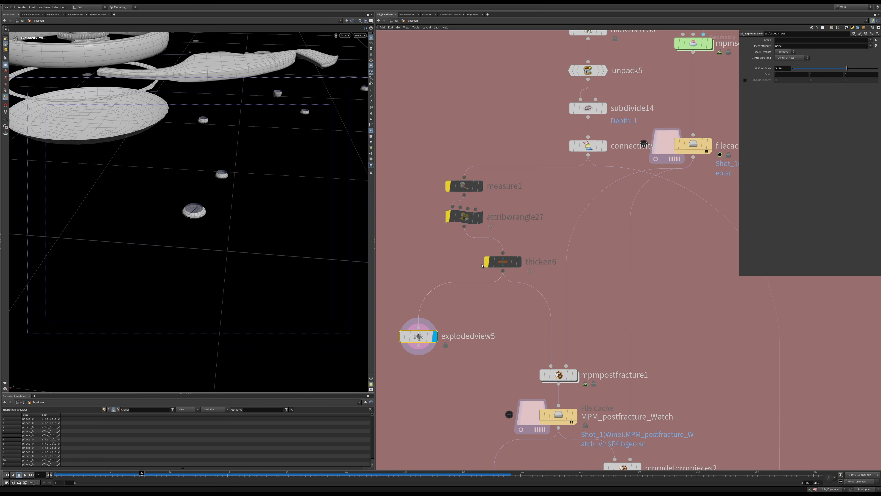
Step: Re-enable thicken6 and inspect the thickened screws and surrounding watch parts
mouse_move(486, 263)
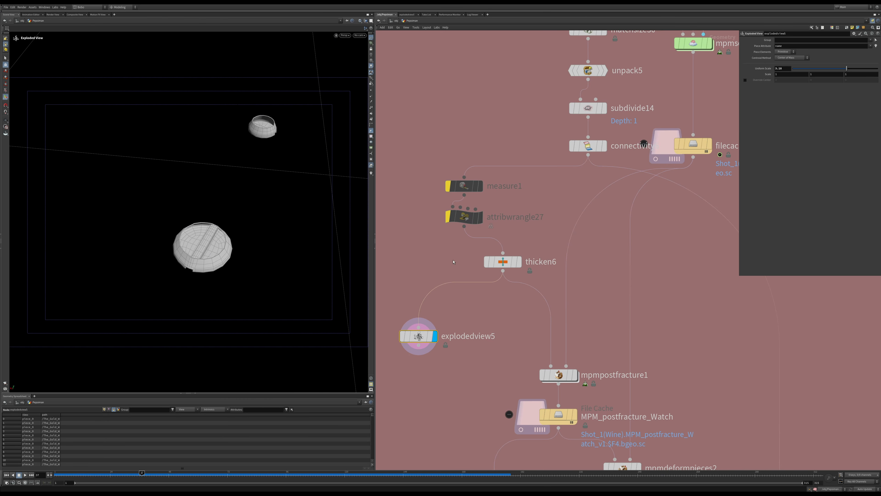
click(489, 261)
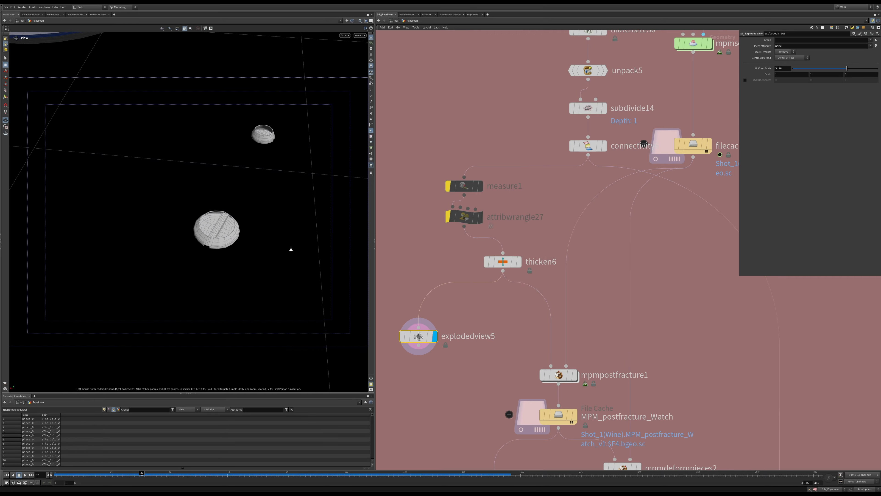
alt+right_drag(283, 212, 118, 156)
alt+drag(118, 156, 131, 150)
alt+middle_drag(111, 147, 181, 183)
alt+right_drag(181, 183, 195, 104)
Step: Toggle thicken6's bypass on and off again to compare the curved plate and gears with and without thickness
click(488, 262)
click(488, 261)
alt+right_drag(217, 170, 208, 204)
alt+drag(208, 204, 173, 153)
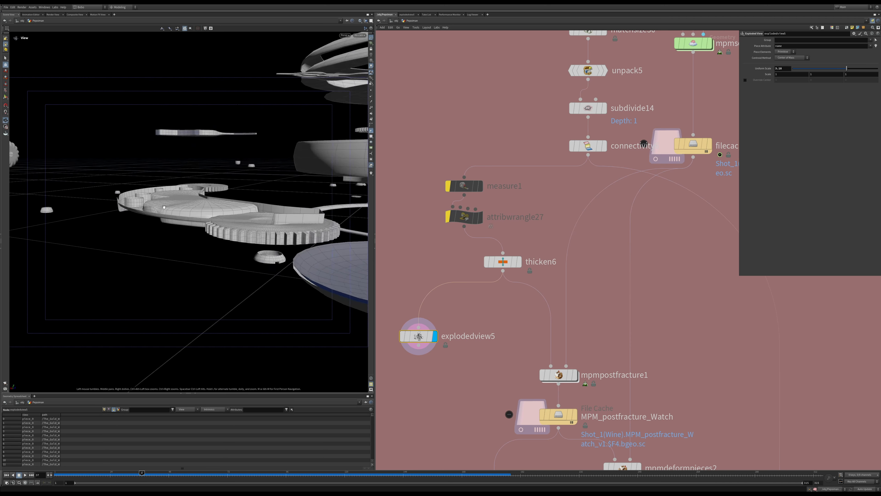
alt+right_drag(173, 152, 159, 184)
alt+drag(160, 184, 159, 211)
alt+right_drag(159, 212, 197, 223)
Step: Display the MPM_postfracture_Watch cache, look inside it and return, then select and display explodedview1
middle_drag(617, 344, 504, 268)
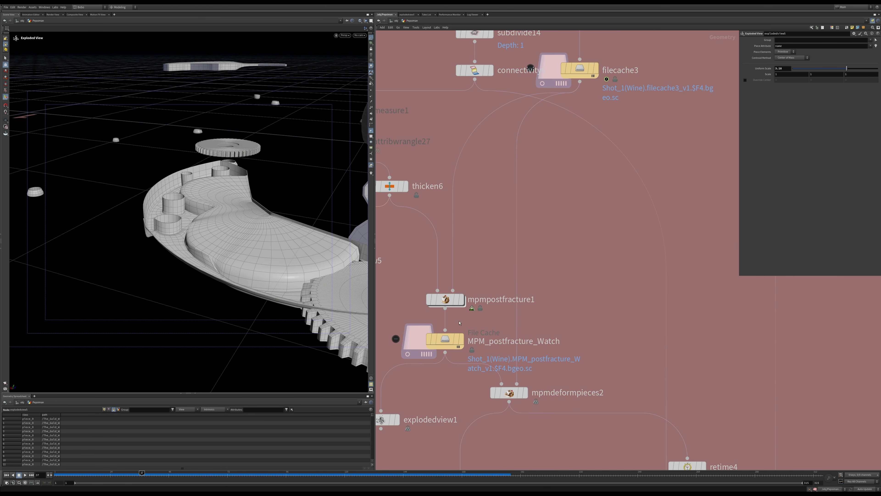
click(461, 339)
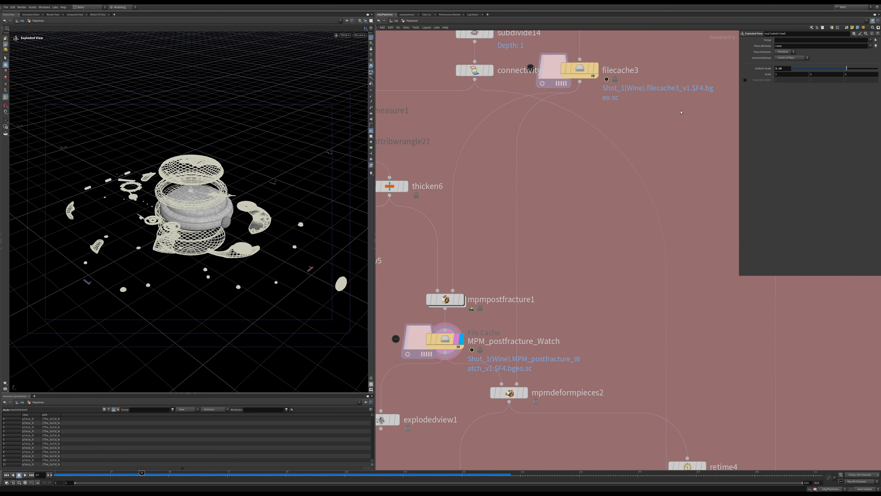
double_click(487, 324)
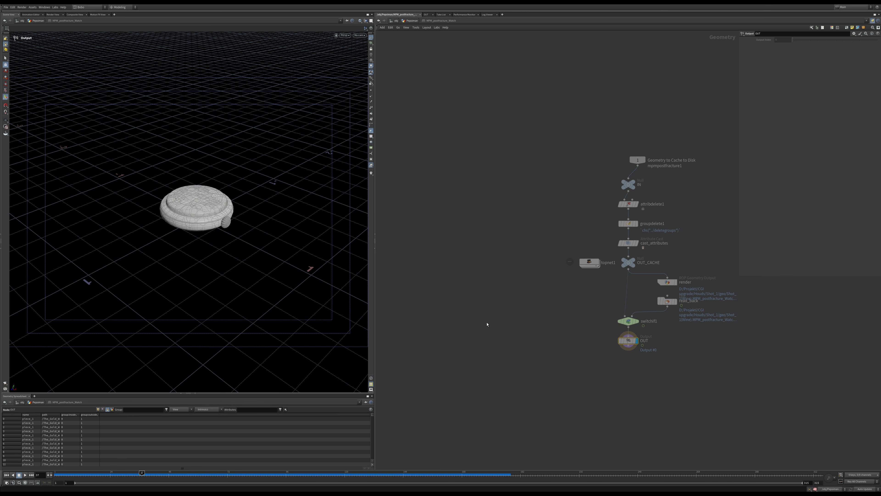
click(412, 21)
middle_drag(438, 372, 449, 346)
click(451, 377)
click(439, 378)
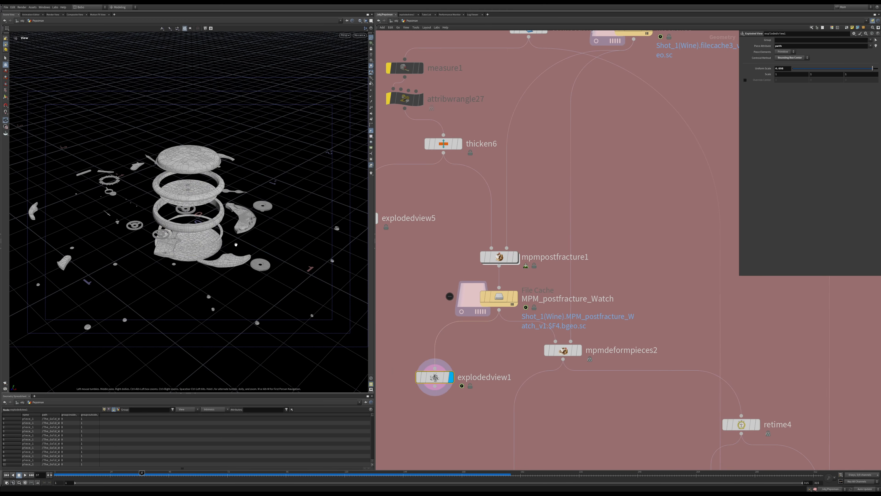
Step: Examine the fracture lines on the exploded watch case, gears, plates and screws from several angles
drag(236, 244, 237, 213)
scroll(236, 213, up, 6)
drag(235, 170, 197, 193)
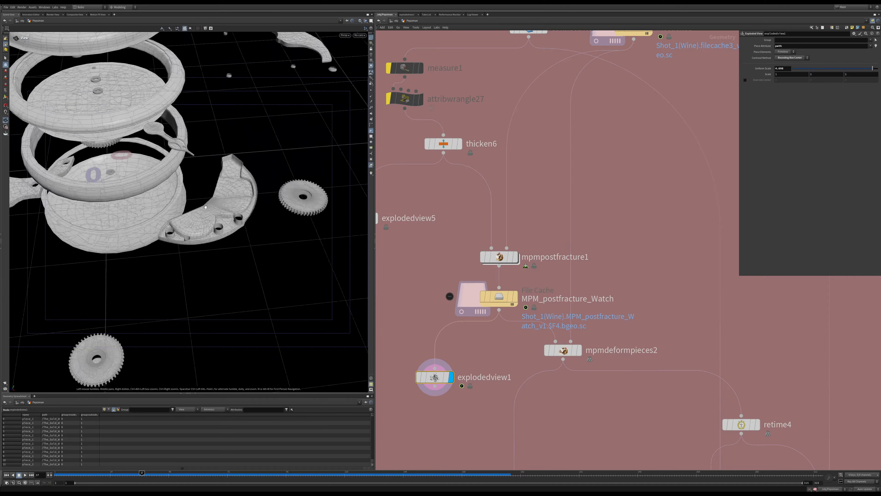
scroll(198, 193, up, 8)
right_drag(197, 136, 196, 187)
mouse_move(196, 188)
mouse_down()
mouse_move(211, 212)
mouse_move(181, 181)
mouse_up()
middle_drag(180, 181, 250, 198)
right_drag(250, 198, 163, 154)
drag(164, 153, 229, 236)
right_drag(229, 236, 252, 312)
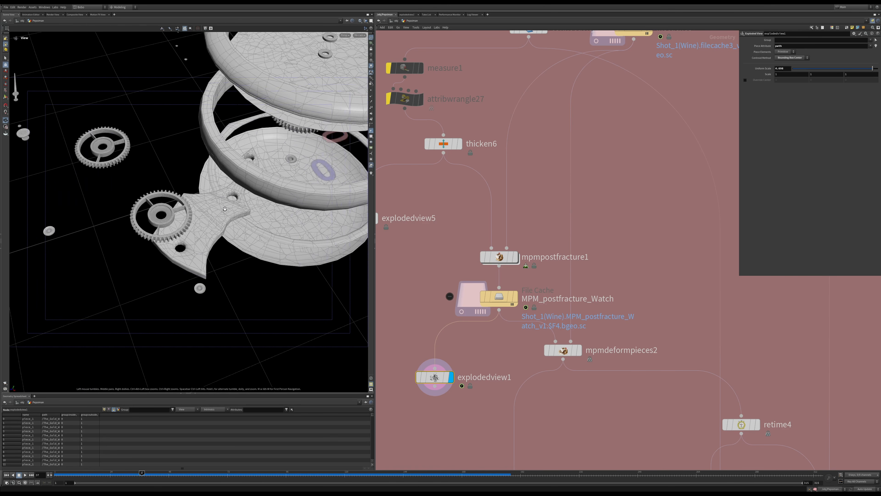
middle_drag(242, 167, 215, 277)
drag(215, 201, 216, 146)
right_drag(215, 146, 197, 95)
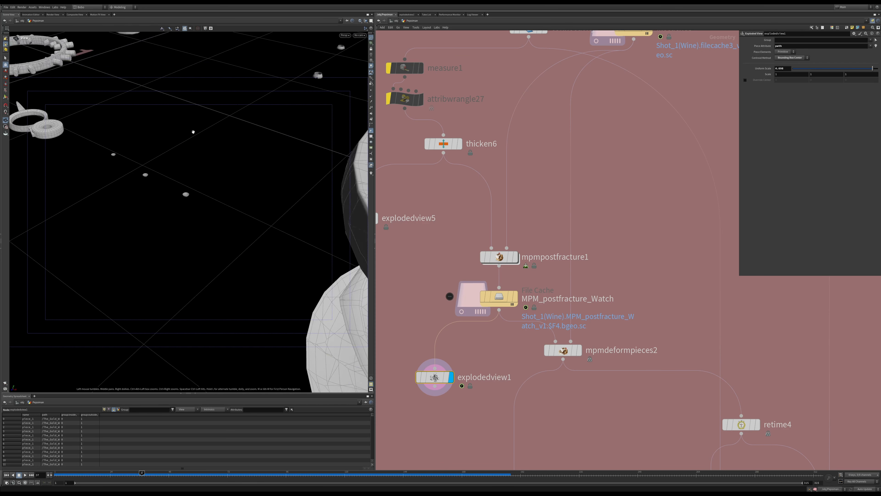
scroll(231, 266, down, 2)
scroll(578, 354, down, 1)
Step: Select and display mpmdeformpieces2 and inspect the shattered watch from above
middle_drag(579, 354, 489, 320)
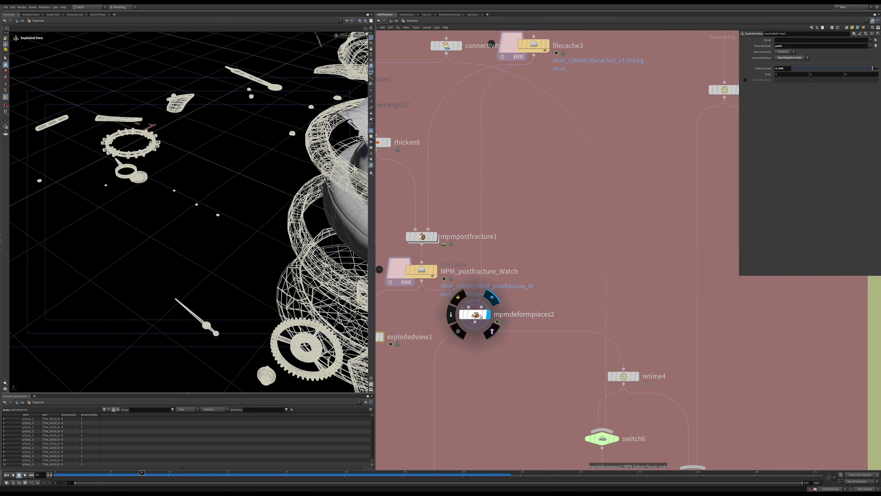
click(478, 315)
scroll(181, 210, down, 4)
mouse_move(181, 209)
mouse_down()
mouse_move(152, 221)
mouse_move(178, 157)
mouse_move(177, 214)
mouse_up()
scroll(184, 205, up, 3)
scroll(176, 213, up, 10)
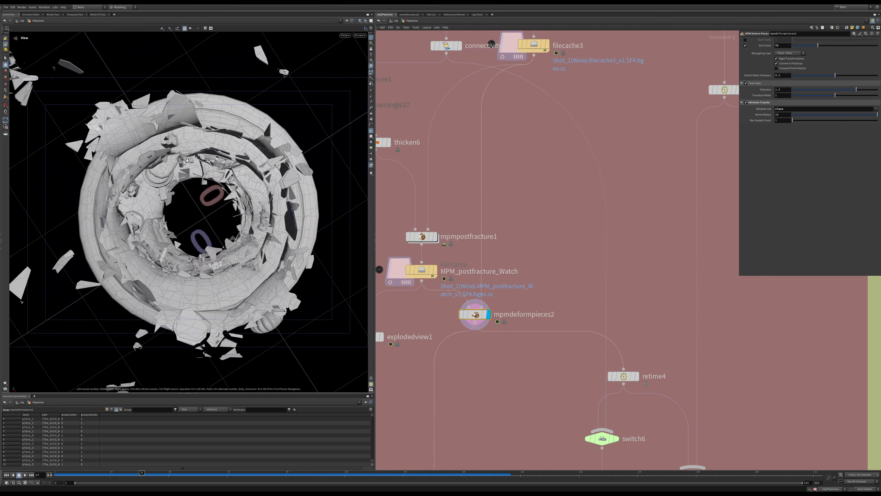
mouse_move(205, 199)
mouse_down()
mouse_move(198, 139)
mouse_move(201, 197)
mouse_up()
scroll(201, 196, down, 8)
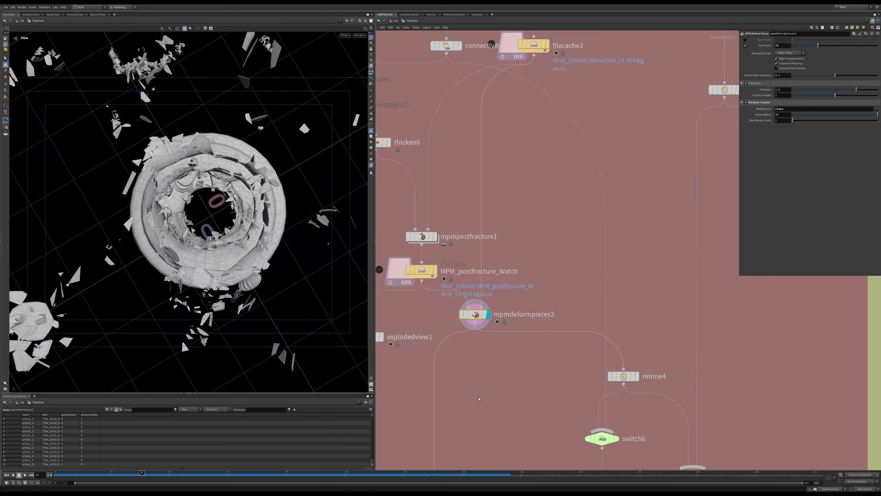
Step: Scrub the timeline back to the start of the shot to view mpmdeformpieces2 before the impact
middle_drag(563, 408, 520, 288)
middle_drag(542, 320, 518, 292)
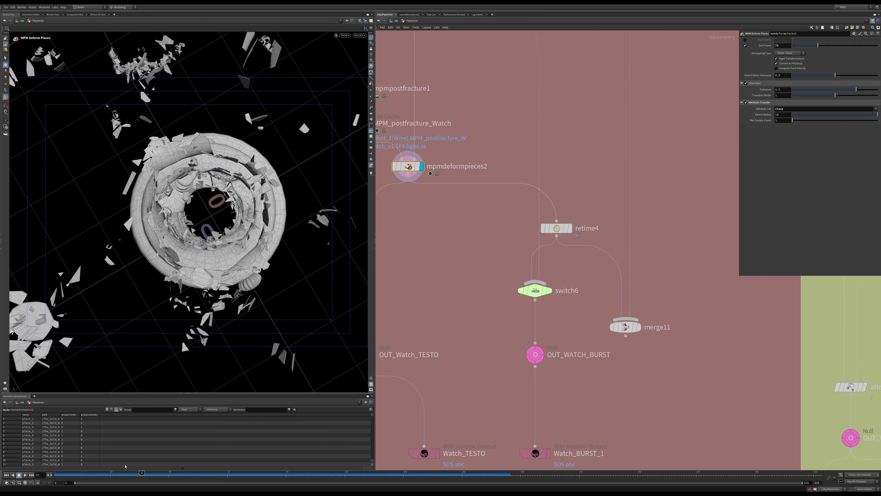
drag(64, 475, 40, 474)
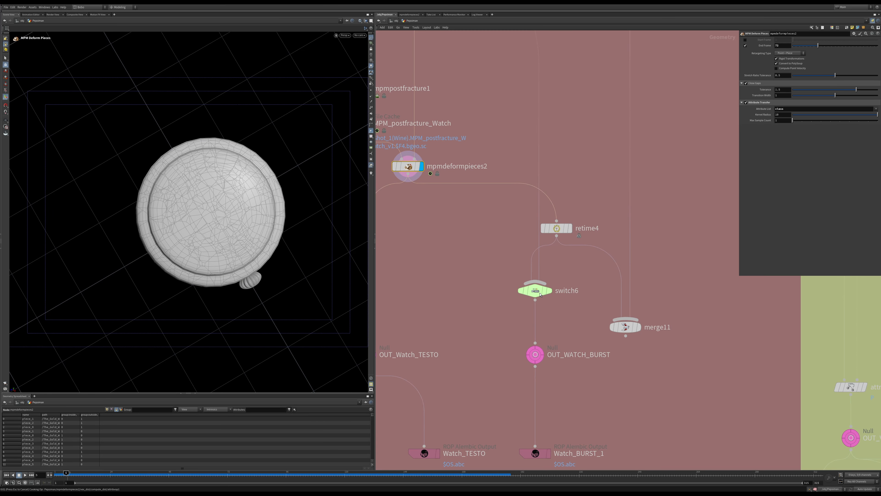
Step: Select and display switch6, viewing the watch from a low side angle
click(549, 293)
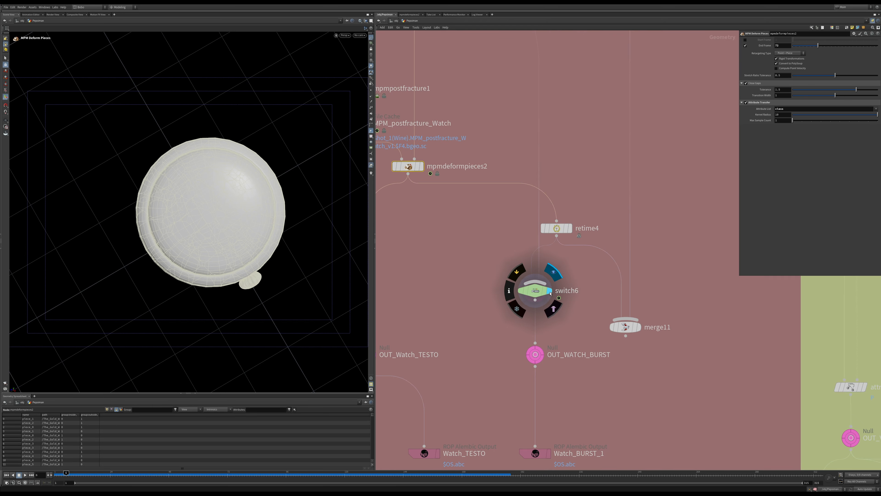
click(534, 290)
drag(236, 312, 236, 236)
right_drag(237, 236, 236, 191)
drag(236, 191, 238, 223)
right_drag(238, 223, 239, 244)
drag(239, 244, 237, 236)
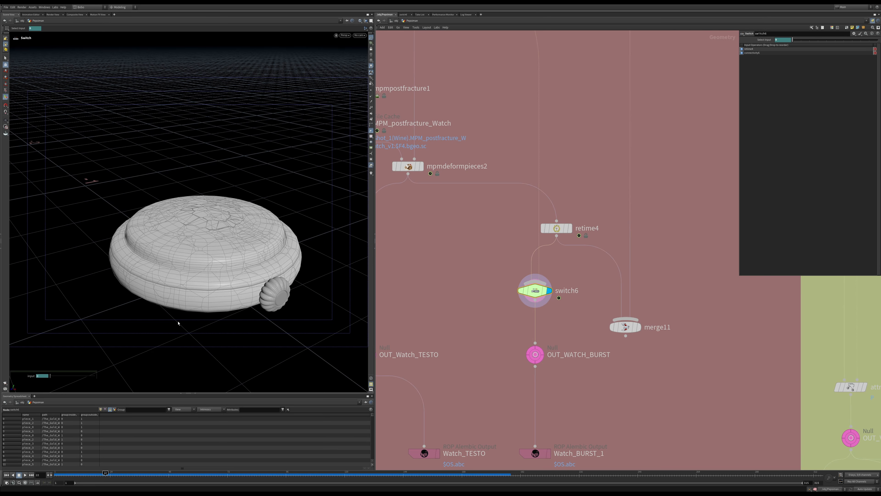
Step: Inspect the first impact cracks on the watch's top surface up close
right_drag(220, 228, 254, 131)
drag(254, 132, 250, 196)
middle_drag(250, 195, 260, 246)
mouse_move(261, 246)
mouse_down()
mouse_move(277, 199)
mouse_move(275, 163)
mouse_move(275, 253)
mouse_up()
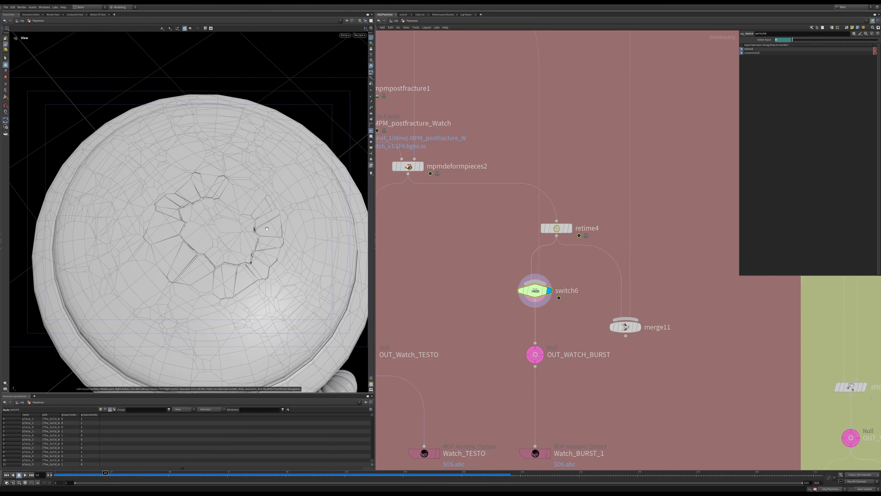
right_drag(276, 253, 244, 245)
drag(243, 245, 269, 227)
key(Escape)
Step: Locate filecache3 below the MPM solver, display it and select it
middle_drag(648, 402, 641, 325)
alt+right_drag(232, 292, 203, 264)
middle_drag(629, 314, 506, 315)
scroll(513, 281, down, 5)
middle_drag(542, 222, 524, 341)
middle_click(451, 400)
middle_drag(450, 317, 470, 334)
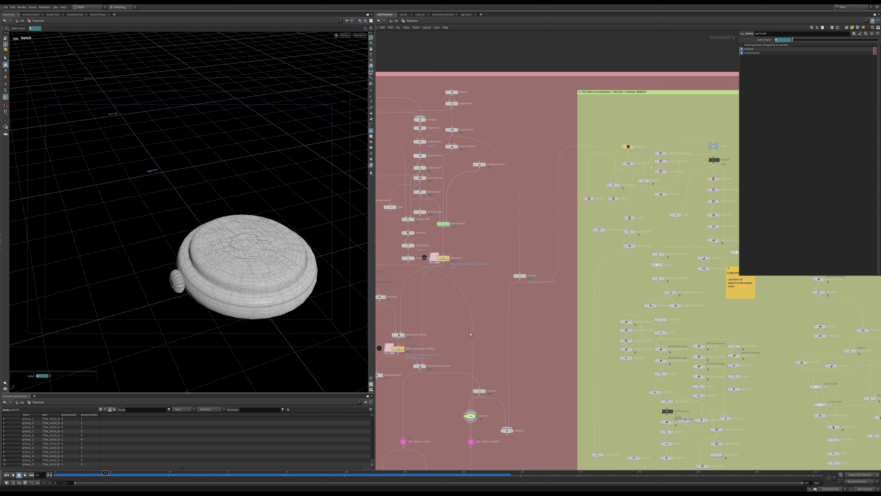
click(448, 259)
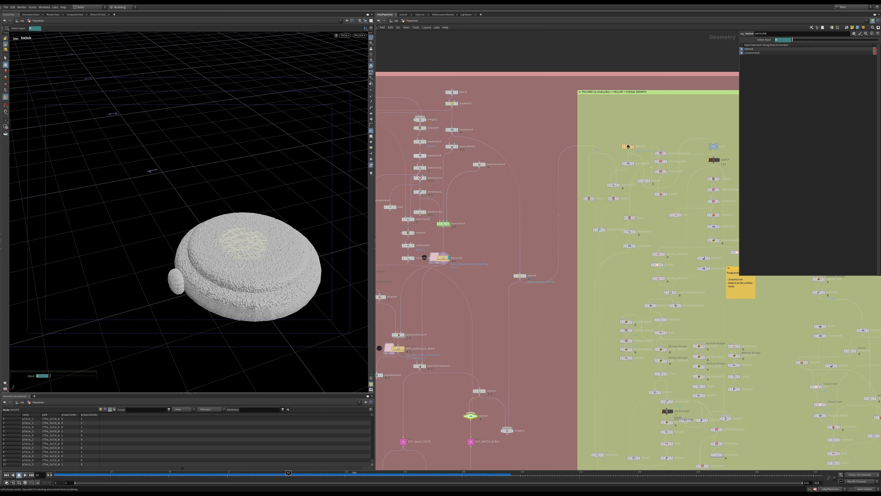
click(444, 258)
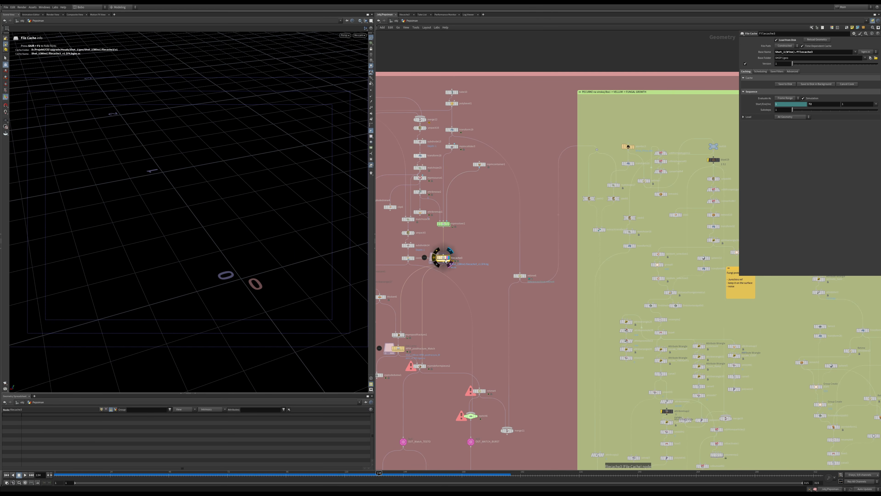
Step: Frame the whole filecache3 simulation and scrub the timeline to the moment the watch particles burst upward
key(space+h)
scroll(261, 212, down, 3)
drag(77, 475, 155, 474)
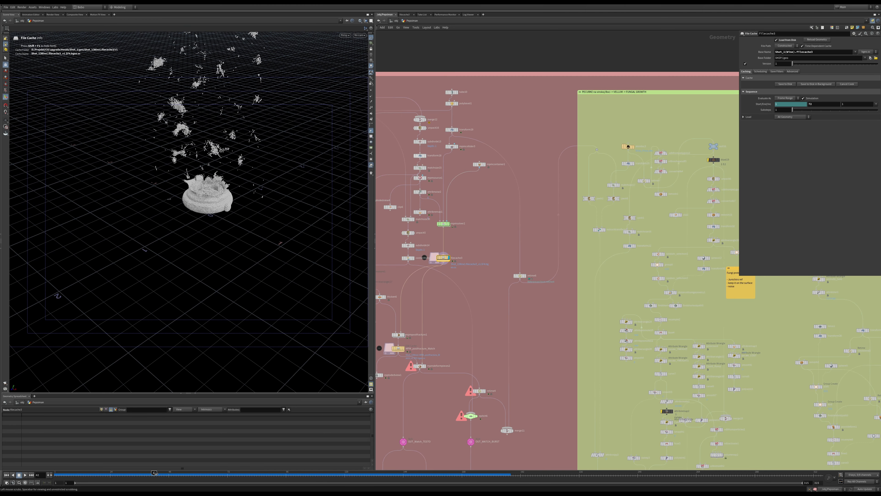
scroll(461, 186, up, 2)
middle_drag(460, 185, 447, 195)
Step: Template the bullet's retime node to overlay its wireframe on the filecache3 particles, and scrub and inspect the impact
click(539, 325)
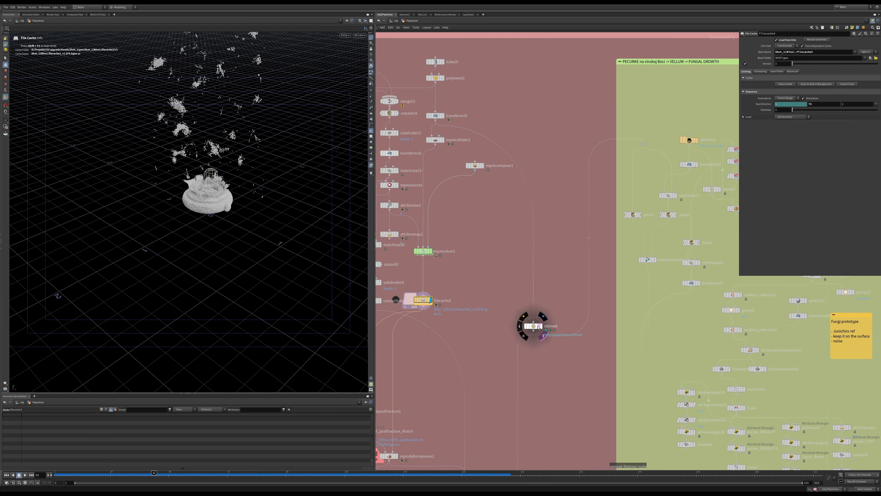
scroll(260, 148, up, 3)
drag(78, 476, 152, 423)
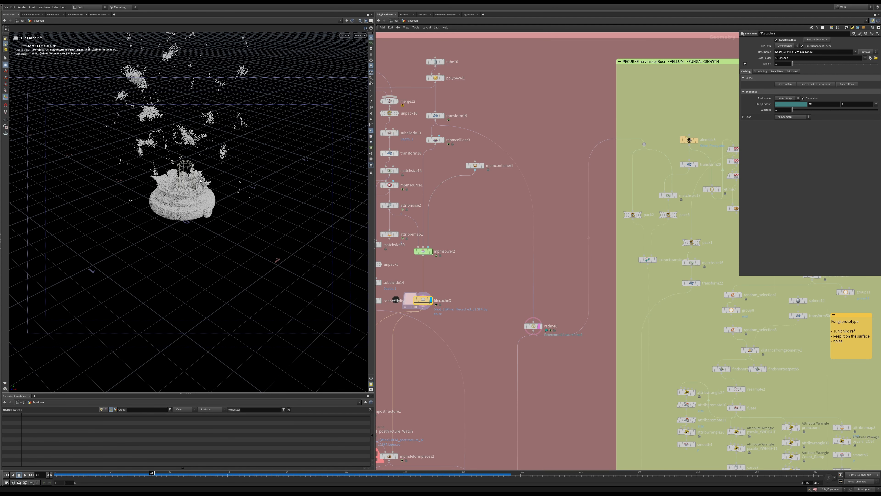
alt+drag(202, 184, 199, 177)
alt+middle_drag(200, 177, 202, 211)
alt+right_drag(202, 210, 184, 222)
alt+drag(184, 222, 153, 171)
Step: Display alembic3 in the "PECURKE na vinskoj Boci -> VELLUM -> FUNGAL GROWTH" network box to view the bottle
middle_drag(589, 198, 492, 233)
scroll(616, 168, up, 3)
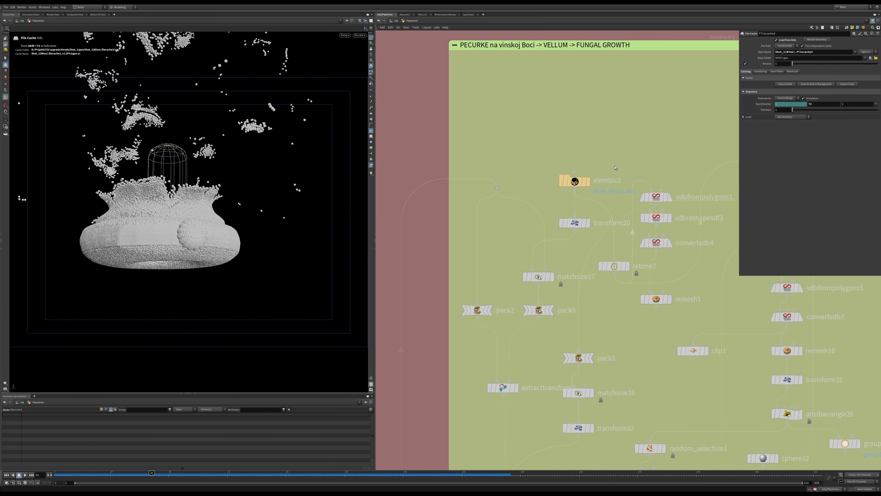
click(587, 182)
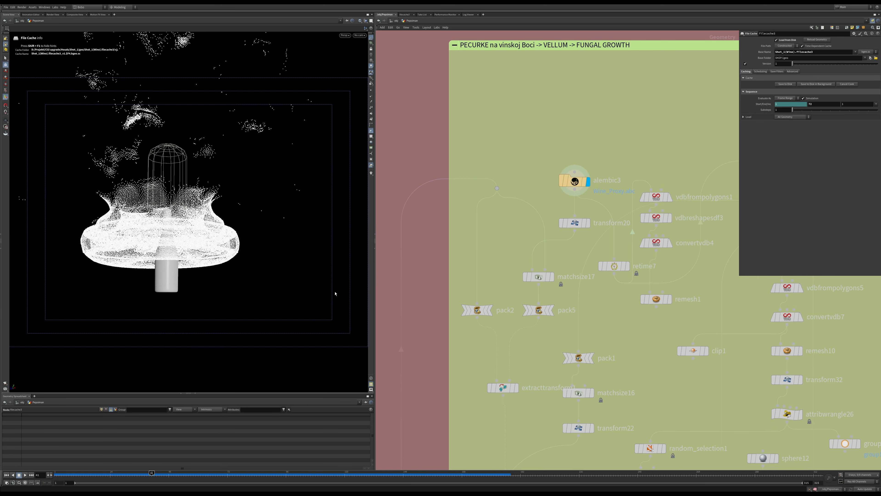
middle_drag(513, 260, 513, 241)
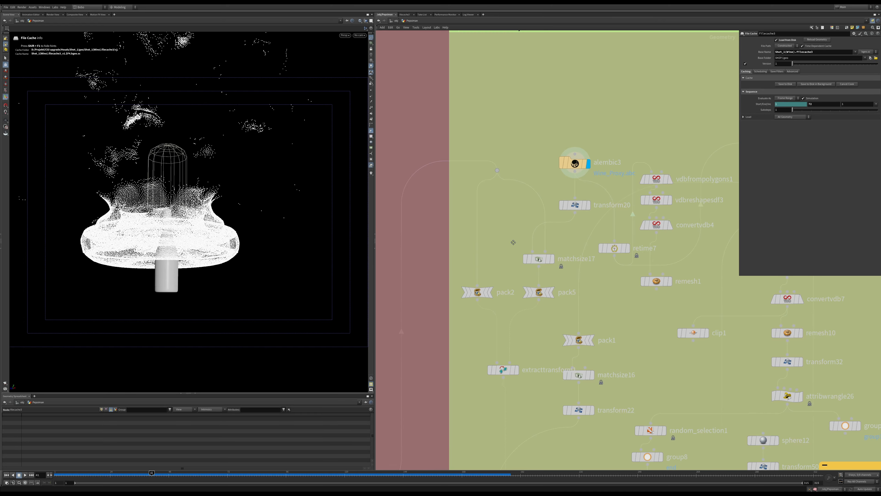
Step: Select and display matchsize17 and inspect how the bottle fits inside the bullet's wireframe
drag(508, 247, 550, 258)
click(551, 259)
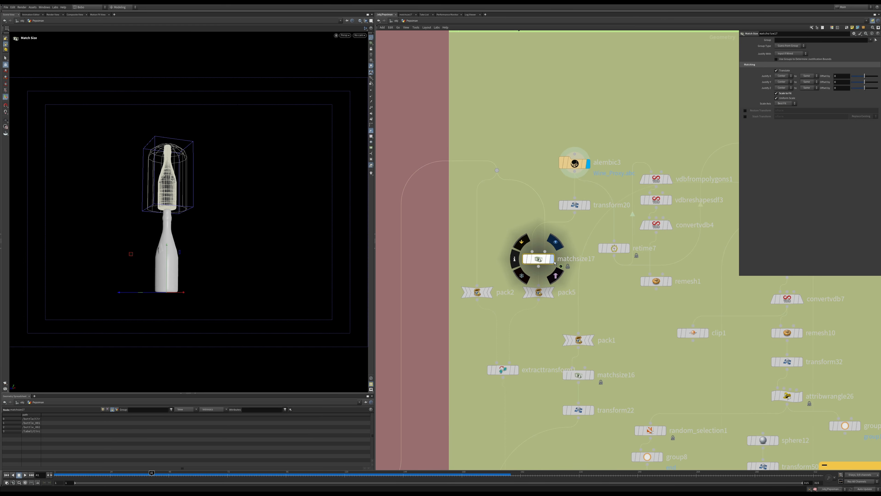
alt+drag(184, 144, 174, 172)
alt+right_drag(174, 172, 100, 172)
Step: Select and display pack2, switch the viewport to wireframe shading, and display pack5 to compare bullet and bottle
middle_drag(523, 270, 525, 246)
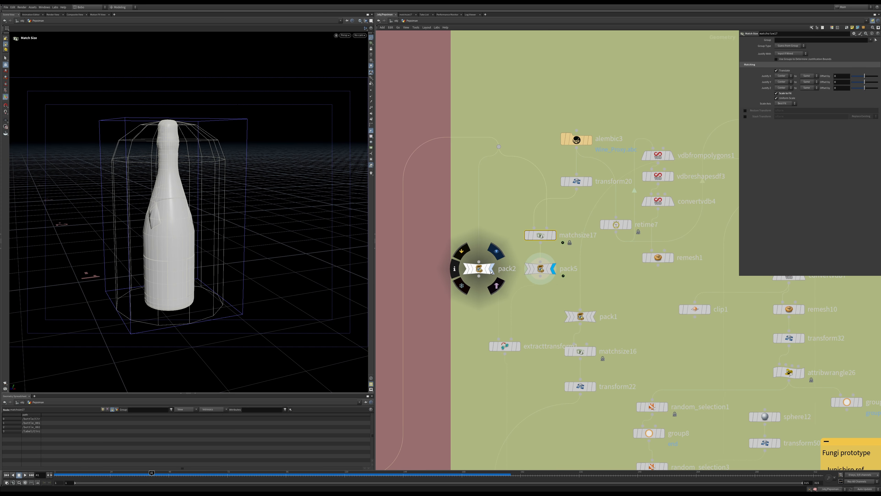
click(496, 250)
click(496, 284)
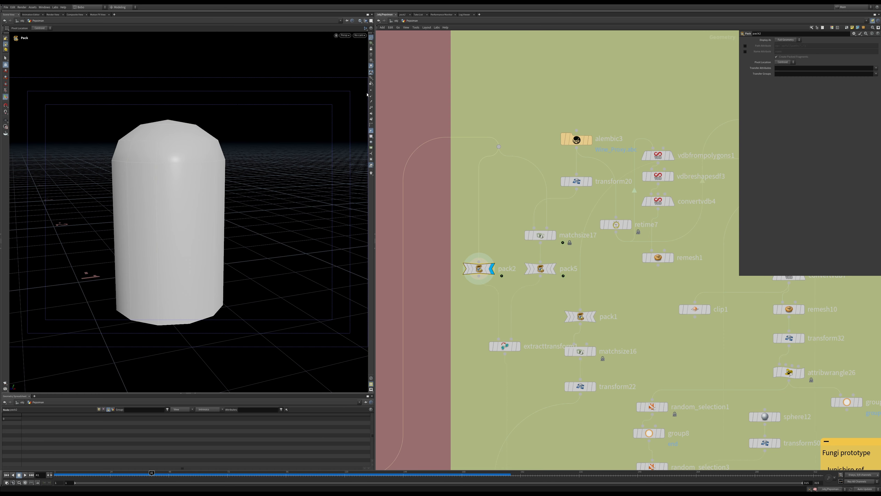
key(w)
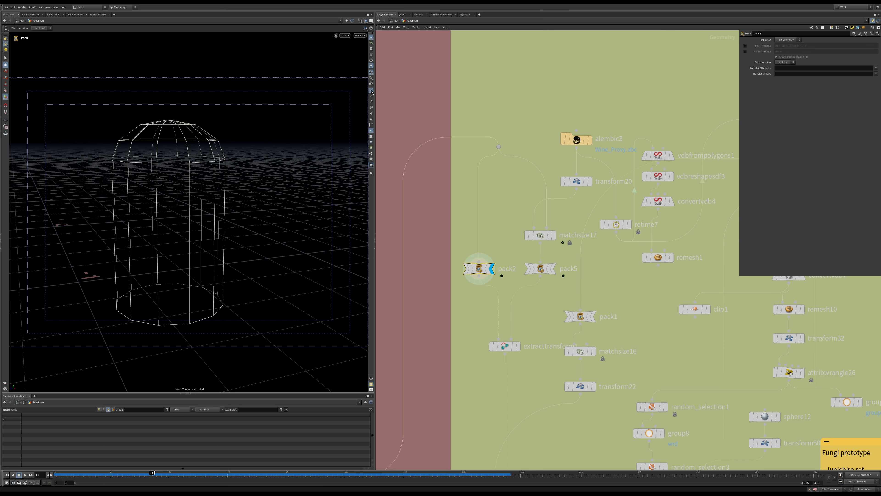
click(558, 250)
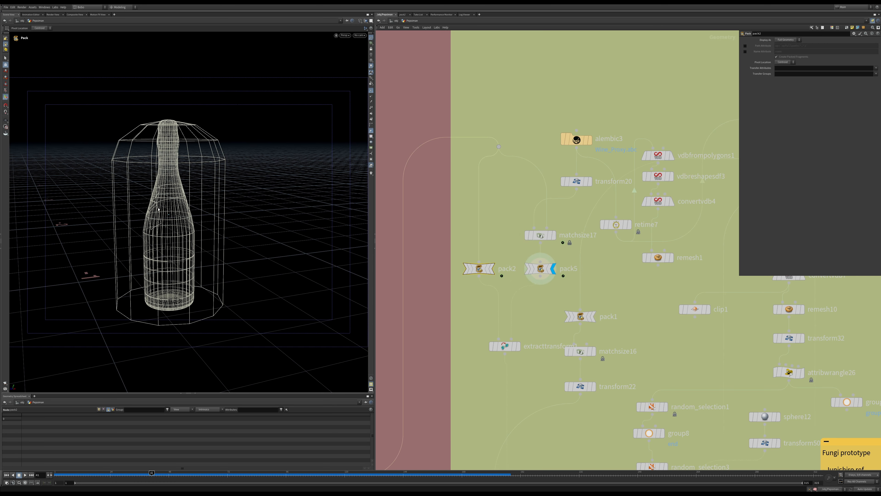
Step: Select and display the Extract Transform node below pack2 and pack5
middle_drag(478, 332, 494, 271)
click(534, 286)
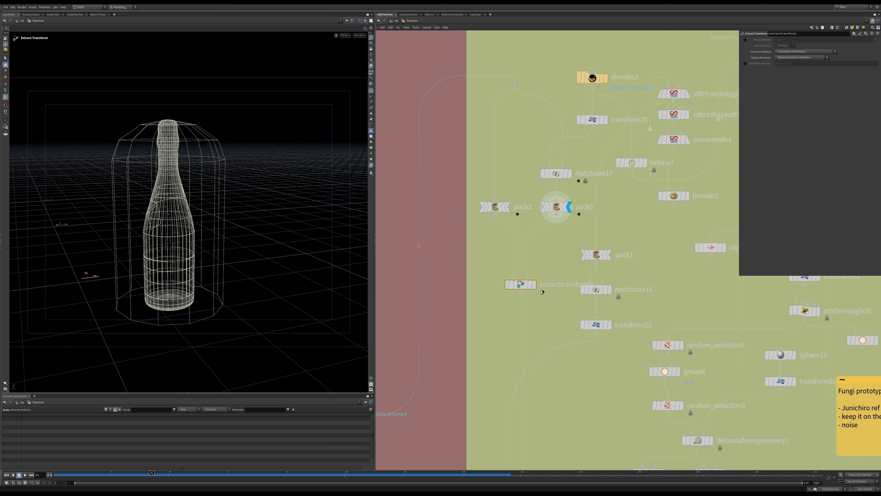
click(534, 284)
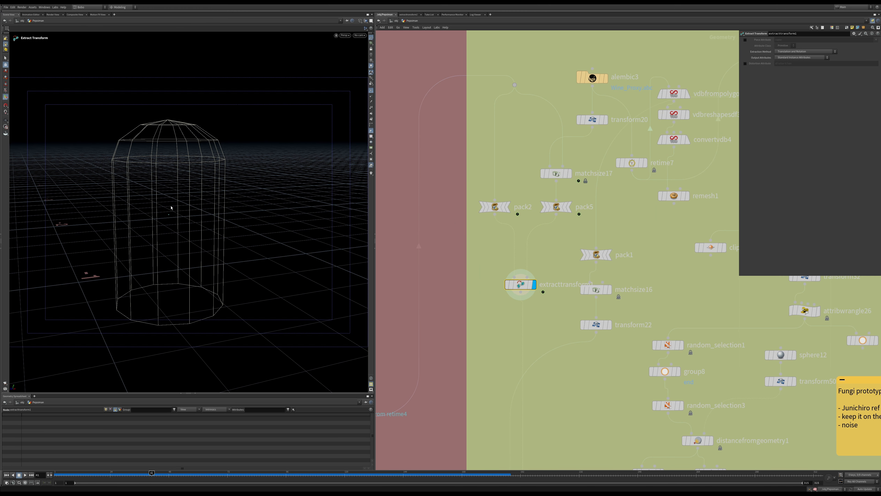
Step: Select and display attribcopy2 further down the chain to compare its bottle with the bullet wireframe
scroll(197, 172, down, 3)
middle_drag(550, 345, 547, 197)
middle_drag(524, 387, 539, 273)
scroll(533, 257, down, 5)
middle_drag(529, 327, 534, 270)
click(538, 352)
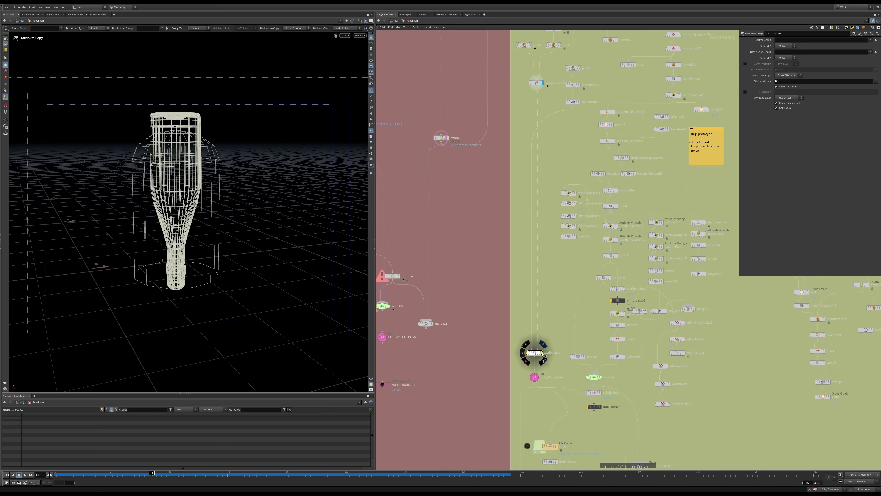
Step: Select transform22 to show its rotation parameters and inspect the bottle wireframe up close
scroll(249, 231, up, 2)
middle_drag(569, 157, 568, 213)
click(571, 159)
alt+right_drag(248, 185, 242, 197)
mouse_move(242, 197)
mouse_down()
mouse_move(226, 165)
mouse_move(258, 165)
mouse_move(201, 132)
mouse_move(186, 111)
mouse_move(173, 150)
mouse_up()
right_drag(201, 162, 198, 121)
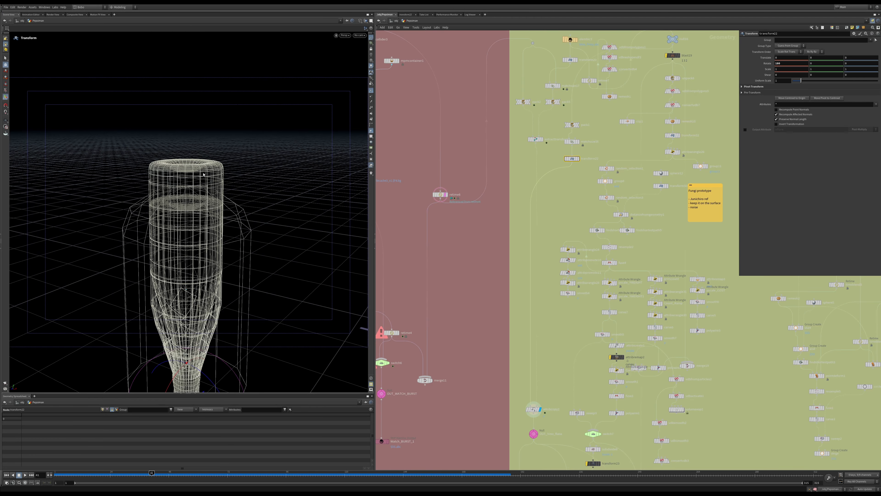
key(Escape)
right_drag(203, 174, 239, 173)
Step: Display the output Null directly below attribcopy2
middle_drag(559, 363, 582, 318)
drag(569, 143, 568, 142)
middle_drag(552, 385, 575, 207)
scroll(575, 206, up, 3)
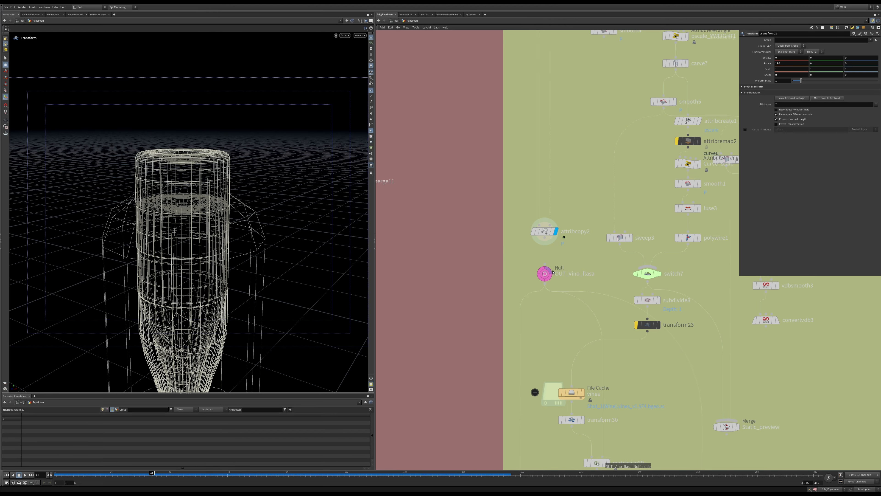
click(556, 260)
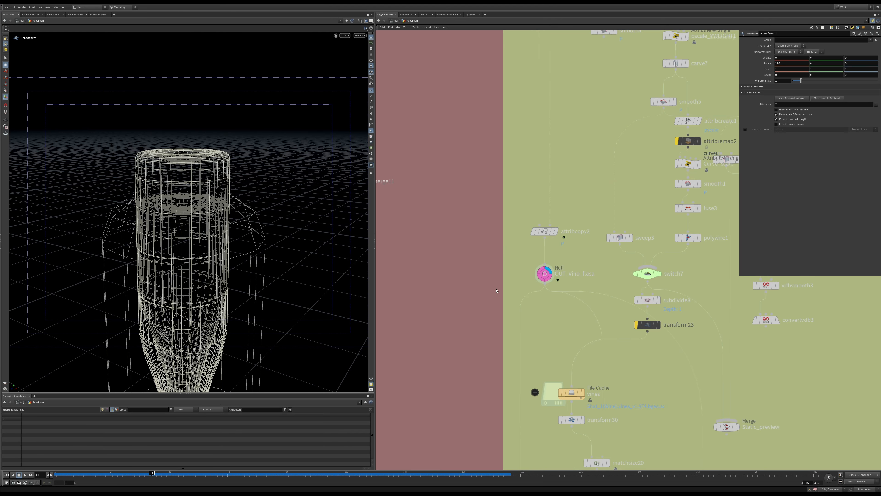
Step: Select the Wine_bottle ROP Alembic Output to show its export settings, and inspect the bottle from several angles
middle_drag(594, 349, 540, 249)
middle_drag(518, 319, 538, 164)
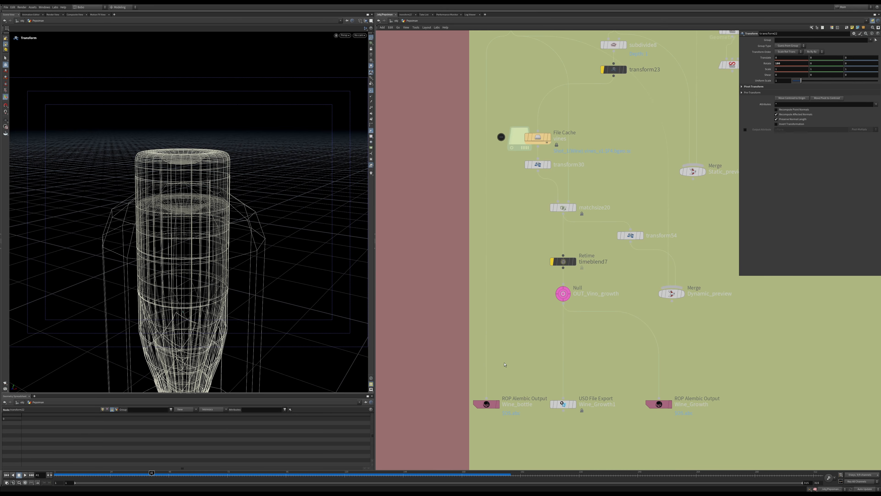
drag(505, 363, 482, 412)
scroll(205, 305, down, 5)
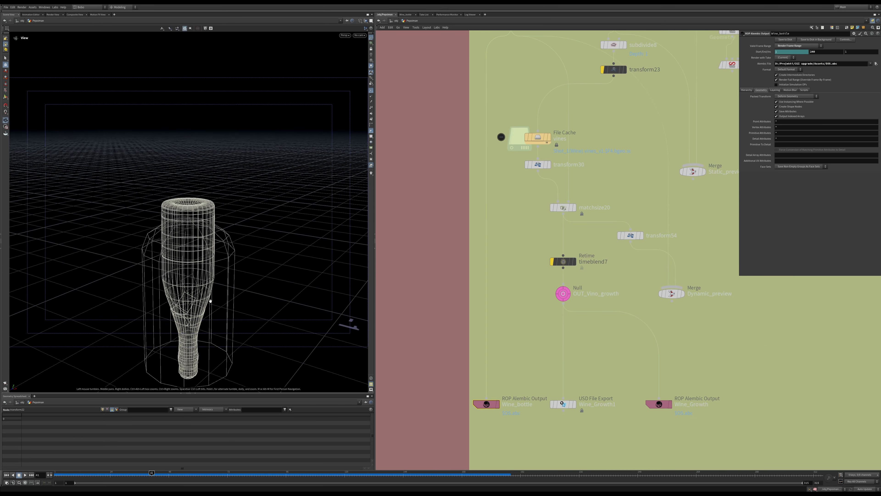
alt+drag(211, 305, 204, 202)
scroll(204, 199, up, 4)
alt+middle_drag(186, 194, 205, 112)
alt+drag(204, 112, 217, 232)
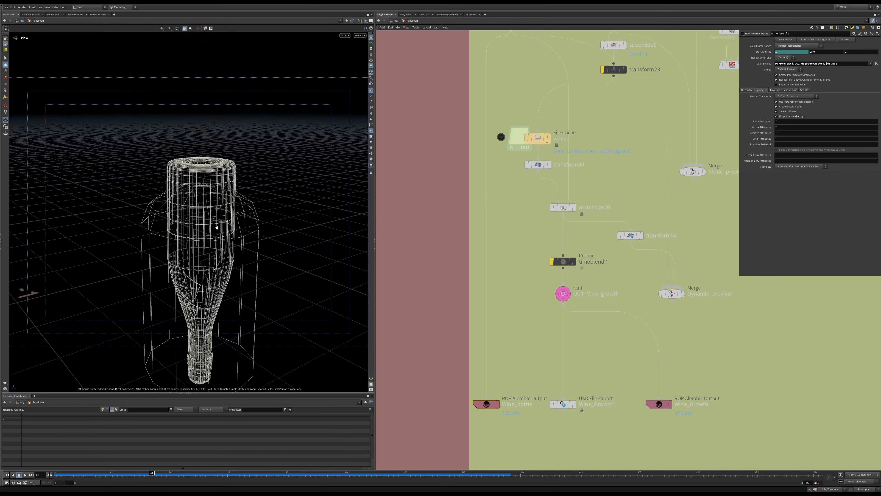
drag(226, 167, 253, 204)
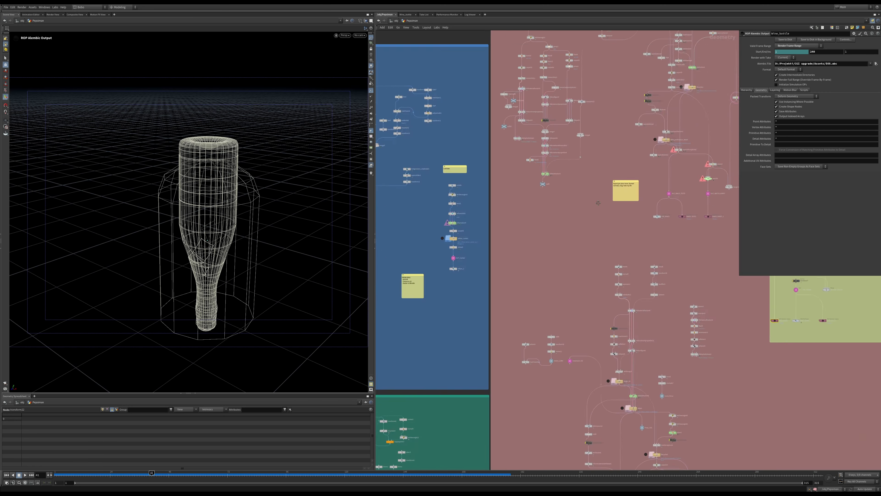
Step: Display null16 at the start of the remeshing chain in the green fungal growth network box
middle_drag(734, 81, 562, 165)
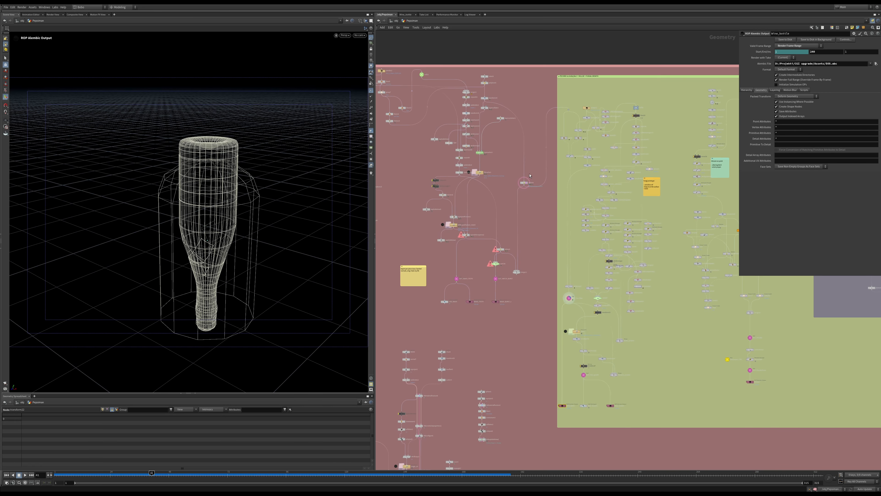
middle_drag(517, 182, 442, 220)
scroll(560, 151, up, 7)
click(505, 178)
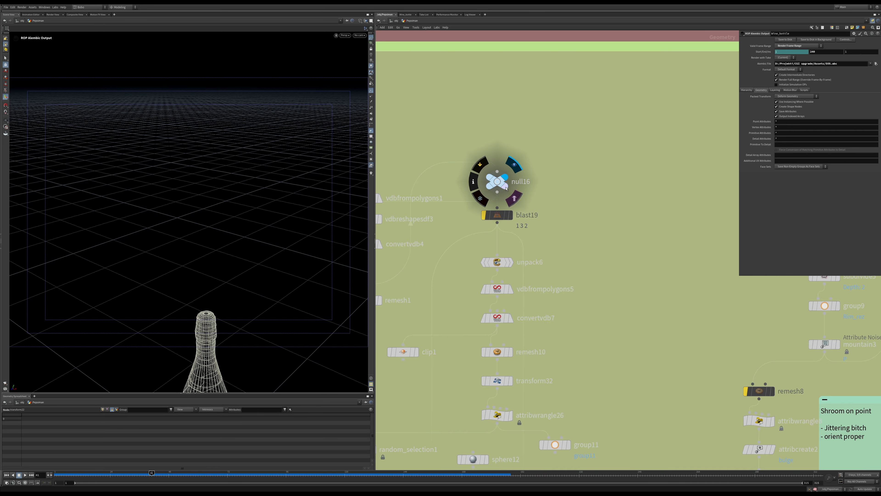
Step: Display unpack6, and select and display vdbfrompolygons5 to view the bottle's VDB
middle_drag(508, 194, 507, 151)
click(509, 218)
click(508, 245)
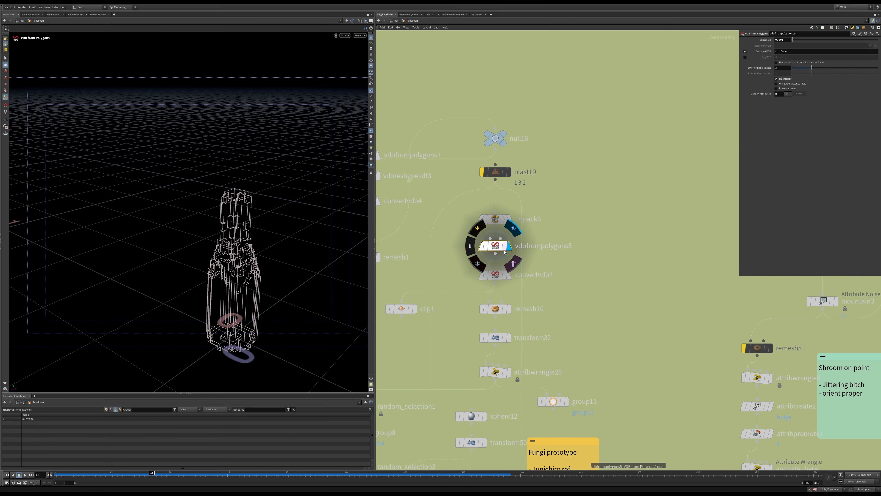
Step: Display convertvdb7, switch the viewport out of wireframe shading, and inspect the converted bottle mesh up close
click(508, 274)
key(w)
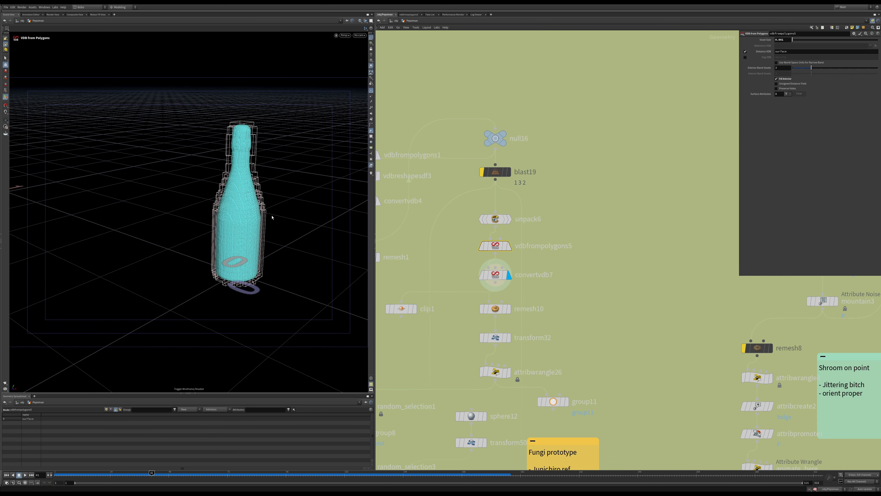
right_drag(265, 224, 262, 144)
key(Return)
click(370, 92)
alt+right_drag(266, 200, 264, 123)
alt+middle_drag(263, 124, 287, 77)
alt+right_drag(287, 76, 287, 94)
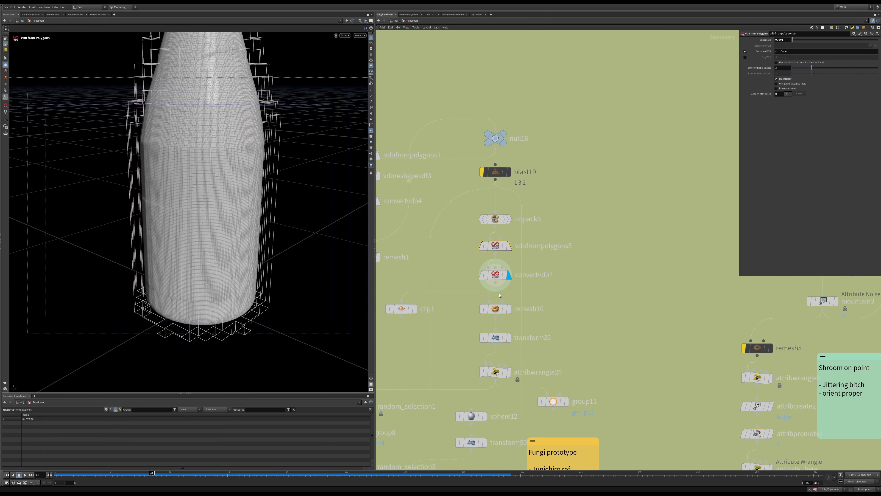
Step: Display remesh10 and inspect the remeshed bottle from below, looking at its base
click(508, 309)
key(Escape)
drag(208, 209, 206, 109)
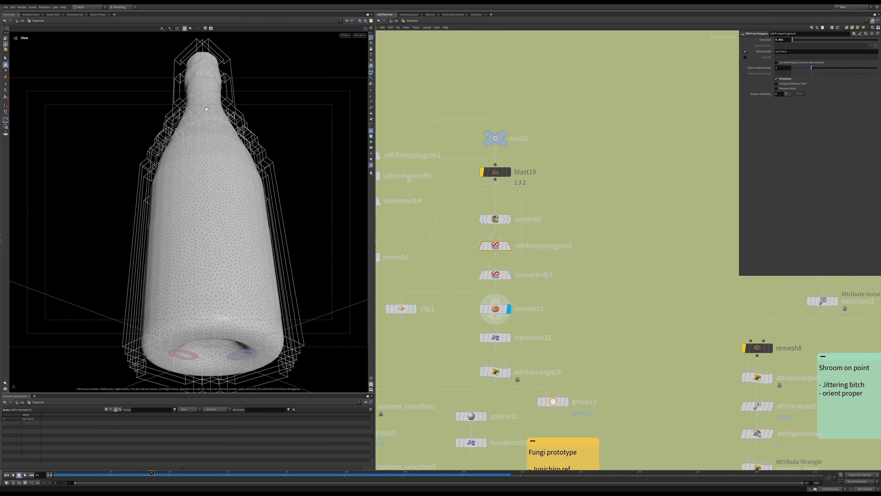
alt+middle_drag(217, 209, 237, 169)
alt+drag(238, 169, 248, 115)
alt+middle_drag(248, 239, 246, 191)
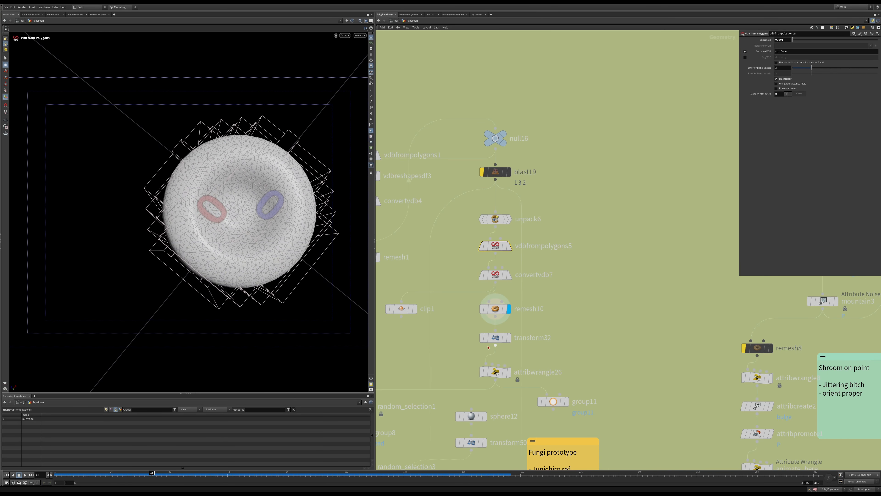
Step: Display transform32, and select and display attribwrangle26 to show its height and radius grouping code
click(495, 337)
click(508, 337)
click(499, 372)
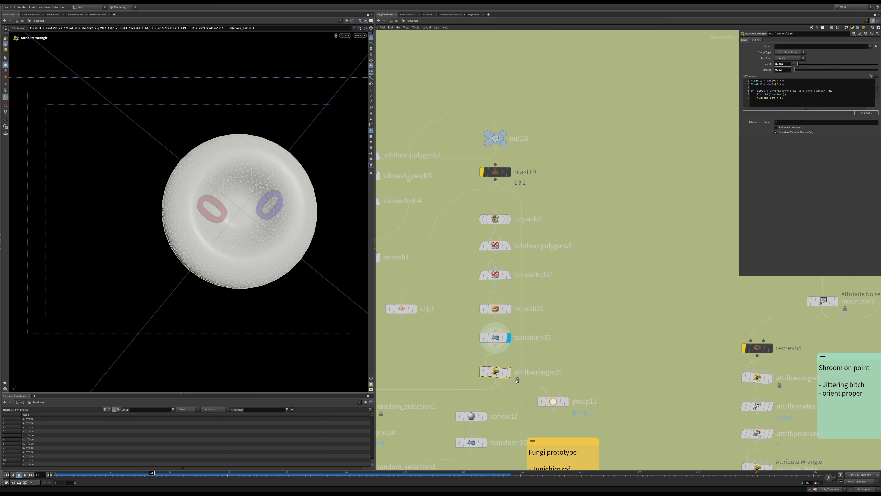
click(509, 372)
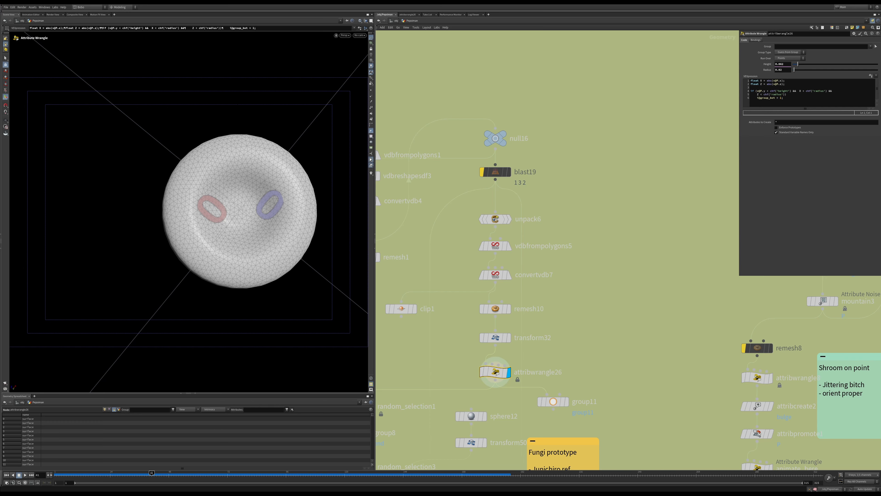
Step: Examine the point group on the bottle's base and highlight the whole VEXpression of attribwrangle26
key(Escape)
drag(243, 181, 254, 240)
key(Return)
drag(798, 104, 751, 81)
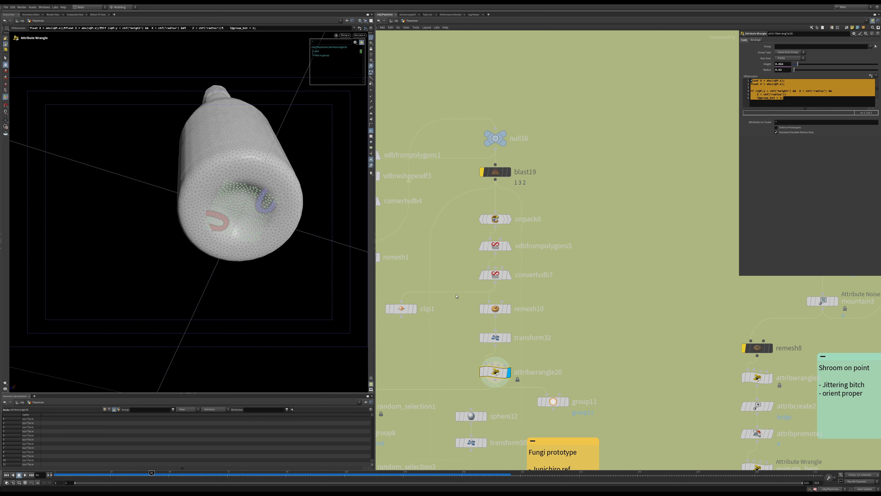
drag(282, 239, 290, 222)
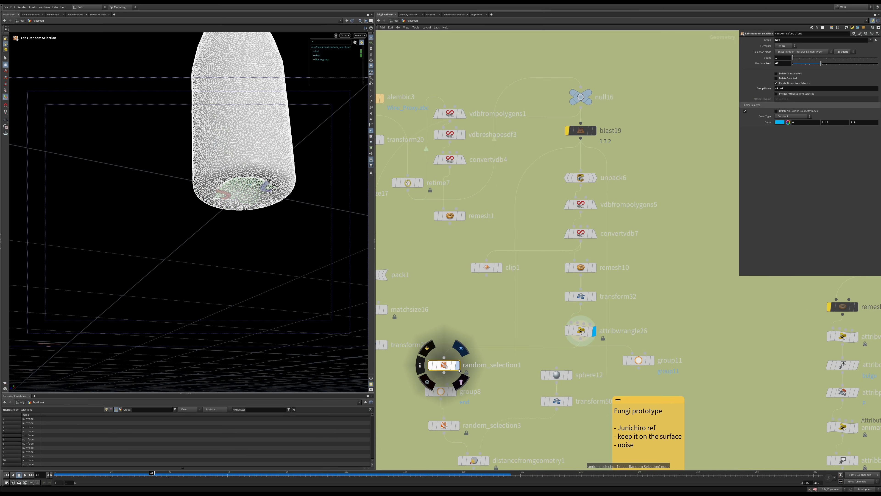
Step: Select and display random_selection1 and inspect the randomly chosen start point in the bottle's base
click(449, 368)
key(Escape)
drag(267, 212, 264, 207)
middle_drag(439, 397, 438, 350)
drag(439, 348, 442, 352)
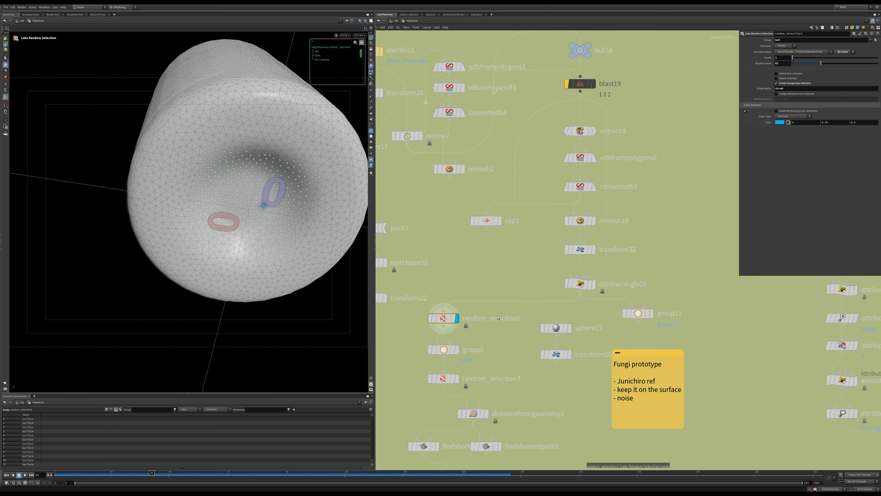
Step: Select group8, undo the accidental bounding box move, and inspect the grouped points on the whole bottle
click(443, 349)
mouse_move(444, 378)
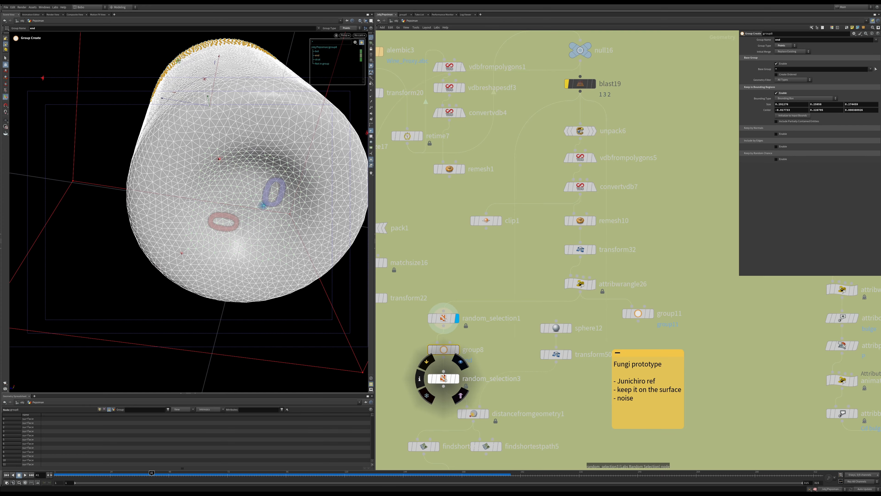
drag(219, 159, 227, 200)
key(ctrl+z)
alt+right_drag(227, 199, 254, 169)
drag(254, 168, 242, 142)
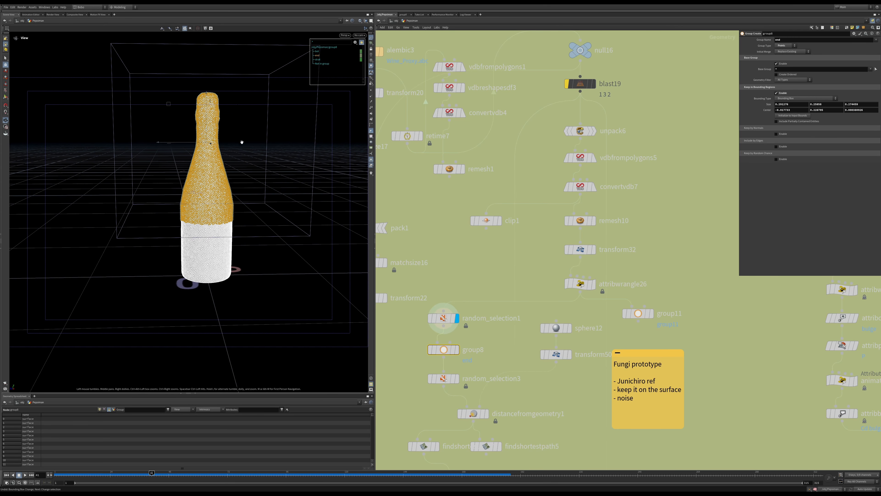
key(Return)
Step: Select and display random_selection3, turn off the point display, and inspect the random end points on the bottle
drag(399, 364, 464, 386)
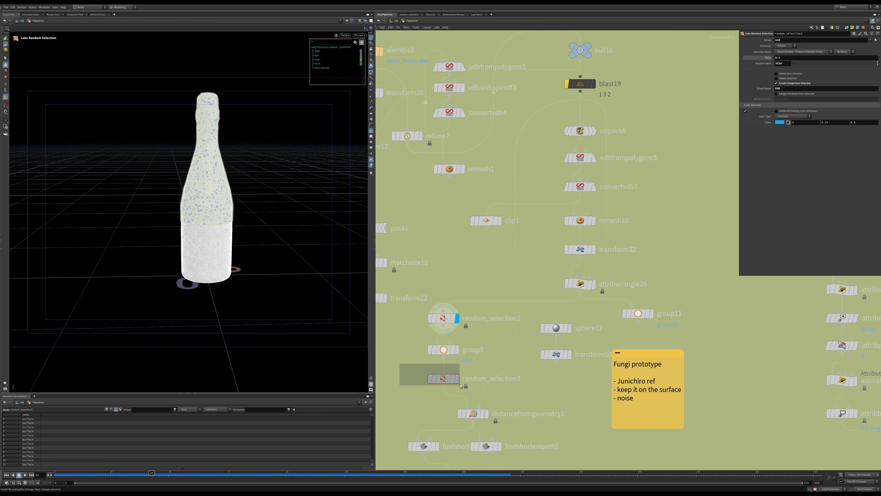
click(457, 378)
alt+right_drag(191, 176, 158, 153)
click(371, 160)
alt+middle_drag(211, 306, 208, 255)
alt+drag(210, 264, 216, 214)
alt+right_drag(217, 215, 231, 194)
alt+middle_drag(229, 104, 224, 219)
mouse_move(223, 219)
alt+mouse_down()
mouse_move(225, 173)
mouse_move(221, 246)
mouse_move(220, 218)
alt+mouse_up()
alt+middle_drag(220, 219, 198, 345)
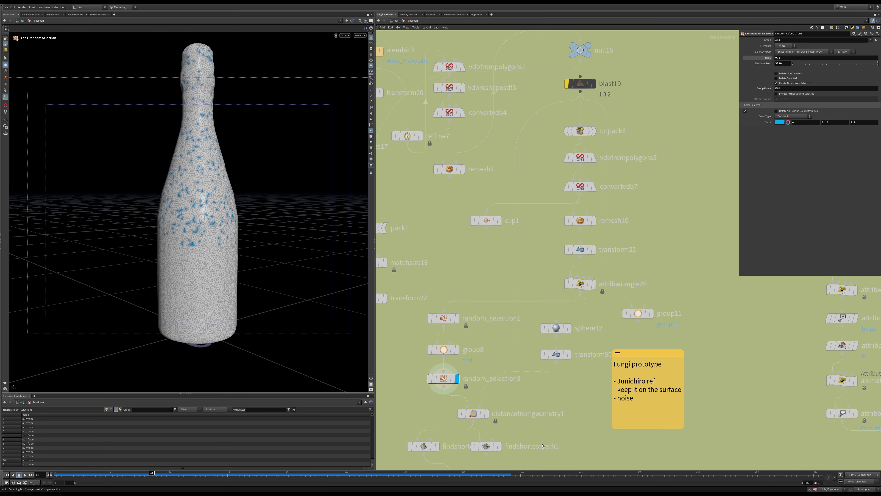
Step: Select and display the Find Shortest Path node that feeds resample2
middle_drag(544, 444, 541, 332)
middle_click(447, 369)
click(433, 335)
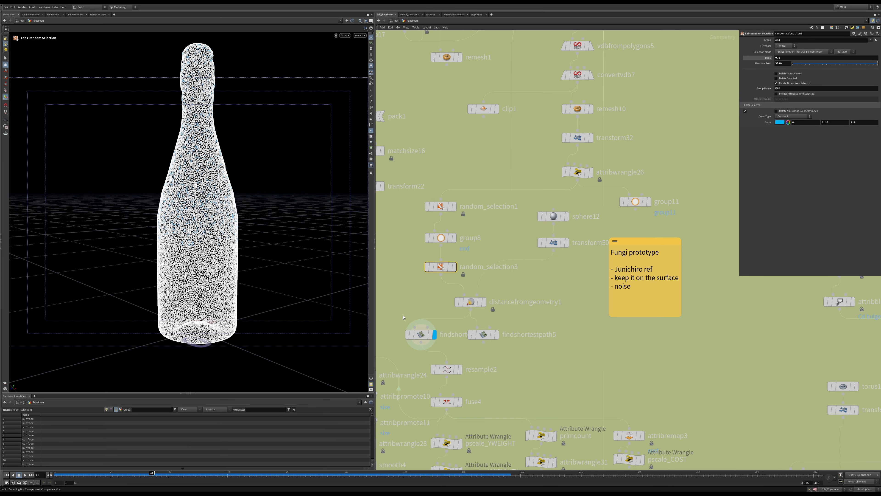
click(422, 334)
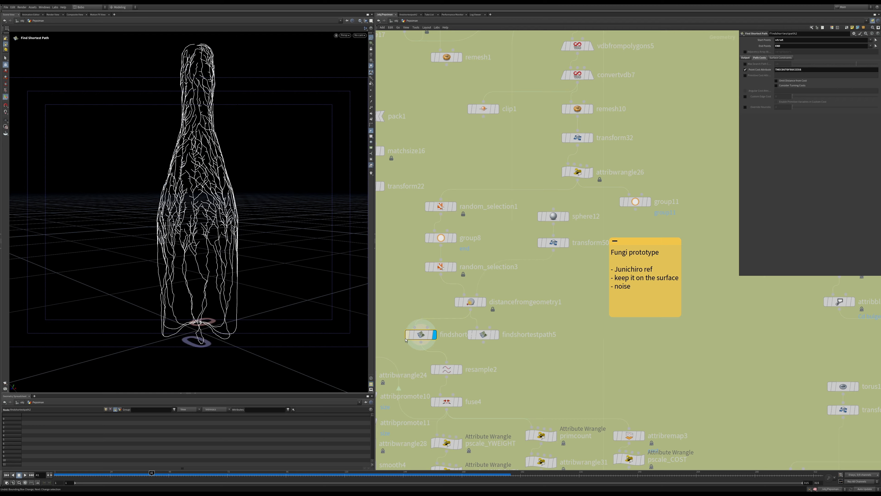
Step: Disable the Point Cost Attribute on the Find Shortest Path node and inspect the paths around the bottle
click(744, 70)
scroll(152, 200, down, 2)
alt+drag(152, 200, 176, 214)
scroll(176, 213, up, 3)
middle_drag(460, 376, 471, 361)
scroll(122, 203, down, 2)
alt+drag(122, 202, 182, 332)
scroll(174, 266, down, 3)
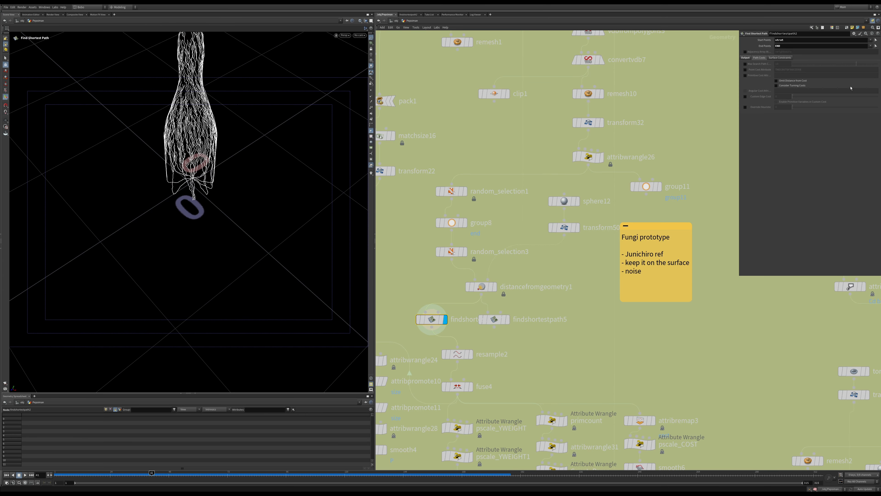
Step: Show the Find Shortest Path node's Output settings and inspect the paths along the bottle's neck and body
click(747, 59)
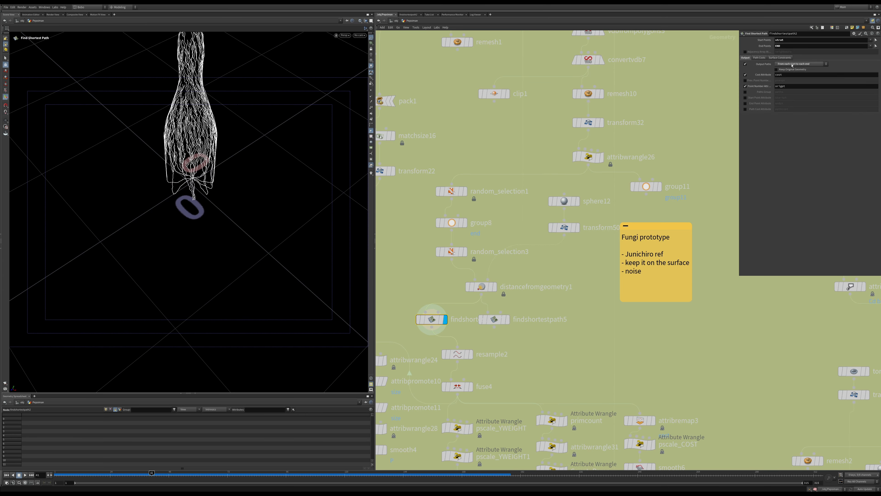
drag(203, 181, 221, 207)
scroll(180, 160, up, 5)
scroll(219, 173, down, 2)
middle_drag(213, 83, 211, 215)
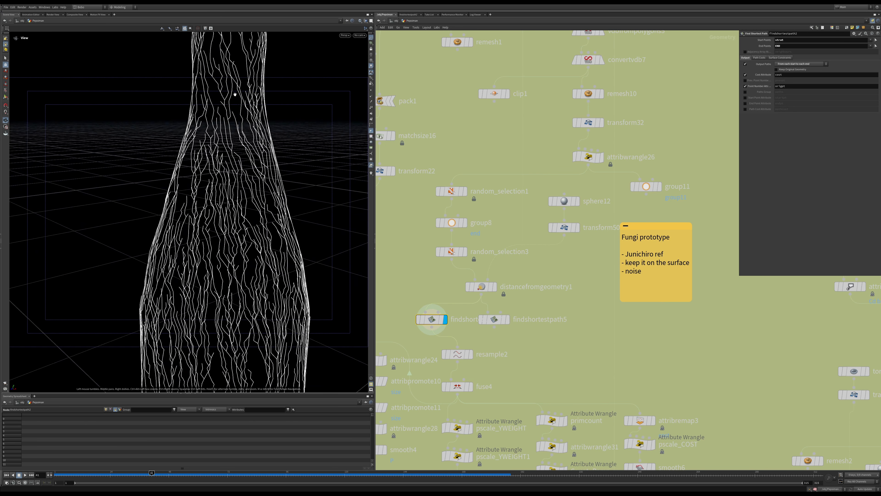
Step: Display random_selection3 under the path lines and compare the end points with the paths
click(464, 252)
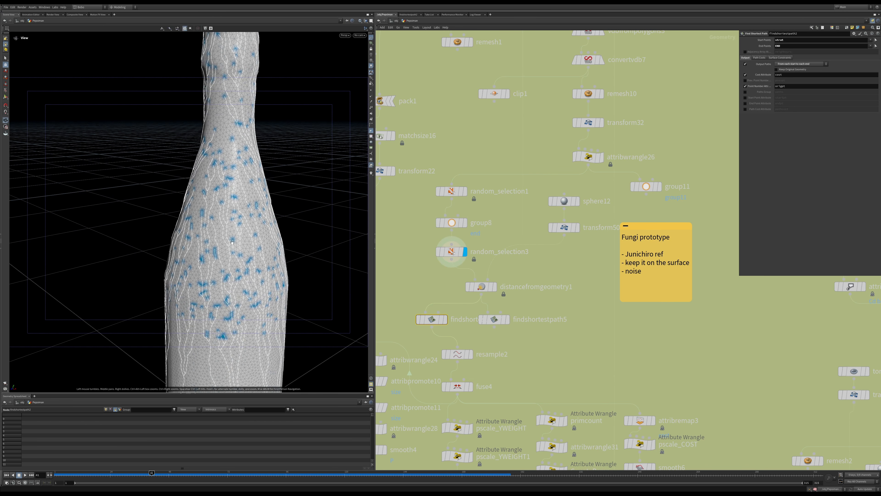
scroll(232, 128, down, 5)
middle_drag(232, 133, 234, 186)
drag(234, 194, 272, 195)
scroll(261, 175, up, 4)
scroll(272, 195, up, 2)
Step: Shift distancefromgeometry1 slightly in the network, and display and select it to show its parameters
drag(484, 288, 475, 288)
click(487, 302)
click(472, 287)
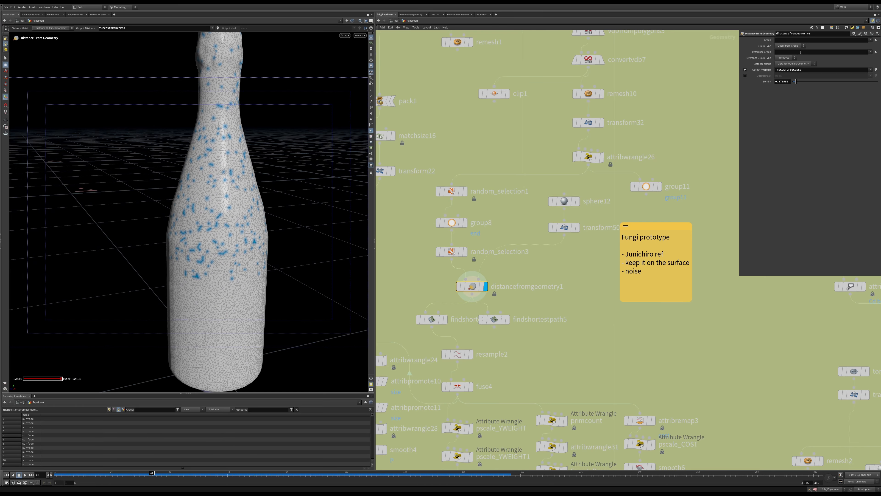
Step: Enable the Point Cost Attribute THECOSTOFSUCCESS in the Path Costs settings of the Find Shortest Path node
click(432, 319)
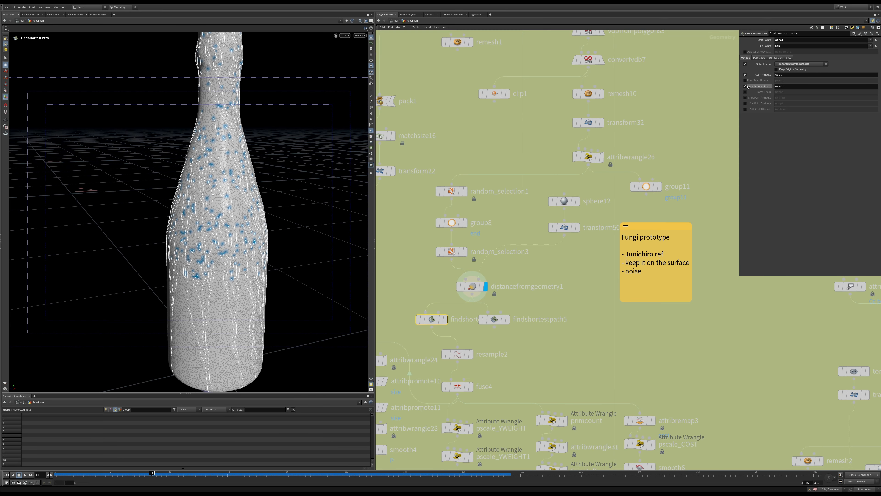
click(757, 58)
click(745, 69)
middle_drag(440, 341, 451, 309)
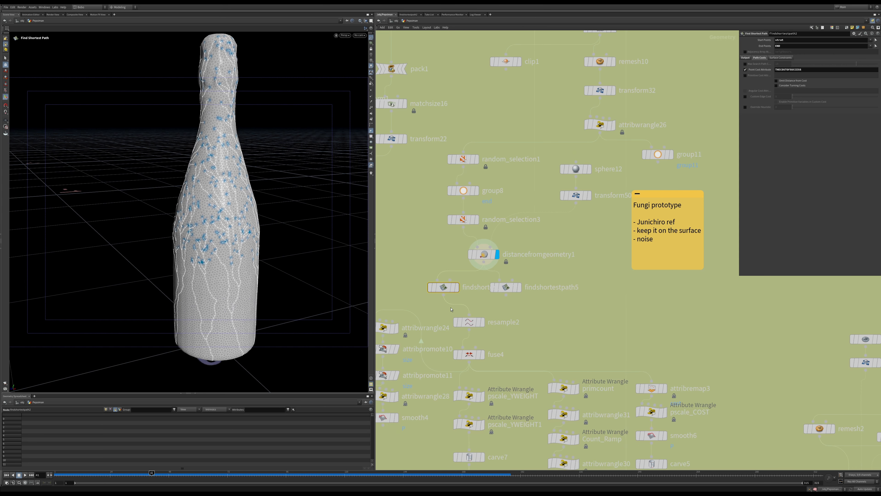
Step: Display the Find Shortest Path node's result and compare the paths with distancefromgeometry1 bypassed and active
click(459, 272)
key(Escape)
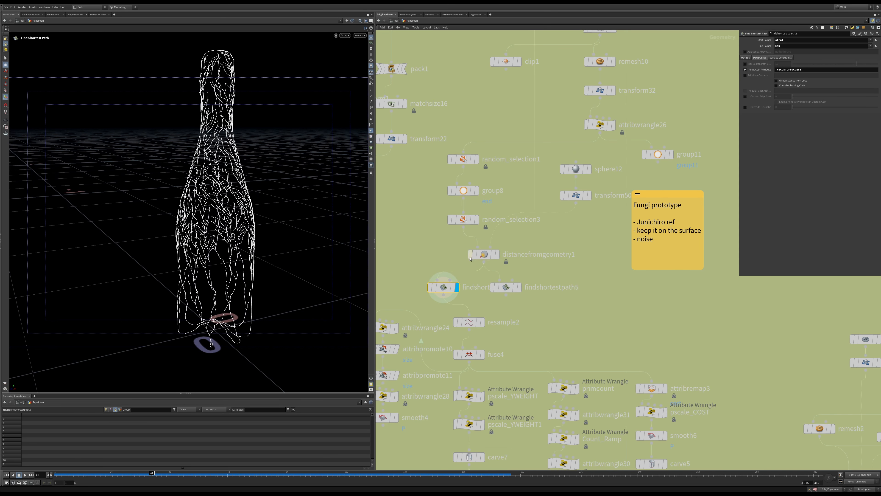
click(469, 256)
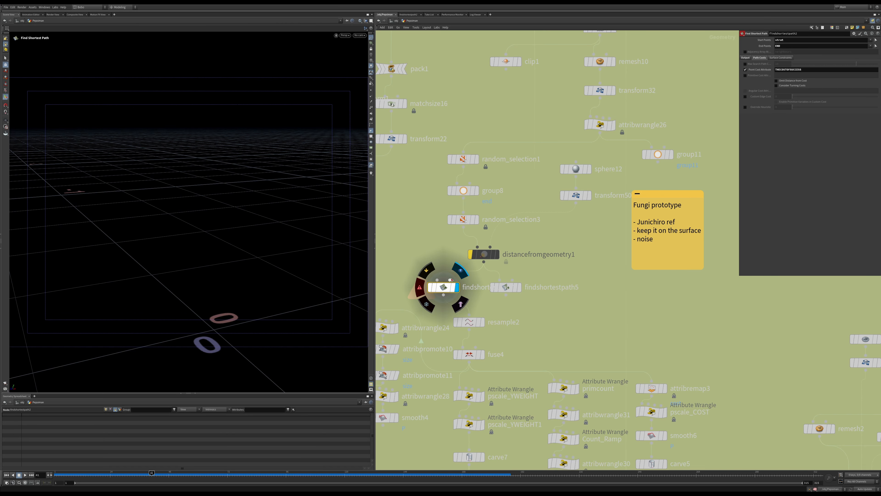
click(470, 254)
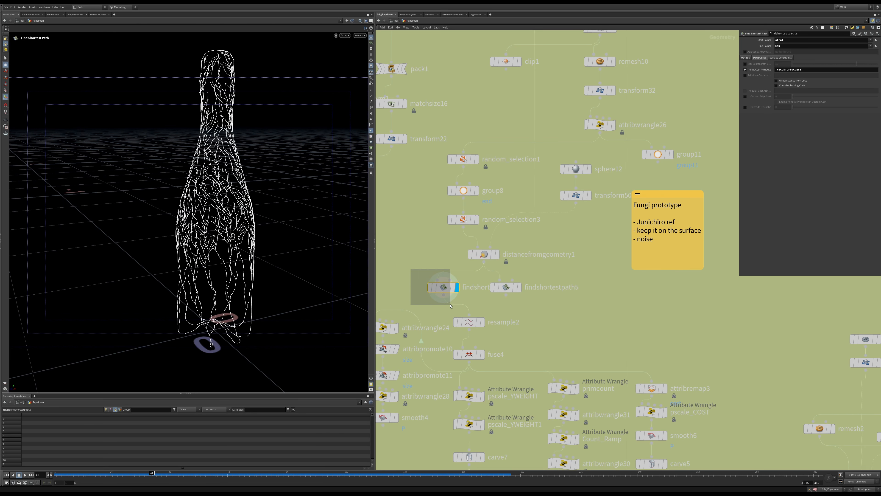
Step: Toggle the Find Shortest Path node's Point Cost Attribute off and back on and examine the paths along the bottle
click(745, 70)
click(745, 71)
alt+drag(254, 161, 252, 154)
alt+middle_drag(252, 153, 241, 189)
alt+drag(242, 189, 240, 117)
Step: Select and display distancefromgeometry1 and inspect the bottle's points in relation to the reference sphere above the neck
drag(406, 237, 499, 259)
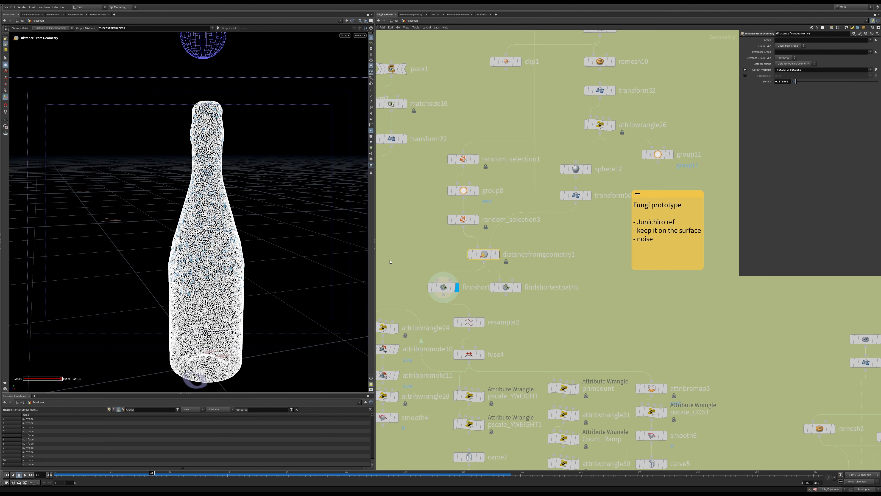
click(497, 254)
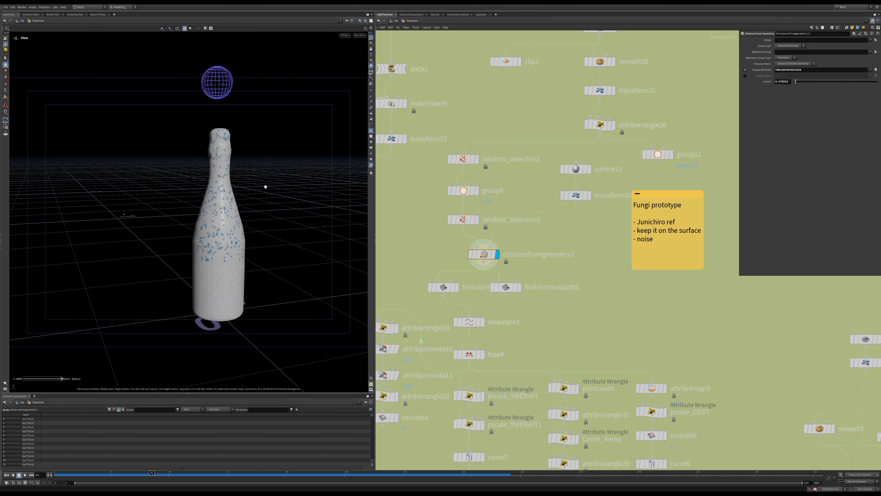
drag(265, 187, 284, 219)
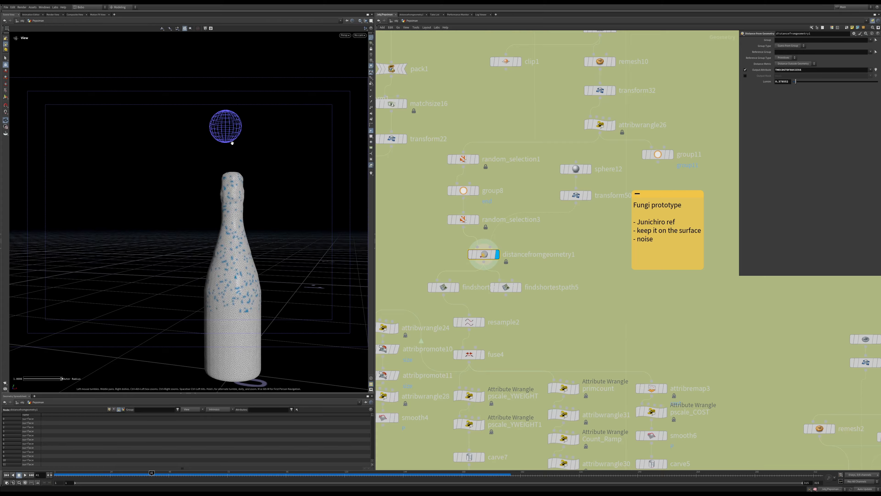
drag(216, 126, 242, 130)
Step: Select and display the Find Shortest Path node connected to resample2 and examine its paths from several angles
drag(416, 276, 460, 295)
click(457, 287)
drag(246, 289, 250, 231)
right_drag(250, 231, 262, 229)
drag(262, 163, 206, 184)
Step: Show the transform50 sphere as a template above the path lines and undo that overlay
click(589, 197)
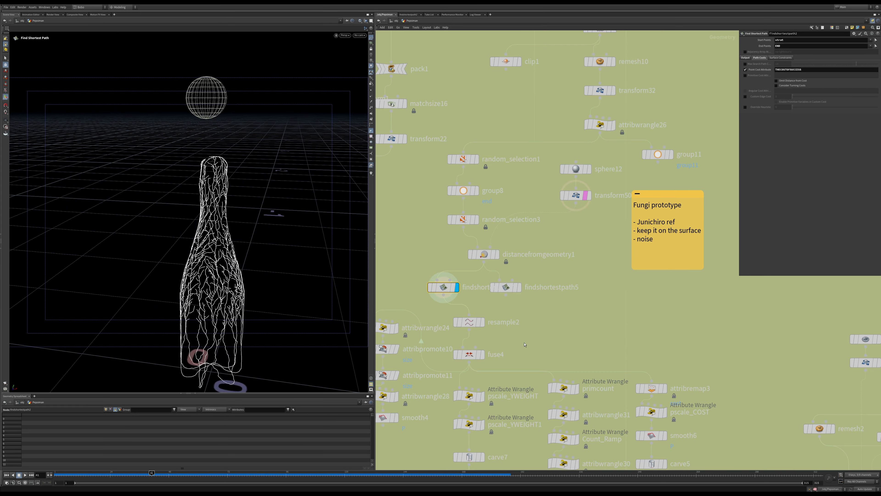
key(ctrl+z)
key(ctrl+z)
key(ctrl+shift+z)
Step: Display resample2 below the shortest-path nodes and select it to show its resampling parameters
middle_drag(479, 324, 510, 243)
click(515, 243)
scroll(211, 255, up, 3)
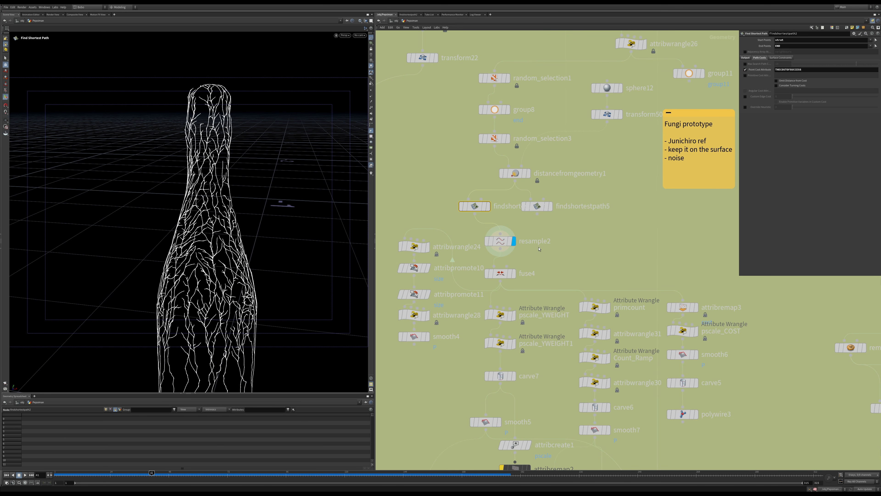
mouse_move(499, 241)
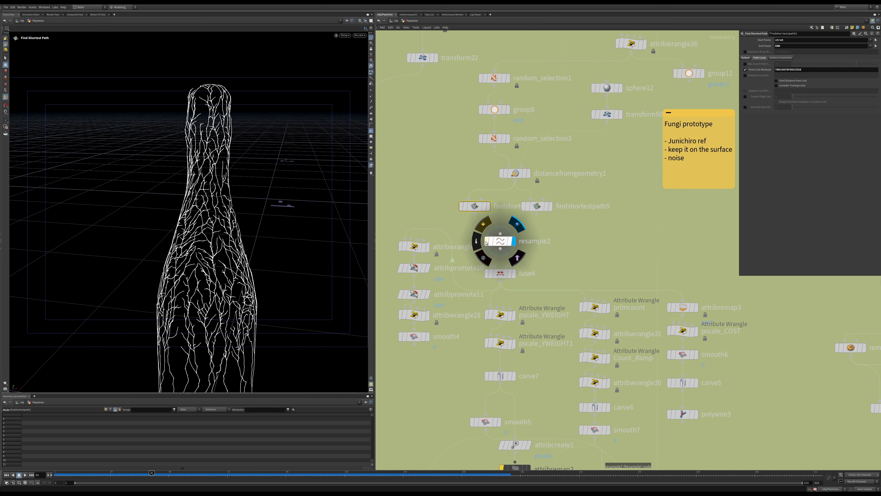
click(505, 245)
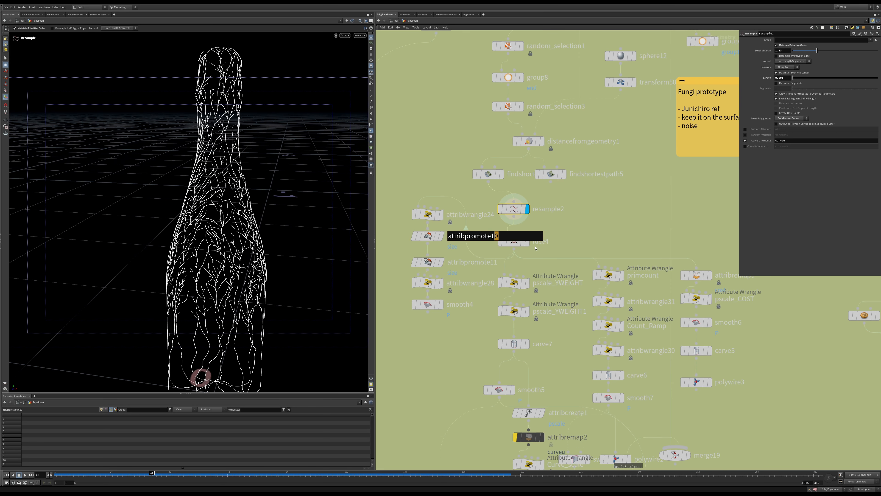
Step: Select the pscale_YWEIGHT wrangle to show its VEX code and open the node info of pscale_YWEIGHT1
click(514, 240)
click(515, 283)
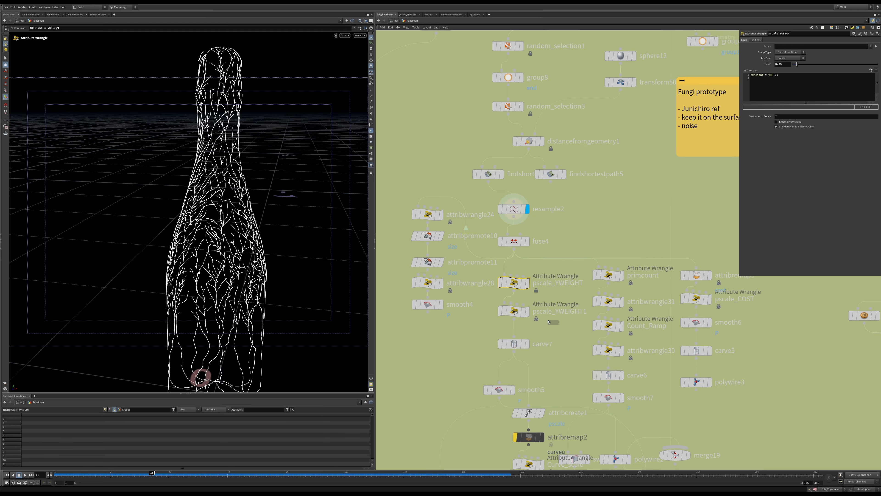
click(566, 309)
click(546, 282)
middle_click(506, 301)
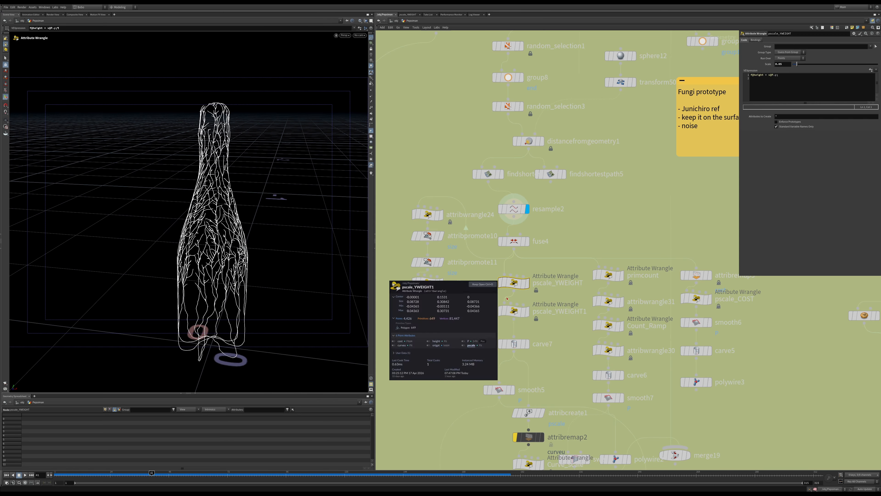
Step: Display the carve7 node's output and scrub the timeline to a late frame to preview the vine growth
click(514, 343)
click(526, 344)
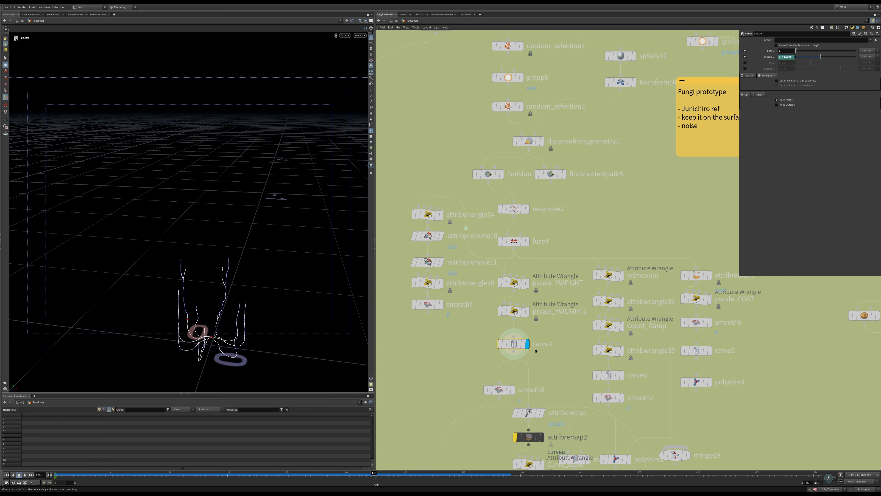
drag(585, 476, 820, 475)
Step: Display the sweep3 node's output and examine the thickness of the branching vine tubes up close
middle_drag(462, 391, 481, 300)
middle_drag(471, 371, 490, 321)
drag(450, 390, 502, 416)
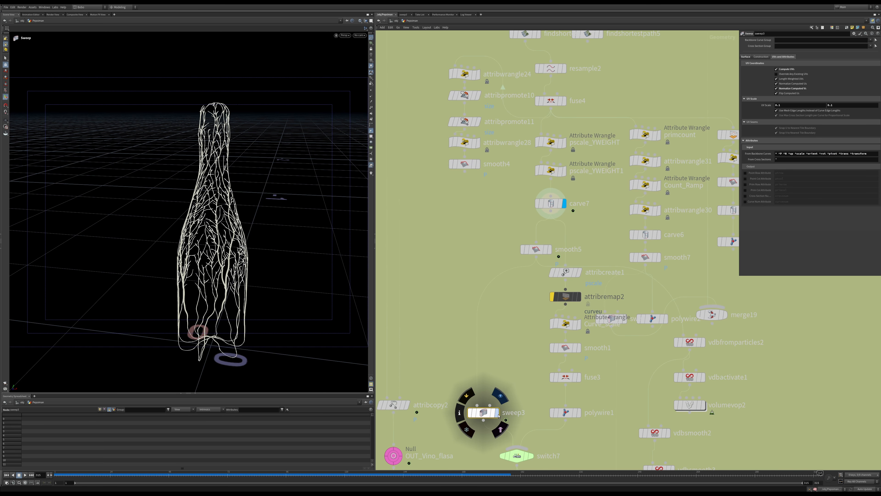
click(497, 412)
alt+right_drag(220, 259, 243, 228)
alt+drag(244, 228, 211, 226)
alt+right_drag(210, 226, 230, 195)
alt+middle_drag(230, 195, 301, 153)
alt+right_drag(274, 295, 299, 303)
Step: Display the subdivide8 node's output and examine the mesh where the vine branches split
middle_drag(501, 361, 501, 240)
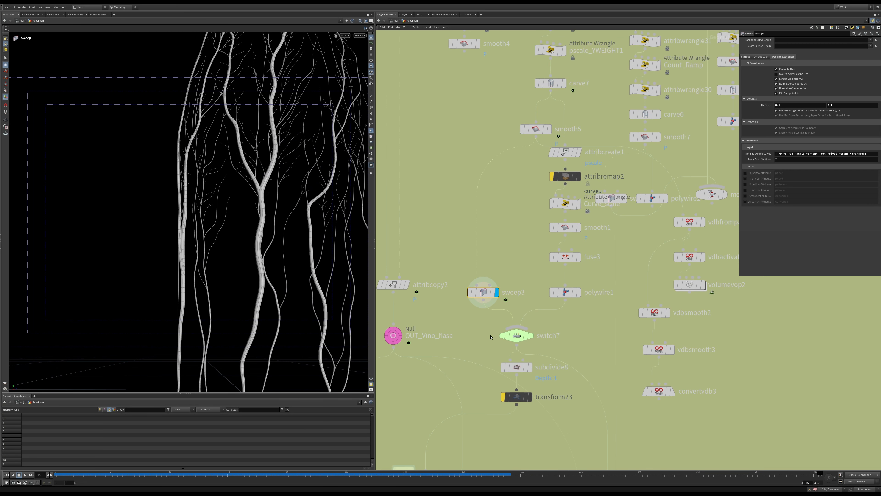
key(ctrl+z)
mouse_move(533, 368)
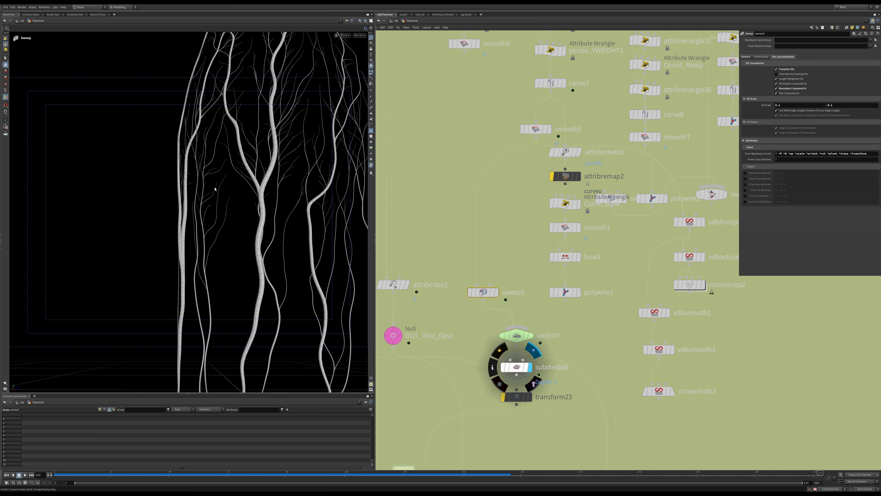
alt+drag(231, 180, 265, 189)
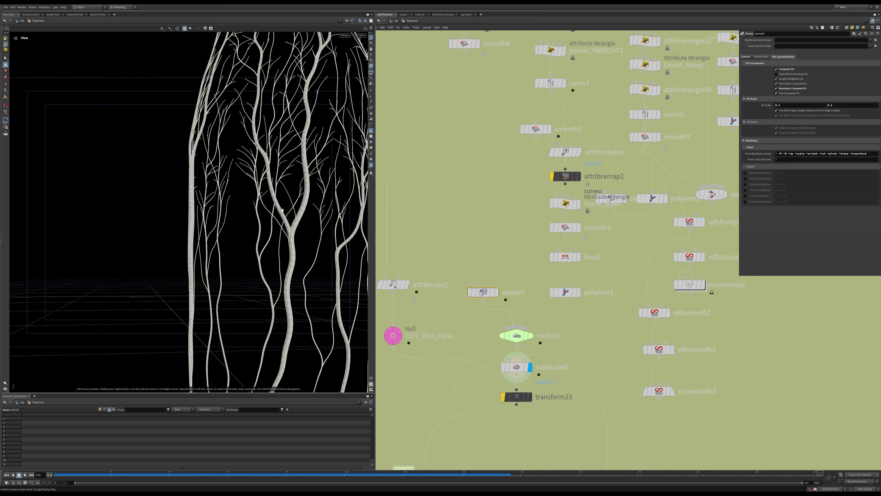
alt+right_drag(265, 189, 297, 195)
click(514, 368)
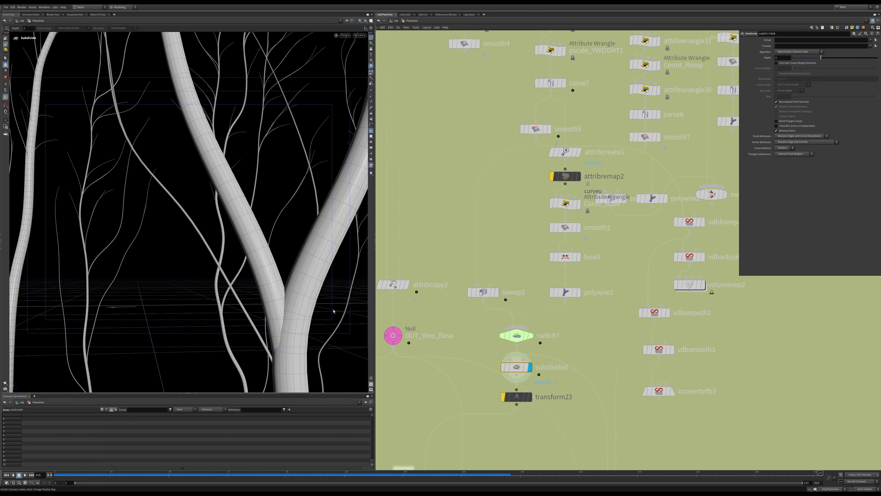
alt+drag(305, 222, 253, 158)
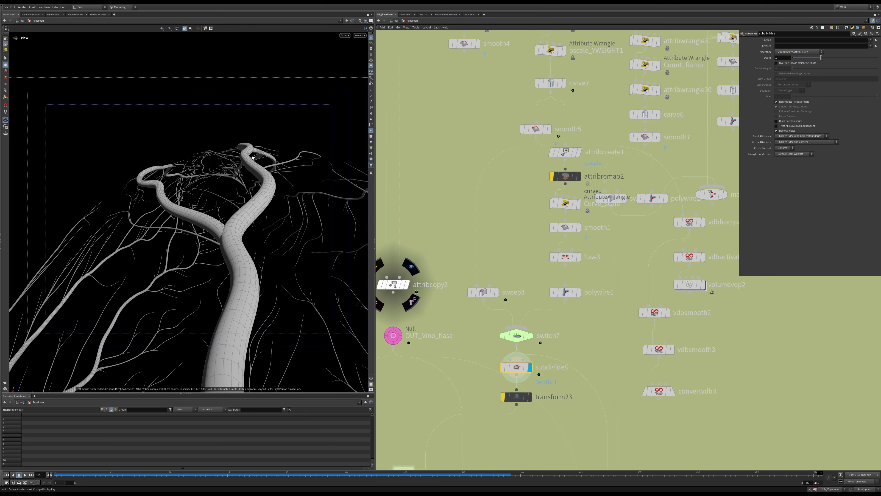
Step: Bypass and re-enable subdivide8 to compare the vine mesh with and without subdivision
click(504, 368)
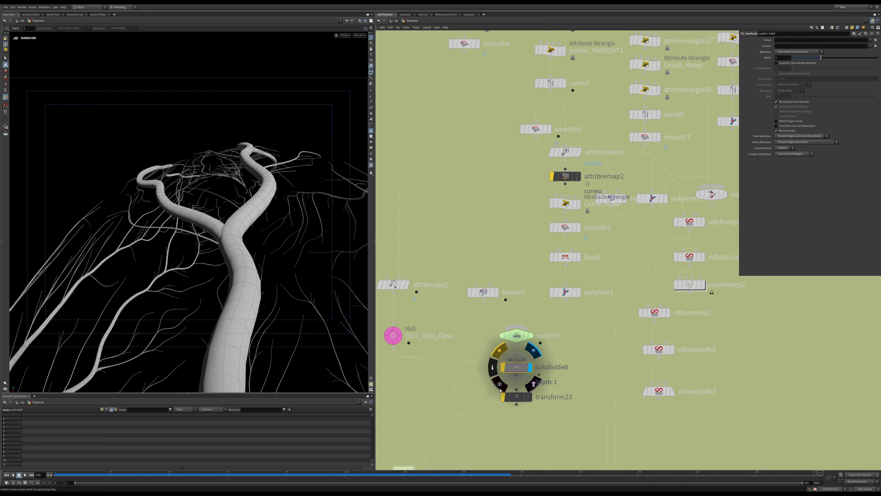
click(503, 369)
scroll(325, 259, down, 5)
alt+drag(325, 259, 252, 258)
alt+middle_drag(252, 258, 258, 209)
scroll(260, 222, up, 5)
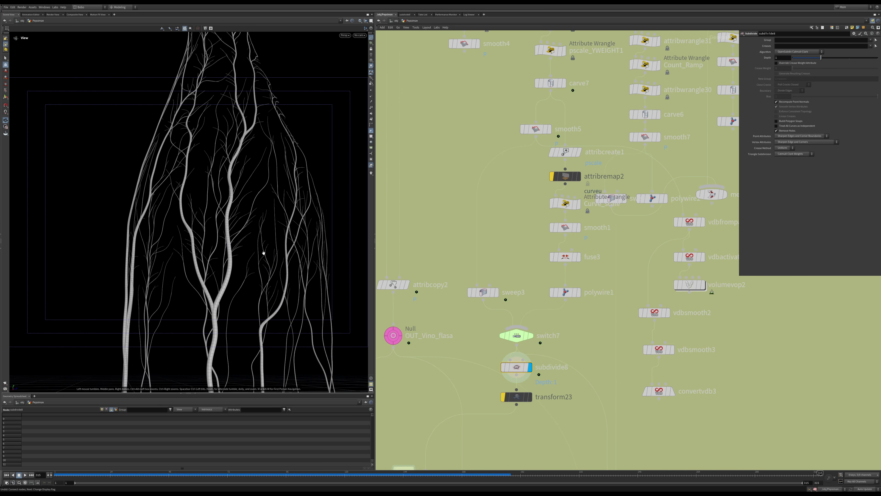
Step: Display the vines File Cache and matchsize20 outputs in turn, and scrub the timeline to review the cached growth
middle_drag(428, 405, 484, 246)
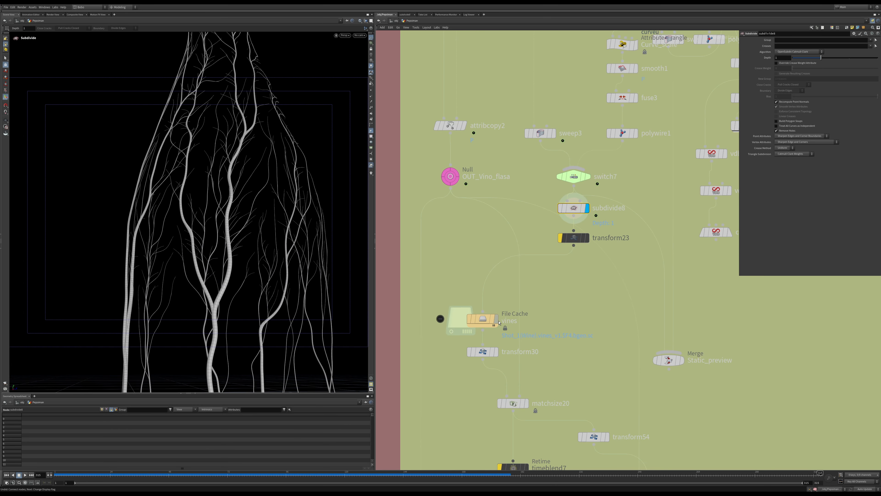
mouse_move(498, 321)
middle_drag(528, 432, 529, 403)
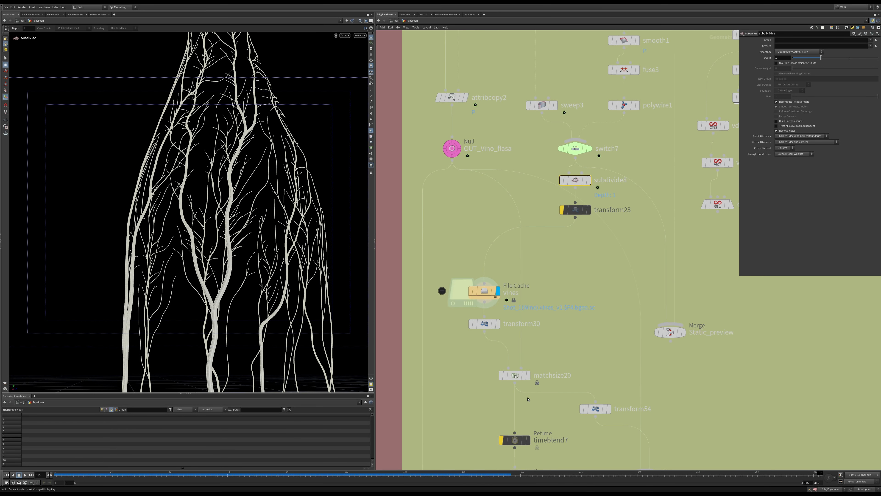
mouse_move(530, 379)
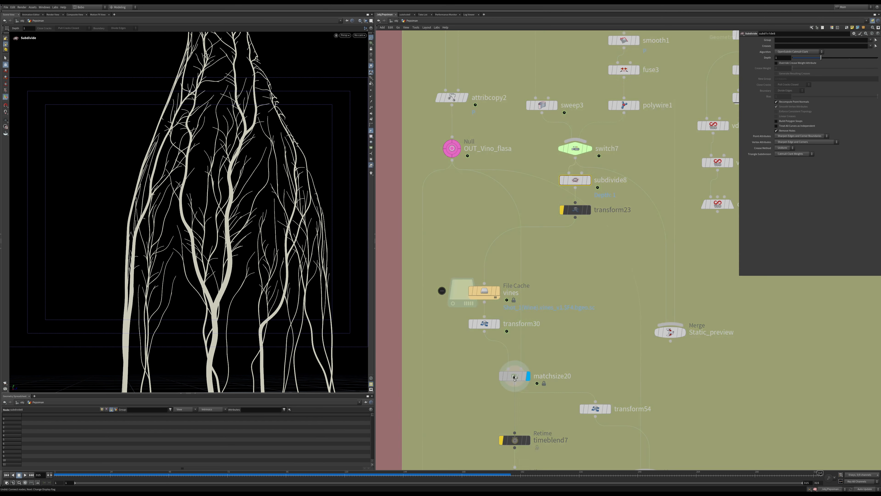
middle_drag(524, 381, 513, 301)
click(513, 299)
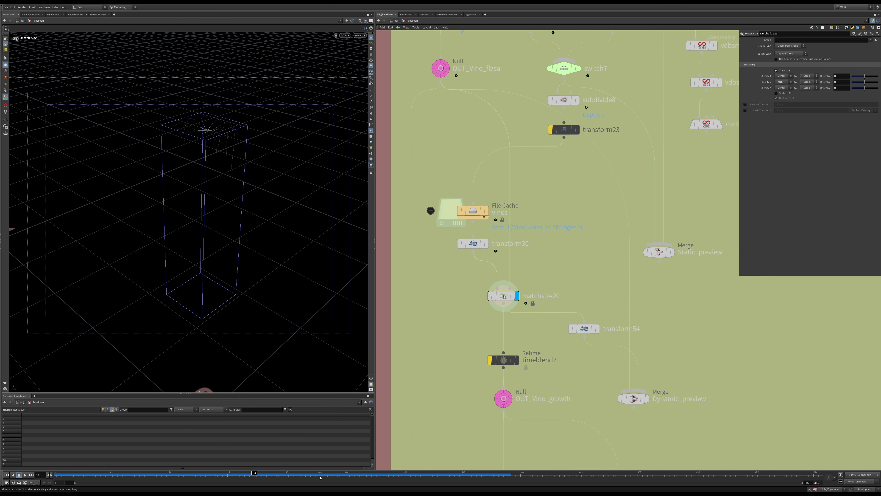
middle_drag(601, 380, 538, 328)
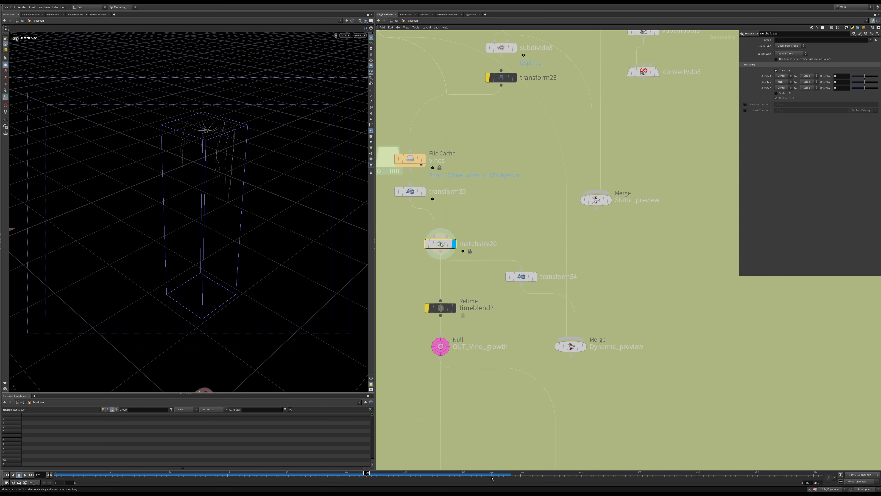
Step: Display the Dynamic_preview merge and move to a late frame to examine the vines growing over the bottle
mouse_move(582, 349)
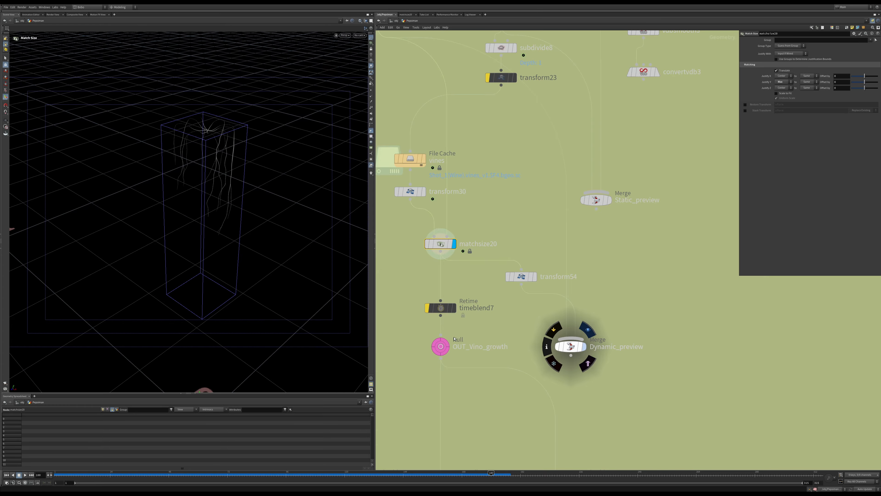
alt+drag(215, 230, 250, 238)
scroll(213, 202, up, 6)
scroll(250, 237, up, 4)
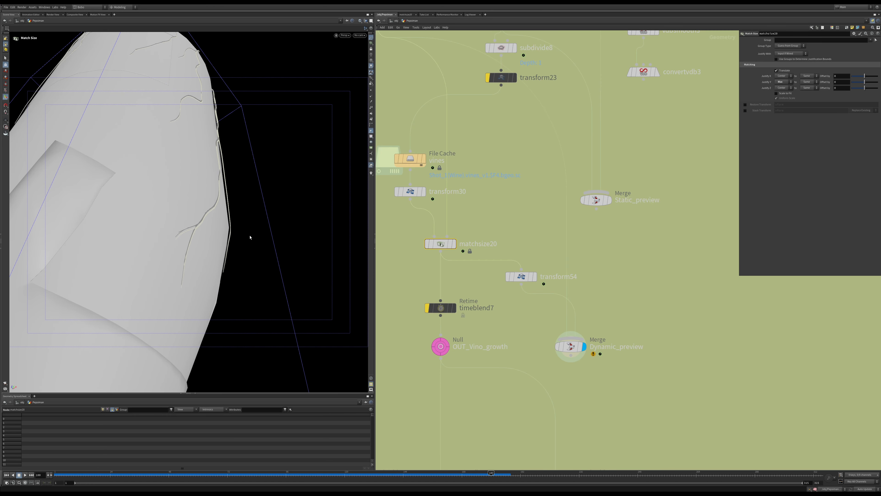
click(569, 343)
drag(273, 266, 193, 207)
click(730, 475)
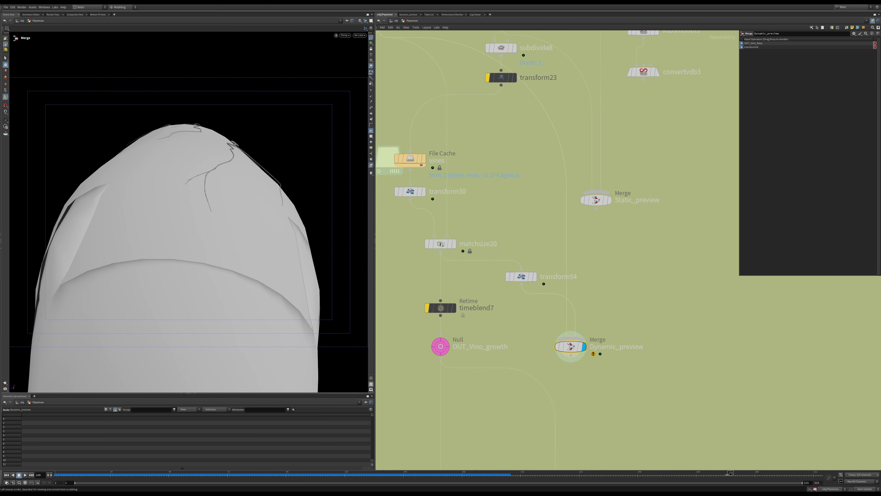
alt+drag(239, 269, 233, 291)
scroll(226, 157, down, 5)
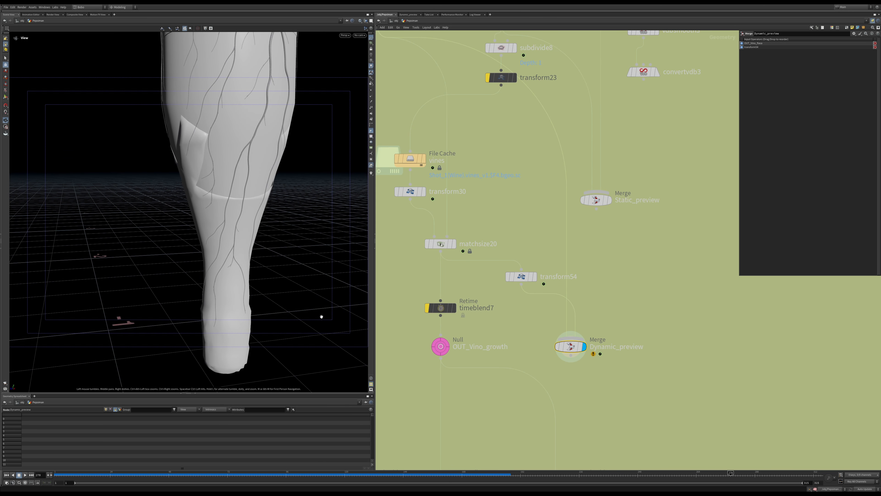
Step: Show the export settings of the Wine_Growth1 USD File Export node
middle_drag(500, 337, 520, 252)
drag(480, 379, 443, 416)
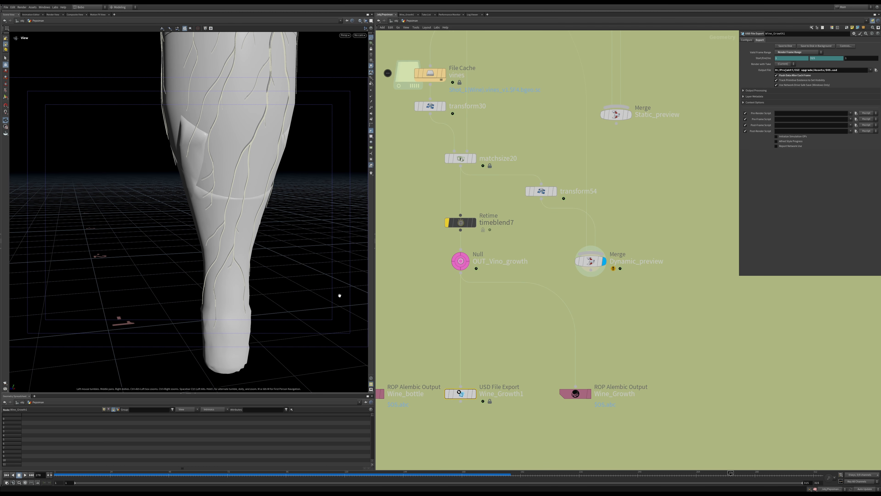
scroll(283, 263, down, 10)
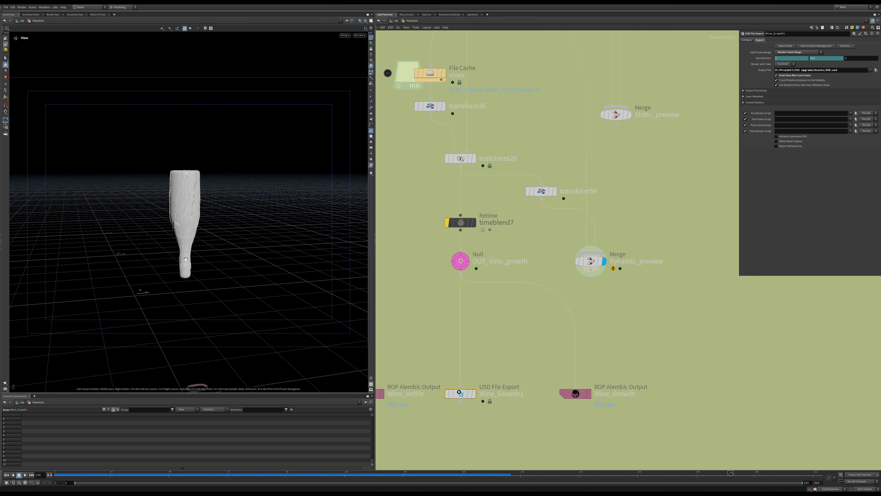
Step: Go to the node chain above the "Shroom on point" note and display its starting Curve node
scroll(538, 277, down, 5)
scroll(538, 277, down, 4)
scroll(550, 246, up, 4)
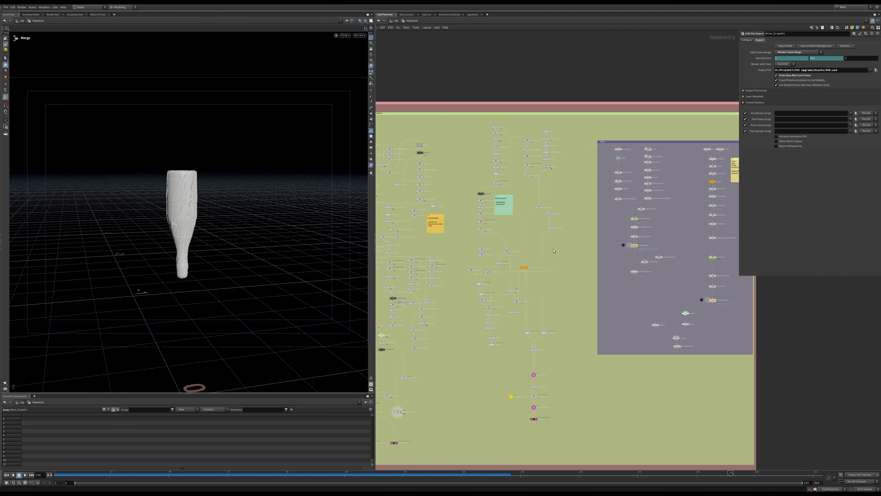
drag(584, 443, 512, 128)
click(479, 152)
scroll(479, 153, up, 3)
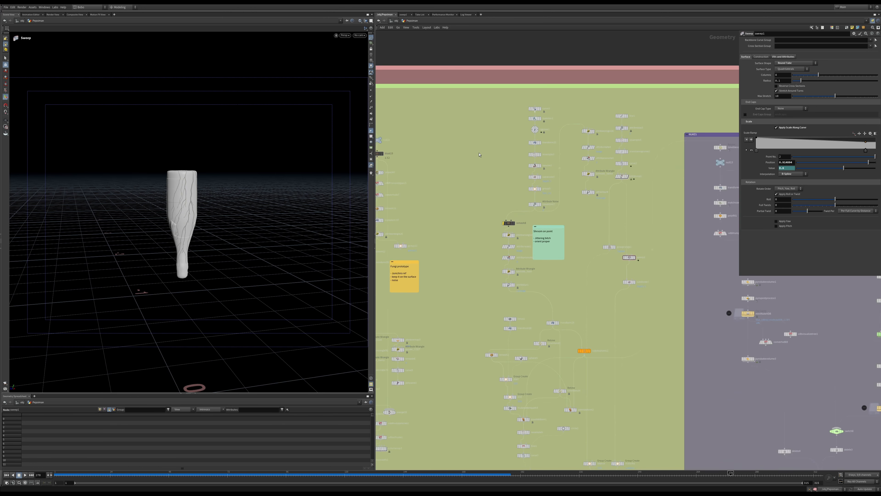
middle_drag(509, 138, 471, 191)
scroll(475, 176, up, 3)
middle_drag(486, 150, 446, 157)
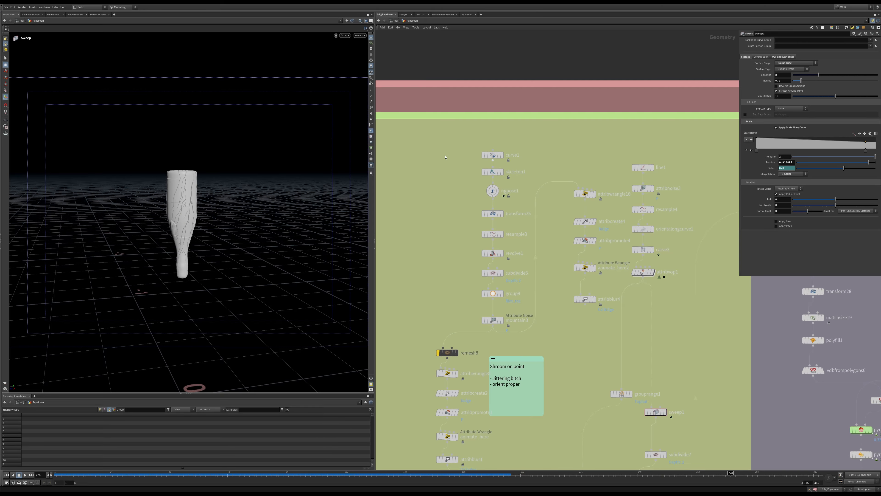
drag(517, 153, 513, 161)
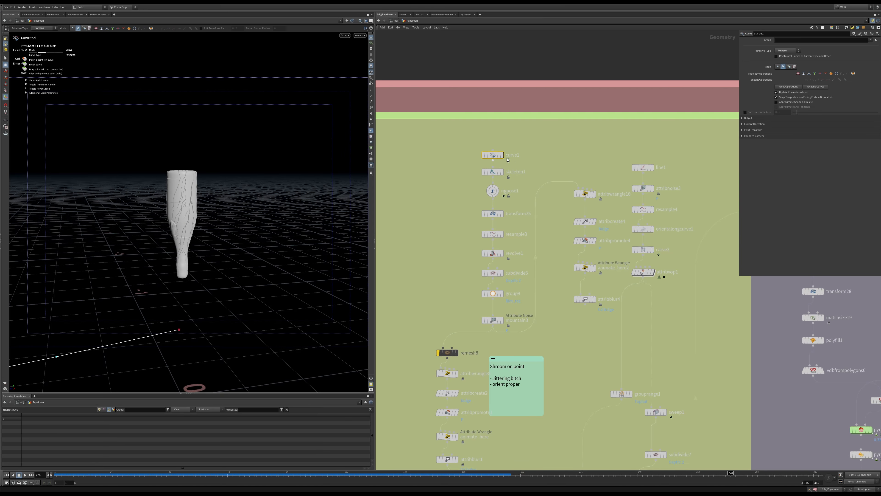
middle_drag(507, 160, 493, 172)
click(490, 170)
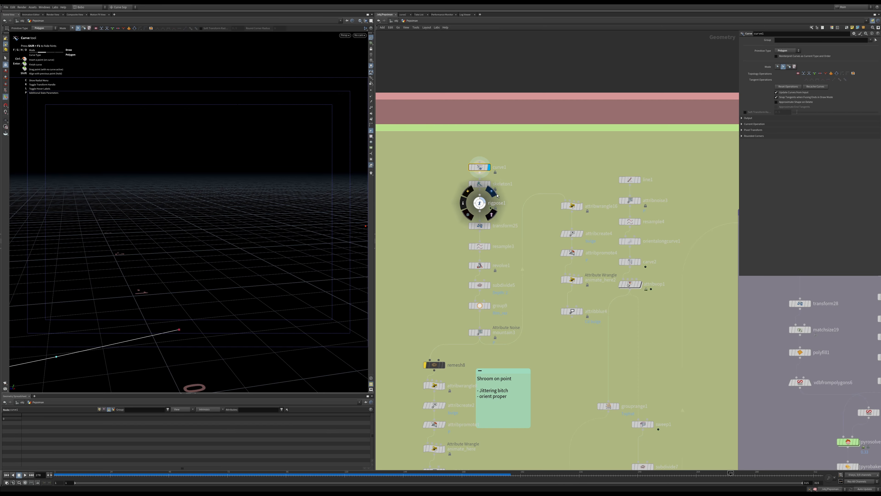
Step: Step through the cap profile nodes down to the Resample node and scrub the timeline to review the profile's animation
key(Escape)
mouse_move(244, 246)
mouse_down()
mouse_move(228, 230)
mouse_move(246, 268)
mouse_move(232, 244)
mouse_up()
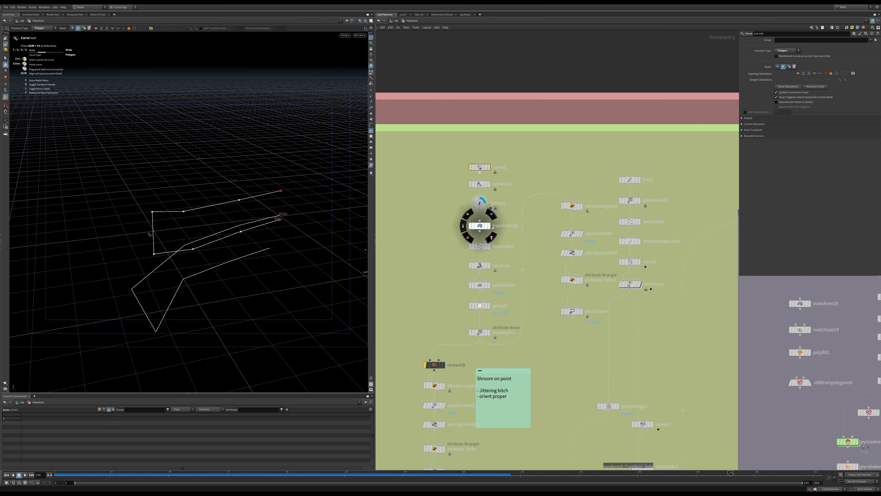
click(489, 246)
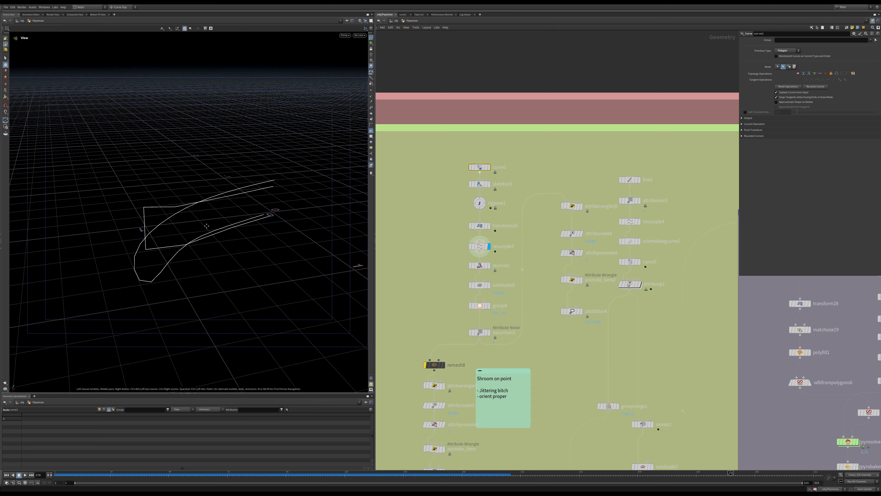
click(480, 246)
drag(60, 472, 72, 473)
drag(135, 473, 384, 473)
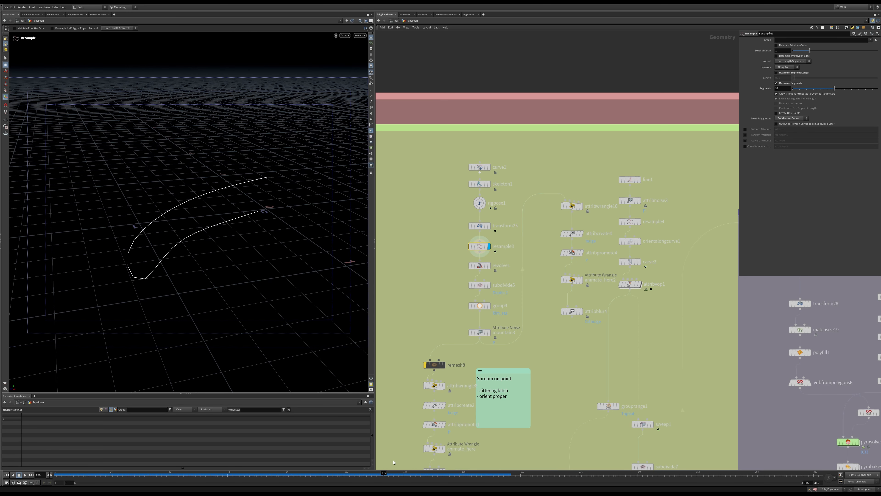
Step: Display the Revolve node's output to view the mushroom cap surface
middle_drag(449, 266, 432, 249)
drag(472, 255, 475, 255)
click(475, 239)
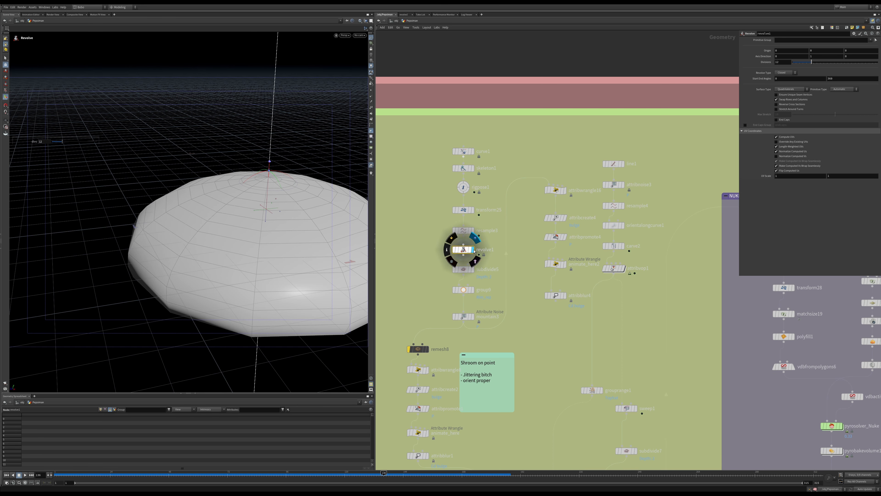
key(ctrl+z)
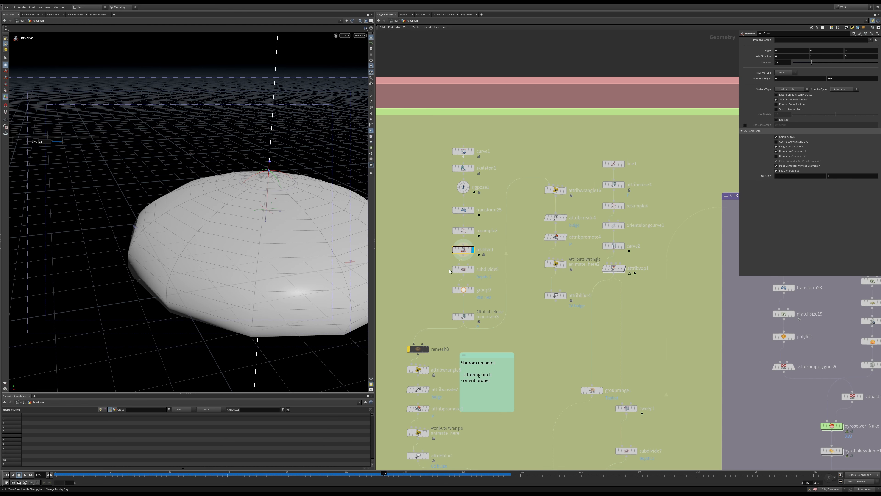
Step: Display the subdivide and group nodes below the Revolve in turn to examine the mushroom cap mesh
drag(483, 275, 484, 275)
click(473, 269)
alt+drag(222, 209, 202, 194)
drag(433, 279, 481, 297)
click(473, 290)
alt+drag(294, 380, 288, 335)
Step: Display the Attribute Noise node, examine the cap's underside and edge, and scrub the timeline to review its animation
drag(433, 308, 478, 325)
click(473, 317)
alt+drag(258, 305, 257, 304)
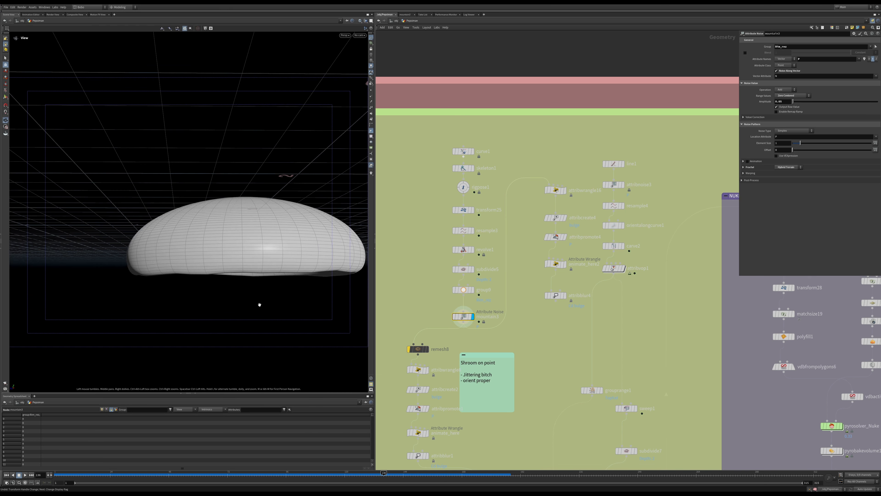
alt+middle_drag(257, 305, 241, 268)
alt+drag(241, 269, 219, 281)
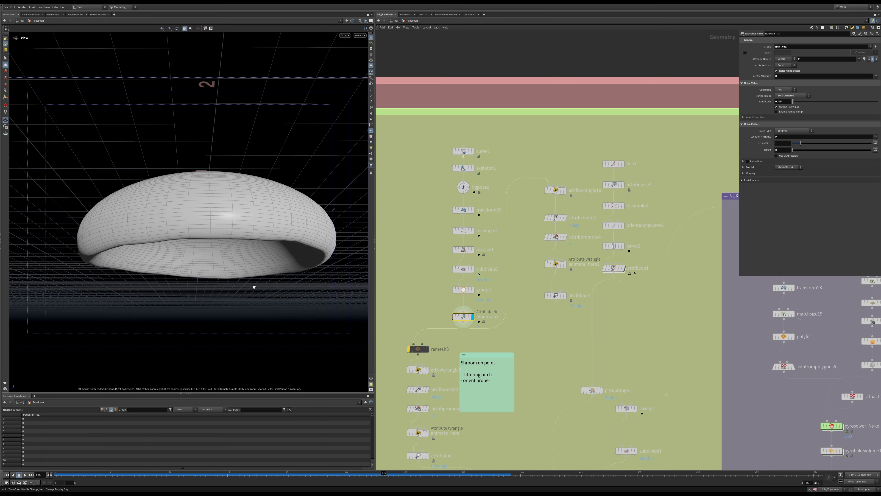
drag(301, 263, 240, 260)
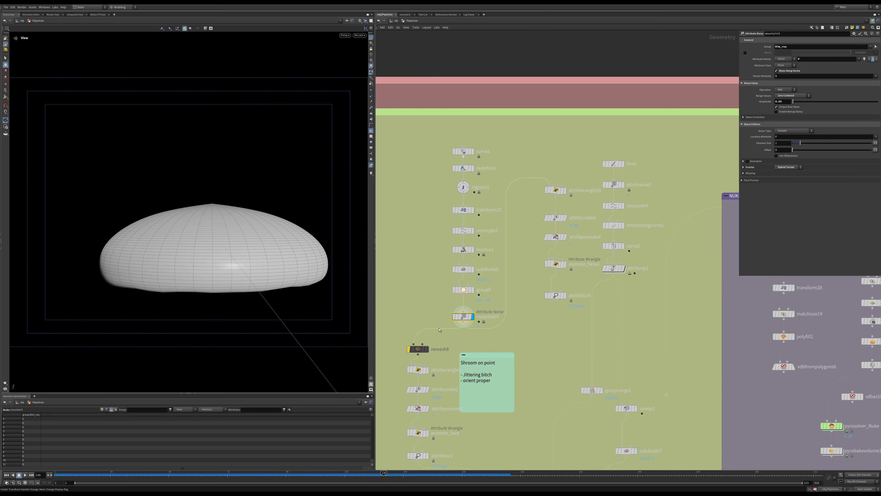
drag(238, 480, 324, 486)
drag(380, 480, 340, 481)
Step: Display the Line node that starts the neighbouring chain and show its settings
click(623, 164)
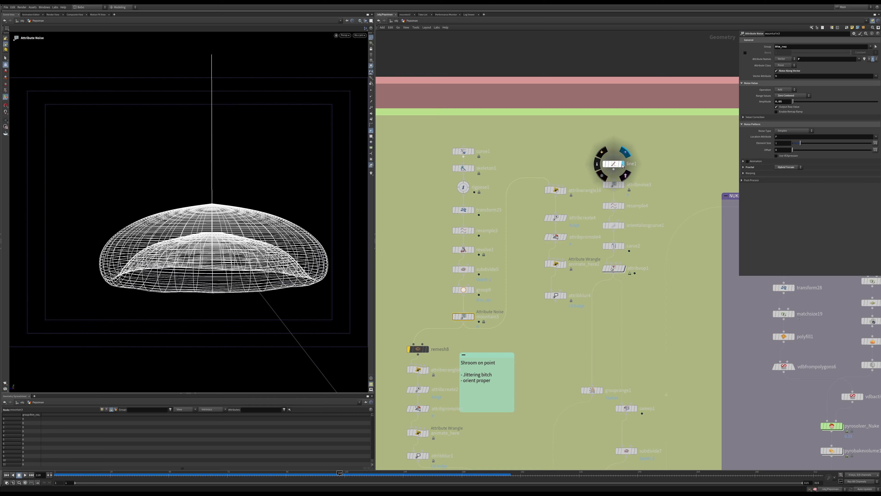
click(614, 163)
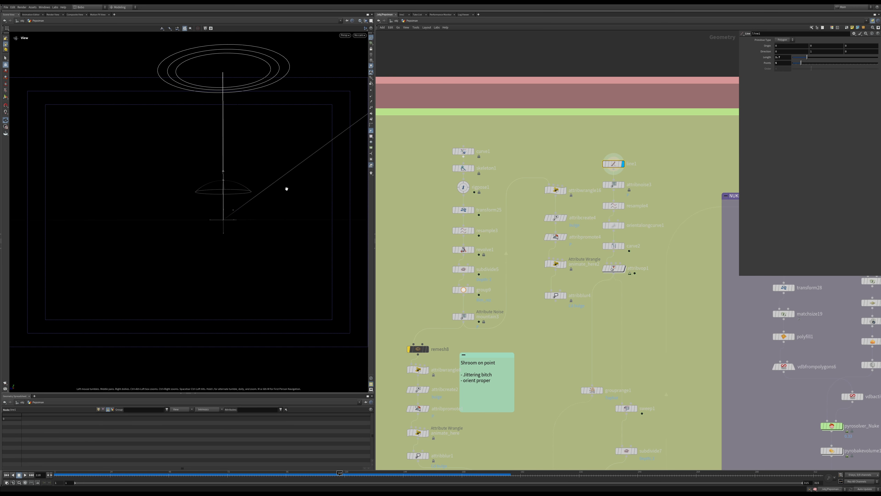
Step: Look inside the Attribute Noise node below the Line, return to the parent network, and display that node's bent stem curve
mouse_move(619, 185)
double_click(623, 188)
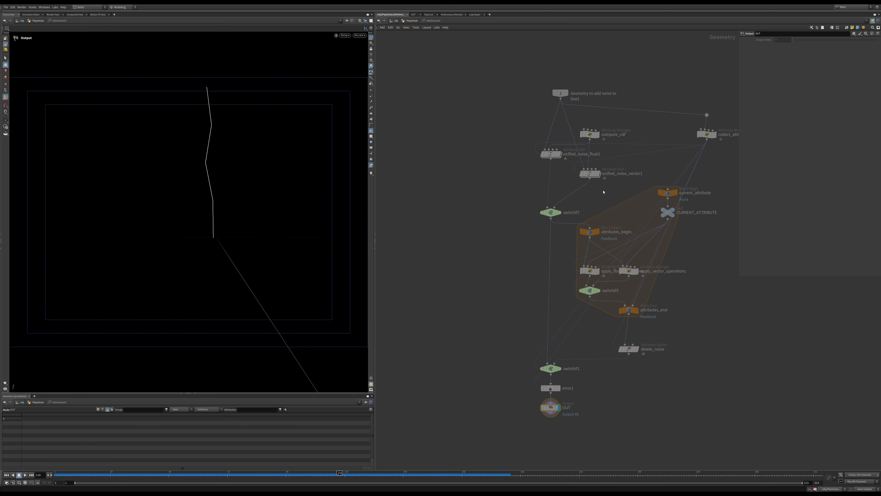
click(412, 21)
alt+drag(208, 153, 338, 182)
click(613, 185)
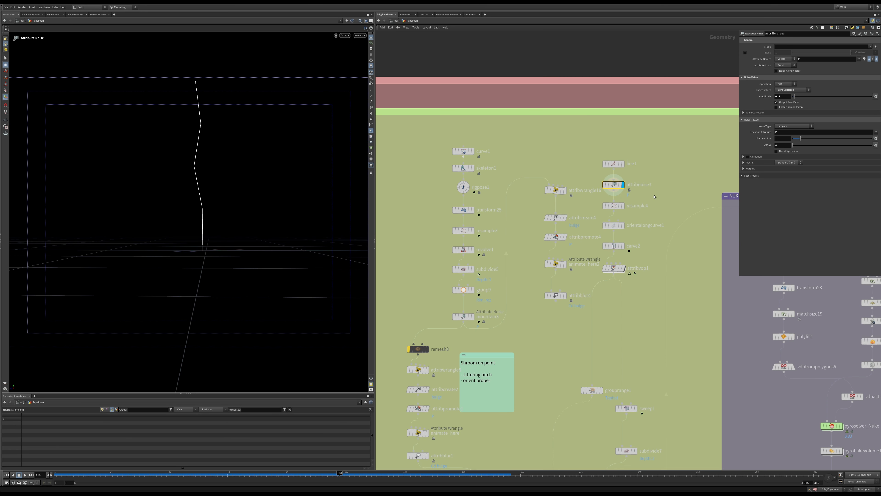
Step: Display the Resample node and the Orientation Along Curve node in turn to examine the stem curve
click(614, 206)
click(626, 193)
drag(595, 218, 624, 233)
double_click(591, 234)
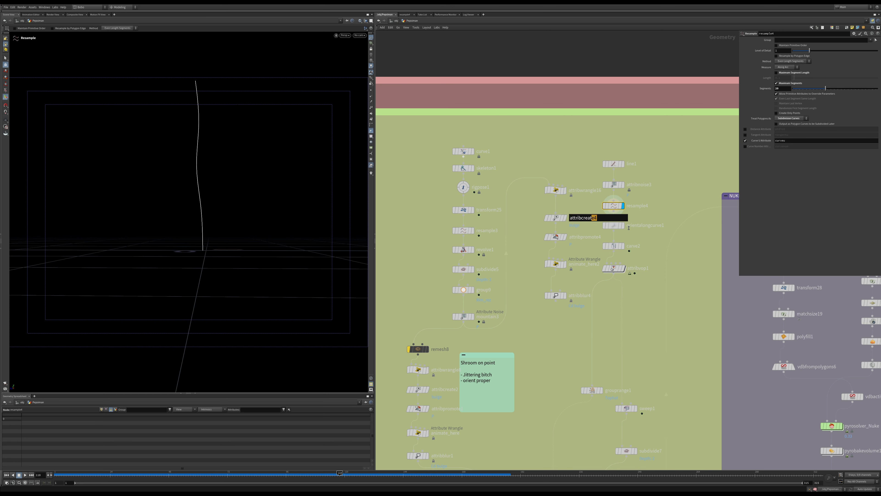
click(619, 225)
click(624, 226)
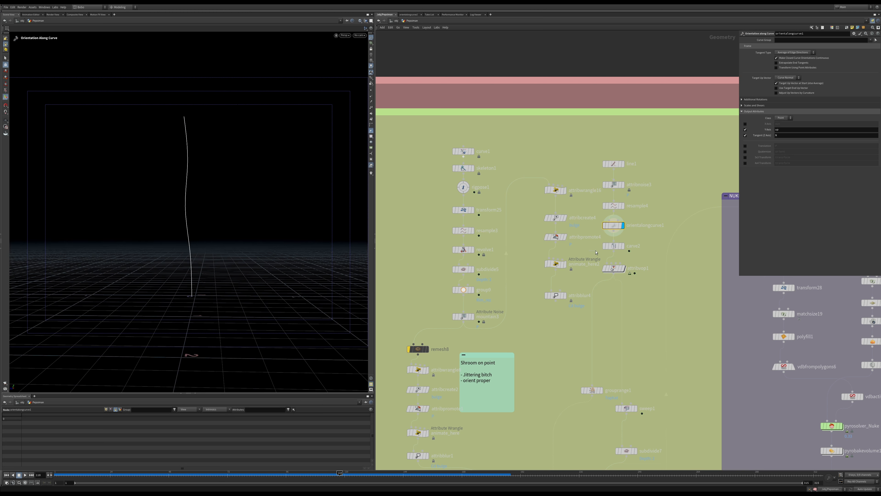
Step: Display the Carve node and scrub the timeline to review the stem's growth
click(613, 246)
click(623, 246)
drag(127, 480, 223, 475)
drag(328, 484, 376, 483)
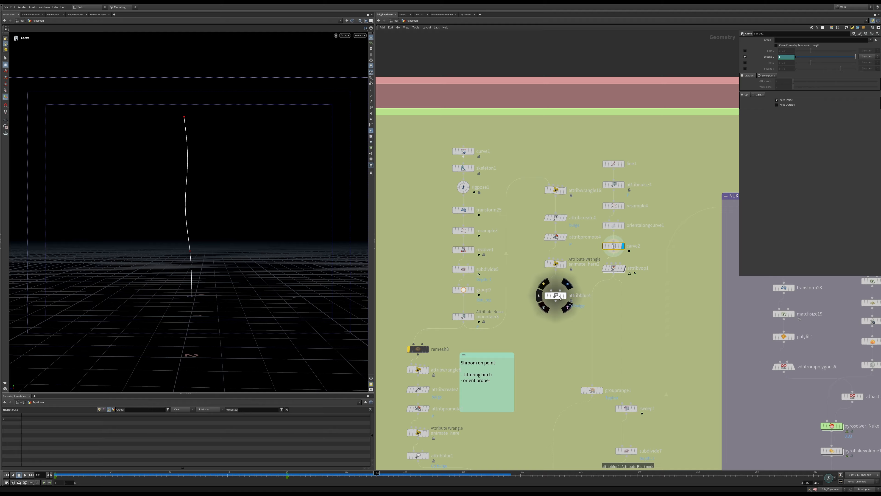
Step: Display the Attribute VOP node below the Carve and scrub the timeline to review the stem's motion
click(614, 268)
click(624, 268)
click(73, 474)
drag(139, 479, 231, 480)
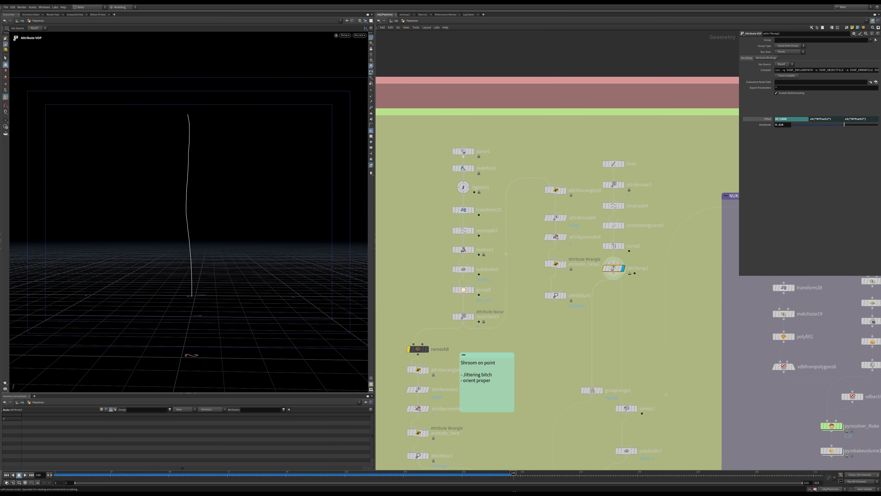
drag(558, 485, 587, 481)
Step: Select the Group by Range node below the stem chain, and display the orange copy-to-points node to examine the cap on the stem
middle_drag(554, 352, 561, 263)
middle_drag(609, 309, 607, 278)
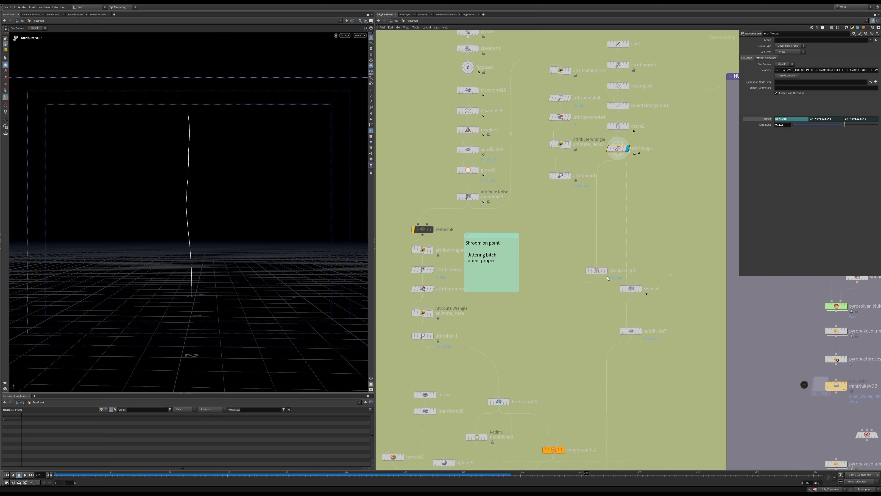
click(606, 270)
drag(605, 271, 600, 290)
middle_drag(554, 334, 552, 256)
click(561, 373)
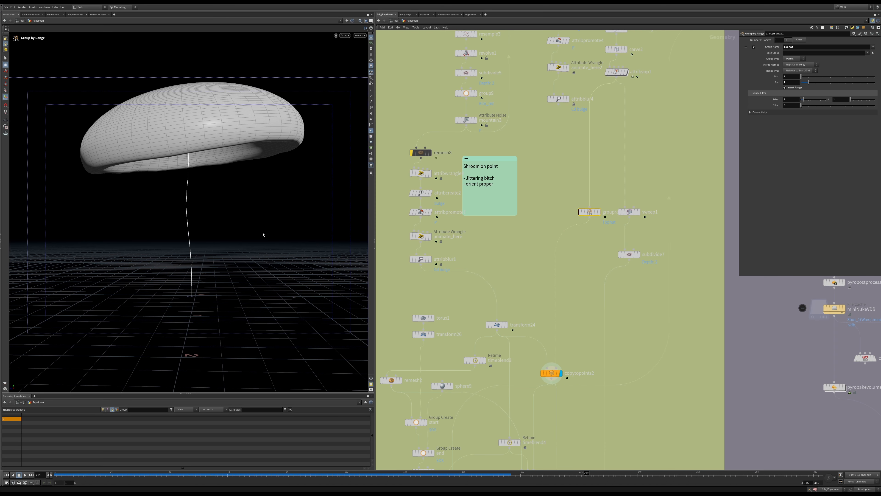
alt+right_drag(254, 185, 229, 195)
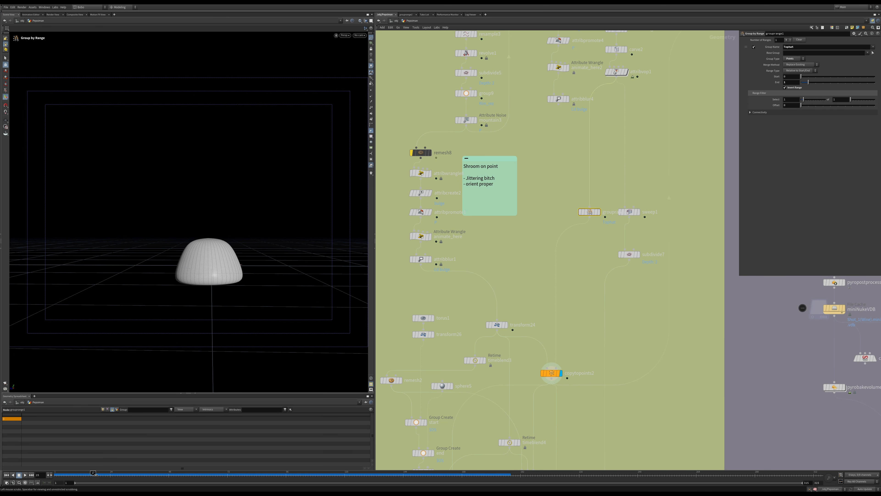
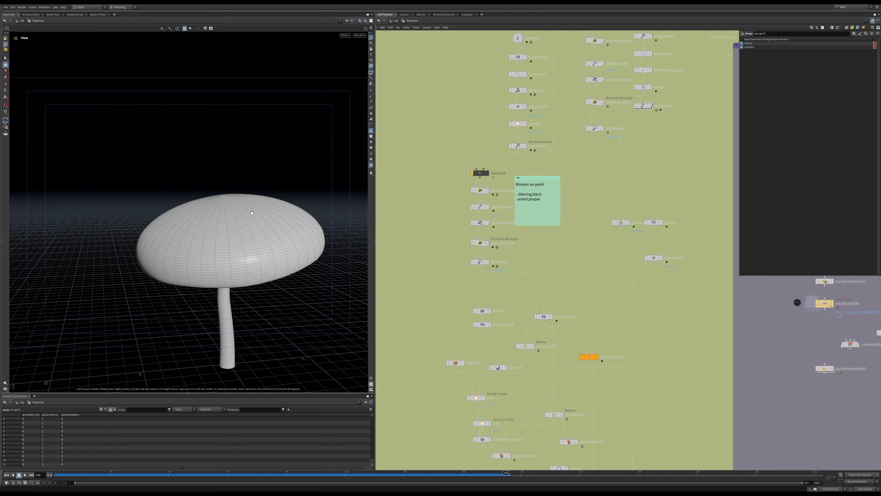
Step: Examine the merged mushroom, and display the wrangle, Attribute Create and promote nodes below the remesh in turn
drag(327, 231, 230, 176)
alt+scroll(230, 175, down, 2)
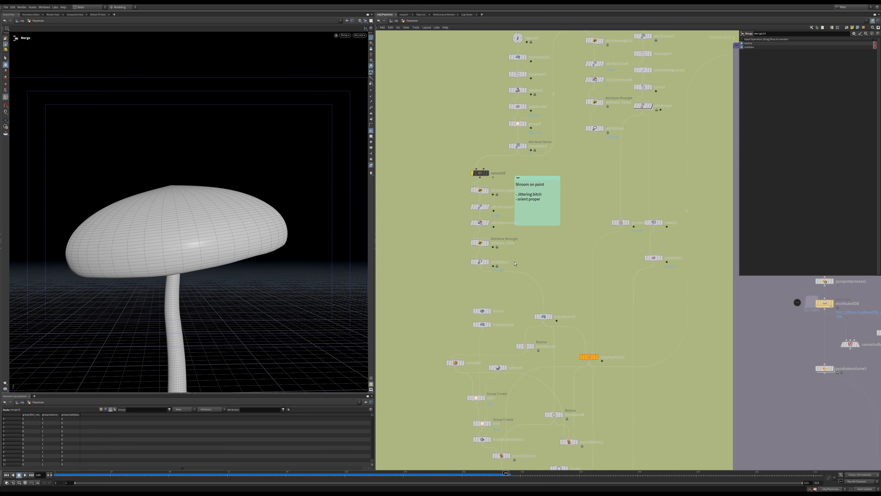
click(480, 191)
click(490, 181)
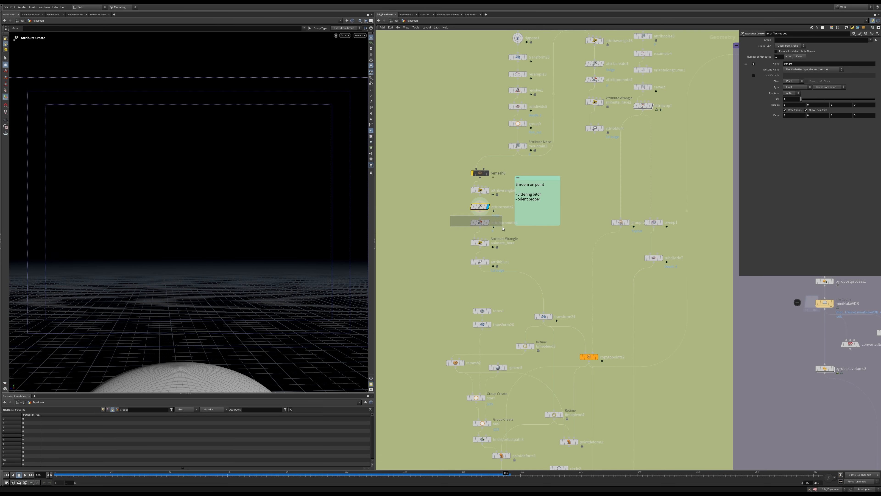
click(485, 223)
click(489, 224)
Step: Display the animate_hero Attribute Wrangle and frame the mushroom cap from the side
drag(446, 238, 493, 250)
click(488, 243)
alt+middle_drag(221, 210, 252, 144)
right_drag(252, 144, 257, 194)
drag(257, 194, 270, 252)
right_drag(270, 251, 273, 200)
drag(272, 199, 256, 200)
middle_drag(256, 200, 217, 206)
drag(218, 206, 199, 209)
middle_drag(198, 209, 202, 216)
right_drag(202, 216, 217, 202)
key(Return)
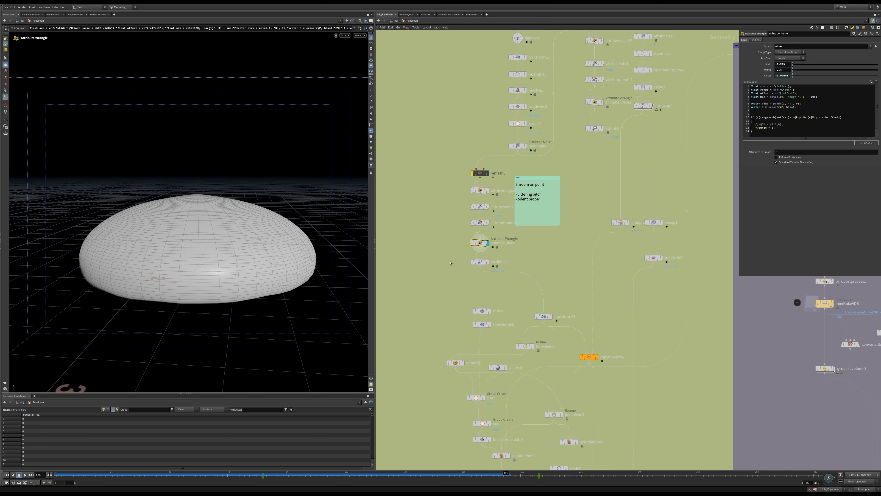
Step: Turn on the bulge attribute's visualization for the animate_hero wrangle and scrub the timeline to review the moving band
mouse_move(480, 245)
click(467, 244)
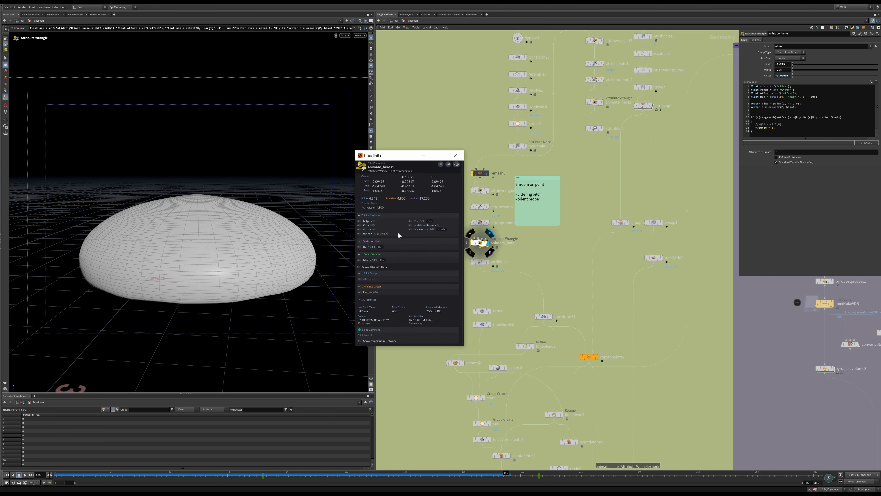
click(360, 221)
click(397, 131)
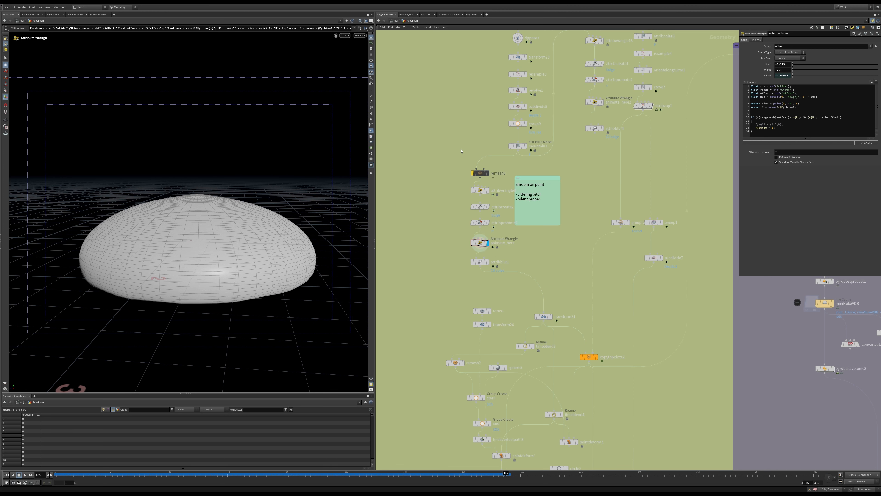
click(371, 172)
drag(79, 474, 288, 477)
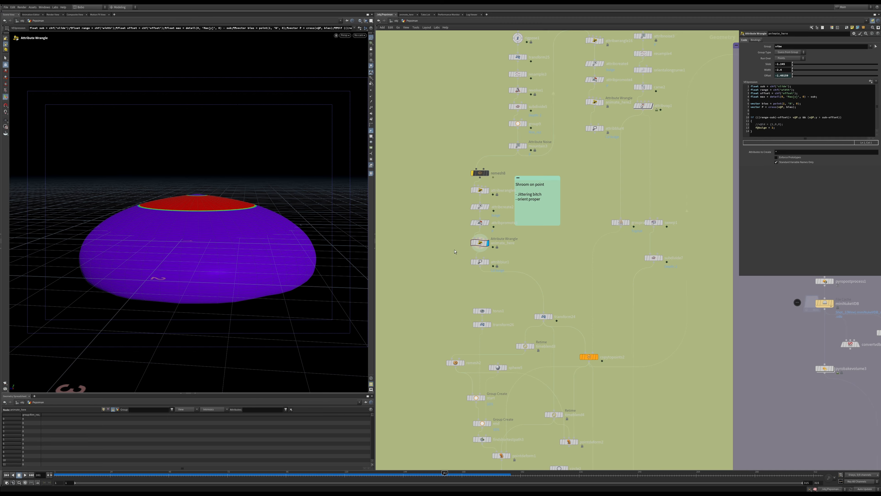
Step: Display the Attribute Blur node and scrub the timeline to review the softened bulge band on the cap
click(486, 263)
click(487, 262)
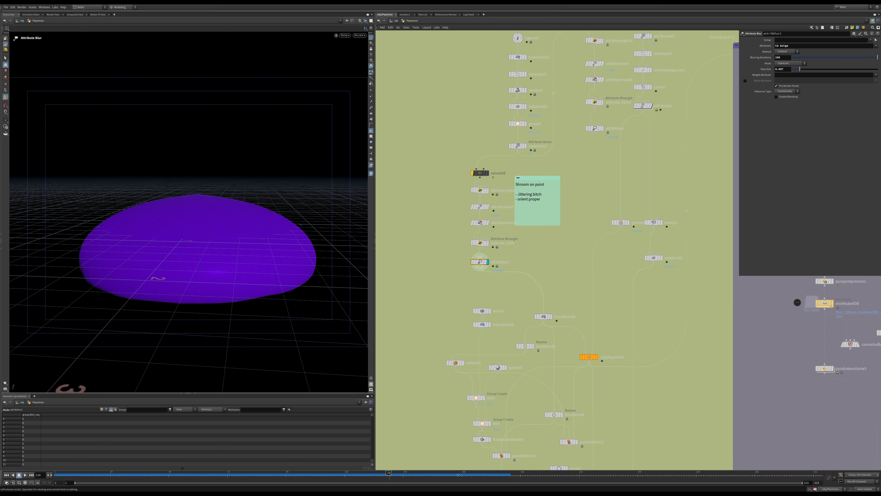
mouse_move(517, 480)
mouse_down()
mouse_move(420, 479)
mouse_move(515, 479)
mouse_up()
Step: Display the shockwave Attribute Wrangle near the end of the network, frame the mushroom, and scrub the timeline to review the bulge
middle_drag(596, 400, 596, 328)
middle_drag(623, 445, 571, 211)
middle_drag(542, 348, 522, 307)
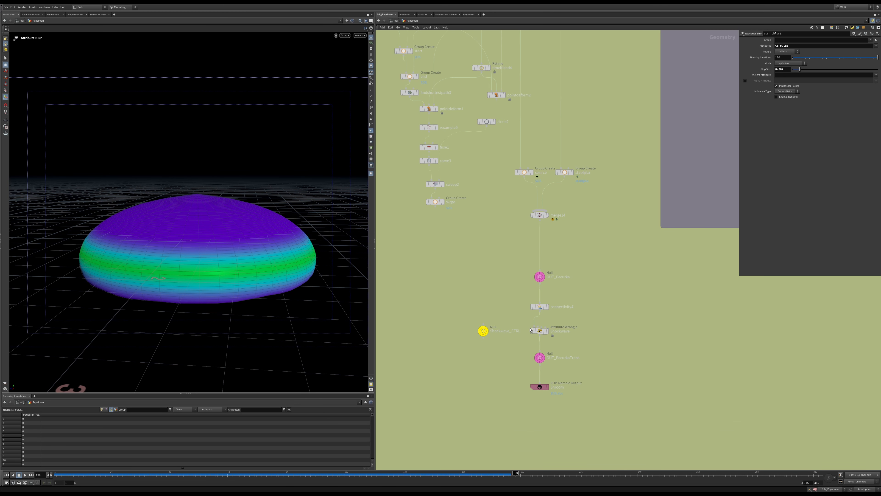
click(547, 331)
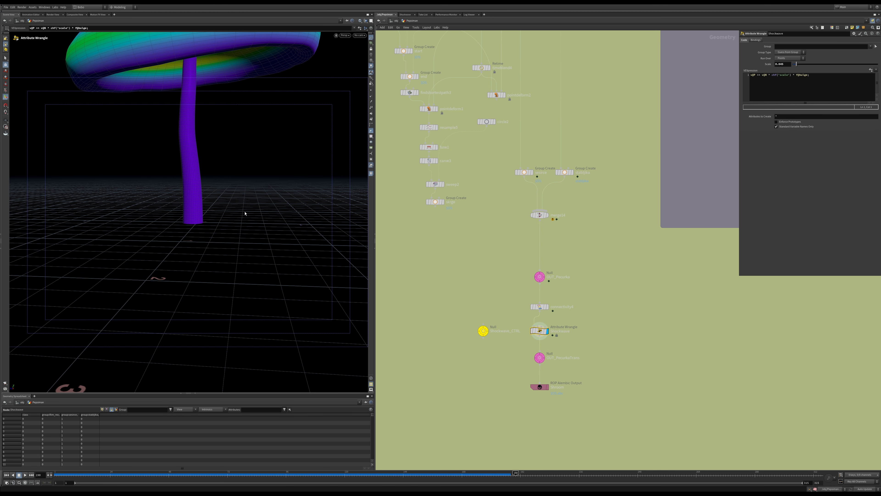
alt+middle_drag(225, 153, 229, 228)
alt+drag(173, 138, 218, 186)
drag(109, 475, 314, 475)
drag(418, 480, 489, 480)
alt+middle_drag(197, 187, 195, 202)
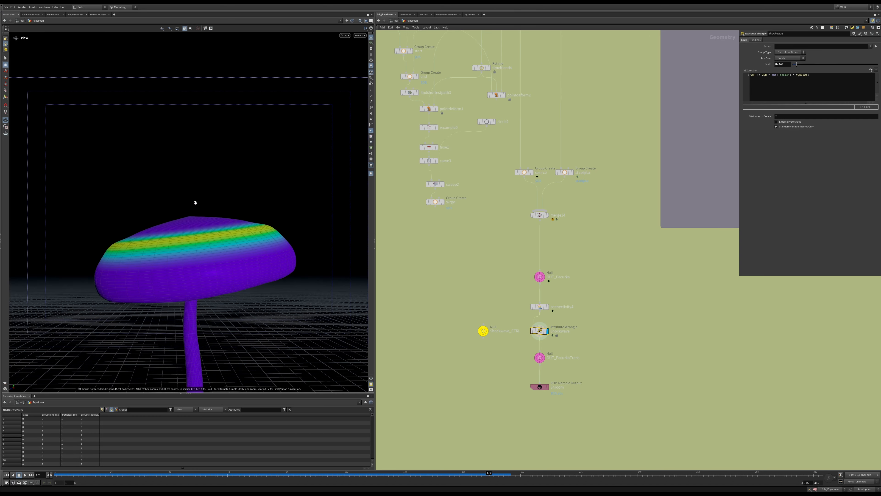
Step: Examine the displaced bulge on the mushroom cap up close from several angles
alt+drag(195, 203, 191, 188)
alt+middle_drag(191, 188, 187, 174)
alt+right_drag(187, 174, 185, 185)
alt+drag(185, 184, 157, 191)
alt+right_drag(157, 191, 169, 186)
alt+middle_drag(168, 186, 193, 225)
alt+drag(325, 238, 295, 231)
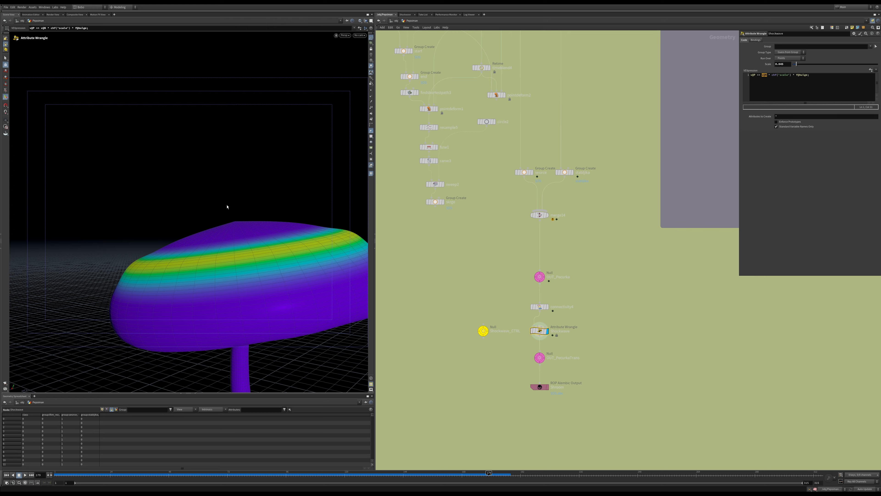
alt+drag(227, 207, 267, 206)
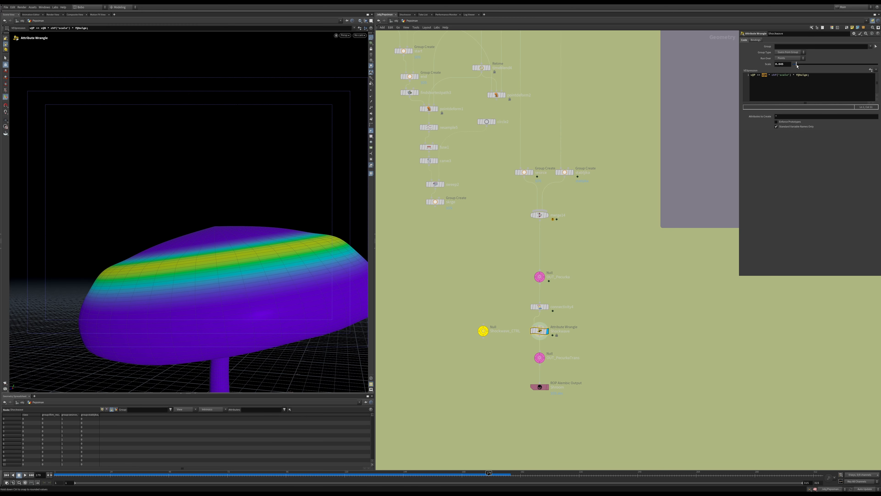
Step: Try a slightly higher Scale on the shockwave wrangle, undo the change, and scrub the timeline to review the bulge
drag(797, 65, 801, 64)
key(ctrl+z)
drag(99, 478, 321, 473)
drag(388, 474, 452, 472)
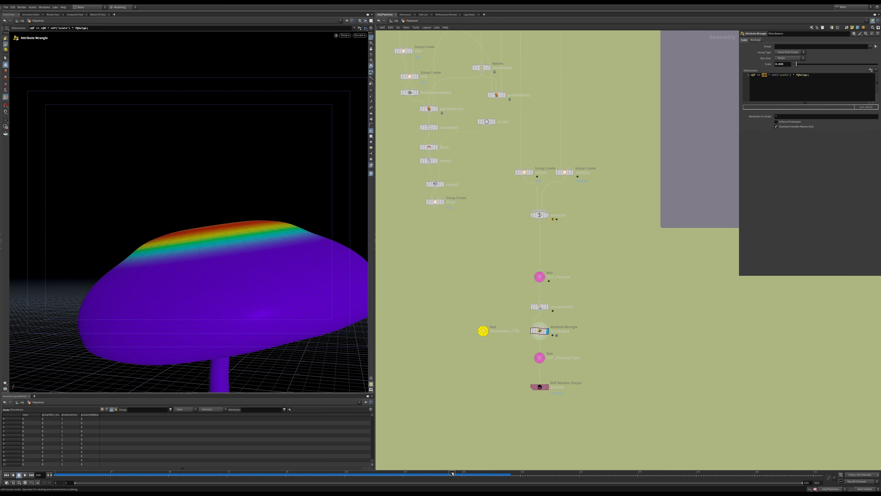
Step: Try a Scale of about 0.37 on the shockwave wrangle, scrub through the exaggerated bulge, and undo the change
drag(805, 63, 824, 65)
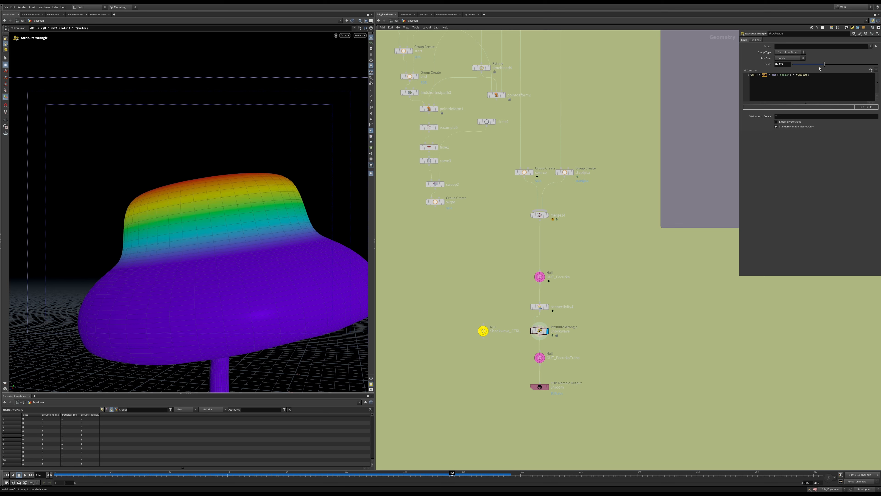
drag(151, 472, 451, 449)
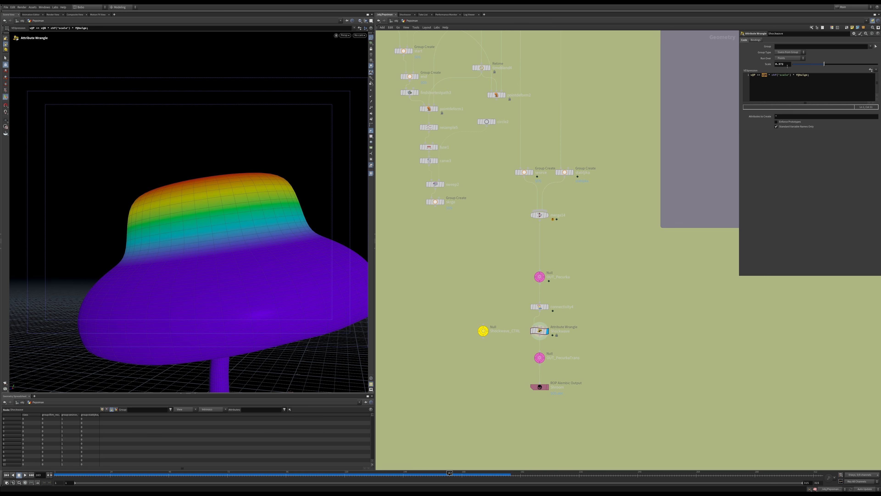
key(ctrl+z)
drag(155, 472, 502, 465)
Step: Show the settings of the Shockwave_CTRL null and scrub the timeline to review its animated control value
click(483, 330)
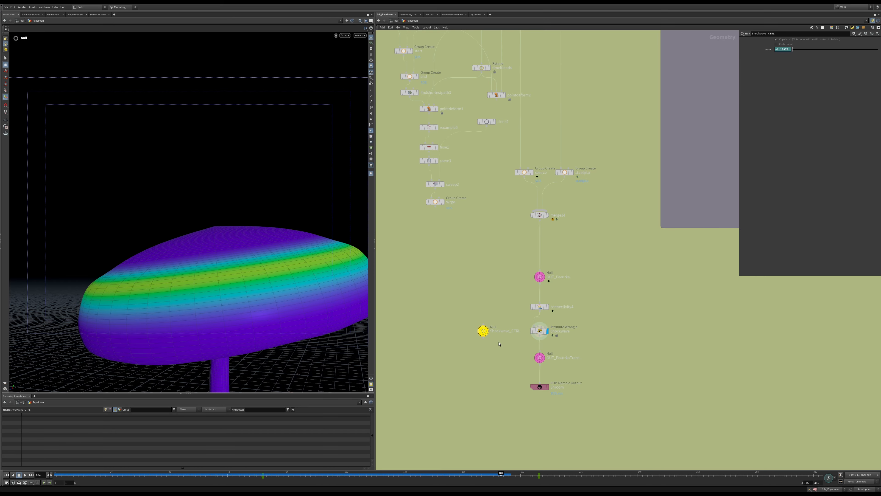
middle_drag(500, 336, 466, 333)
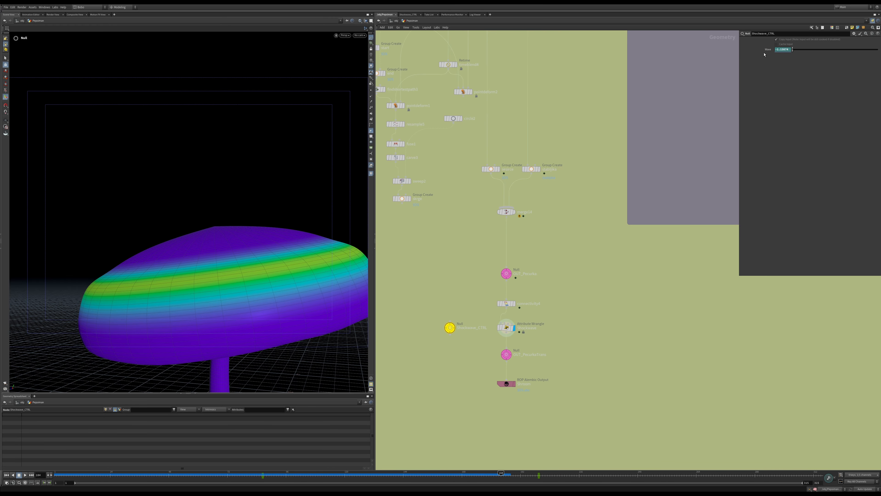
middle_drag(463, 268, 465, 288)
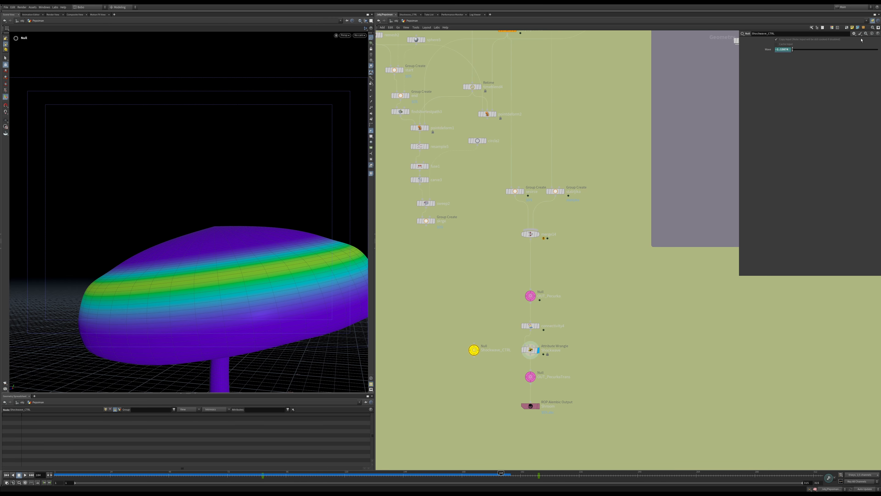
drag(70, 474, 530, 472)
Step: Look over the cap nodes higher up the network and return to the Shockwave_CTRL null
middle_drag(475, 252, 485, 326)
middle_drag(475, 167, 524, 360)
click(458, 182)
middle_drag(544, 190, 527, 84)
middle_drag(520, 347, 495, 222)
click(493, 384)
middle_drag(497, 405, 494, 363)
drag(487, 336, 488, 337)
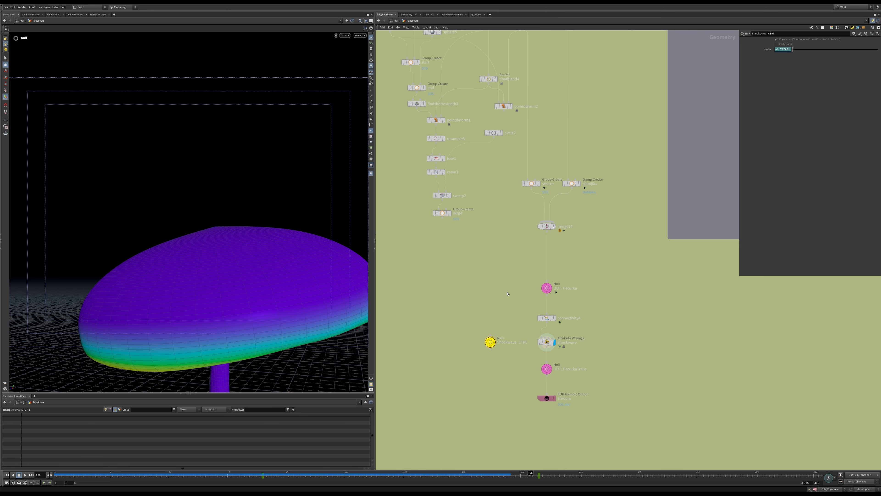
Step: Select the animate_hero wrangle to examine its animated Offset parameter and code
middle_drag(467, 304, 465, 316)
middle_drag(473, 156, 547, 409)
drag(461, 170, 520, 196)
middle_drag(510, 289, 479, 225)
drag(424, 96, 484, 120)
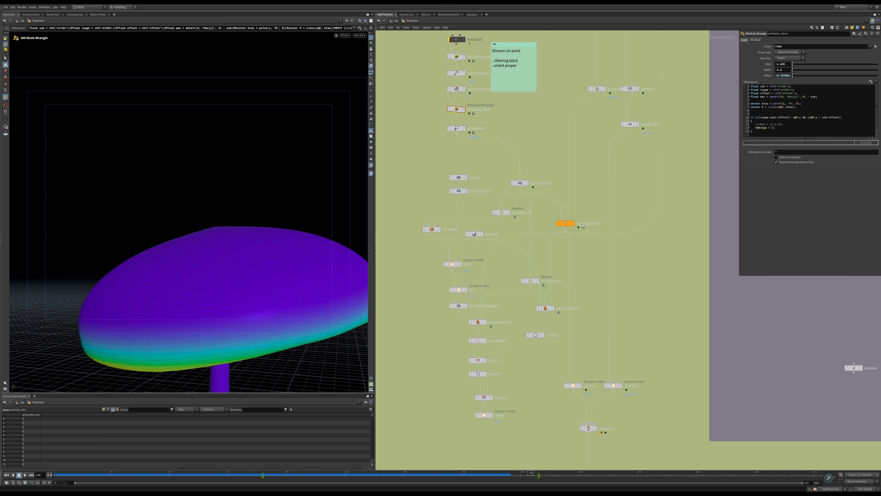
Step: Reselect the Shockwave_CTRL null and scrub the timeline between its keyframes to review the bulge's travel
middle_drag(615, 196, 588, 59)
drag(430, 391, 516, 438)
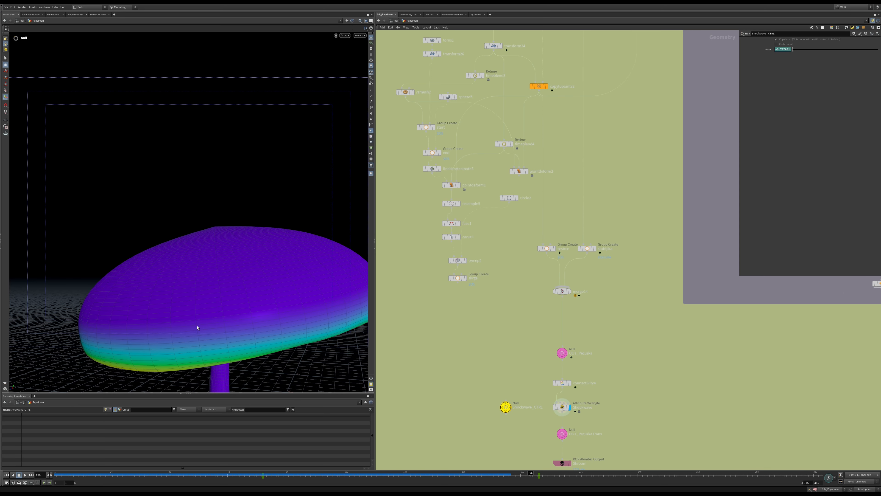
middle_drag(465, 365, 433, 336)
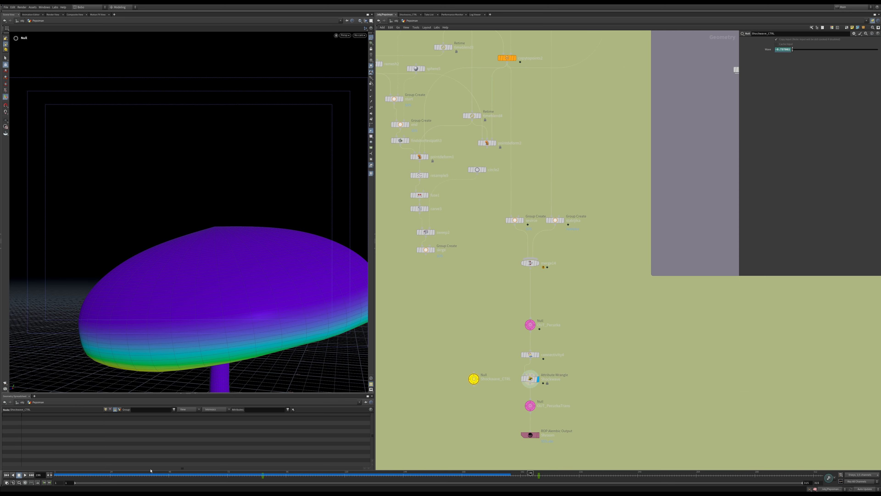
click(263, 473)
drag(263, 473, 556, 475)
Step: Frame the whole network and examine the pyro node chains in the NUKES network box
key(h)
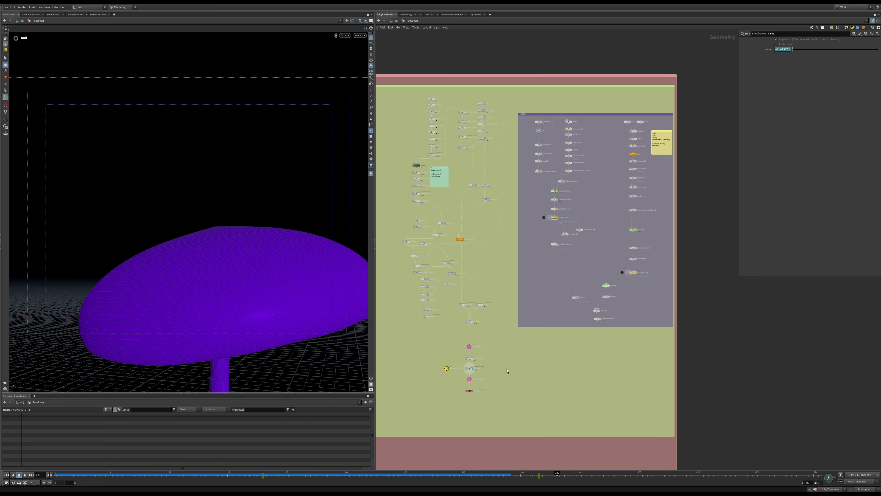
scroll(518, 153, up, 6)
scroll(518, 153, up, 3)
middle_drag(511, 156, 537, 168)
scroll(513, 198, up, 4)
scroll(537, 255, down, 5)
scroll(535, 183, up, 2)
middle_drag(552, 111, 578, 178)
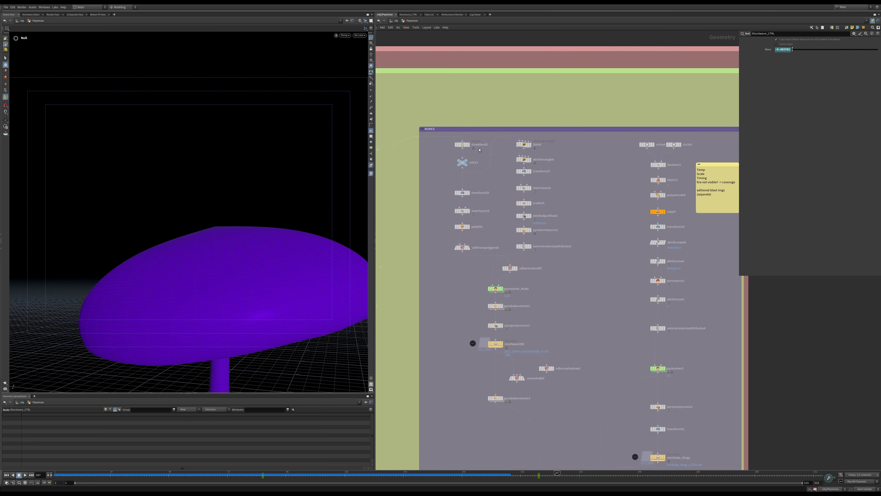
scroll(482, 152, up, 3)
scroll(490, 178, down, 2)
middle_drag(490, 178, 483, 159)
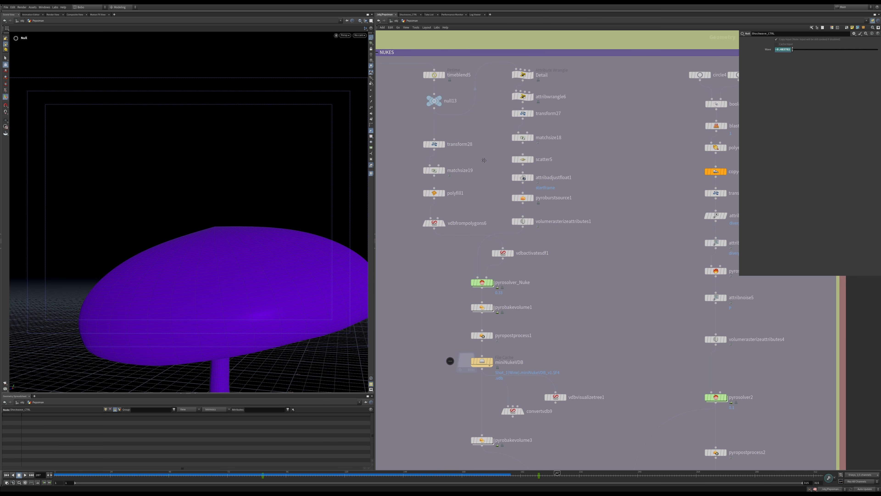
Step: Align the final pyro bake volume node under merge12 at the bottom of the NUKES box and display its result
scroll(483, 160, down, 2)
middle_drag(577, 420, 557, 285)
scroll(577, 250, down, 3)
scroll(536, 258, up, 2)
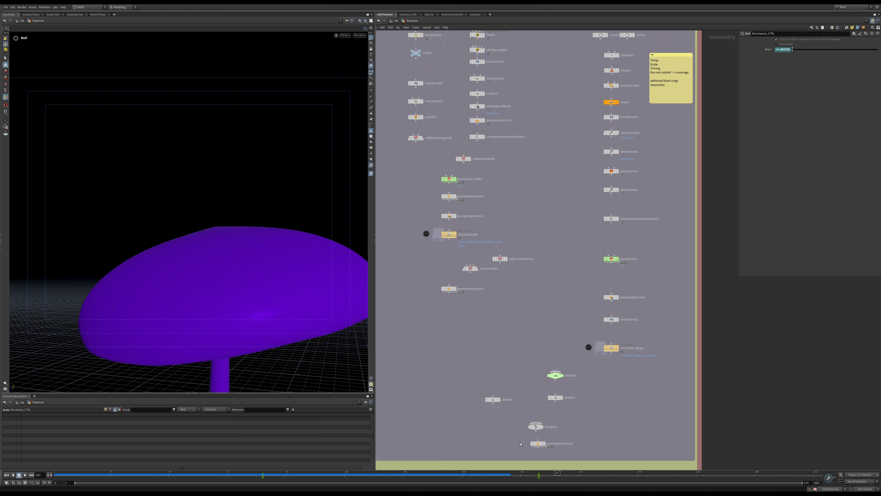
drag(538, 447, 536, 451)
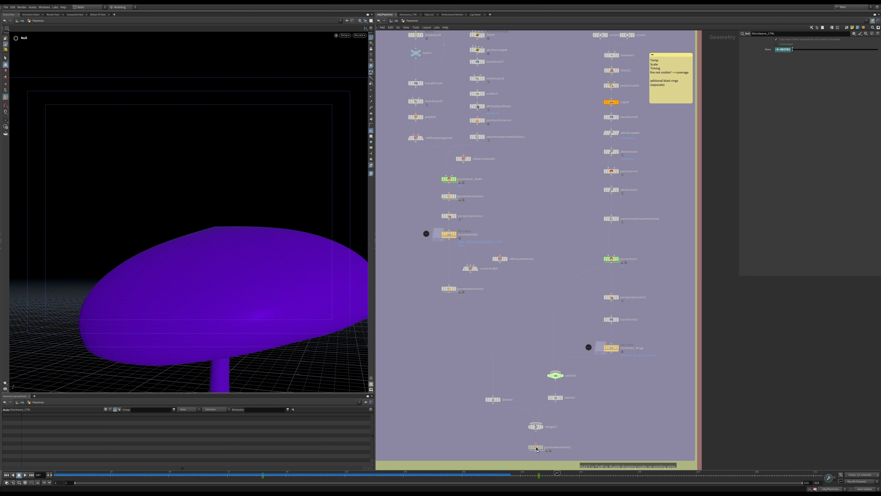
mouse_move(553, 399)
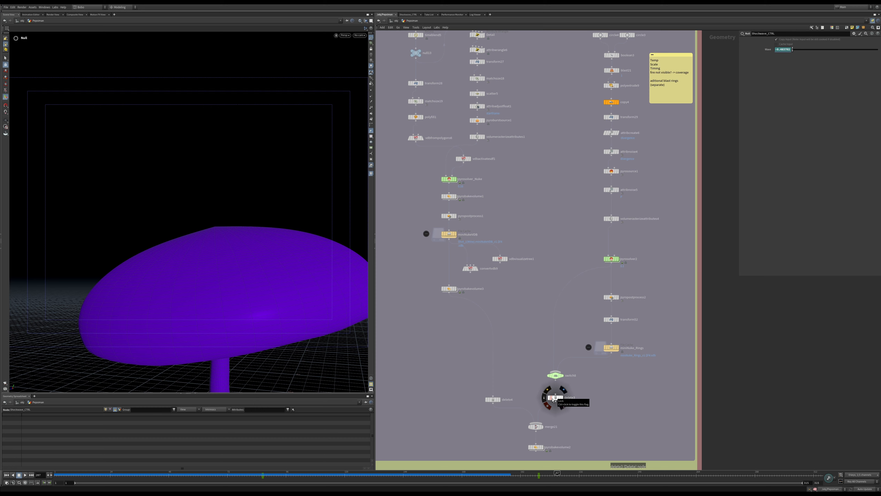
click(541, 447)
key(space+h)
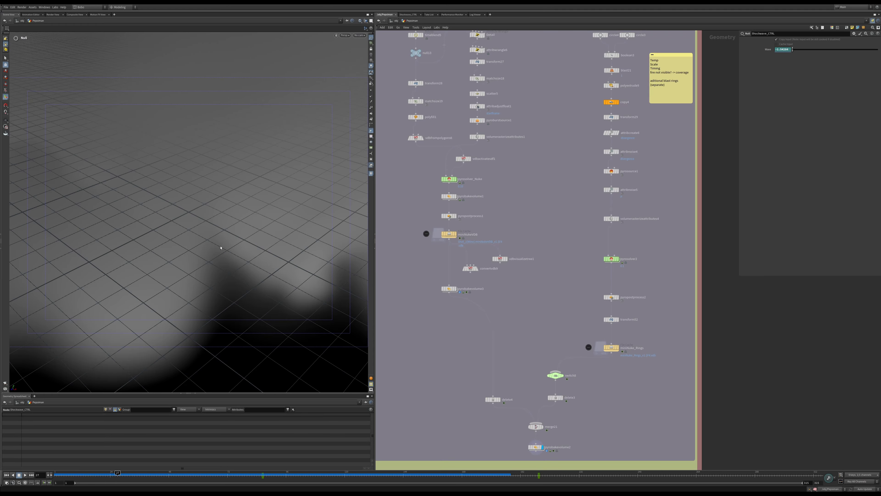
Step: Frame the combined pyro output and scrub the timeline to frame 119 to review the explosion
key(space+g)
alt+drag(209, 301, 166, 195)
drag(373, 472, 436, 475)
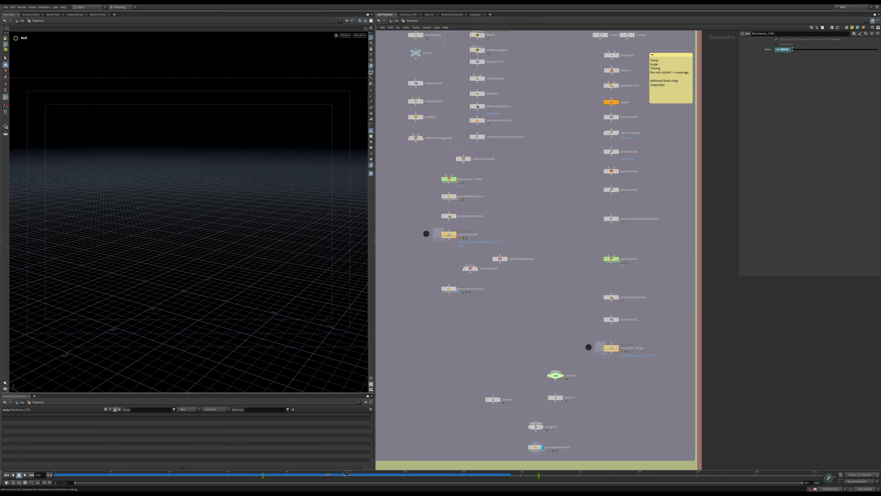
drag(319, 474, 319, 476)
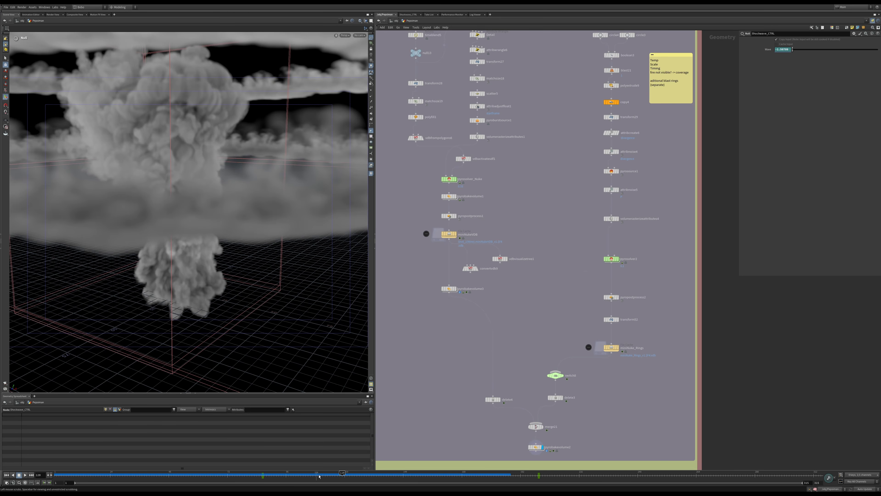
Step: Examine the mushroom cloud and its surrounding blast rings from several angles and distances
right_click(175, 168)
click(186, 172)
right_drag(184, 180, 153, 219)
drag(153, 219, 128, 191)
middle_drag(129, 191, 204, 226)
right_drag(204, 226, 195, 243)
drag(194, 243, 177, 173)
right_drag(177, 173, 159, 262)
drag(159, 262, 258, 223)
right_drag(257, 223, 261, 206)
drag(261, 206, 271, 154)
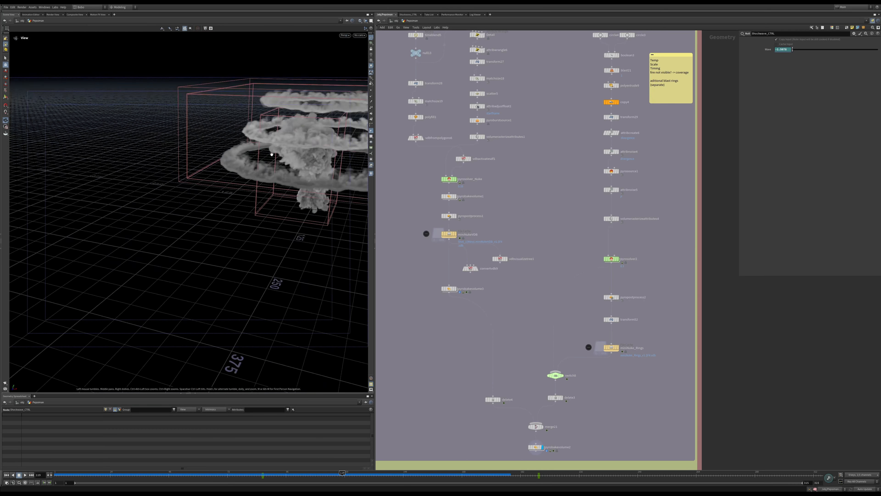
middle_drag(271, 154, 205, 222)
right_drag(204, 222, 200, 259)
drag(199, 259, 179, 213)
drag(275, 256, 225, 195)
right_drag(226, 195, 230, 215)
Step: Display the Detail and attribwrangle6 wrangles at the head of the source chain and inspect transform27's settings
middle_drag(512, 136, 526, 283)
scroll(520, 210, up, 3)
click(481, 163)
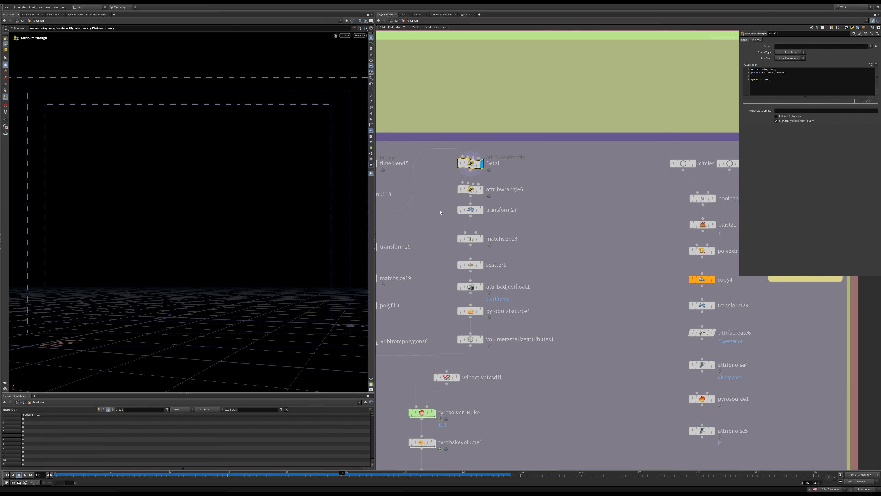
key(space+g)
drag(196, 246, 269, 233)
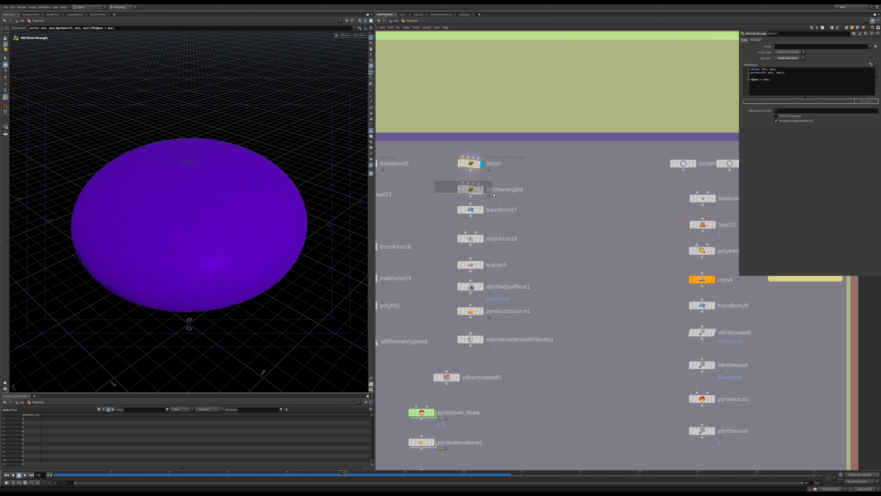
click(482, 189)
click(475, 210)
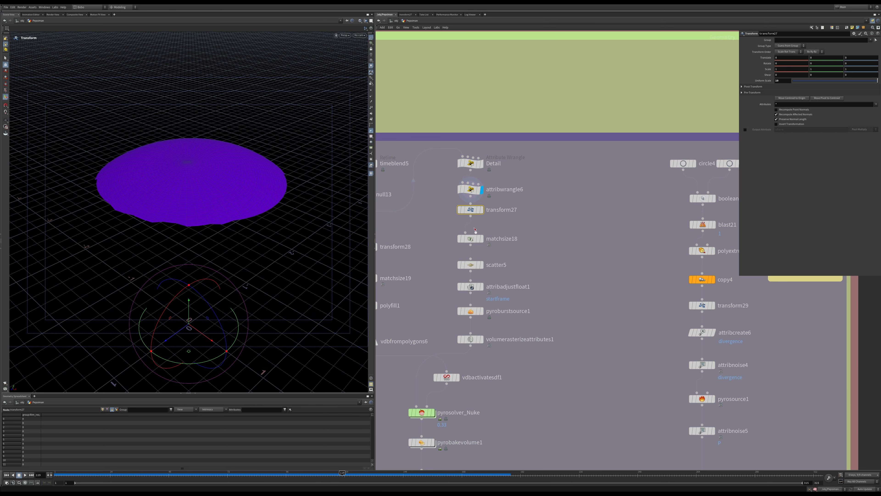
Step: Step through matchsize18, scatter5 and attribadjustfloat1 to examine the scattered points and the startframe attribute settings
click(482, 239)
click(481, 265)
click(471, 287)
click(371, 92)
scroll(252, 279, down, 3)
middle_drag(252, 279, 252, 183)
scroll(252, 184, down, 5)
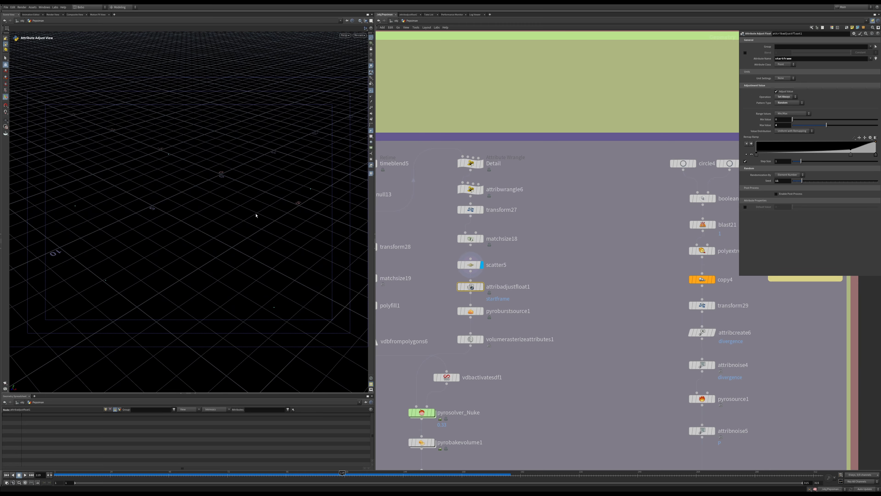
Step: Inspect pyroburstsource1 from the start of the timeline, hide the velocity trails and scrub the first frames of the burst
click(482, 286)
drag(441, 279, 481, 314)
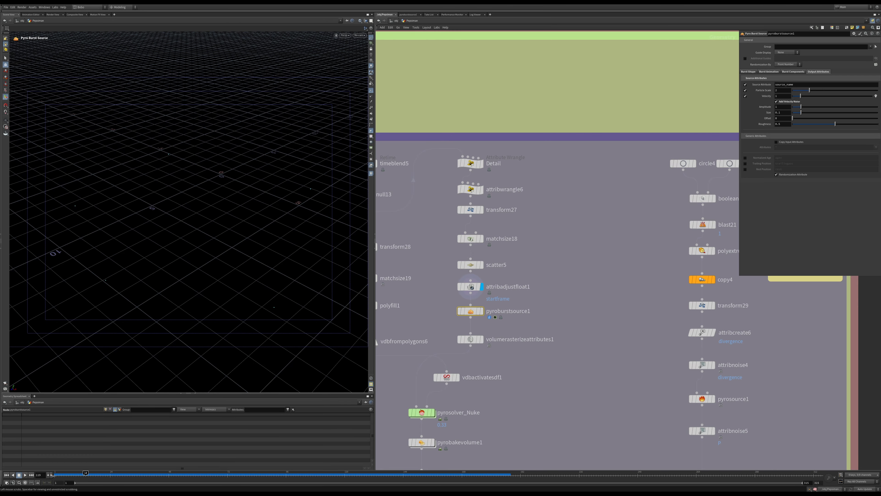
click(59, 473)
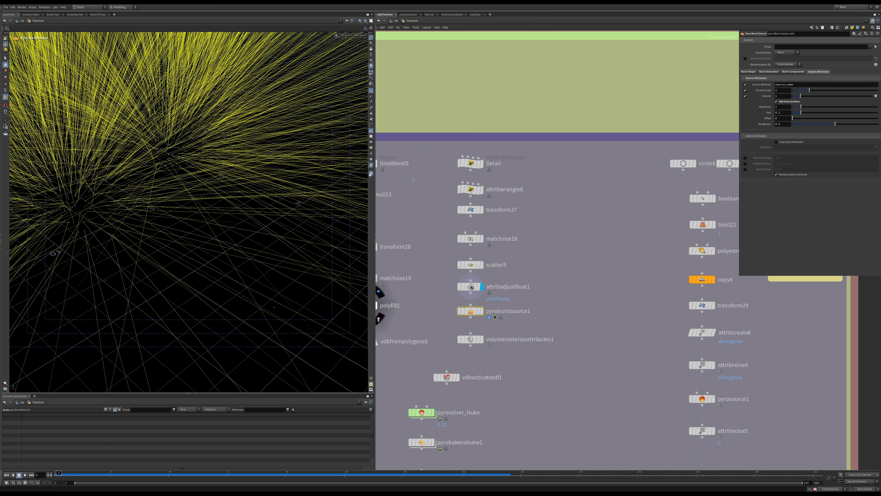
click(370, 174)
alt+right_drag(229, 191, 211, 243)
alt+middle_drag(211, 242, 200, 271)
alt+right_drag(200, 271, 176, 337)
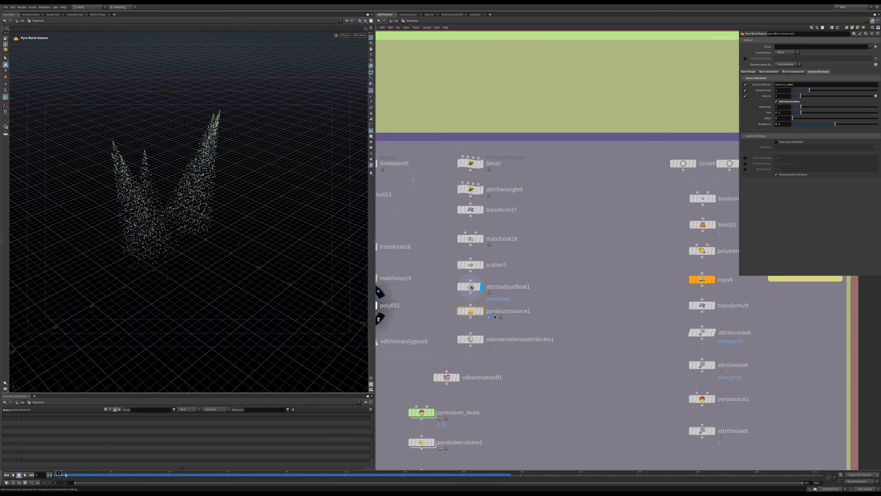
drag(60, 474, 76, 467)
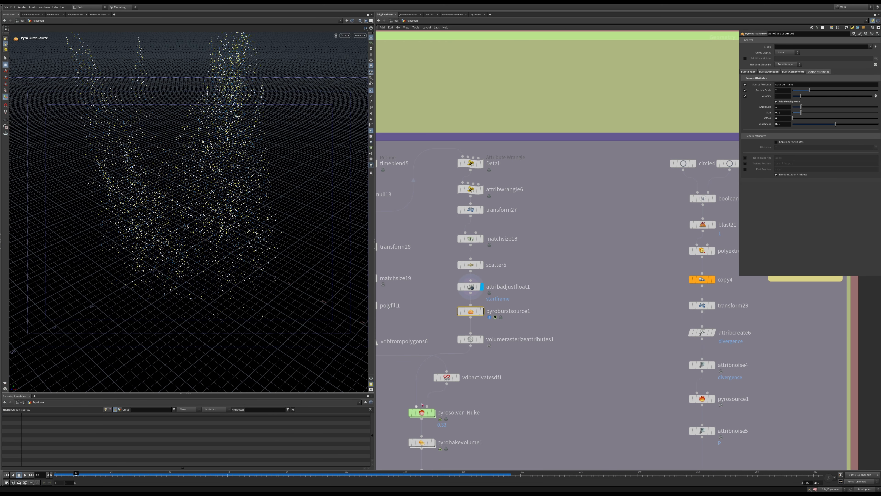
Step: Review pyroburstsource1's burst shape, animation, component and output attribute settings
click(748, 71)
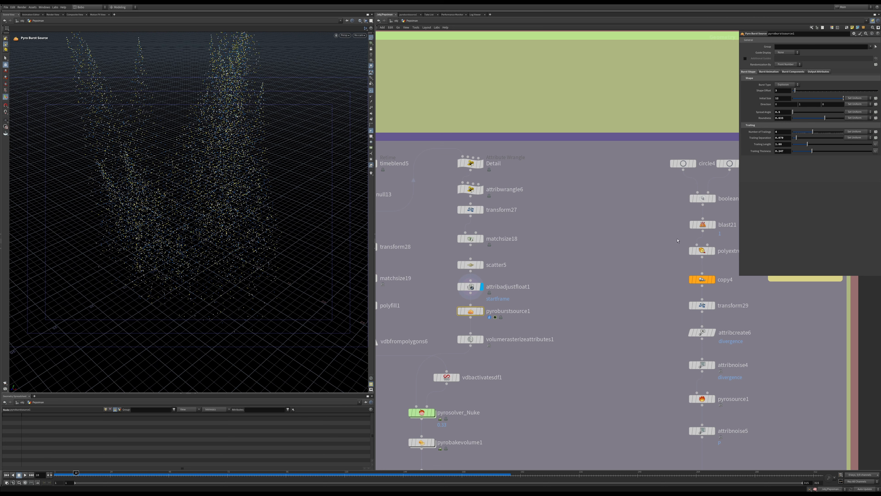
click(768, 72)
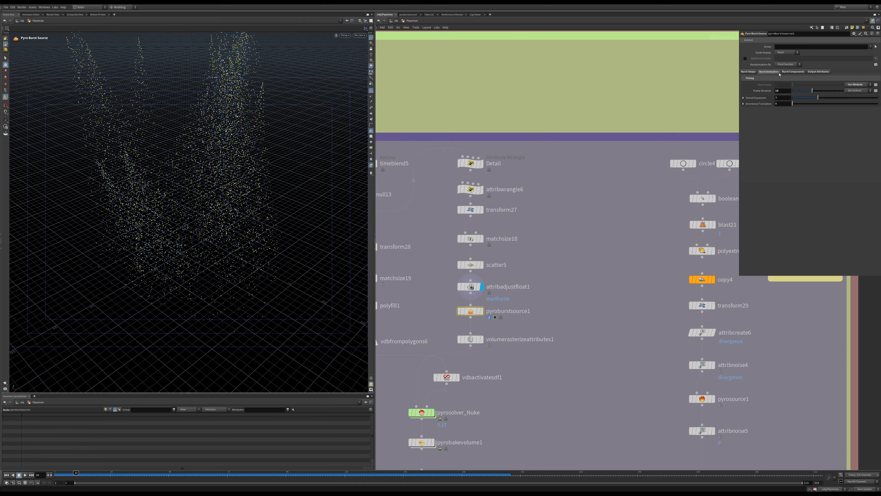
click(792, 72)
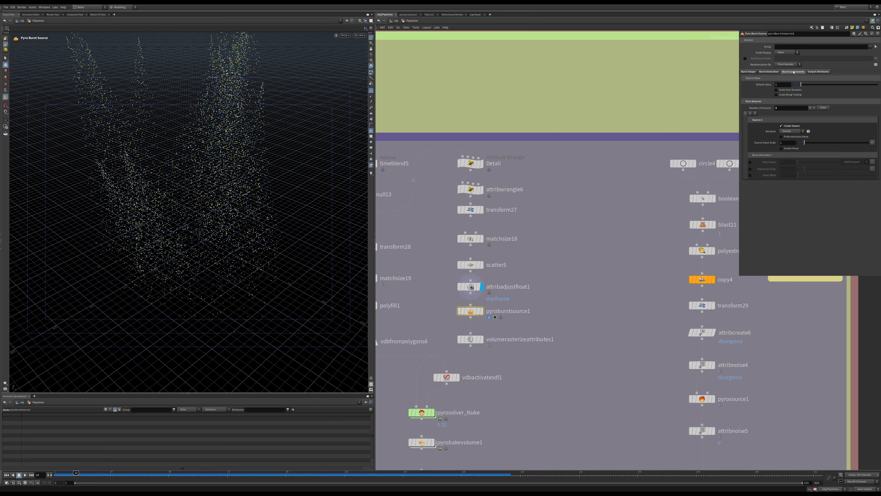
click(771, 72)
click(820, 73)
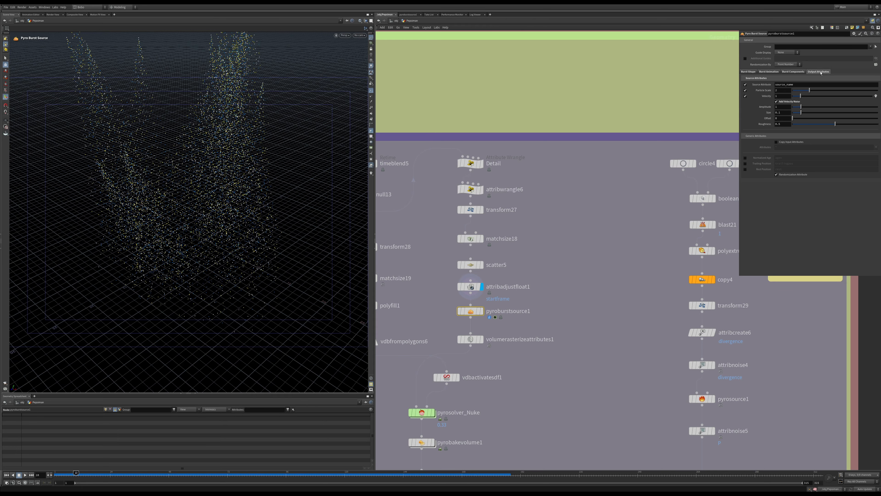
click(748, 72)
Step: Display the volumerasterizeattributes1 volumes and the vdbfrompolygons6 collision surface to compare the solver's inputs
middle_drag(496, 317, 511, 286)
drag(457, 286, 502, 314)
click(497, 307)
middle_drag(475, 336, 579, 322)
mouse_move(486, 298)
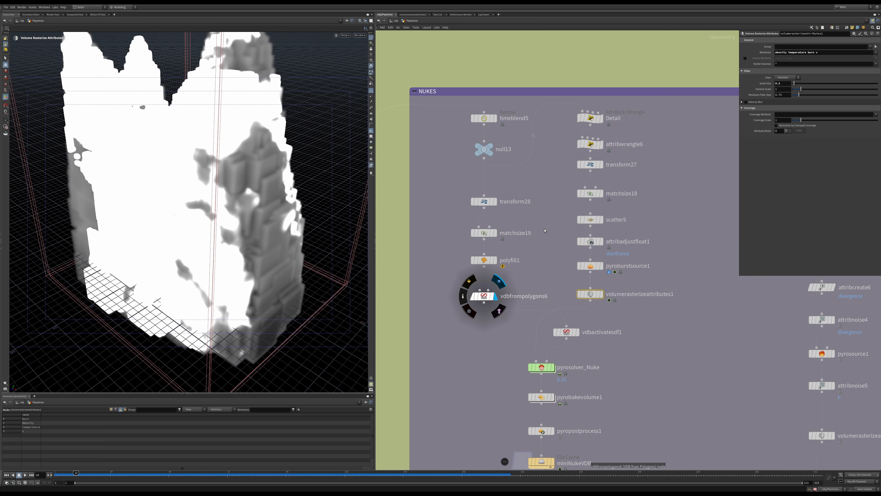
alt+drag(227, 299, 246, 246)
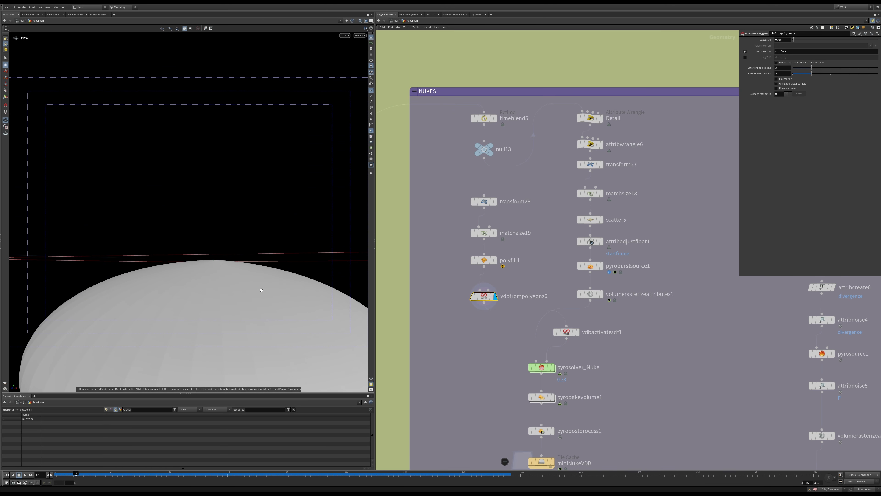
Step: Follow the chain down past pyrosolver_Nuke and display the miniNukeVDB file cache
middle_drag(546, 357, 546, 322)
middle_drag(593, 339, 569, 276)
scroll(558, 272, up, 3)
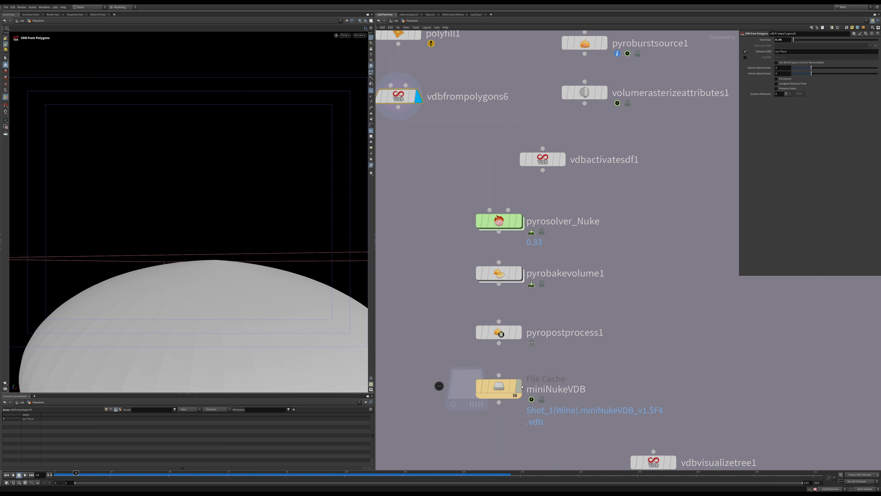
middle_drag(522, 387, 471, 289)
mouse_move(468, 289)
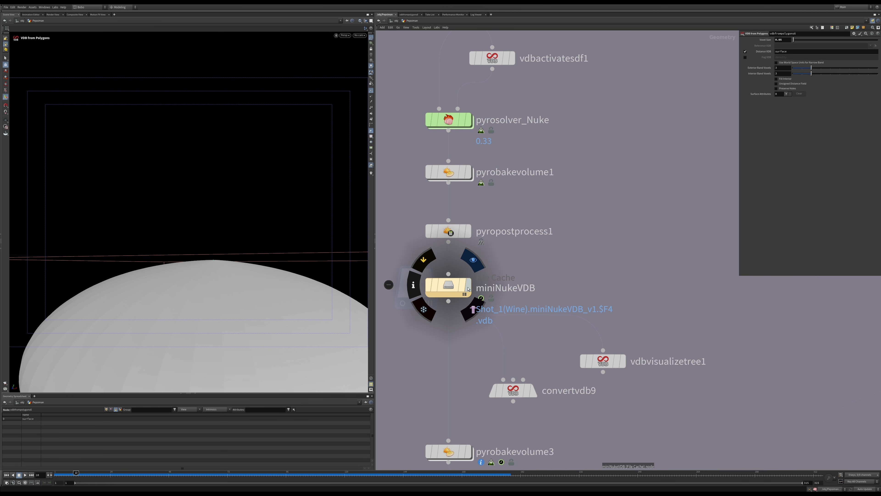
click(473, 259)
Step: Display pyrobakevolume3 and examine its shaded fire and smoke from several angles
middle_drag(471, 456, 481, 385)
click(482, 384)
click(463, 381)
alt+right_drag(245, 357, 245, 235)
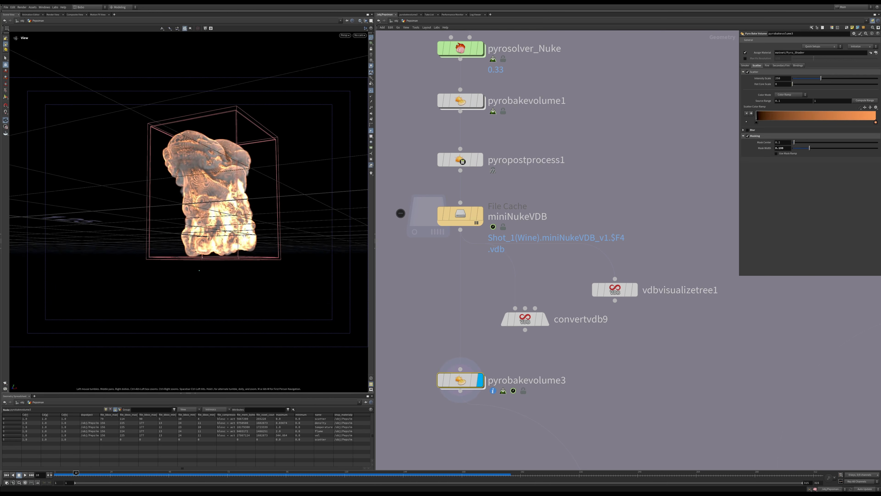
alt+drag(244, 236, 232, 291)
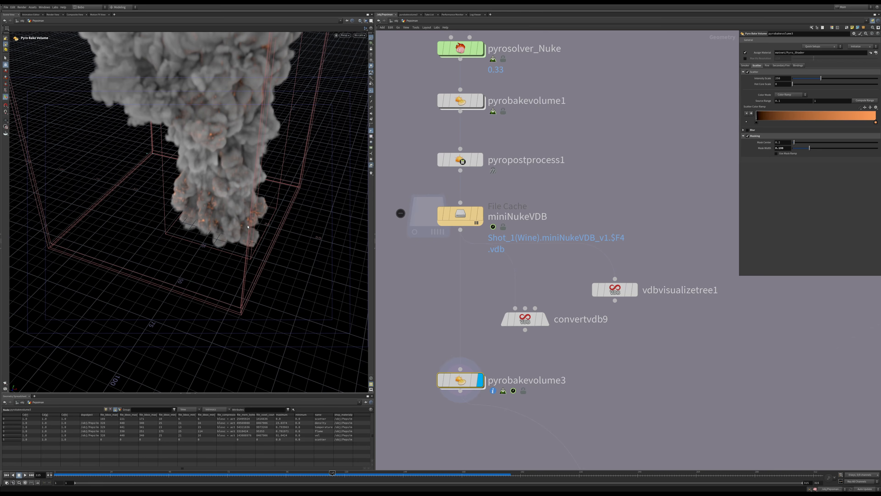
alt+drag(245, 283, 239, 351)
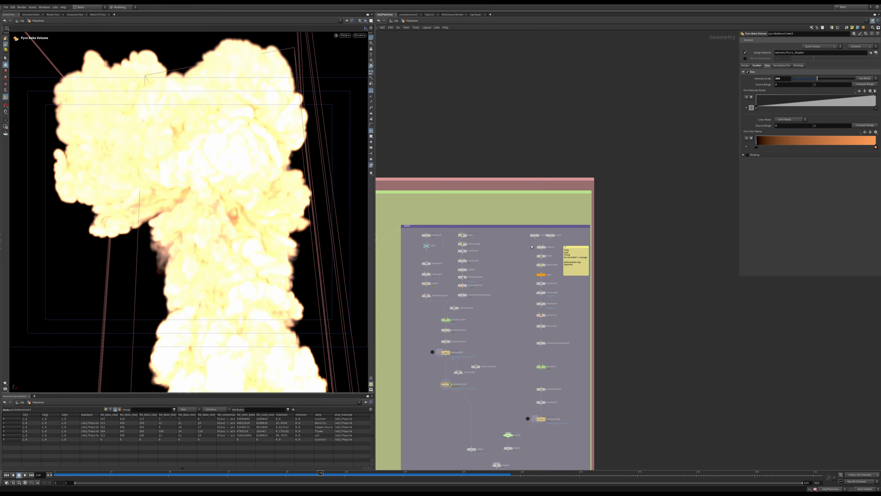
Step: Display circle3 and circle4 in turn at the head of the blast ring chain to compare their outlines
scroll(541, 240, up, 5)
drag(482, 235, 624, 262)
click(596, 245)
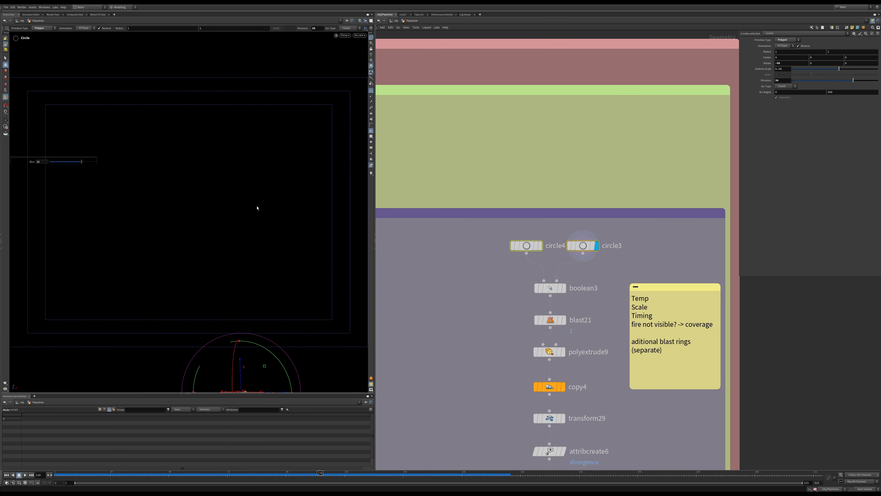
key(space+h)
alt+right_drag(269, 189, 297, 177)
click(540, 245)
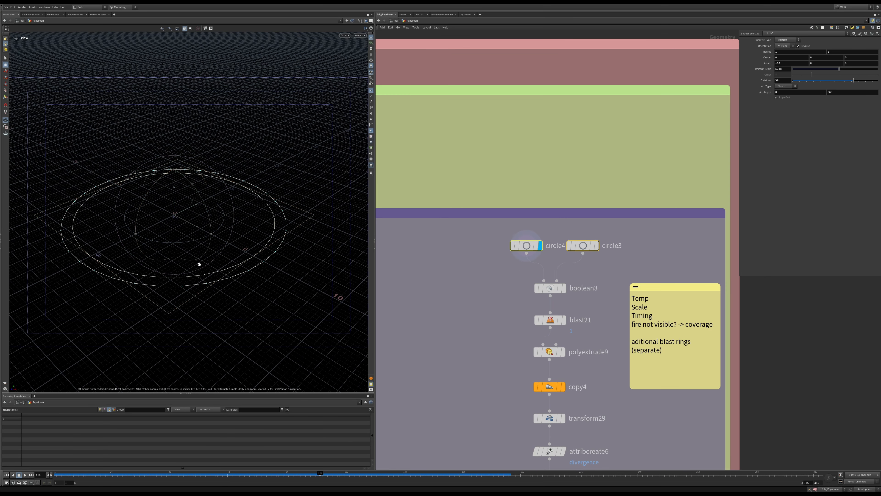
alt+right_drag(199, 266, 240, 240)
Step: Display boolean3 and switch the viewport from wireframe to shaded to inspect the subtracted circles
click(563, 287)
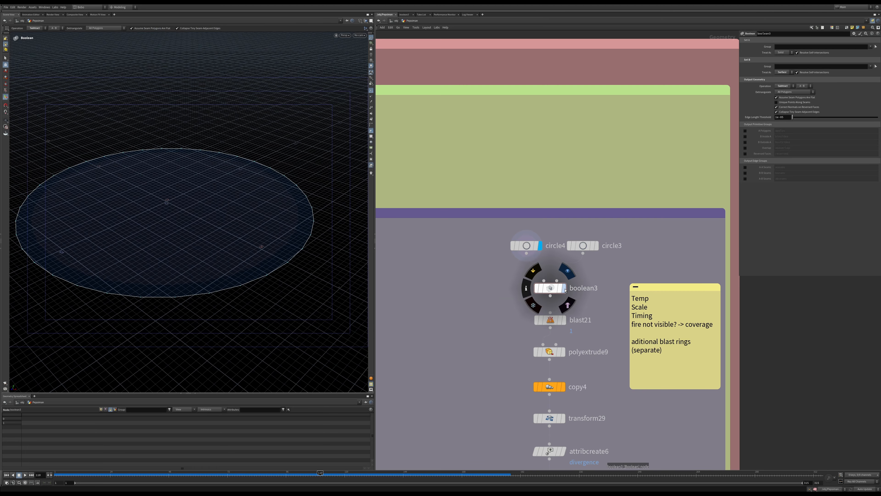
alt+right_drag(277, 273, 263, 266)
alt+drag(264, 266, 229, 256)
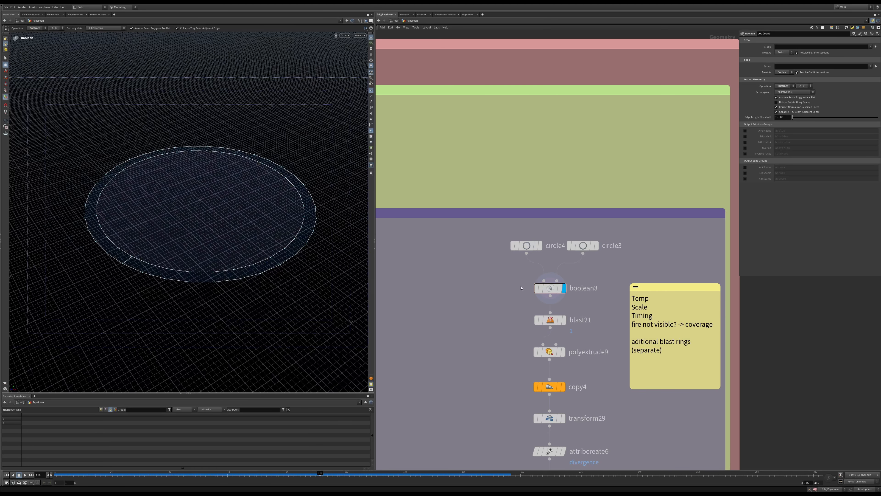
key(w)
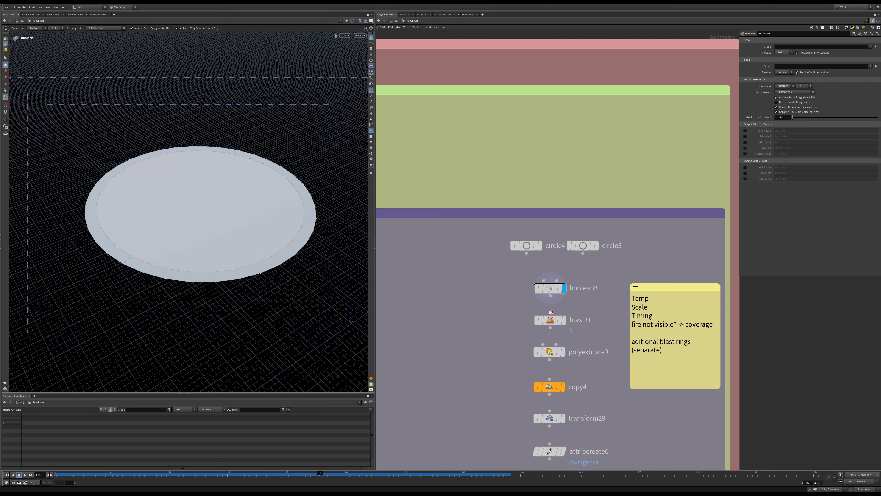
Step: Display the blast21 ring and its polyextrude9 extrusion to examine how the ring gets its thickness
click(551, 320)
click(563, 320)
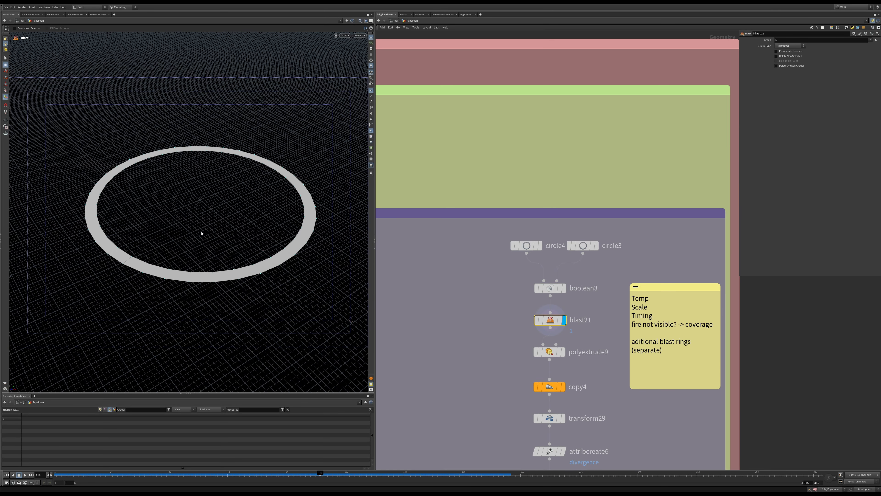
alt+drag(201, 233, 240, 210)
drag(474, 327, 561, 356)
click(563, 352)
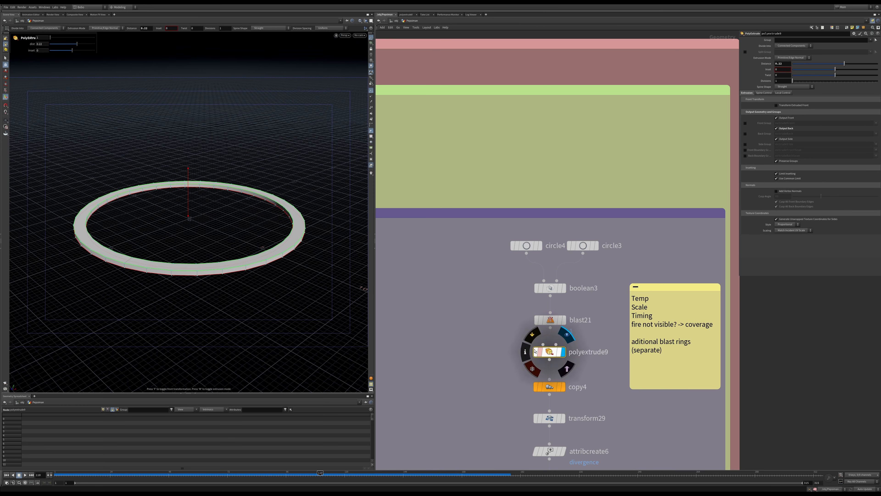
Step: Select copy4 and scrub the timeline to examine how it duplicates and scales the stacked blast rings
click(548, 387)
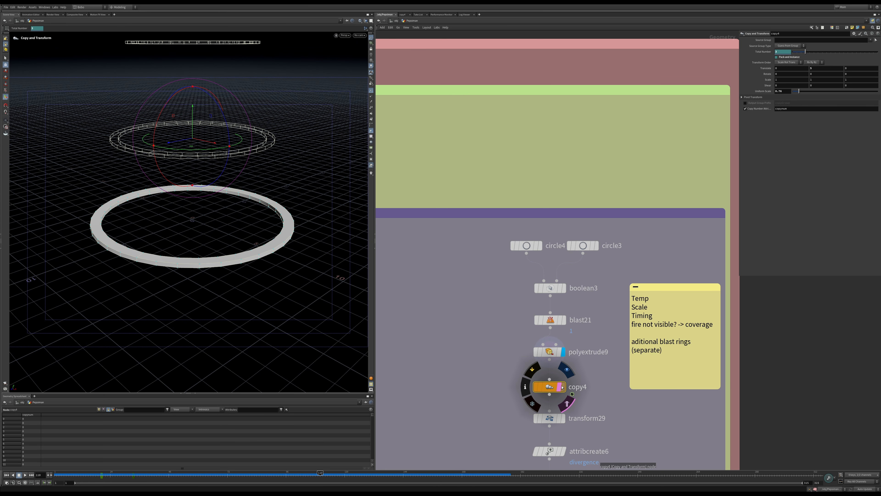
drag(563, 389, 564, 388)
click(563, 384)
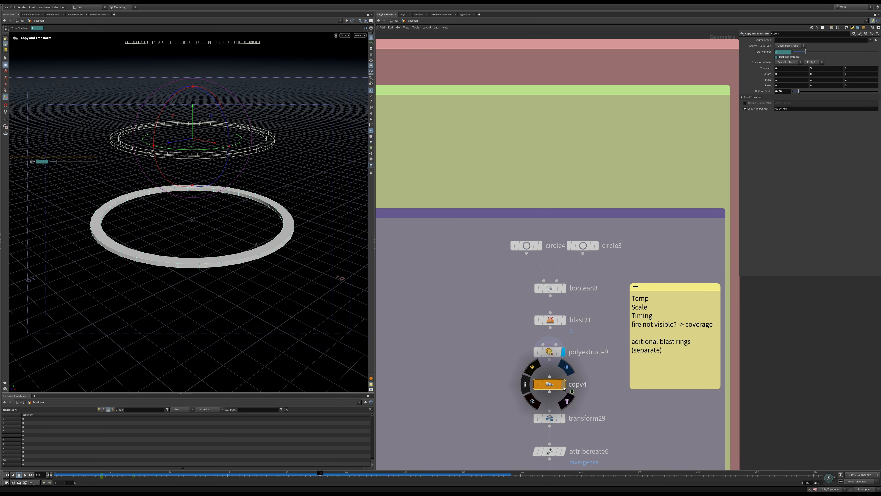
drag(99, 475, 130, 480)
Step: Display transform29 and examine the placement and scale of the stacked rings over time
click(550, 418)
click(563, 418)
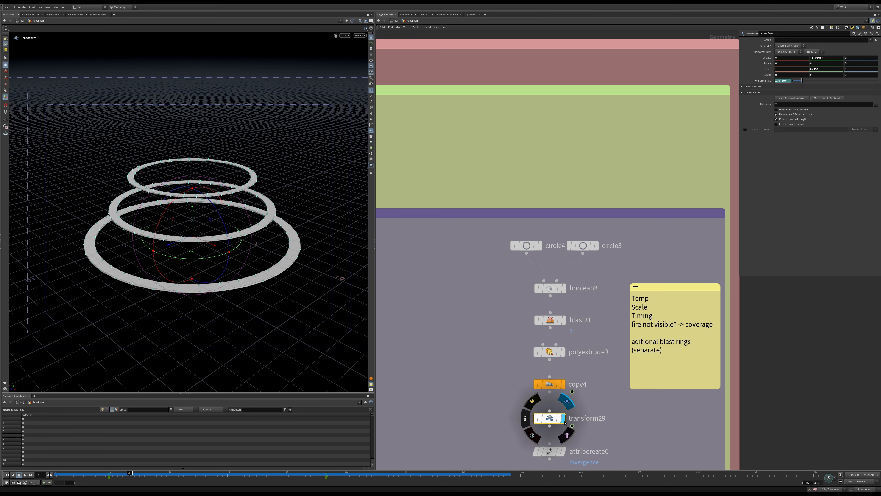
alt+right_drag(254, 266, 257, 289)
alt+middle_drag(257, 289, 225, 283)
drag(113, 474, 301, 478)
Step: Select attribnoise4 to examine its divergence noise settings and view the rings at an earlier frame
middle_drag(509, 389, 516, 268)
drag(512, 337, 590, 381)
mouse_move(568, 415)
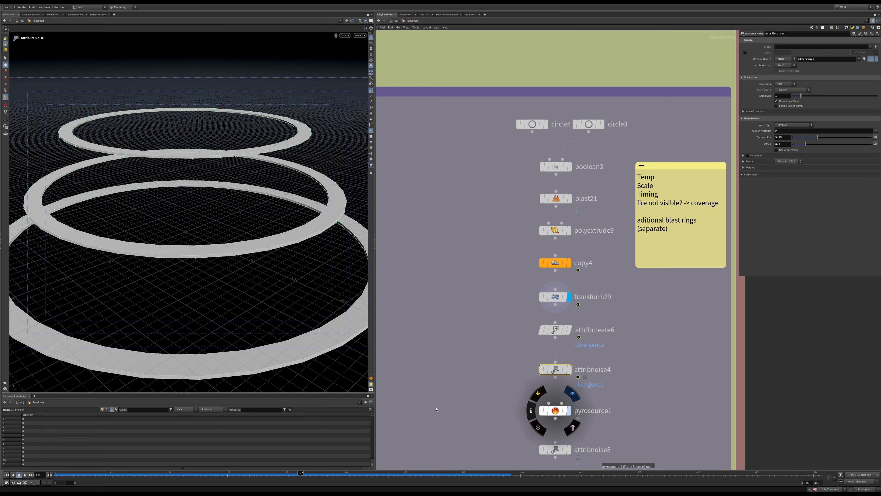
drag(210, 473, 173, 473)
alt+drag(291, 156, 294, 107)
Step: Display attribnoise5 and examine the noise-distorted ring points over several frames
middle_drag(505, 426, 496, 342)
drag(493, 356, 596, 383)
click(560, 366)
alt+drag(166, 229, 173, 254)
drag(118, 473, 179, 472)
Step: Follow the blast ring chain through pyropostprocess2 and display the miniNuke_Rings cache
middle_drag(455, 369, 478, 343)
scroll(478, 343, down, 5)
middle_drag(492, 253, 626, 260)
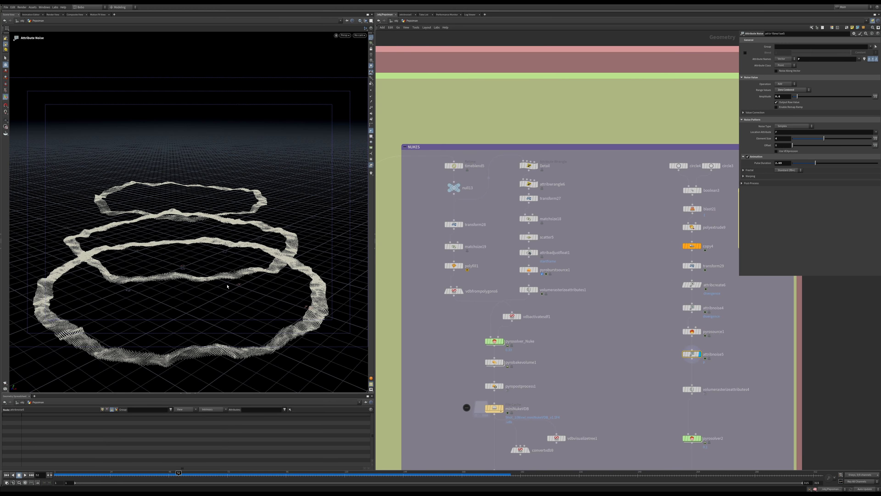
key(Escape)
drag(259, 286, 263, 252)
middle_drag(656, 393, 510, 214)
drag(524, 295, 450, 222)
drag(501, 241, 530, 258)
drag(526, 299, 558, 308)
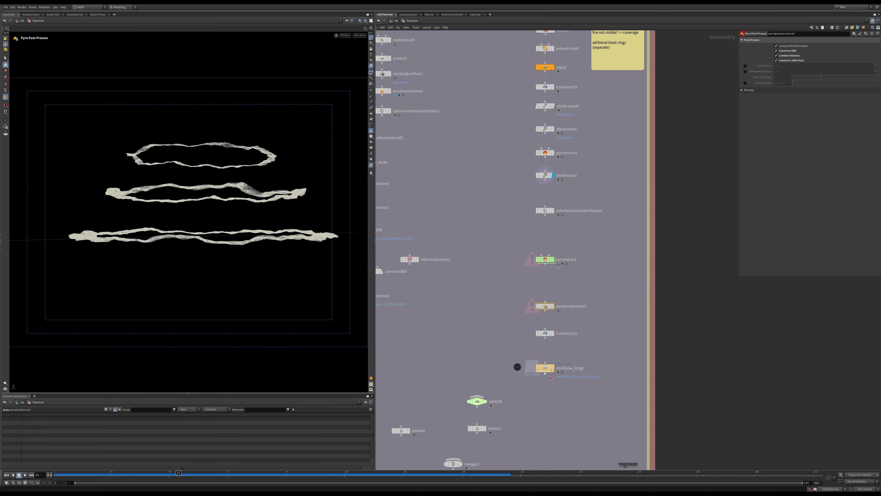
mouse_move(554, 369)
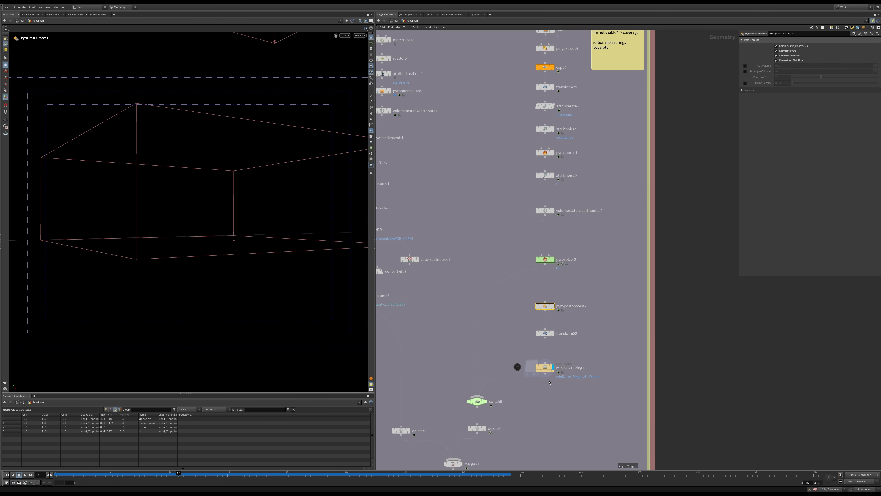
key(space+h)
Step: Display the final pyro bake volume below the merge node and inspect the combined explosion and blast rings
scroll(228, 182, down, 2)
middle_drag(465, 277, 487, 175)
click(483, 386)
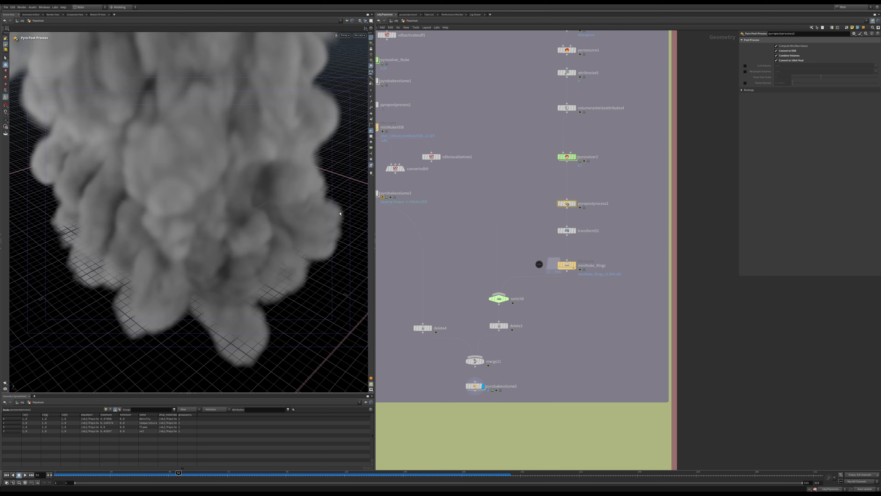
scroll(234, 303, down, 10)
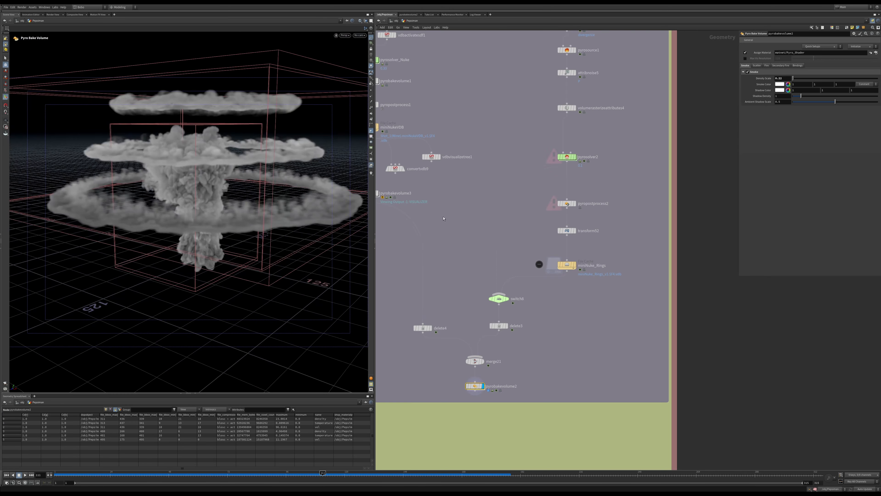
Step: Disable dynamics simulation and select the pyrosolver_Nuke node to show its parameters
middle_drag(426, 200, 530, 363)
scroll(500, 223, up, 5)
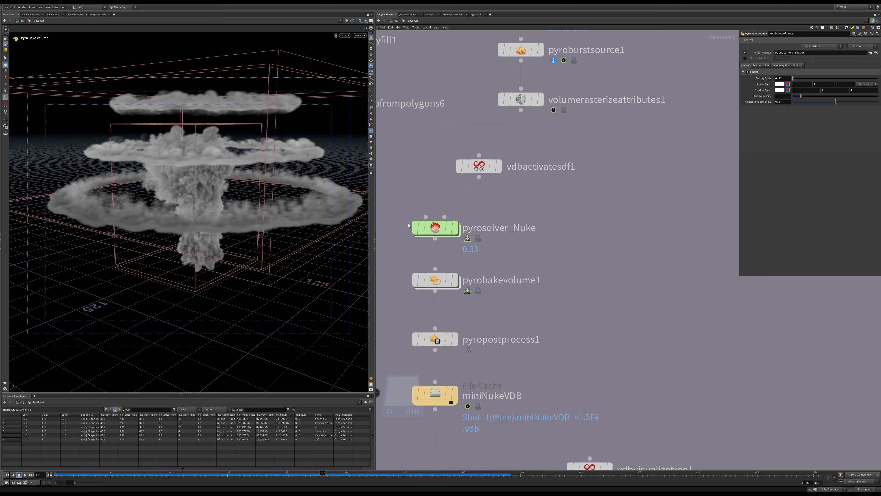
click(814, 489)
middle_drag(534, 278, 584, 322)
drag(571, 325, 499, 305)
drag(569, 293, 456, 252)
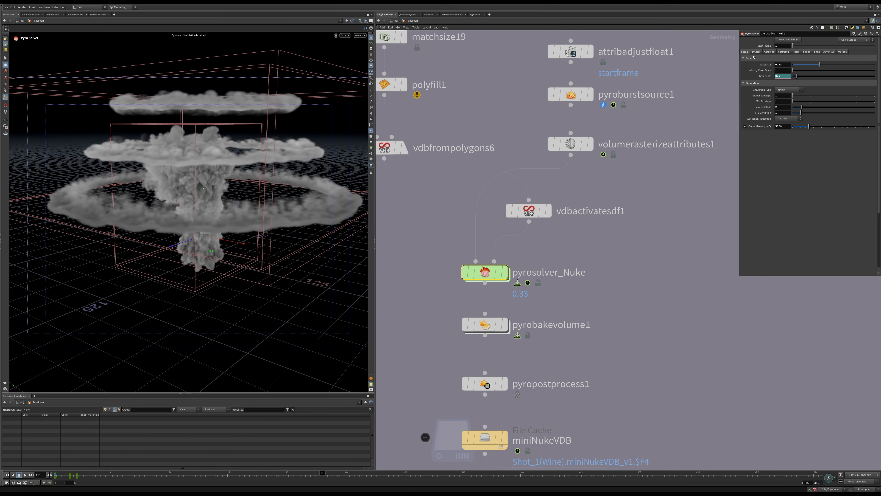
Step: Scrub the timeline to review pyrosolver_Nuke's animated time scale and inspect its collision and sourcing settings
mouse_move(52, 472)
mouse_down()
mouse_move(64, 473)
mouse_move(56, 472)
mouse_up()
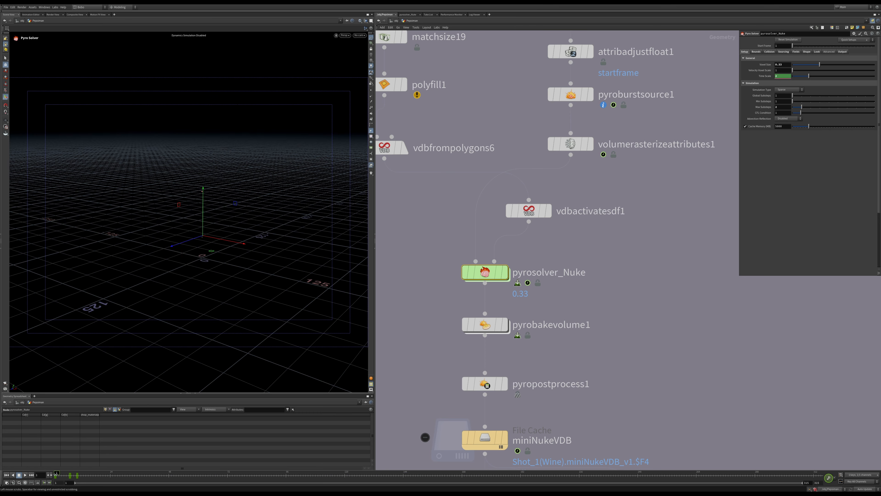
drag(56, 472, 150, 479)
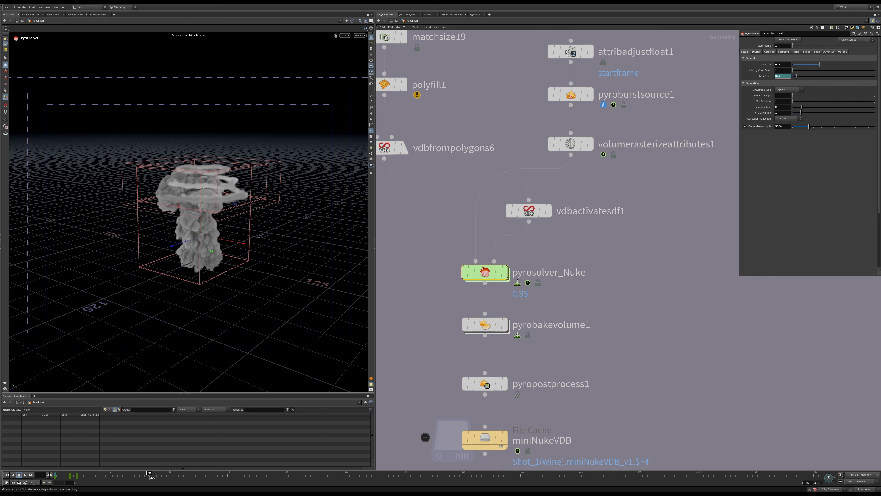
click(770, 51)
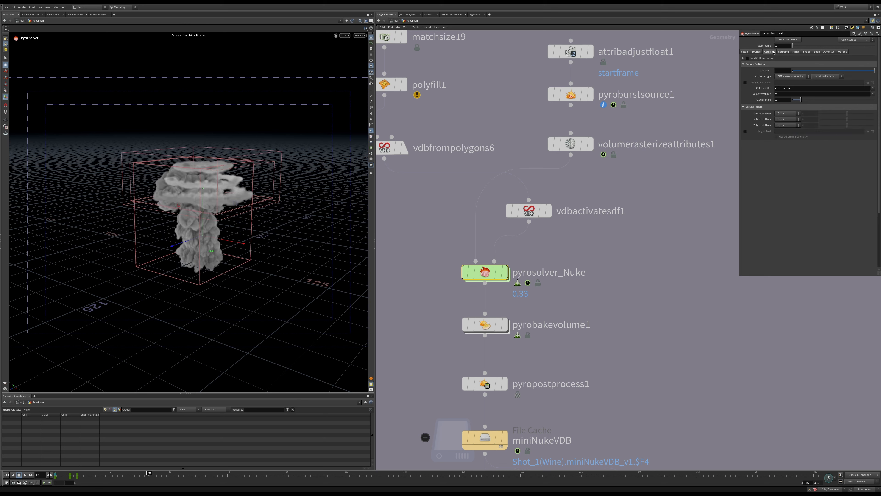
click(784, 51)
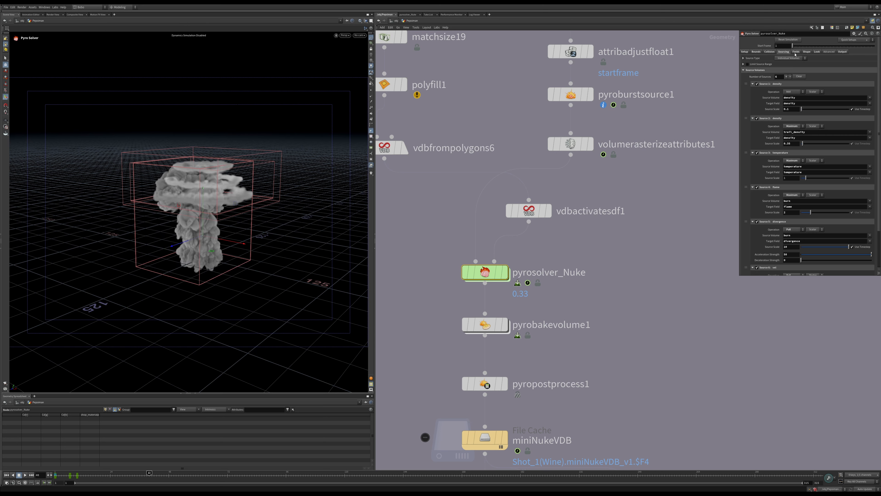
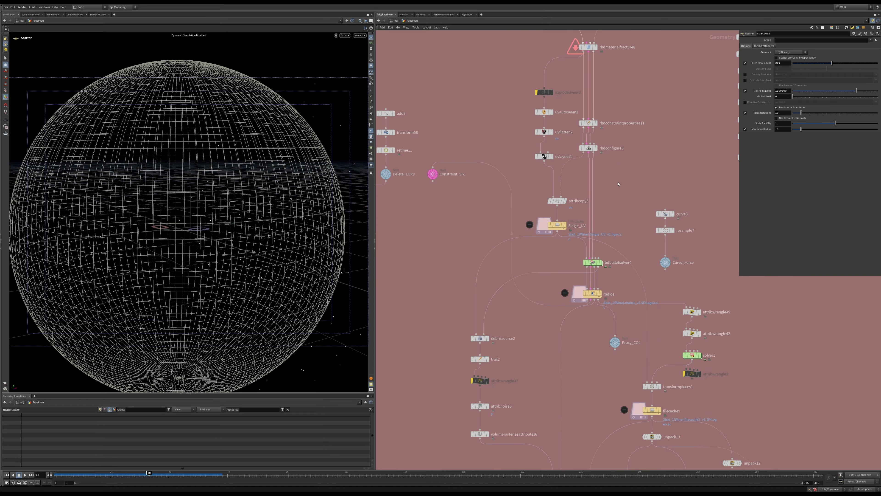
Step: Display the Single_UV file cache and examine the UV-textured fractured sphere up close
scroll(289, 201, down, 3)
alt+drag(242, 200, 246, 248)
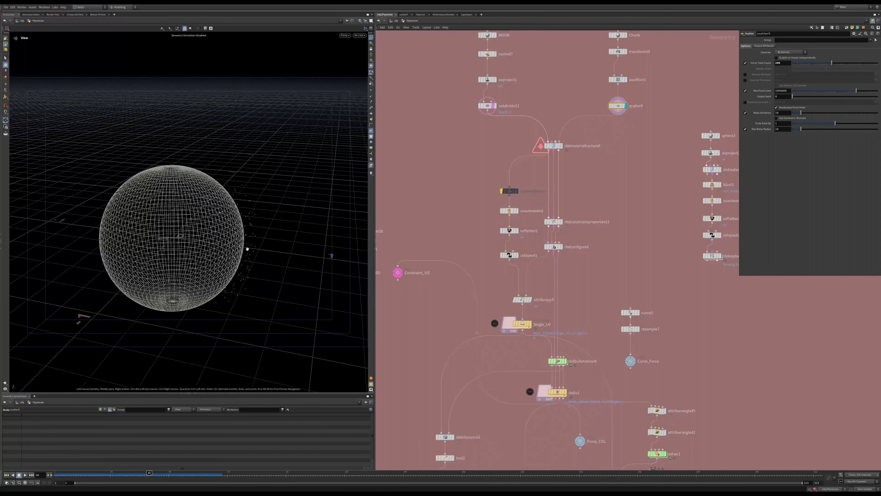
click(529, 325)
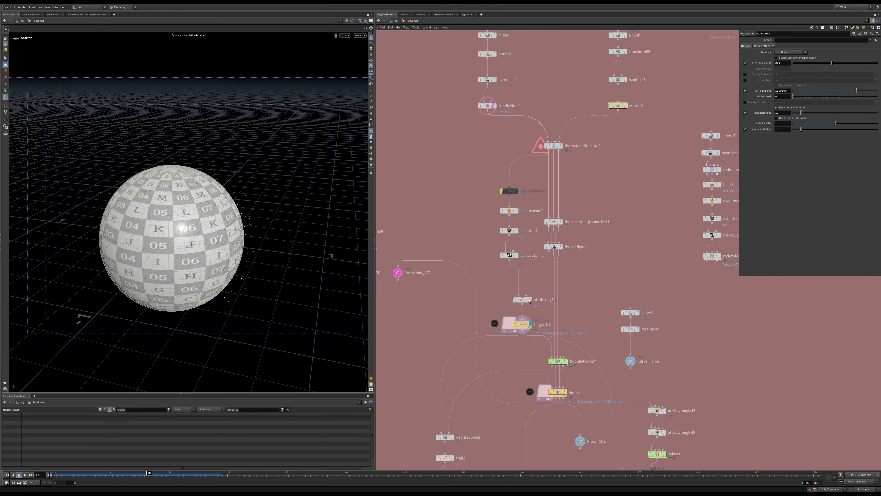
click(521, 323)
alt+drag(234, 244, 225, 239)
alt+right_drag(226, 239, 227, 180)
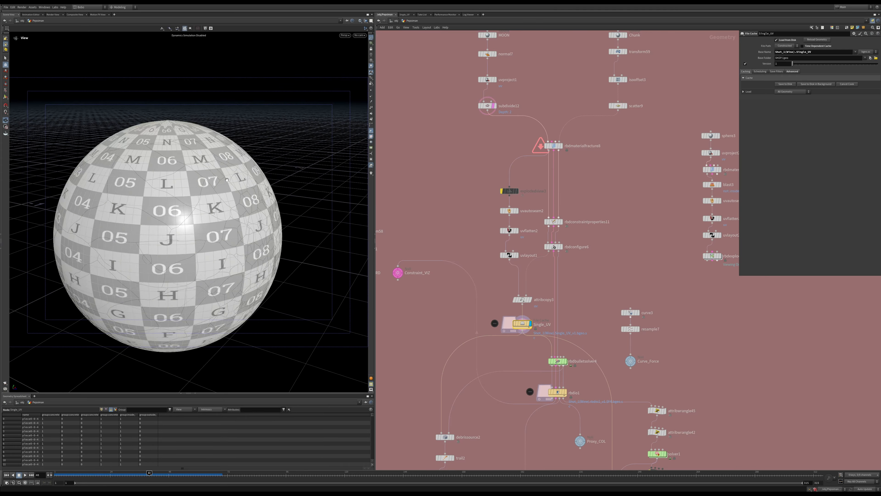
Step: Add an Exploded View node below and connected to the Single_UV cache
middle_drag(503, 341, 513, 273)
key(Tab)
text(expl)
key(Return)
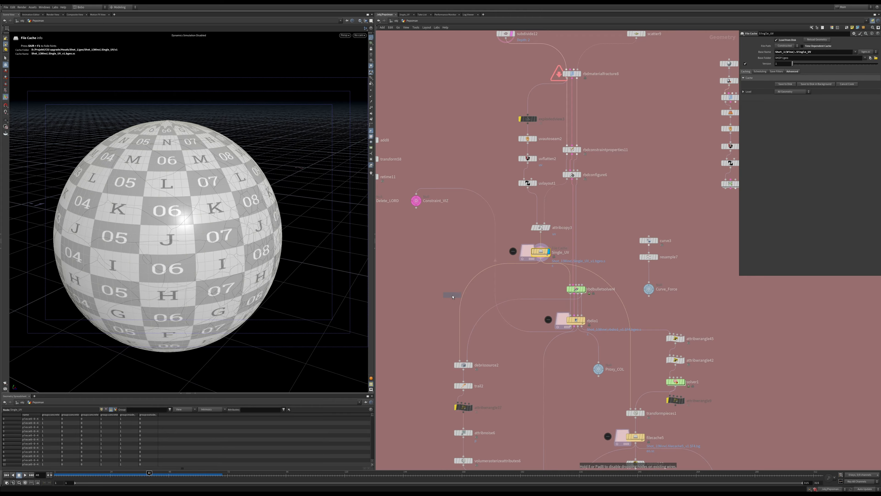
click(444, 299)
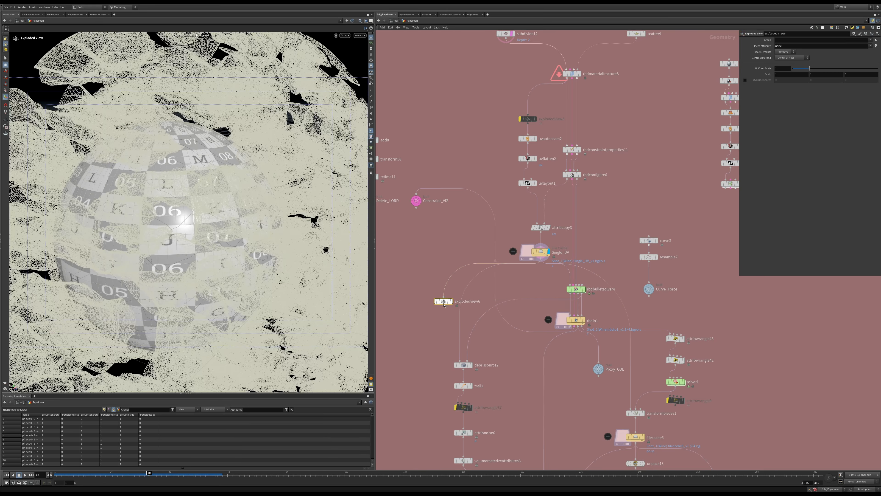
Step: Display the exploded view of Single_UV and examine the separated fracture pieces from several angles
double_click(443, 301)
scroll(295, 252, down, 10)
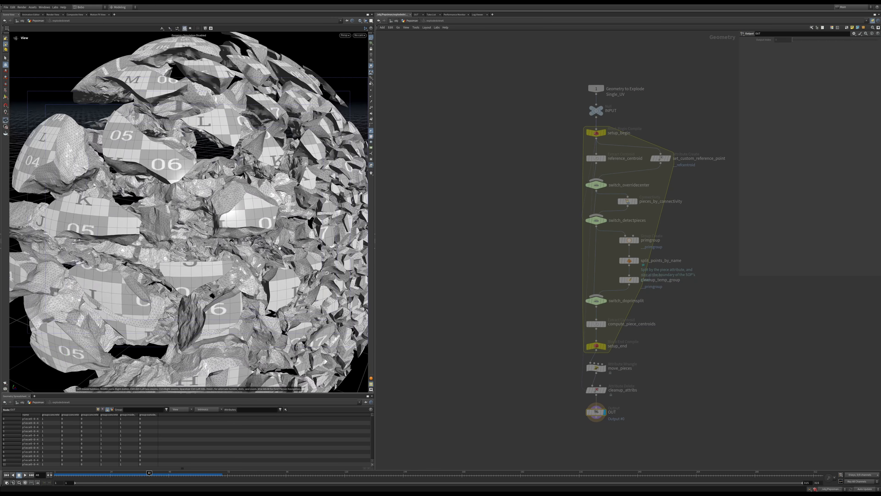
drag(255, 248, 235, 161)
drag(240, 255, 146, 220)
drag(221, 203, 271, 232)
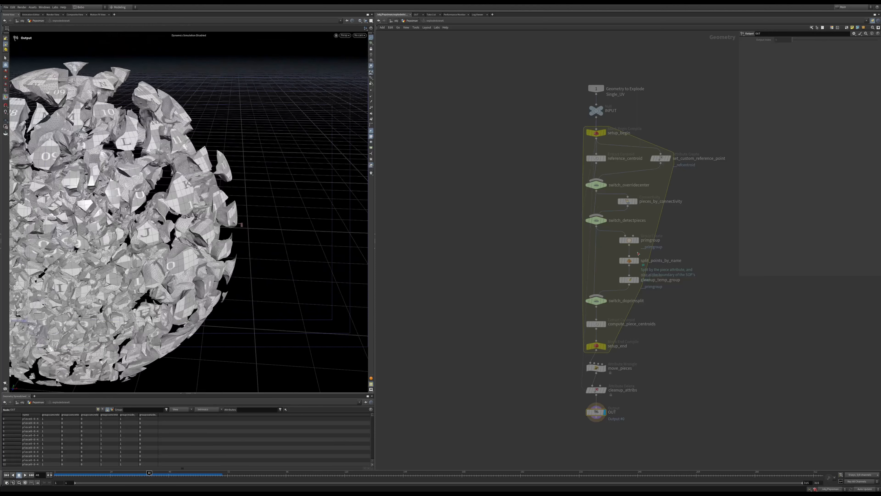
key(u)
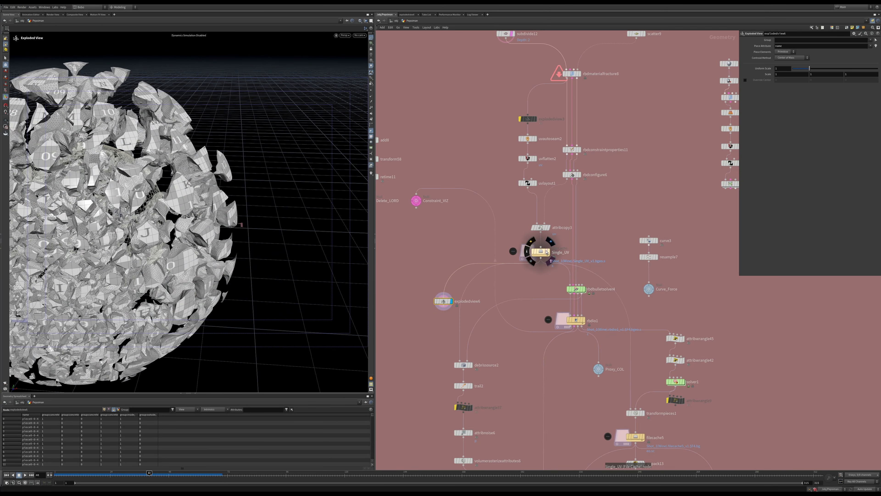
Step: Display the Single_UV cache again and locate the separate sphere3 fracture chain beside the main network
click(550, 243)
click(539, 251)
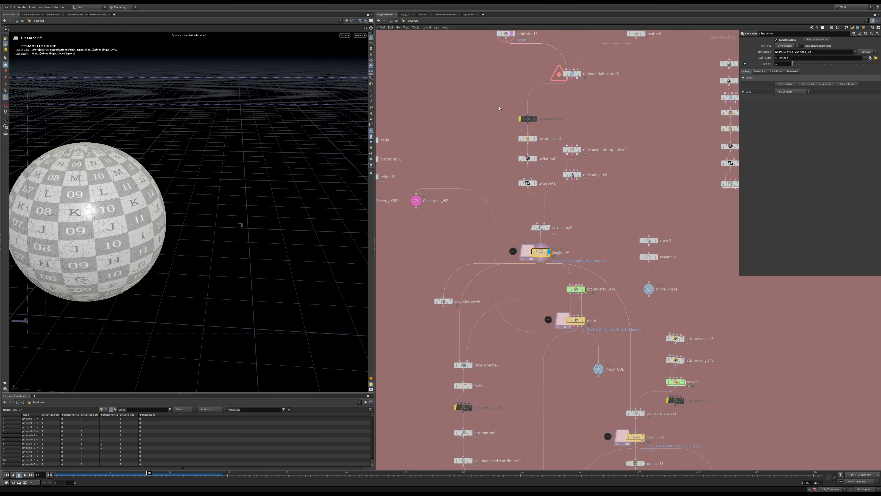
middle_drag(614, 139, 541, 174)
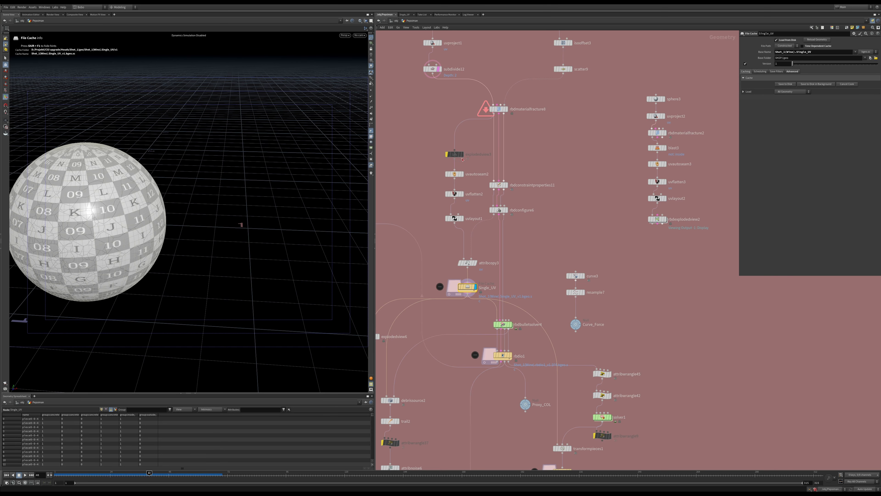
mouse_move(454, 189)
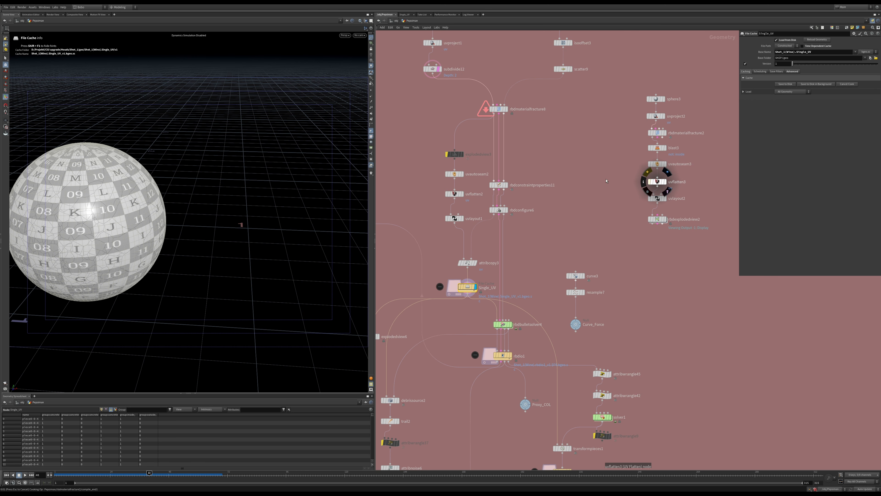
middle_drag(633, 172, 596, 244)
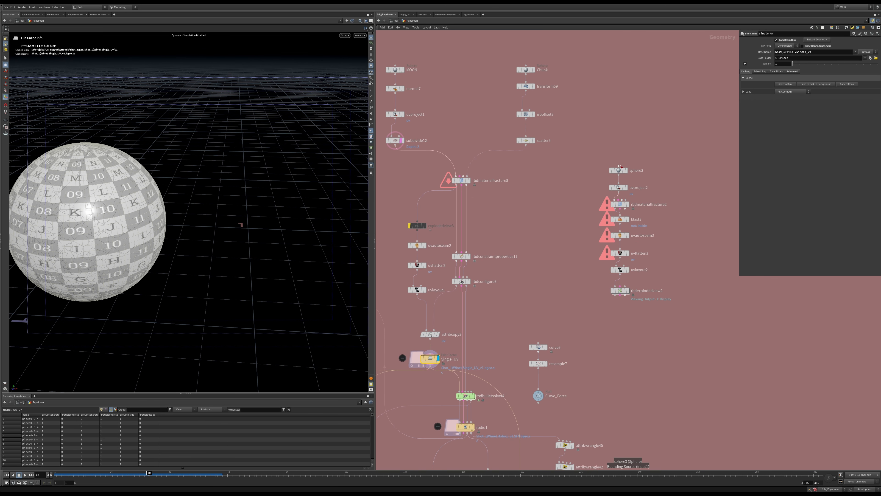
Step: Display sphere3, its UV projection and rbdmaterialfracture2 in turn to examine the start of the test chain
click(627, 170)
click(618, 170)
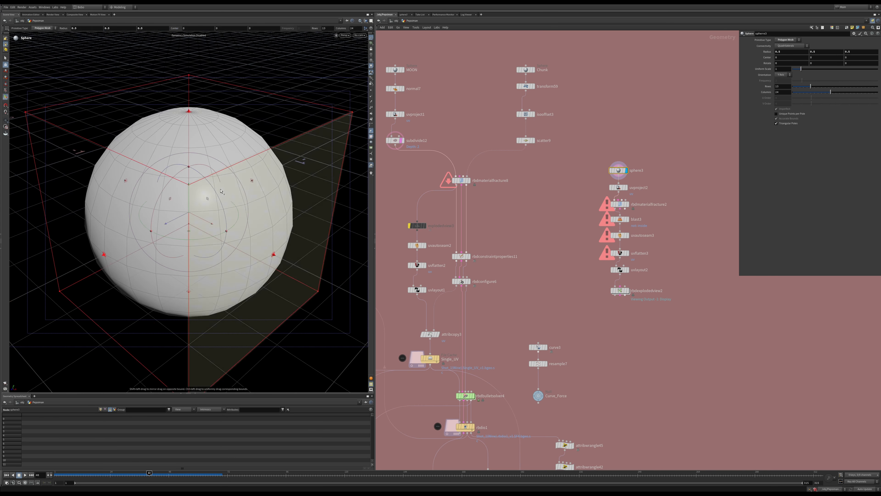
click(626, 188)
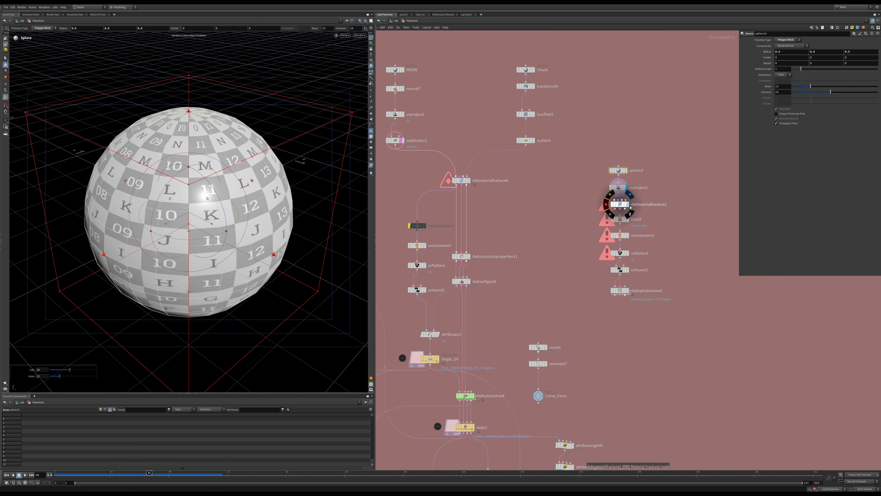
alt+right_drag(145, 222, 138, 211)
alt+drag(138, 211, 210, 180)
alt+right_drag(215, 200, 204, 202)
alt+drag(205, 202, 197, 208)
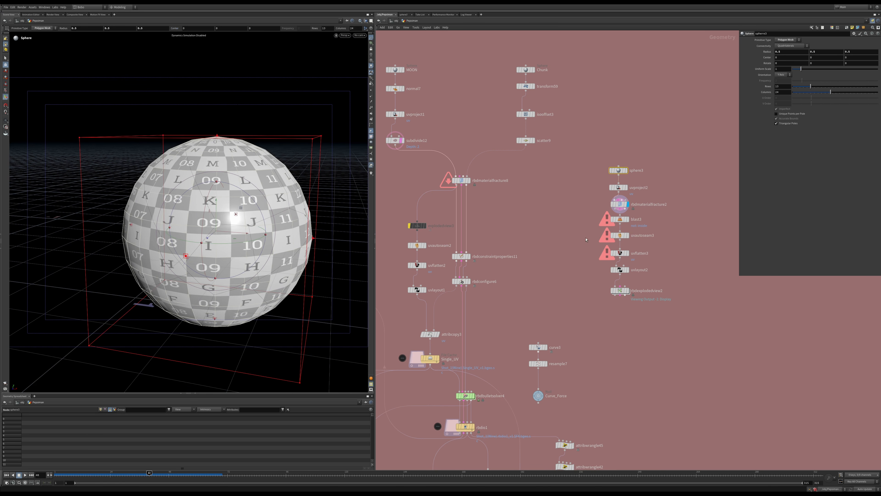
Step: Move the RBD Exploded View node beside the sphere3 chain, display it and set its uniform scale to 2.76
drag(615, 290, 543, 252)
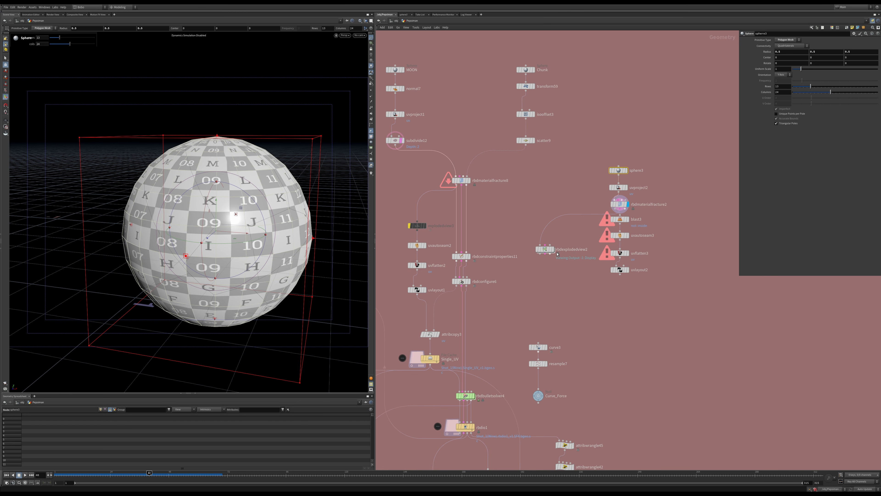
click(550, 249)
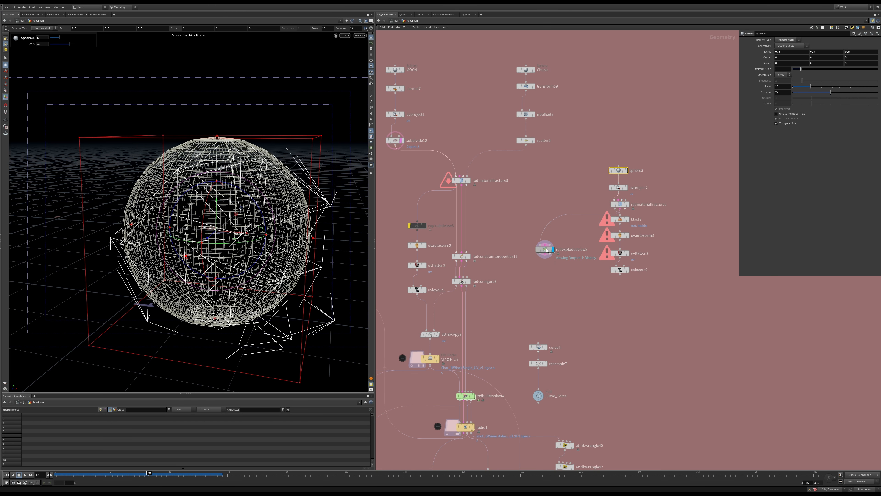
click(546, 249)
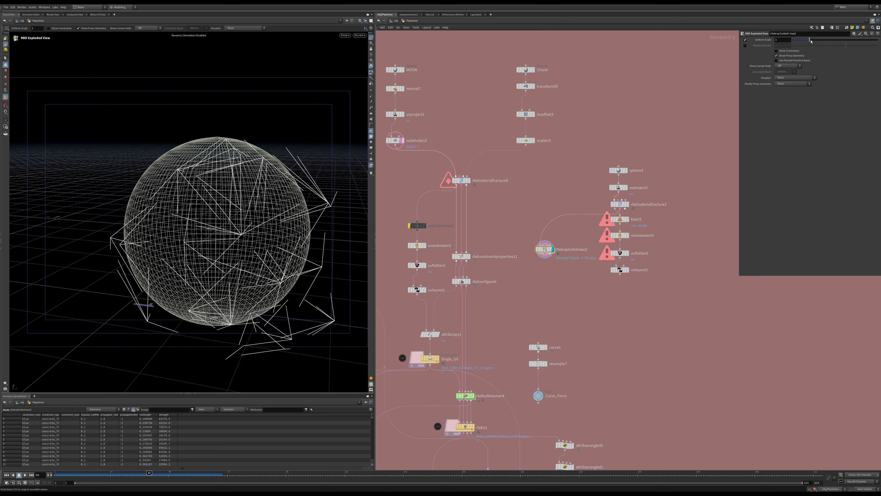
drag(810, 40, 840, 40)
mouse_move(623, 206)
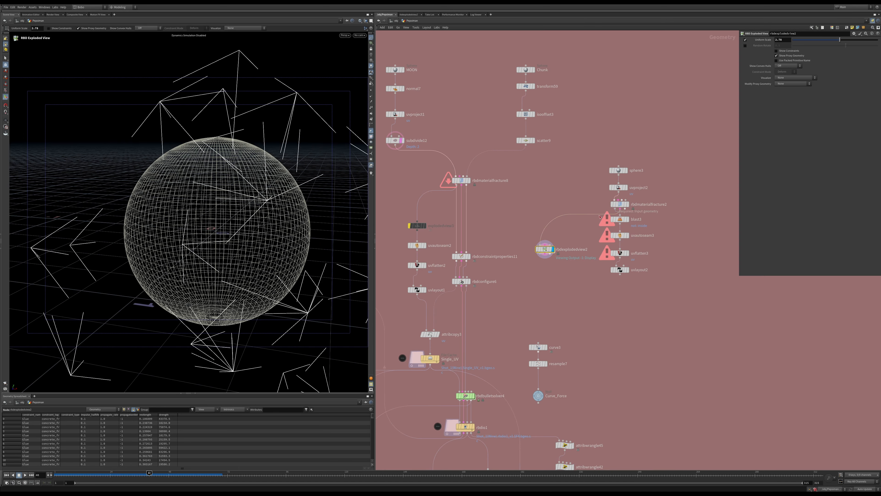
Step: Examine the exploded fracture pieces of the test sphere from several angles and at close range
drag(537, 244, 539, 245)
alt+drag(235, 185, 257, 208)
alt+right_drag(257, 208, 228, 158)
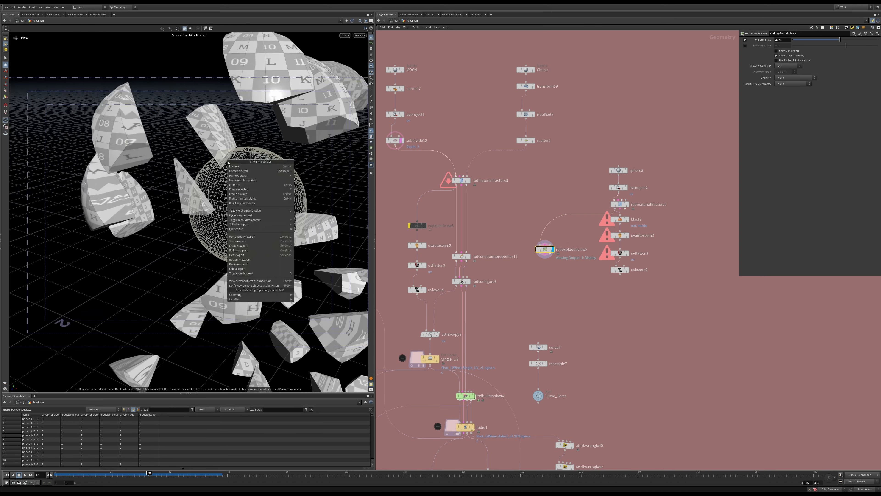
click(171, 202)
alt+drag(100, 219, 260, 193)
alt+middle_drag(133, 197, 224, 287)
alt+right_drag(223, 286, 275, 370)
alt+drag(257, 145, 295, 114)
alt+middle_drag(295, 114, 290, 52)
alt+drag(258, 217, 274, 302)
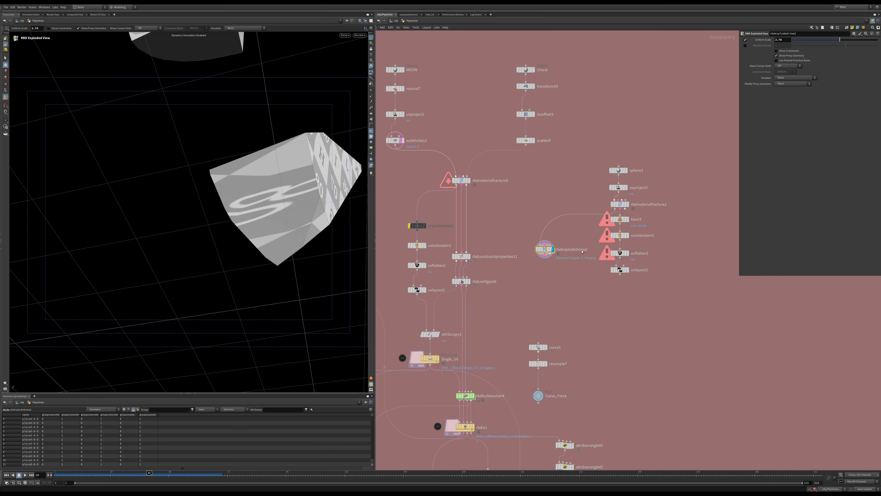
Step: Move the rbdexplodedview2 node below the sphere3 chain, and display blast3 to examine the isolated inside faces
middle_drag(570, 204, 497, 221)
scroll(497, 222, up, 3)
click(447, 349)
drag(431, 296, 473, 390)
click(564, 245)
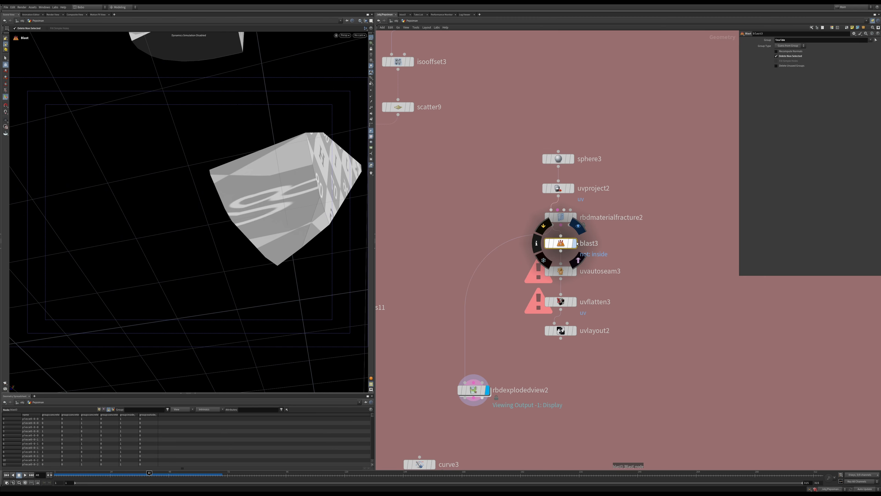
drag(254, 237, 218, 184)
Step: Display uvautoseam3 to examine its seams, and display uvflatten3 with its flattened UV islands in the UV view
click(567, 272)
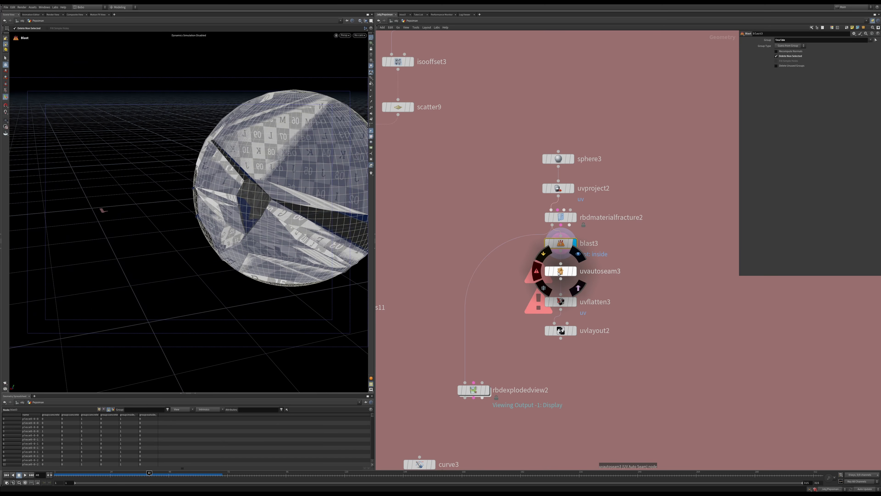
click(574, 271)
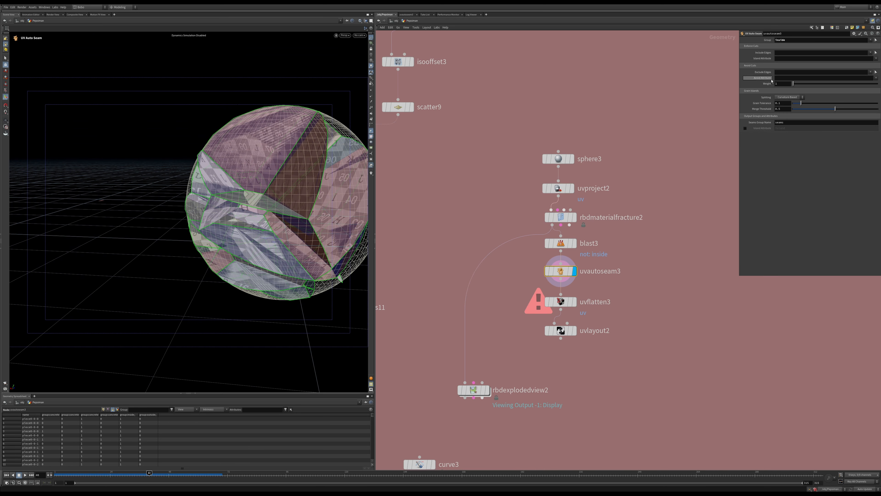
click(565, 303)
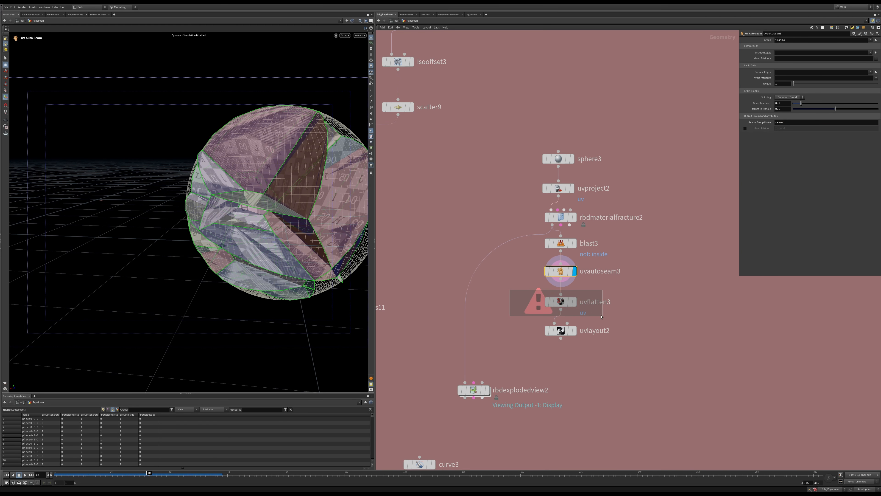
click(574, 302)
key(Escape)
scroll(145, 240, up, 3)
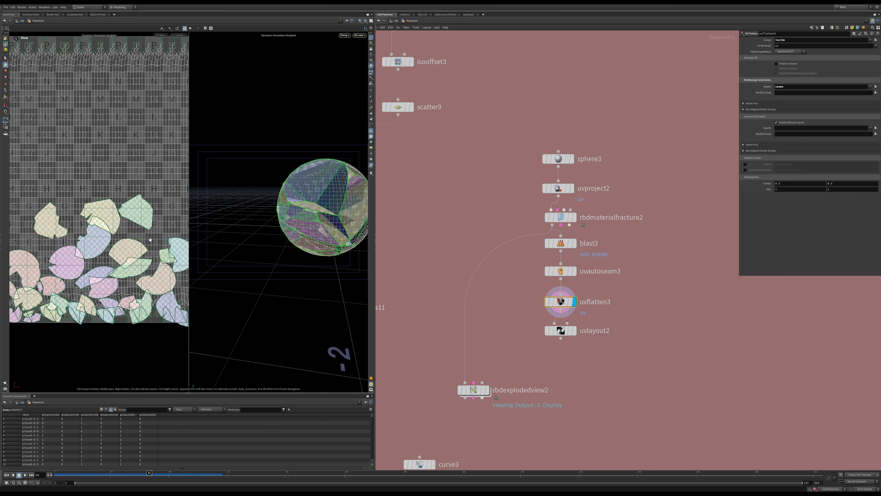
Step: Switch the display back to uvautoseam3 and again to uvflatten3 to compare the seams with the UV islands
click(574, 271)
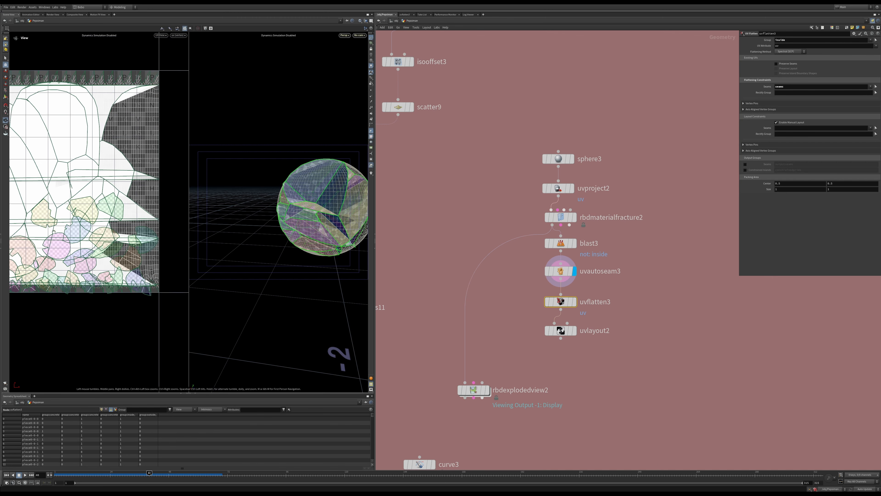
click(557, 270)
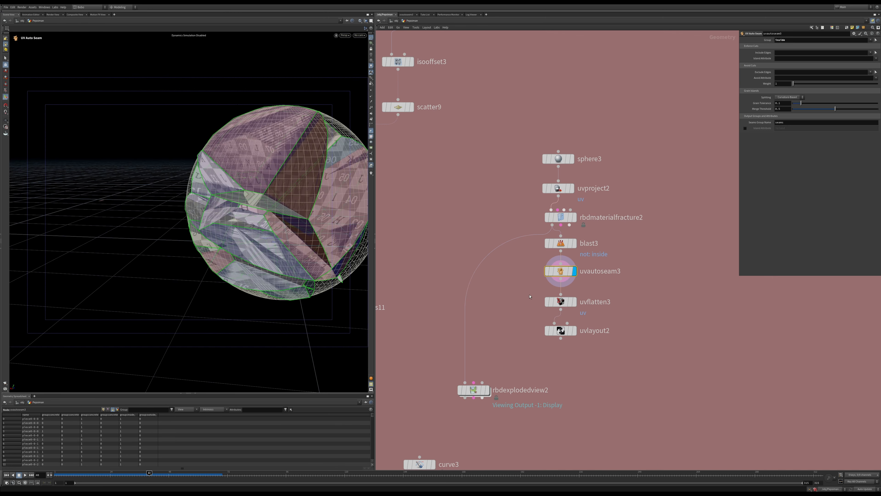
click(563, 302)
click(575, 302)
key(Escape)
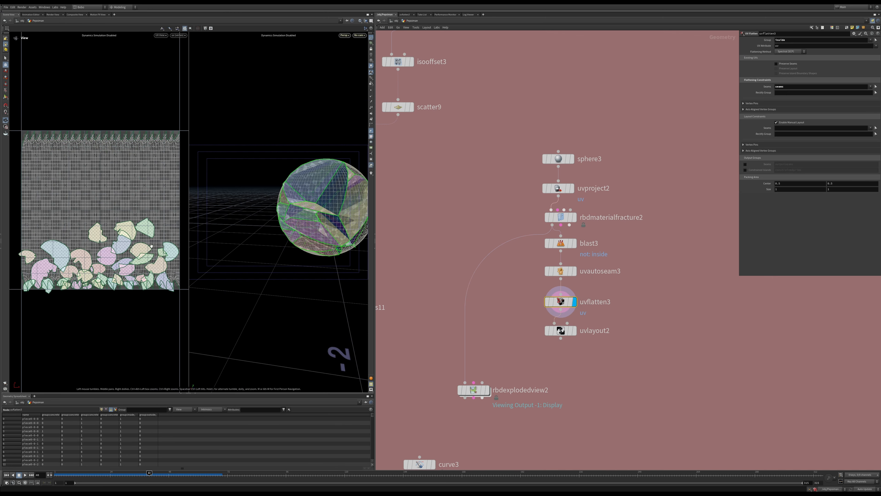
scroll(336, 248, up, 1)
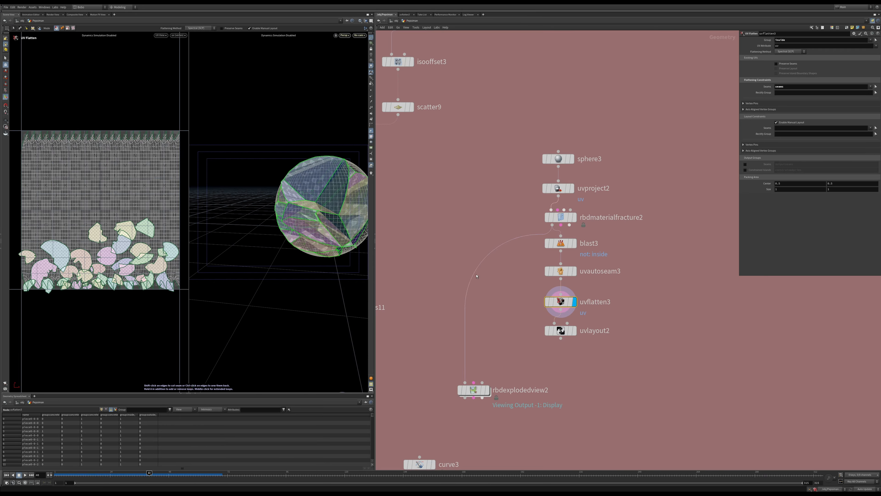
Step: Display uvlayout2 to examine the packed UVs, and attach rbdexplodedview2 below it and display the exploded result
drag(561, 341, 605, 346)
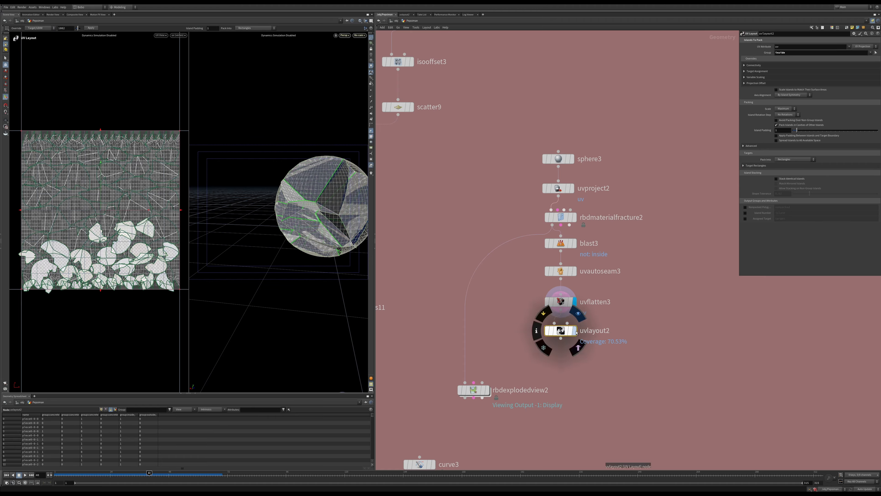
click(575, 330)
drag(472, 390, 561, 386)
click(575, 386)
Step: Bypass blast3, set the uniform scale of rbdexplodedview2 to 0.77 and examine the complete pieces
drag(539, 245, 555, 248)
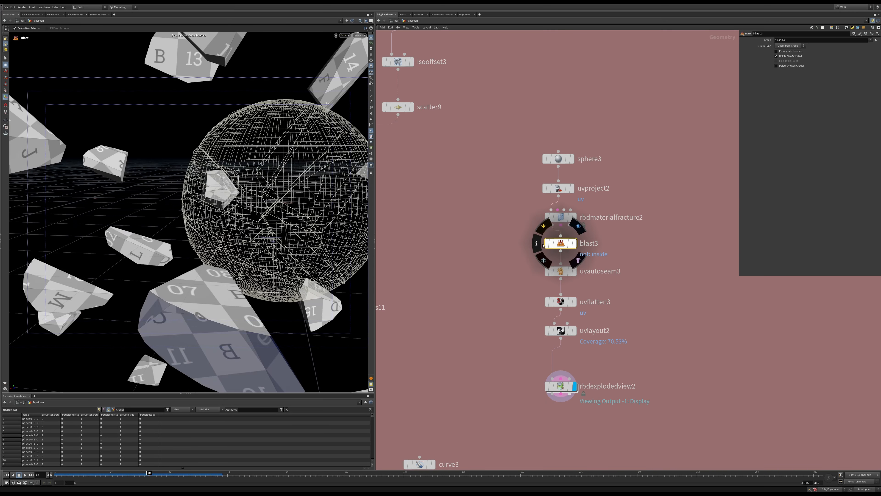
click(544, 227)
key(Escape)
drag(245, 220, 245, 215)
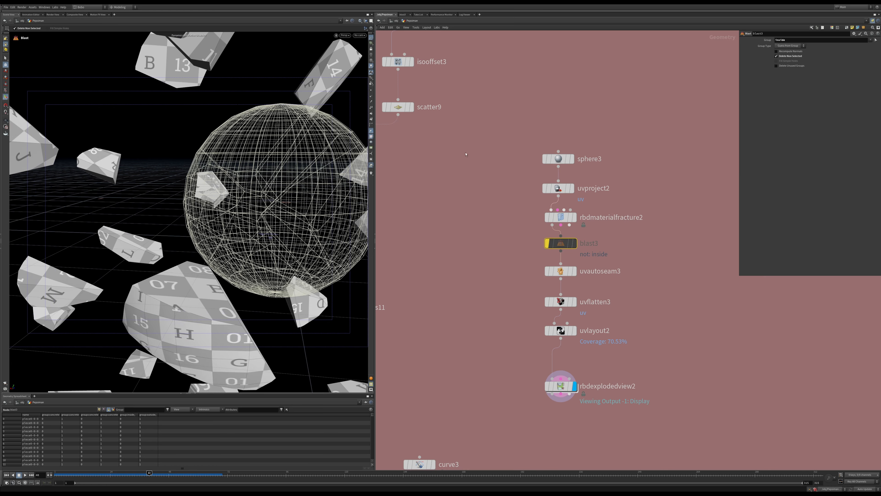
drag(517, 348, 604, 409)
drag(833, 41, 802, 41)
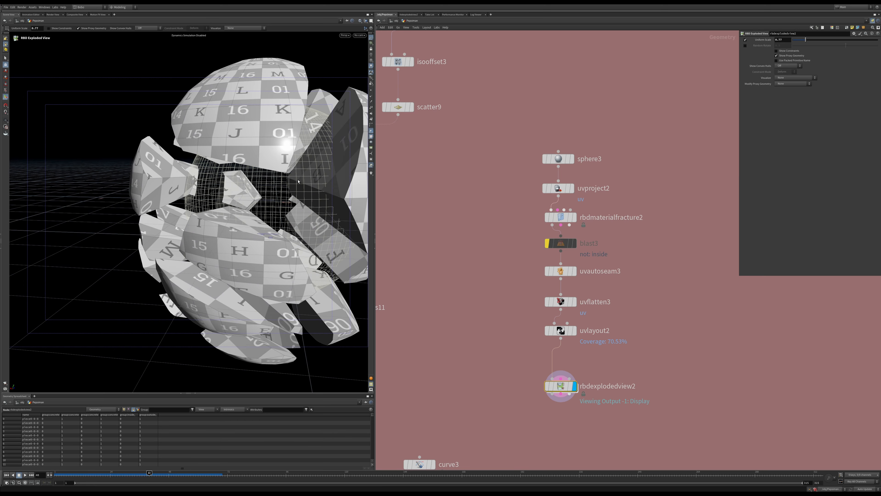
key(Escape)
drag(246, 217, 319, 219)
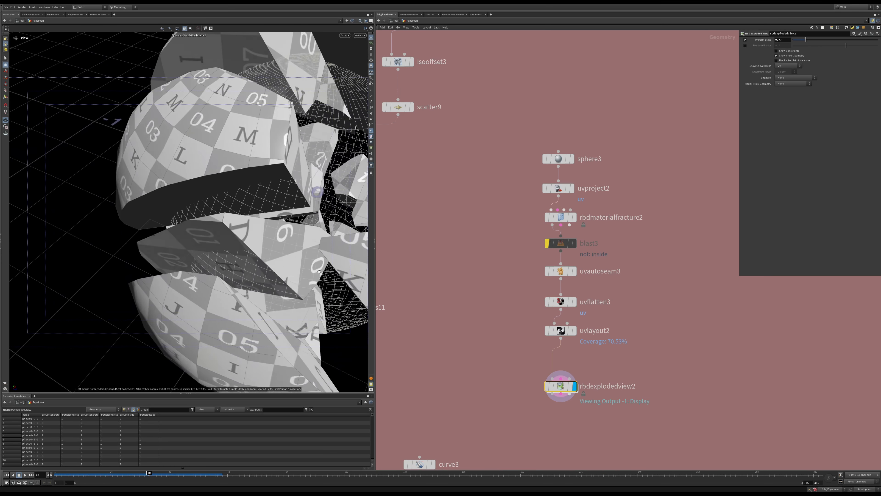
Step: Bypass uvautoseam3, uvflatten3 and uvlayout2 temporarily and re-enable them to compare the UVs on the pieces' inside faces
key(Return)
drag(511, 263, 592, 342)
mouse_move(547, 271)
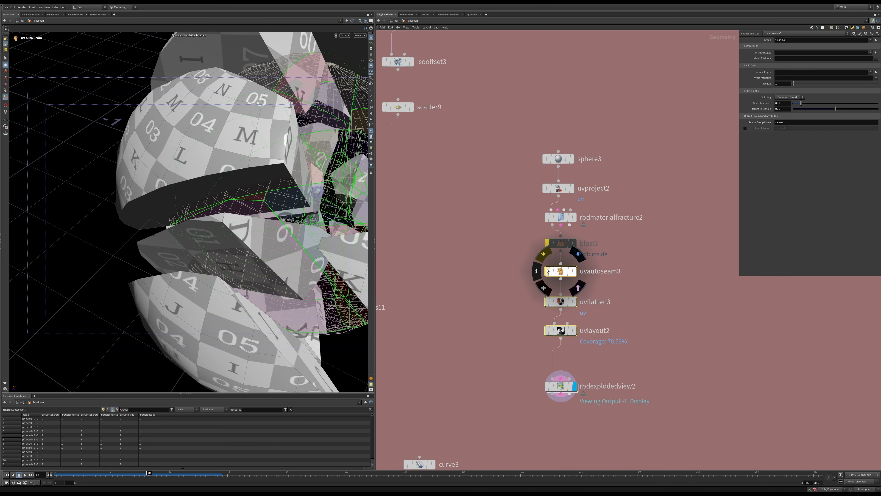
key(b)
alt+drag(305, 222, 187, 256)
alt+right_drag(187, 257, 203, 326)
drag(202, 326, 343, 307)
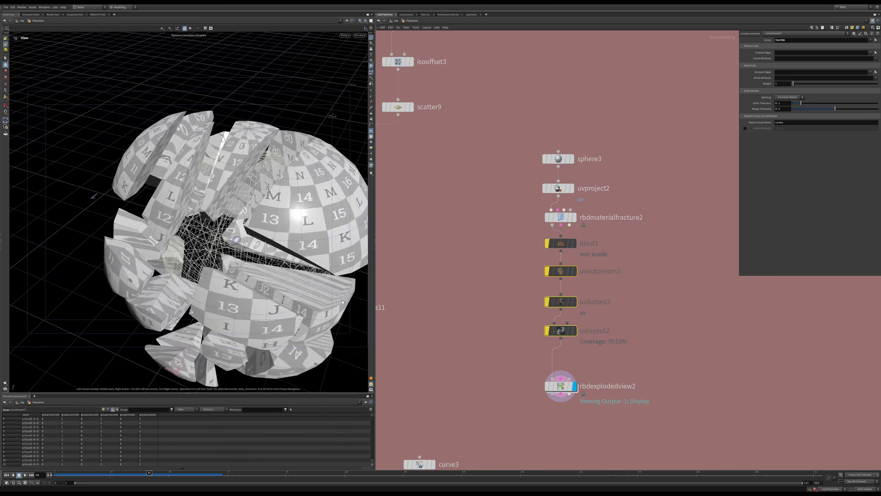
click(547, 271)
drag(292, 222, 333, 239)
Step: Look over the main moon network from rbdmaterialfracture8 and its UV branch to the bullet solver and rbdio1 cache
scroll(662, 279, down, 5)
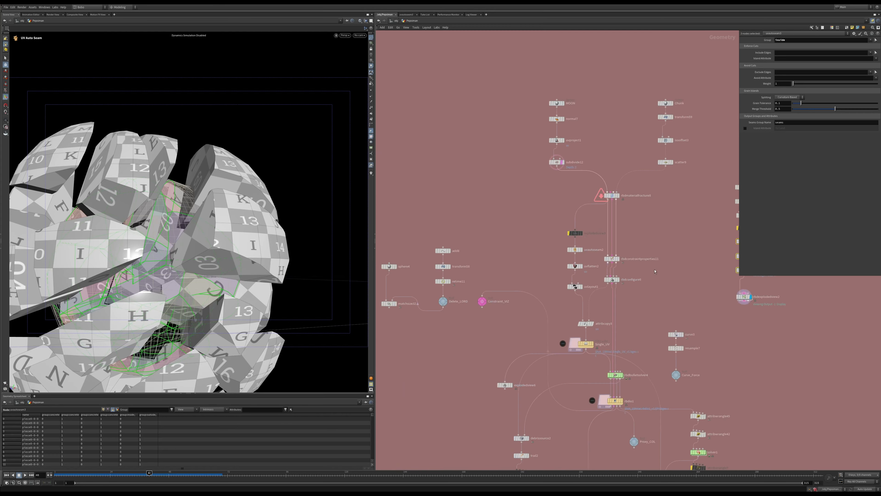
middle_drag(612, 299, 531, 297)
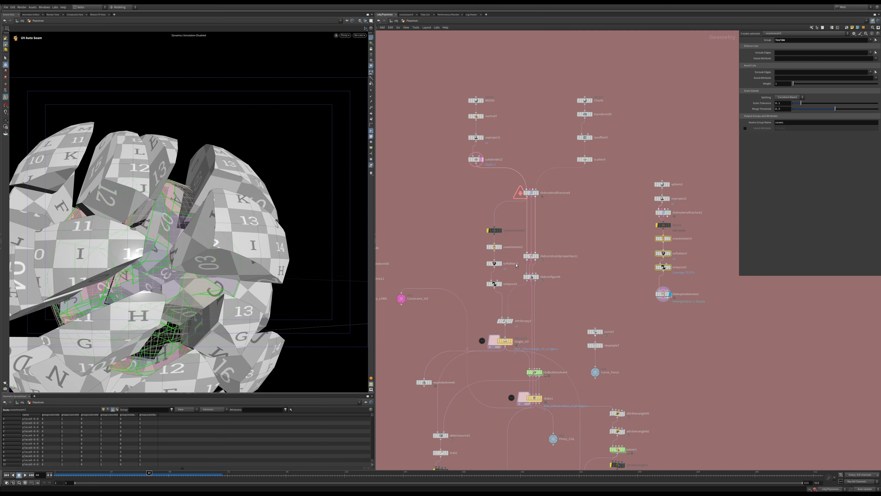
scroll(534, 266, up, 2)
scroll(525, 268, up, 3)
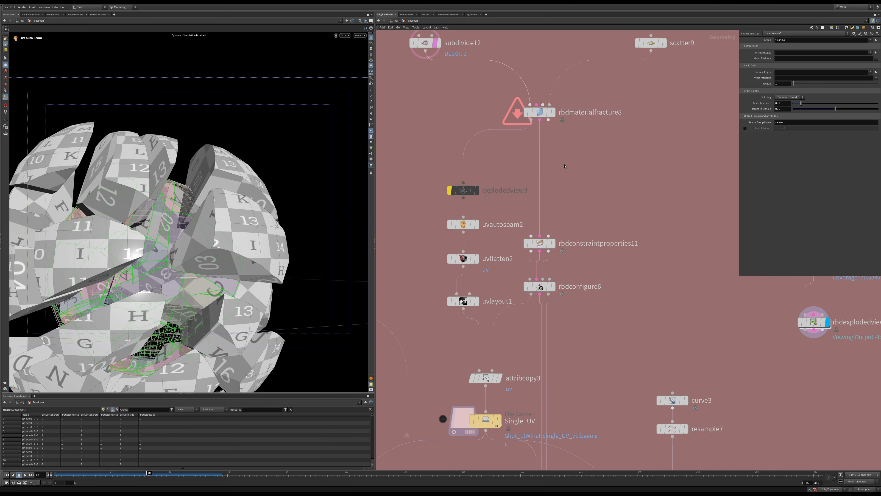
scroll(649, 312, down, 5)
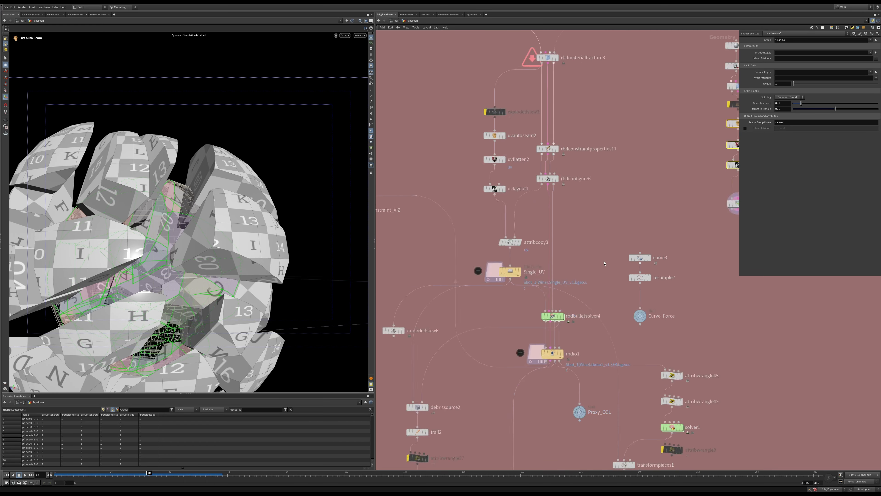
scroll(580, 349, up, 2)
middle_drag(496, 255, 667, 298)
middle_drag(656, 351, 541, 240)
middle_drag(609, 299, 517, 268)
Step: Display the cached moon simulation from rbdio1 and examine the debris breaking away from the sphere
mouse_move(536, 212)
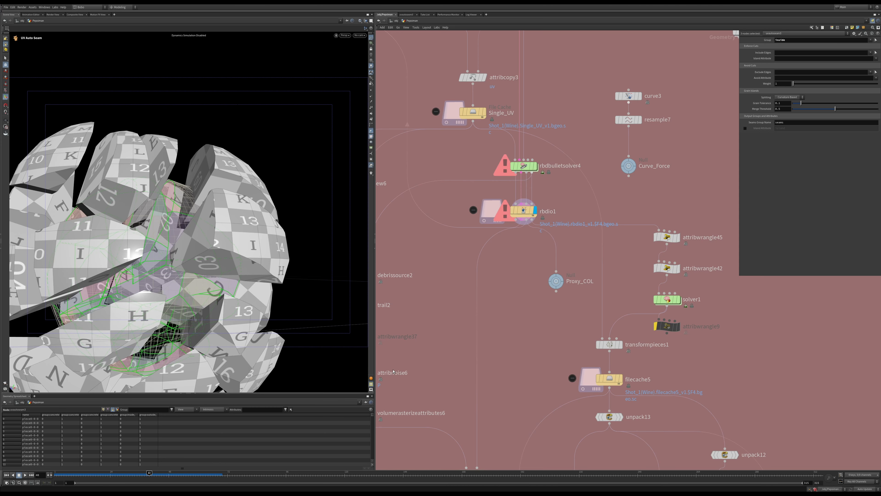
click(521, 212)
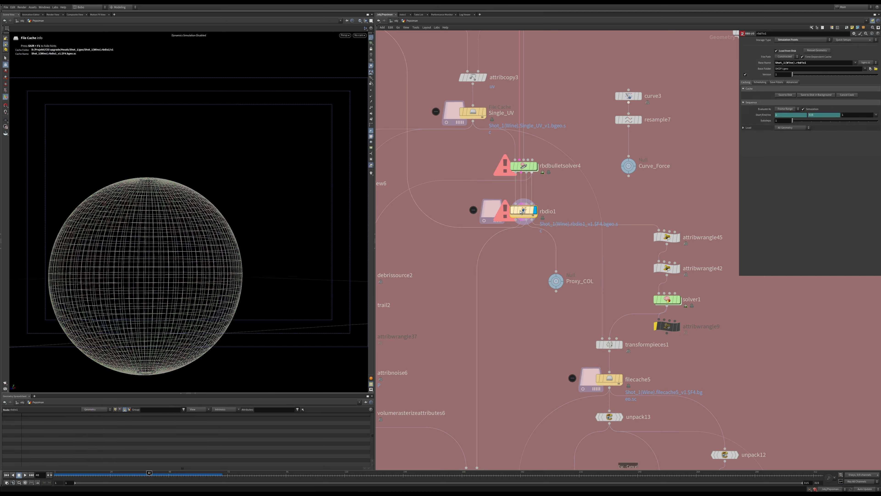
drag(520, 212, 524, 215)
click(89, 476)
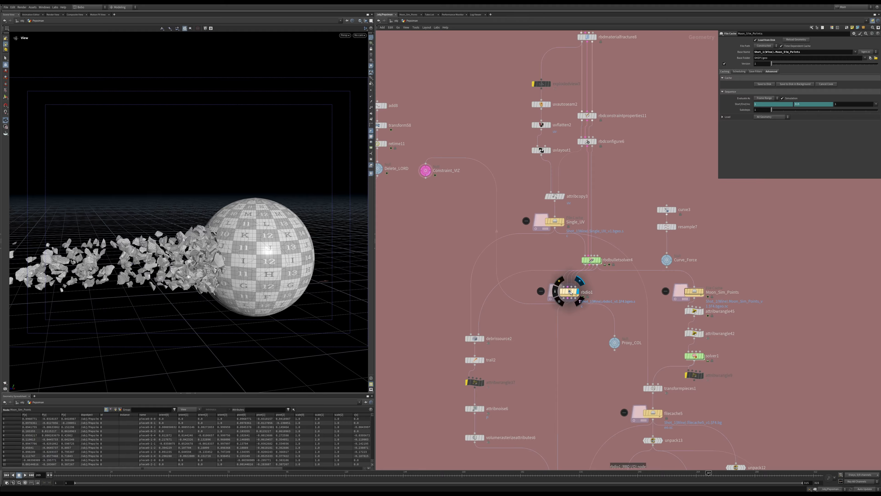
mouse_move(276, 257)
mouse_down()
mouse_move(342, 244)
mouse_move(286, 253)
mouse_up()
Step: Scrub through the rbdio1 simulation and examine how the fragments leave the moon at different frames
click(348, 476)
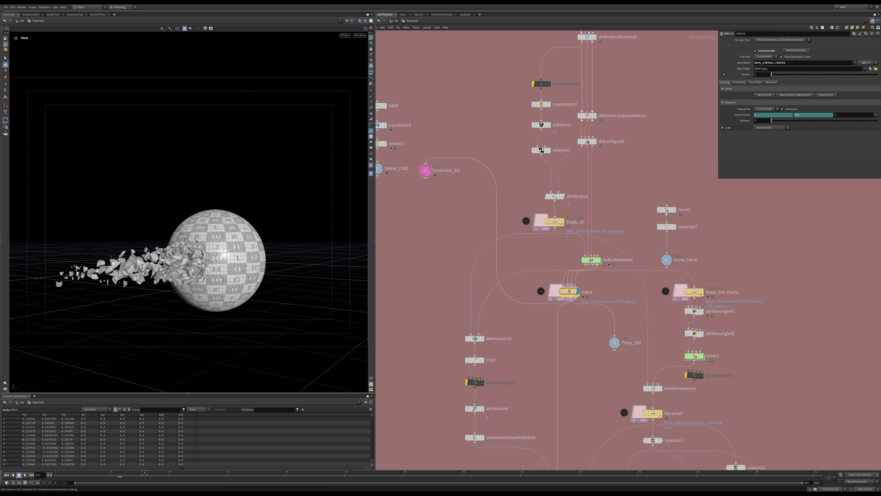
right_drag(184, 251, 198, 310)
drag(198, 311, 181, 314)
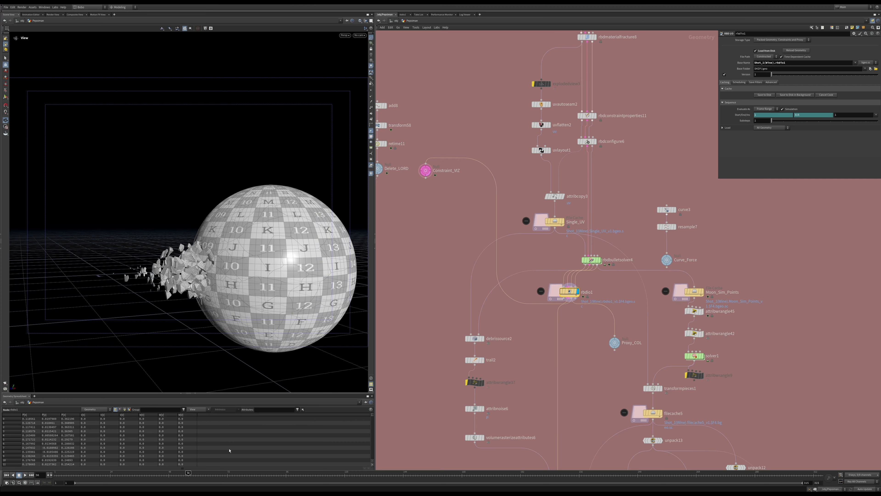
drag(196, 255, 288, 375)
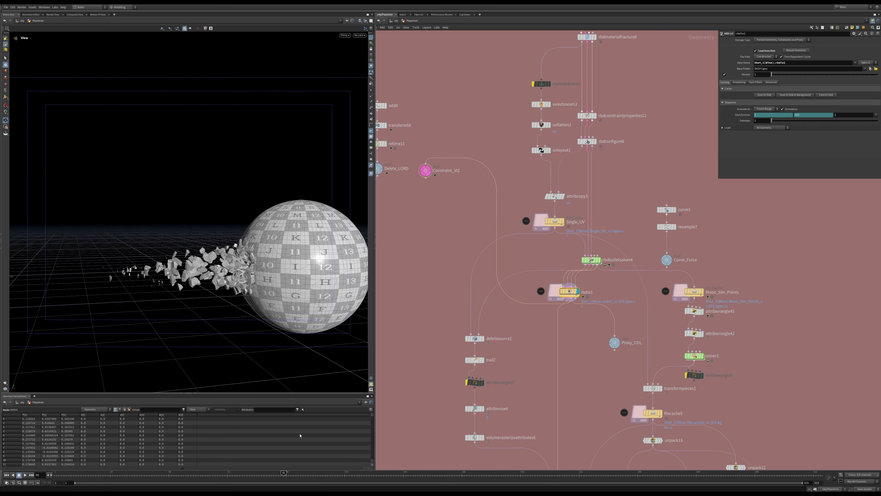
click(460, 476)
drag(263, 257, 400, 264)
Step: Locate the Delete_LORD chain, display add8 and examine its single point and parameters
middle_drag(421, 255, 506, 360)
scroll(292, 172, up, 5)
drag(292, 172, 323, 247)
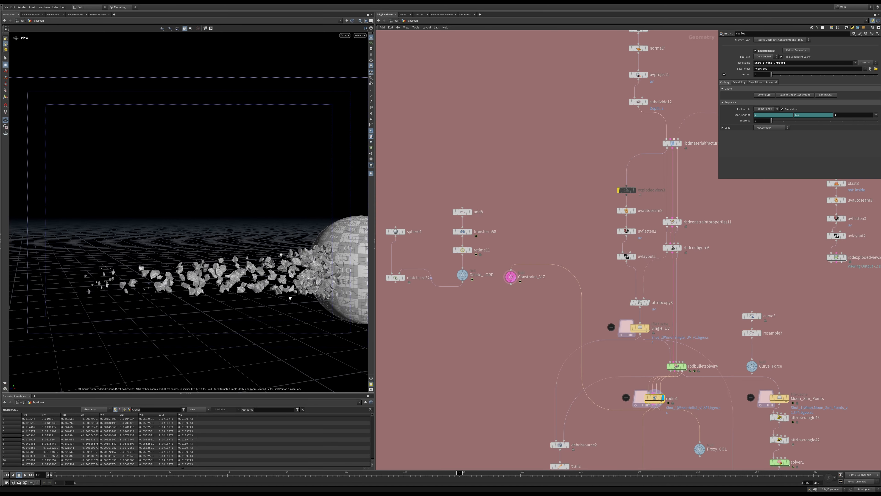
scroll(462, 229, up, 5)
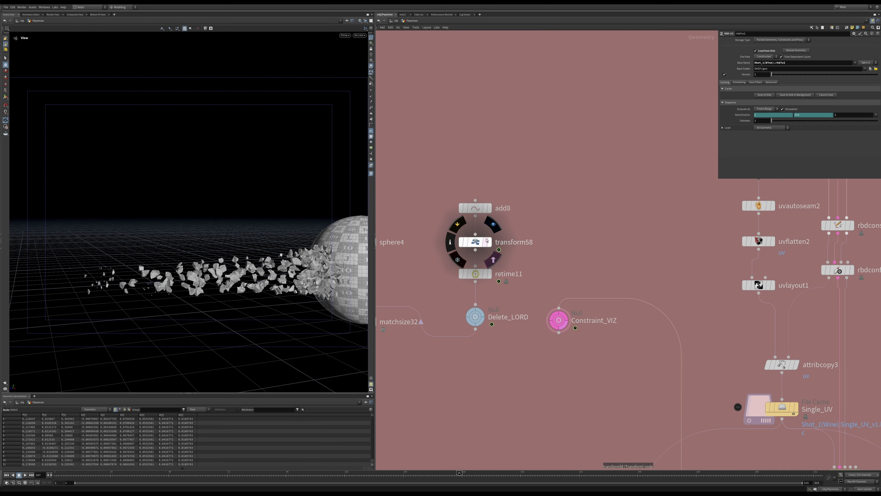
click(488, 208)
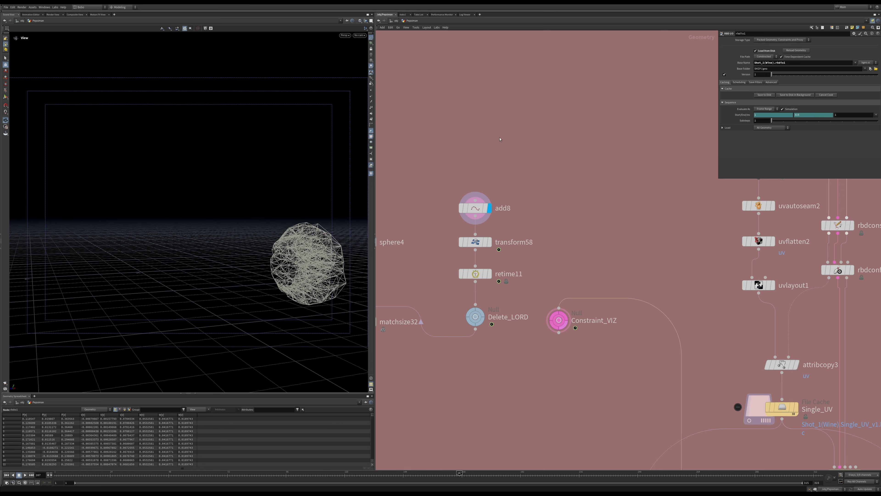
click(371, 90)
drag(269, 222, 299, 255)
scroll(280, 252, up, 5)
click(475, 208)
Step: Display transform58 and retime11 in turn to examine the animated point, and show matchsize32 as a template
click(489, 242)
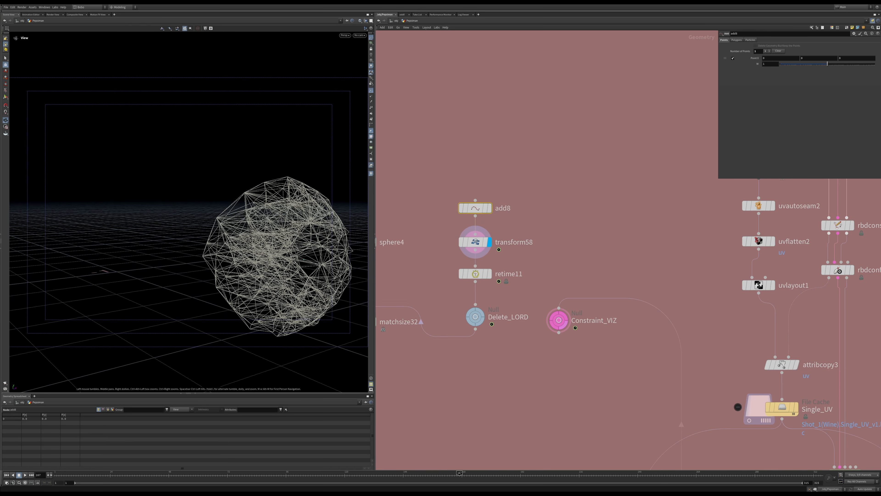
click(489, 273)
drag(264, 243, 283, 263)
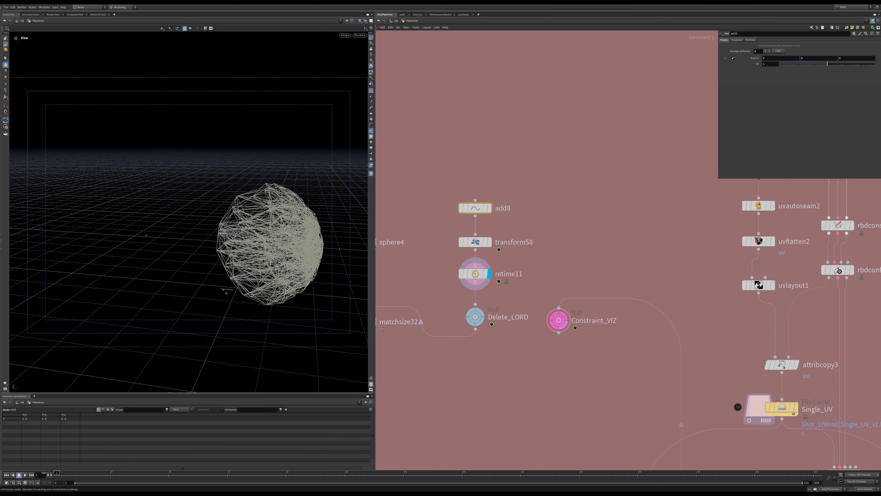
middle_drag(389, 286, 446, 284)
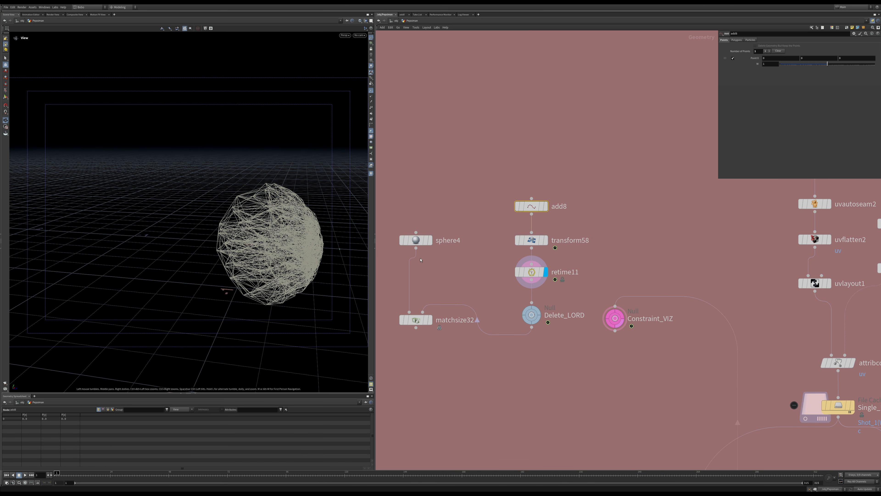
click(427, 319)
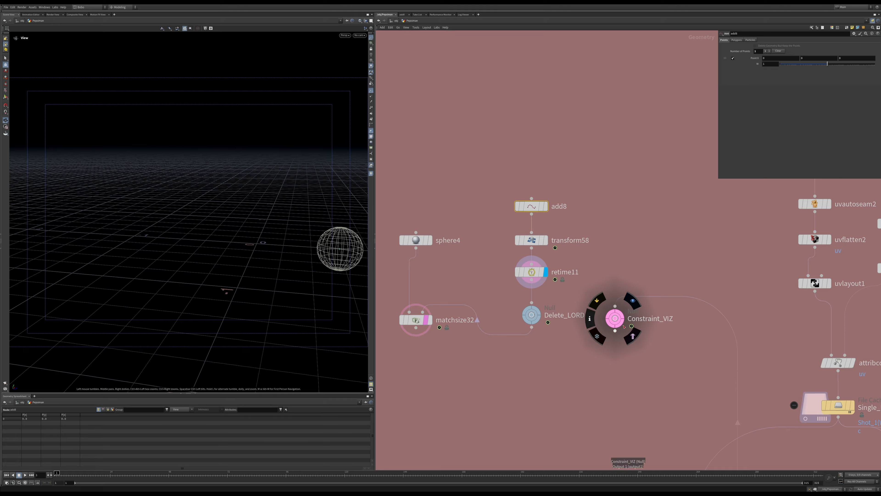
Step: Show Constraint_VIZ as a template and examine its constraint lines beside the sphere over the first frames
click(634, 336)
drag(353, 268, 290, 244)
right_drag(290, 244, 291, 141)
drag(291, 142, 263, 257)
click(62, 475)
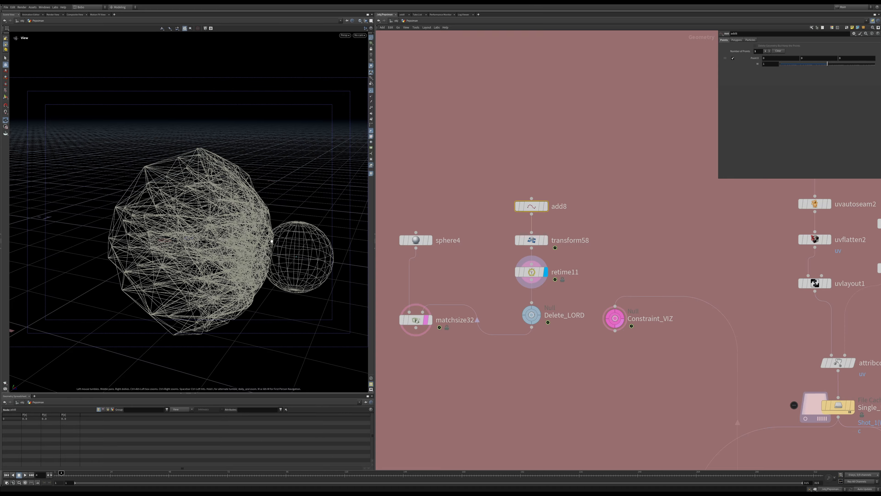
click(82, 475)
middle_drag(403, 368, 339, 345)
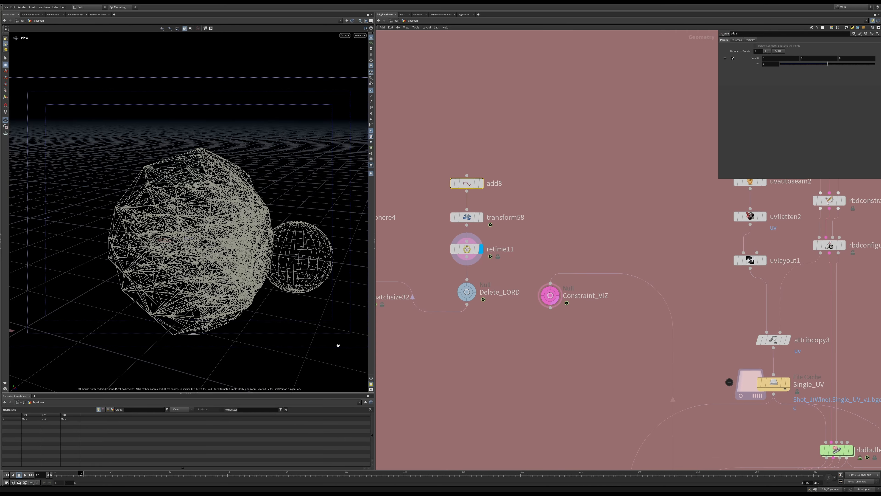
Step: Scrub further along the timeline and examine where the sphere starts cutting into the constraint network
click(159, 475)
drag(277, 368, 264, 250)
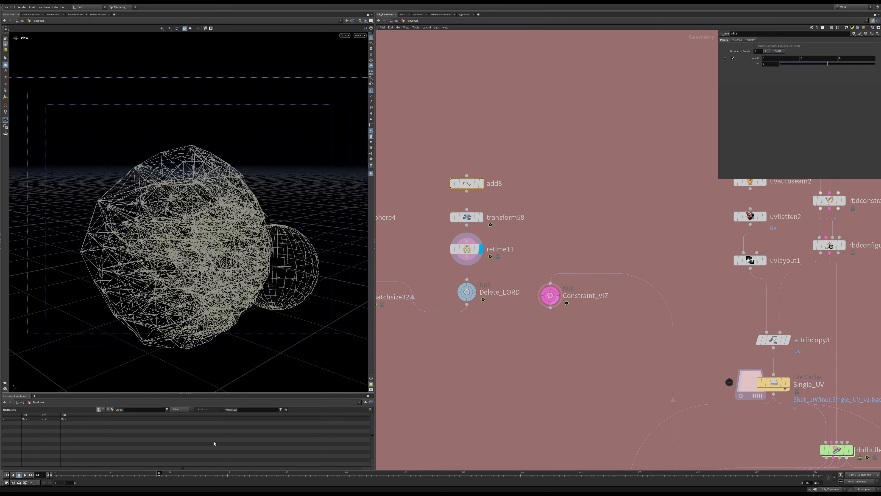
click(199, 475)
click(228, 476)
drag(227, 333, 190, 274)
scroll(241, 163, up, 4)
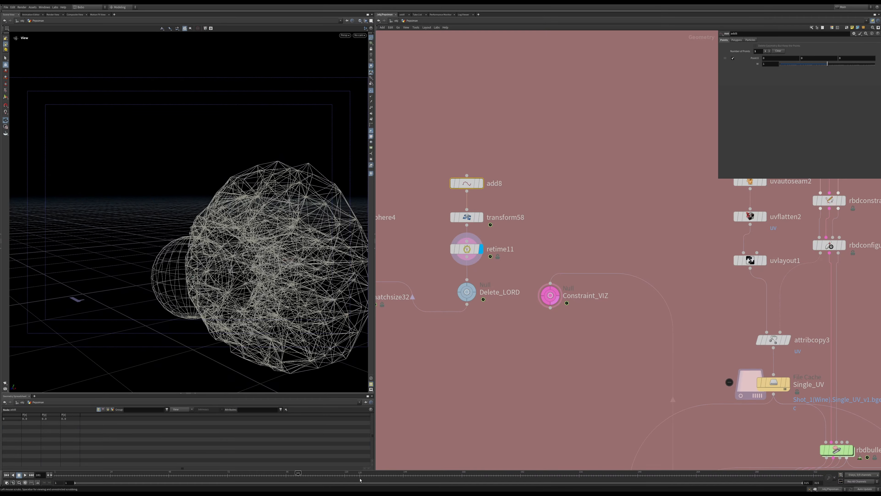
Step: Scrub through the remaining frames and examine the hole left in the constraints from several angles
click(368, 479)
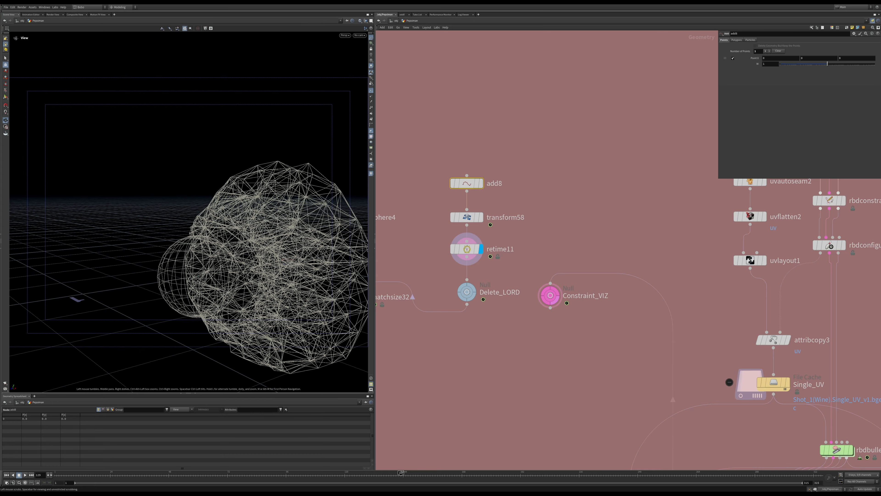
drag(279, 278, 194, 282)
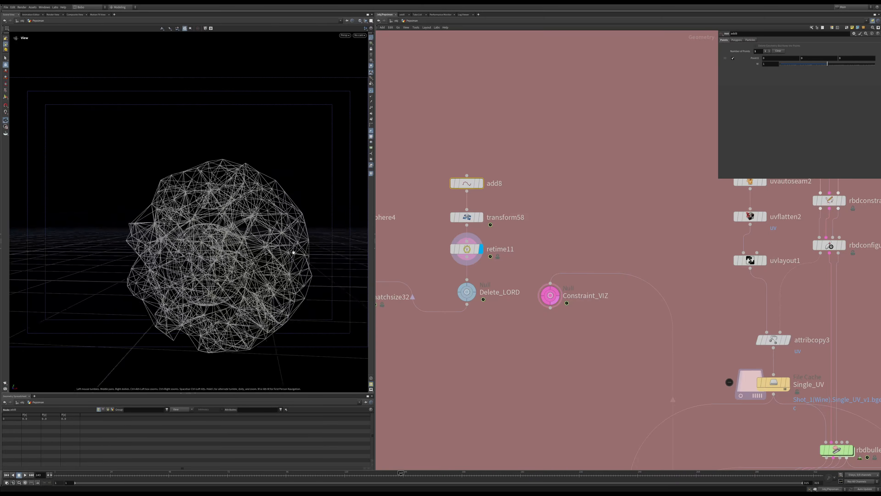
click(479, 473)
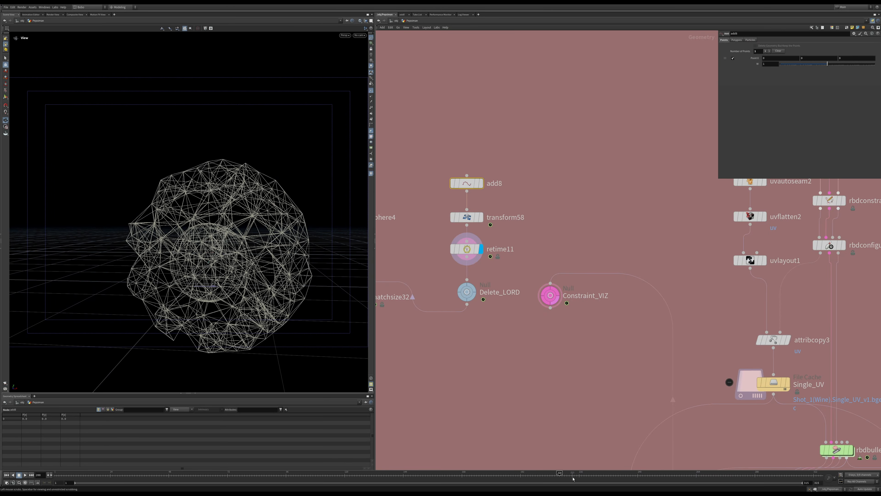
drag(626, 475, 633, 475)
drag(267, 252, 189, 278)
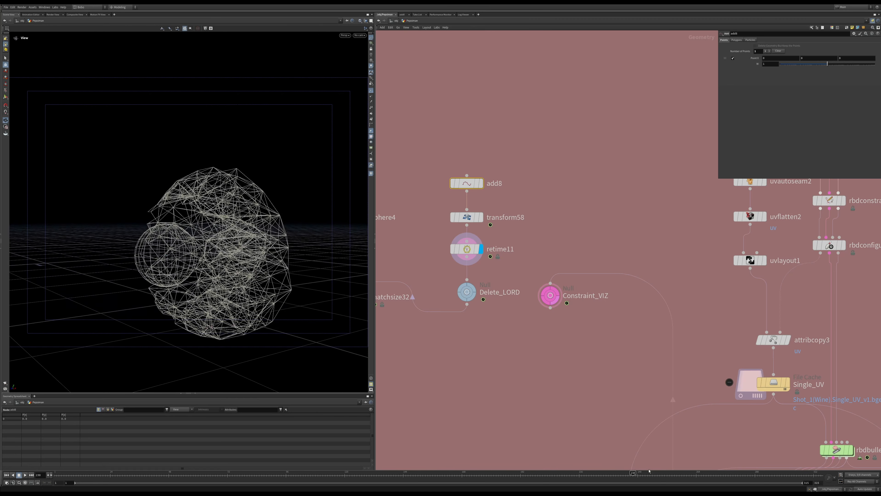
click(768, 478)
drag(198, 261, 177, 264)
Step: Display the cached rbdio1 simulation and turn off the cyan overlay in the viewport to examine the fragments
middle_drag(766, 383, 569, 347)
middle_drag(777, 414, 715, 358)
mouse_move(715, 359)
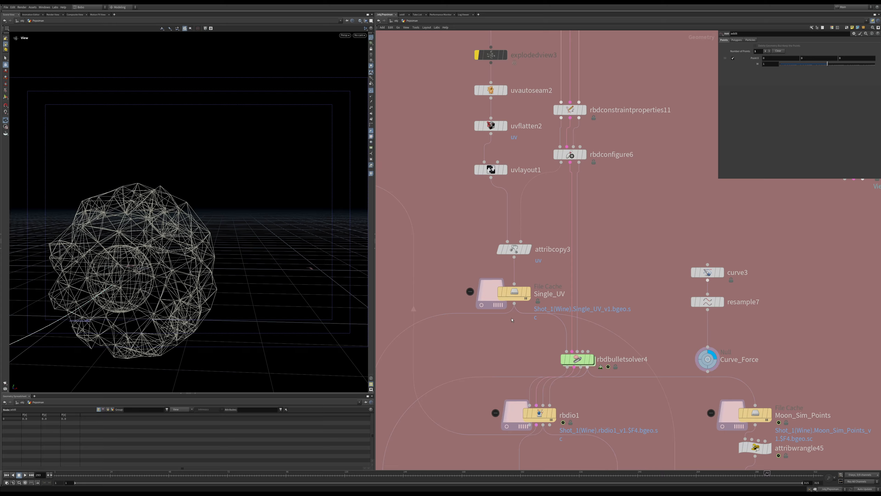
click(554, 415)
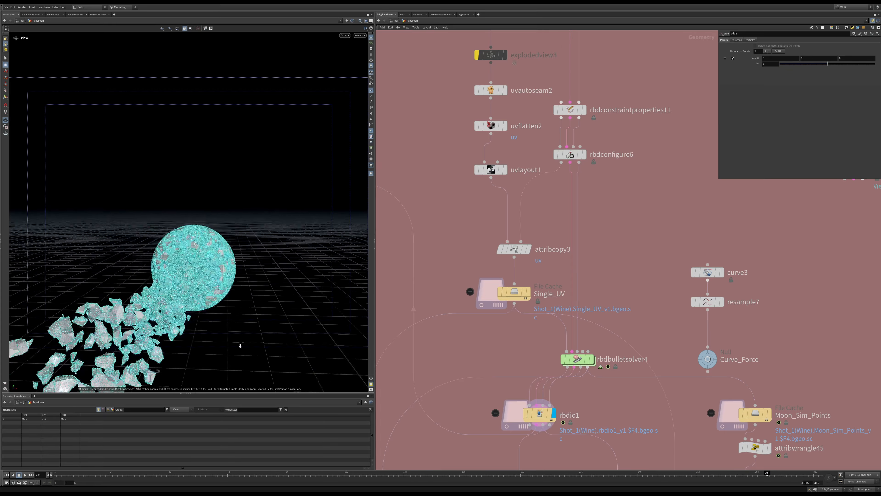
click(371, 90)
drag(277, 181, 322, 219)
Step: Show Curve_Force as a template, compare the curve with the debris path and return to the first frame
click(712, 367)
drag(215, 223, 232, 246)
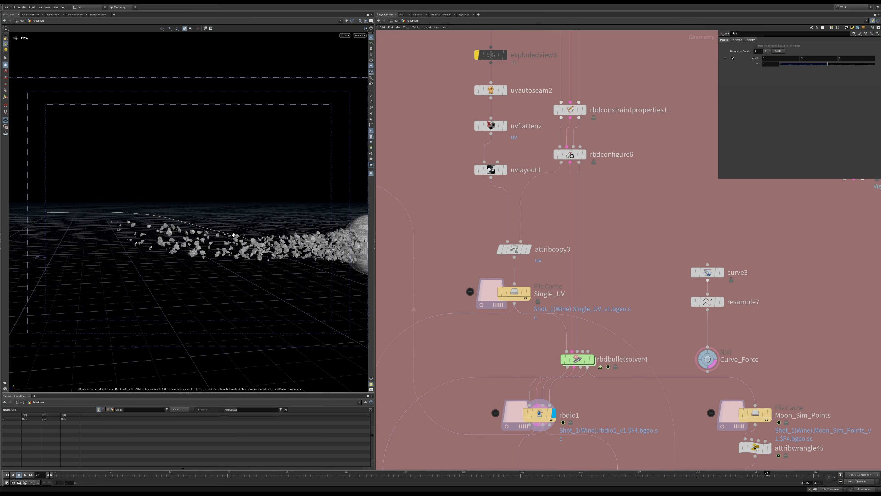
middle_drag(129, 212, 78, 214)
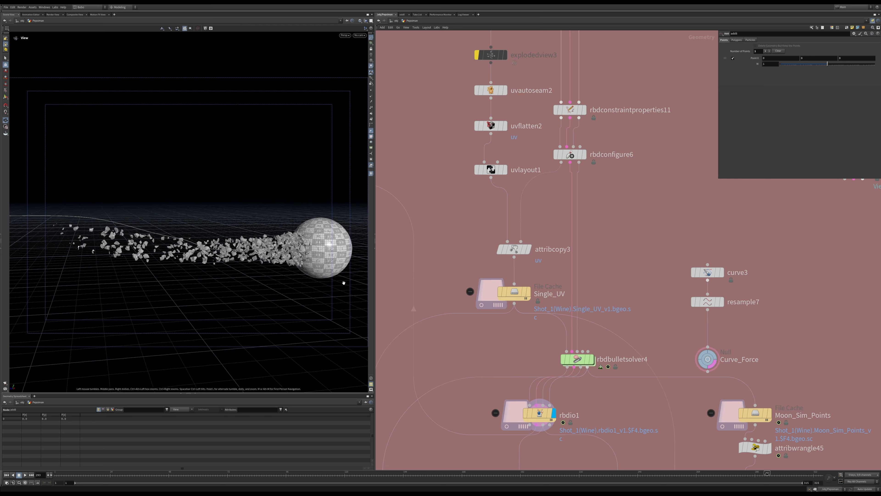
scroll(343, 281, up, 2)
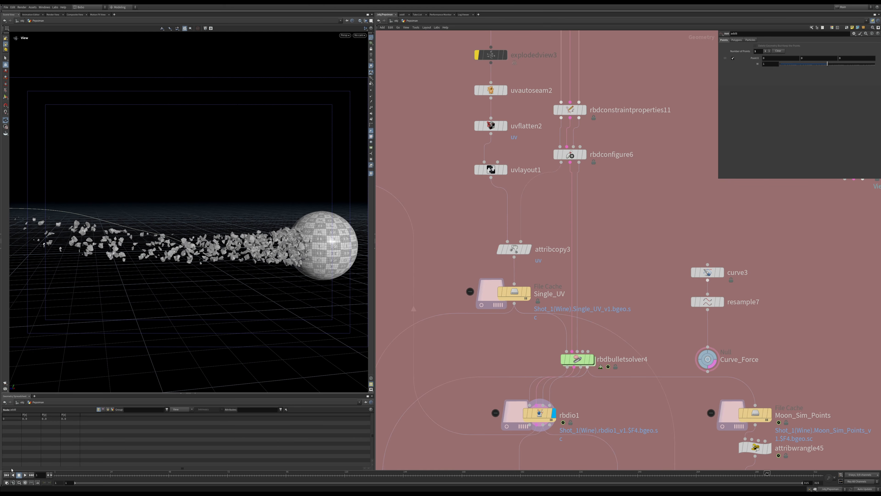
click(6, 475)
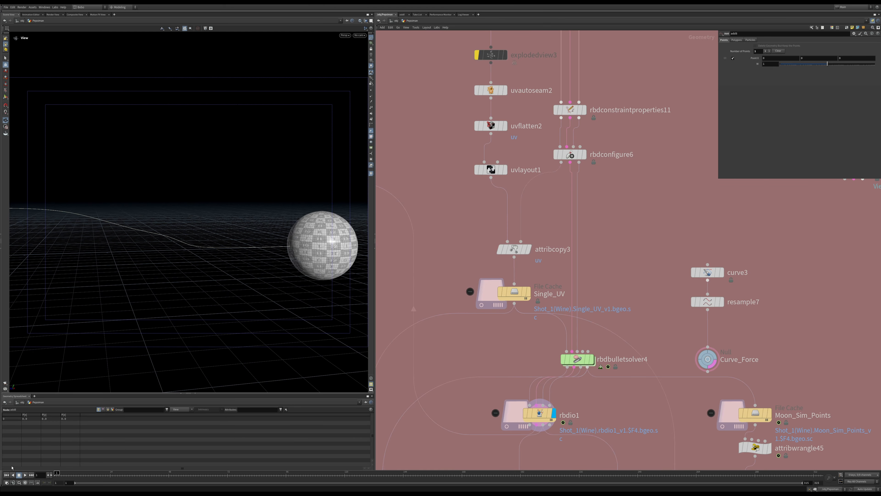
Step: Open the network inside rbdbulletsolver4 and examine geometrywrangle2's distance-based activation code
double_click(576, 359)
scroll(579, 276, up, 3)
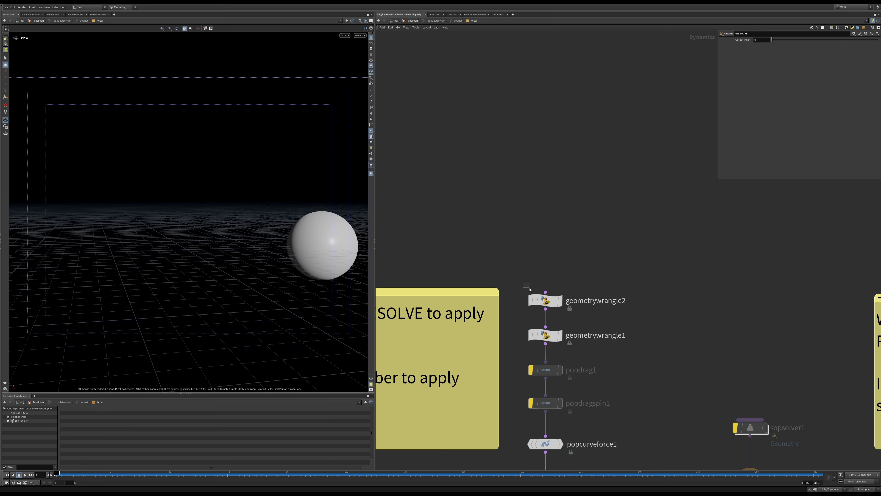
click(562, 302)
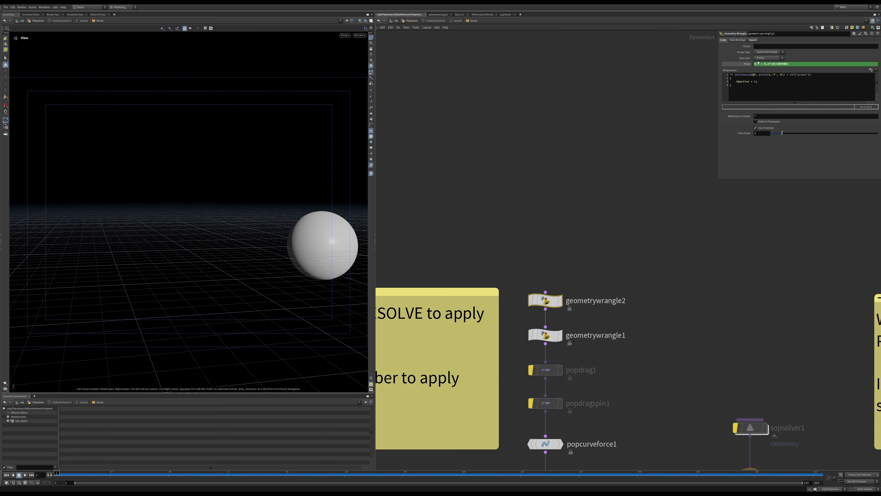
click(752, 75)
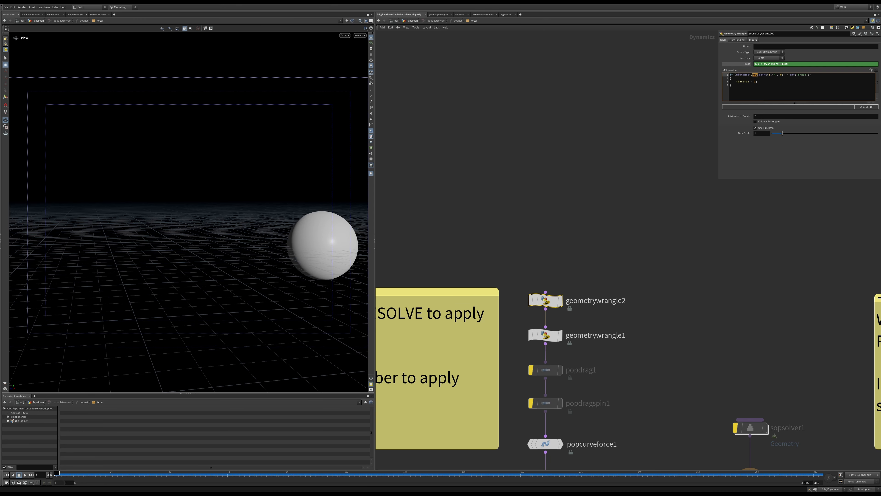
middle_drag(589, 236, 574, 217)
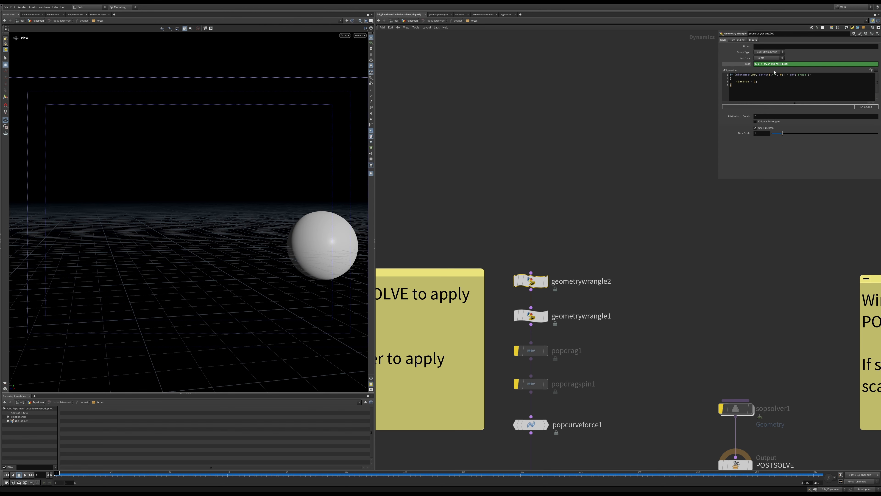
double_click(762, 74)
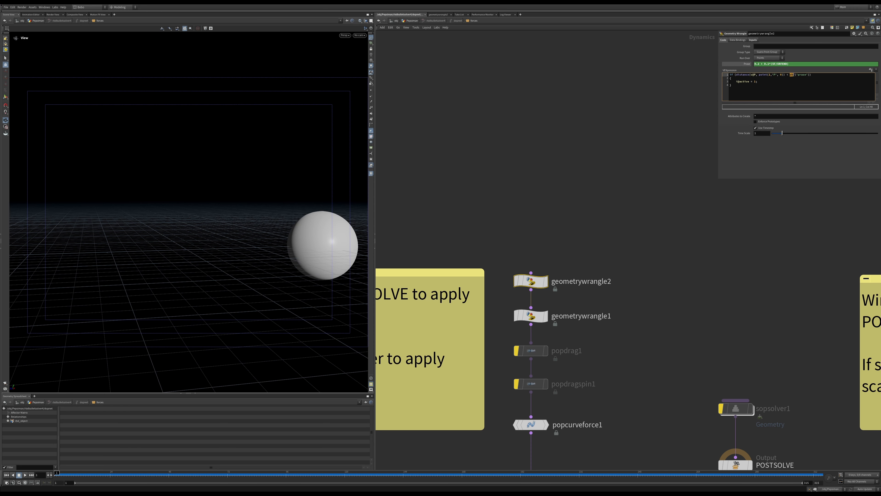
drag(795, 90, 730, 75)
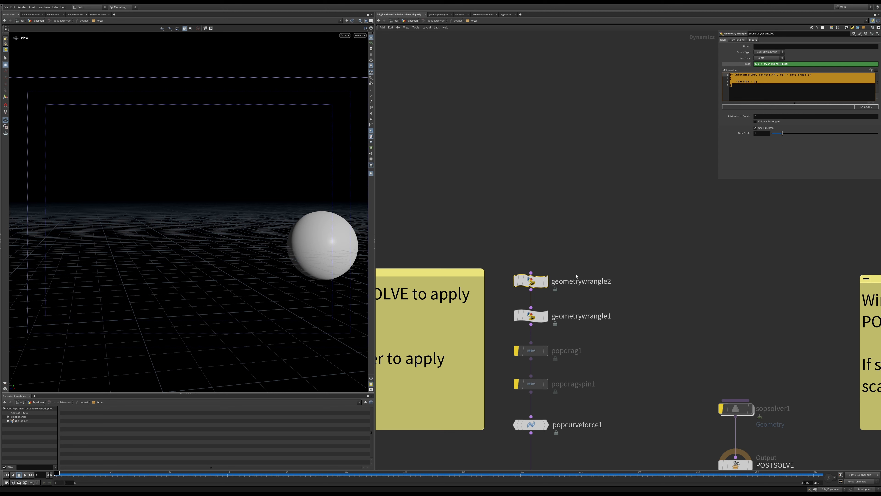
Step: Examine geometrywrangle1's point-removal code and its data bindings for the constraint geometry
click(530, 315)
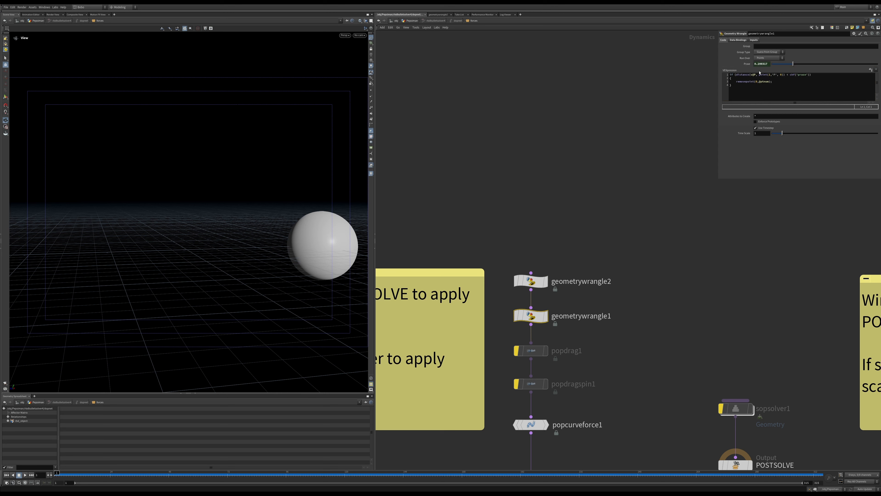
click(759, 87)
key(ctrl+a)
click(760, 87)
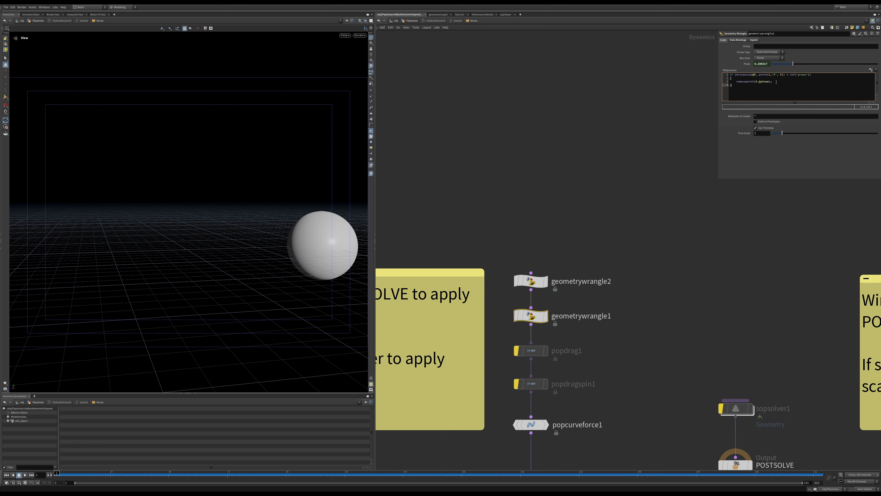
click(742, 39)
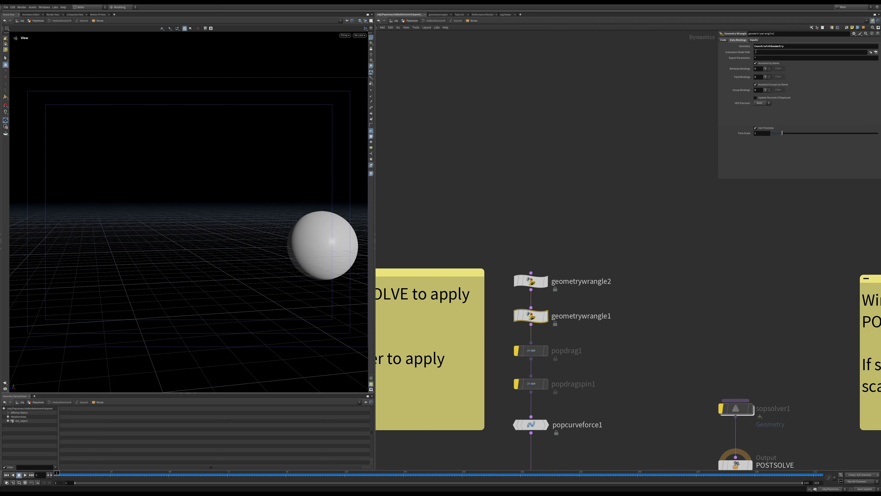
click(723, 40)
Step: Scrub through the early frames inside the solver and examine the pieces starting to leave the moon
drag(302, 246, 269, 256)
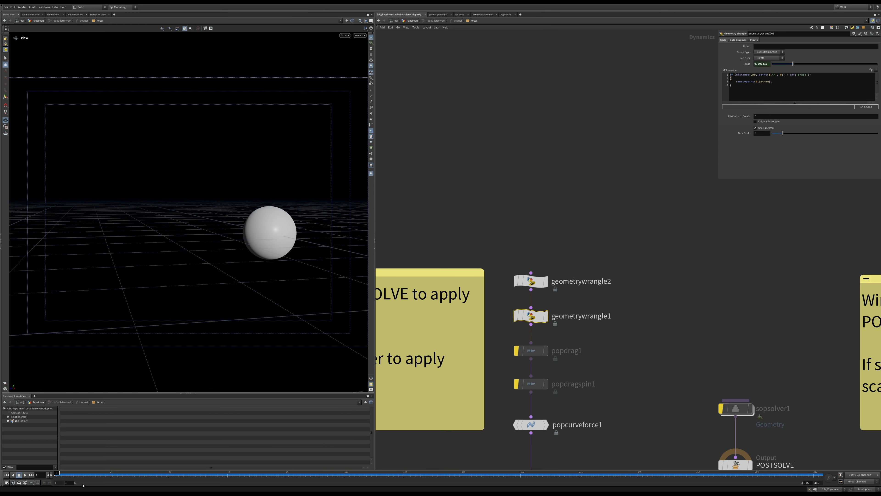
click(93, 473)
click(158, 472)
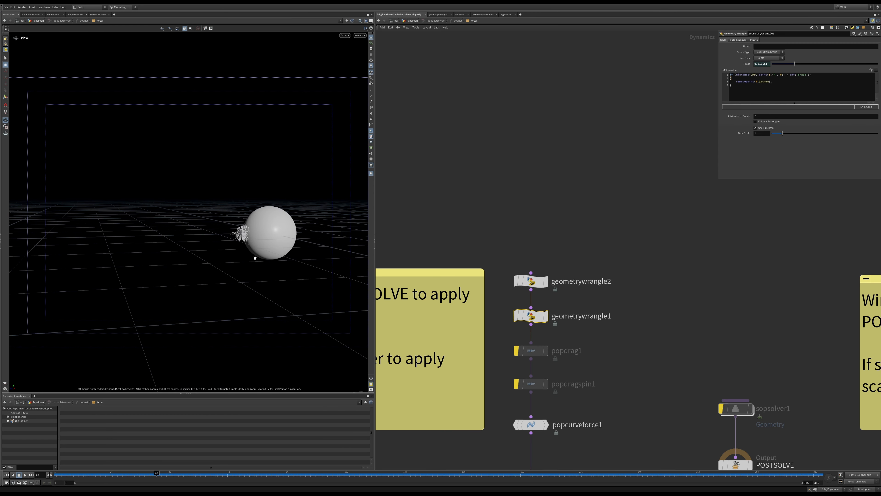
click(254, 474)
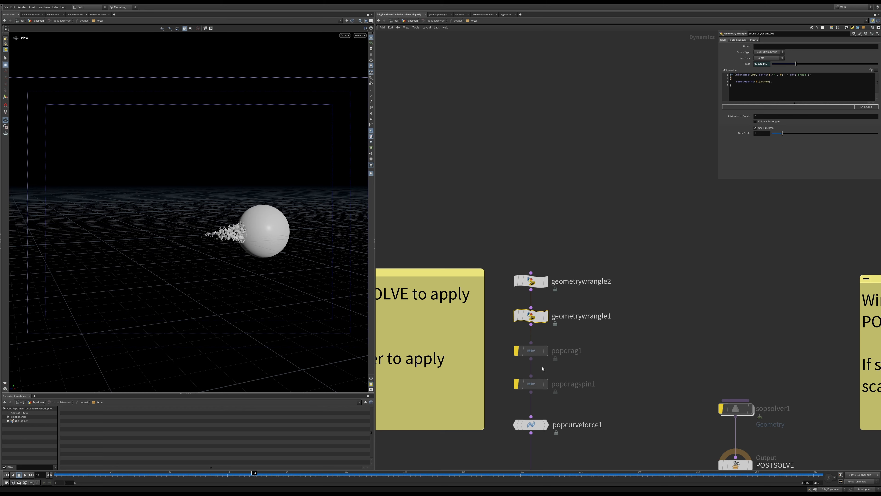
Step: Examine popcurveforce1's parameters, including its individual force scales and falloff ramp
click(530, 424)
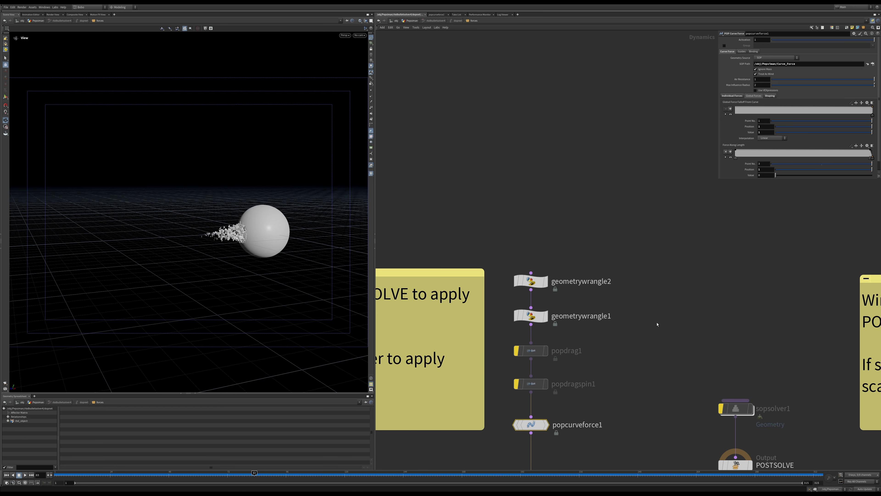
click(739, 96)
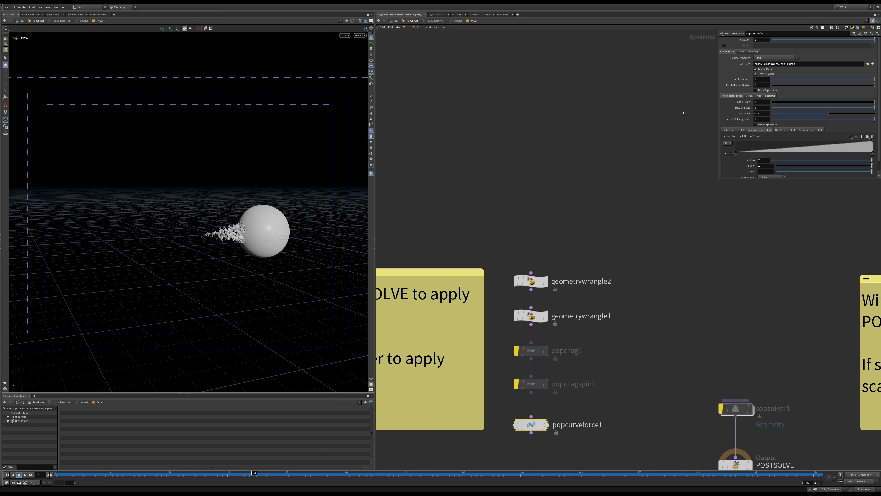
scroll(243, 258, up, 4)
drag(243, 258, 206, 237)
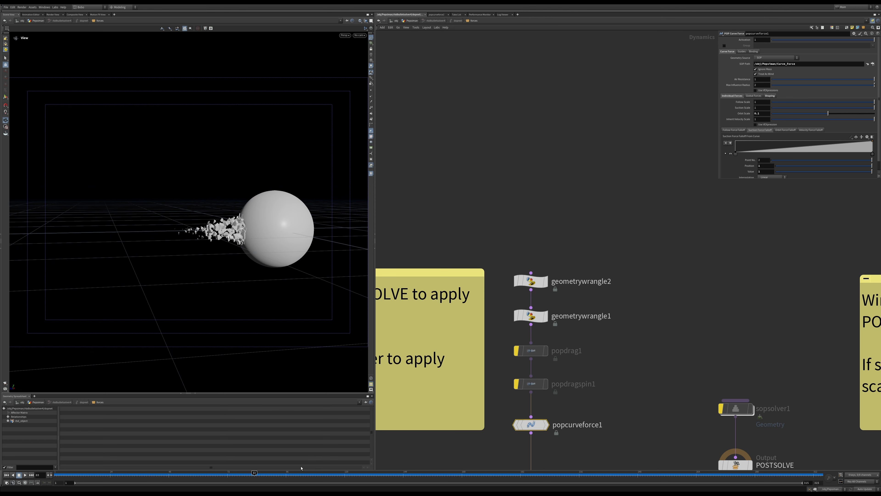
Step: Scrub to later frames inside the solver and examine how the debris stream follows the curve force
click(384, 473)
click(564, 474)
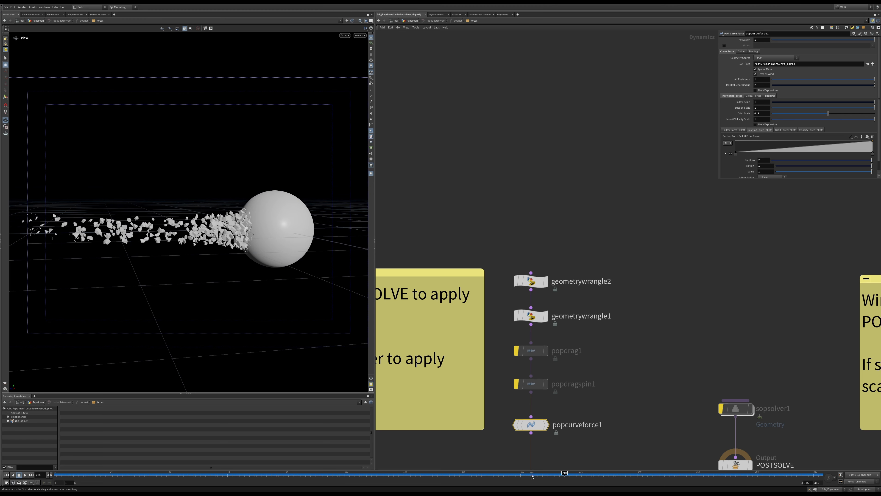
right_drag(246, 265, 257, 323)
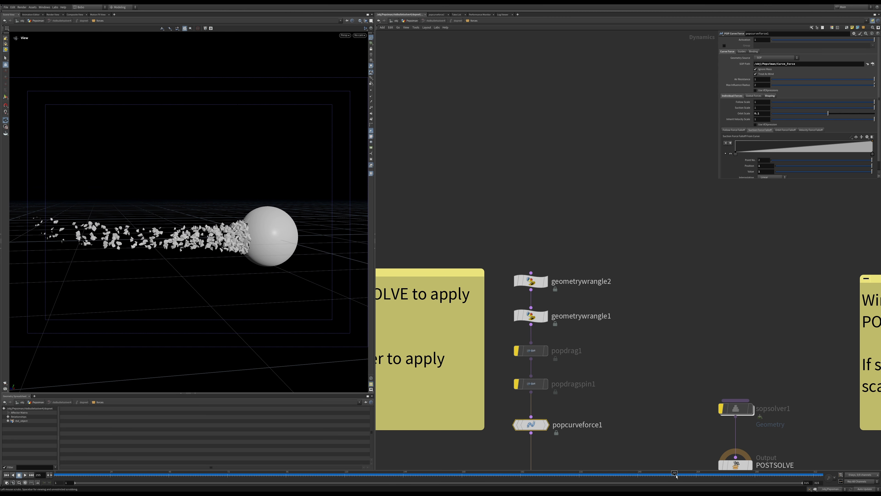
drag(137, 188, 270, 241)
Step: Return to the geometry network and display Moon_Sim_Points, then rbdio1, to compare the points with the fragments
click(441, 22)
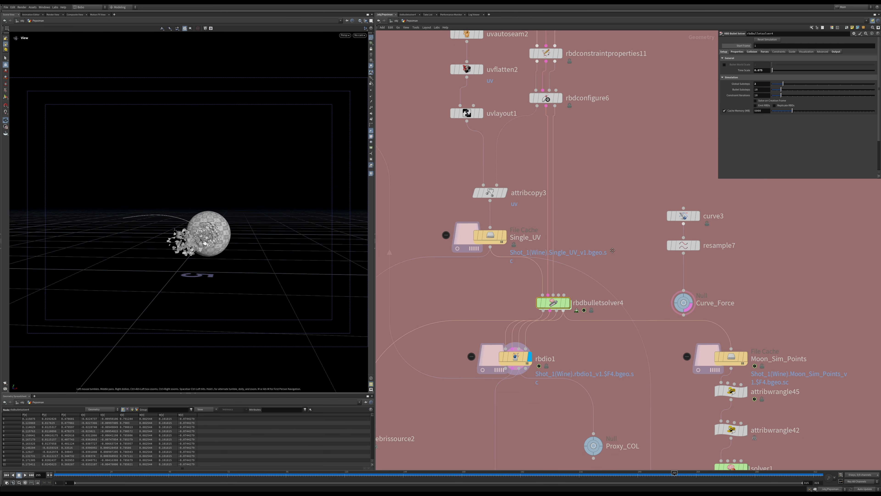
middle_drag(590, 246, 553, 208)
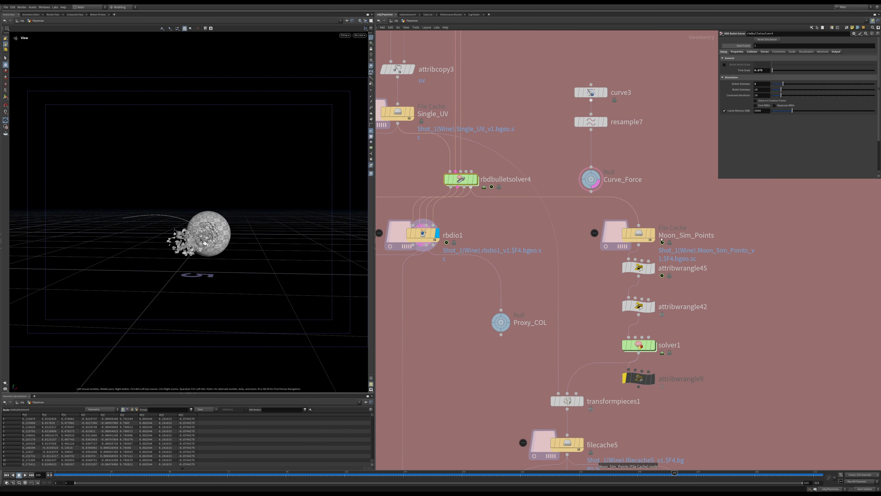
click(691, 271)
drag(253, 234, 357, 238)
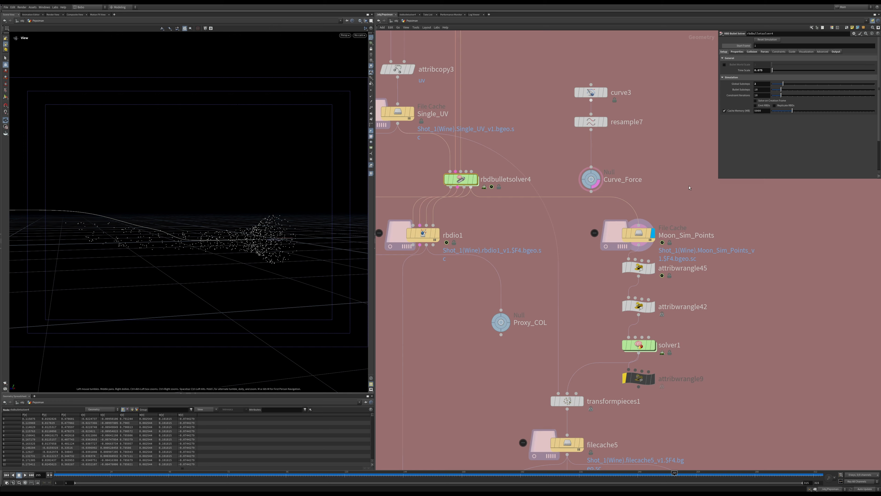
click(436, 237)
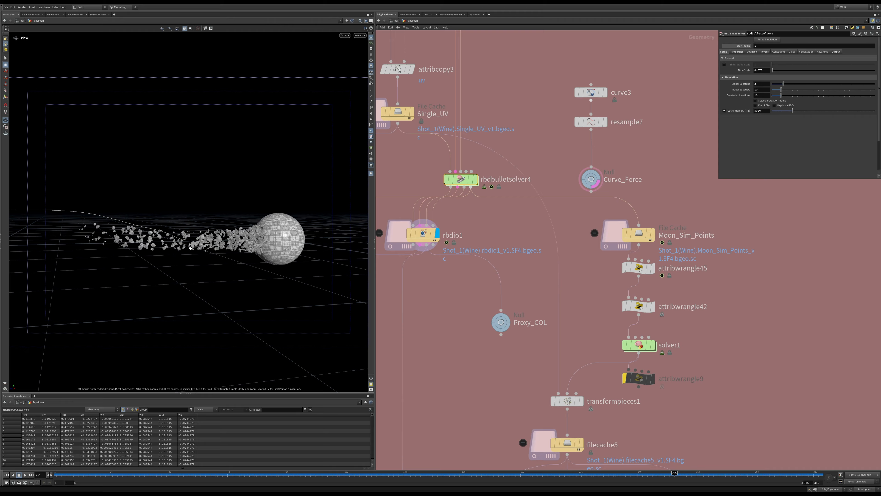
Step: Orbit around the cached rbdio1 fragments and examine how the debris stream follows the guide curve
drag(241, 239, 268, 242)
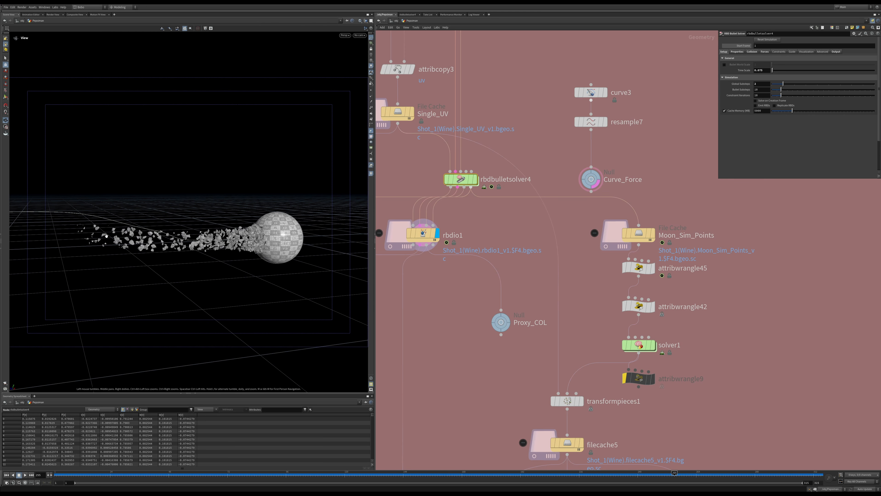
drag(106, 236, 171, 246)
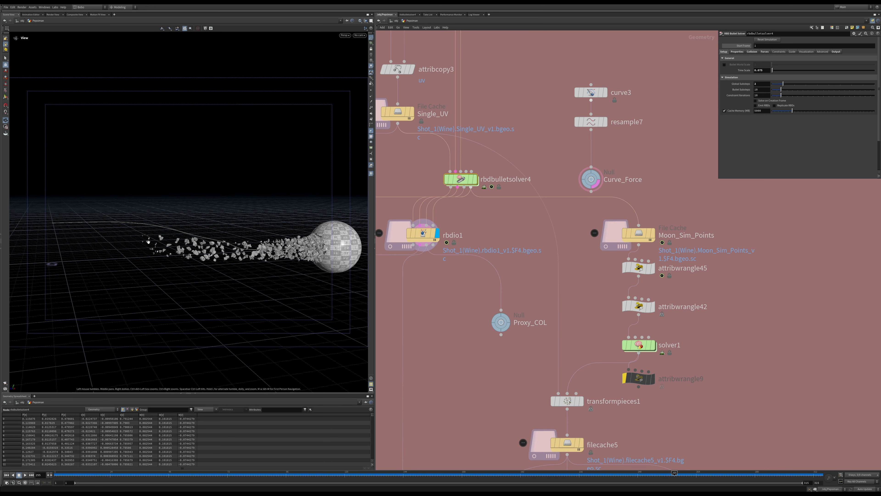
drag(180, 248, 207, 256)
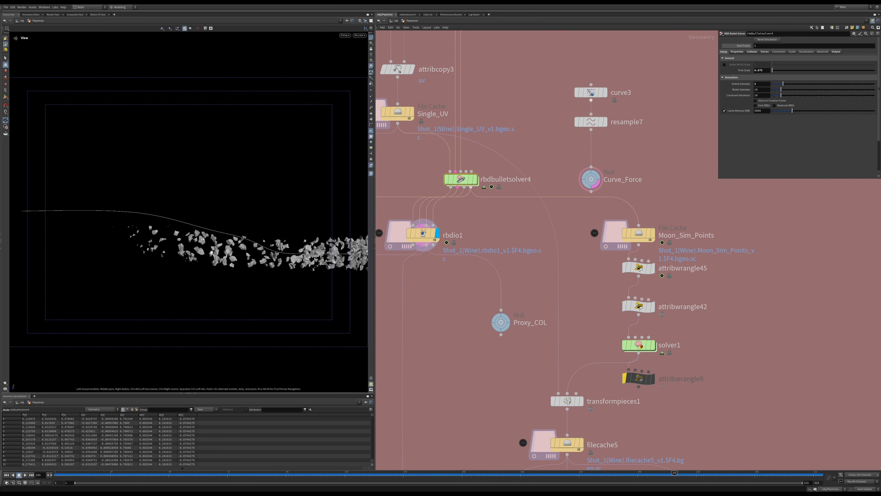
middle_drag(579, 274, 521, 281)
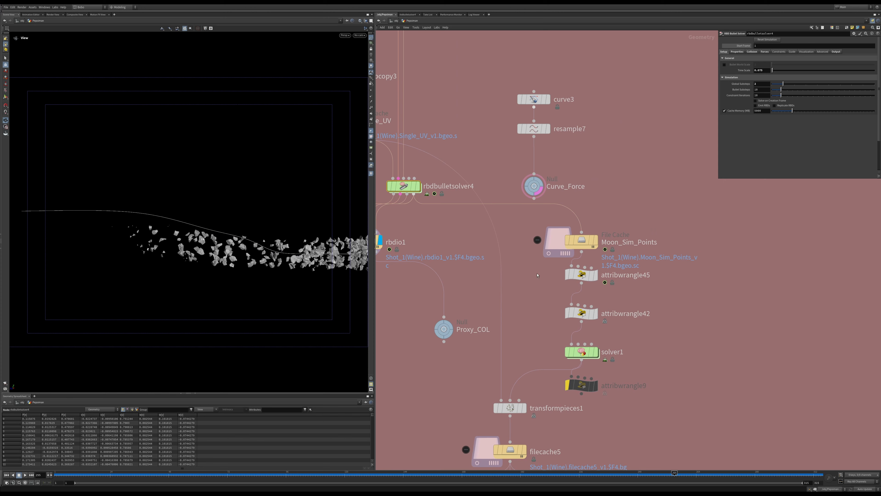
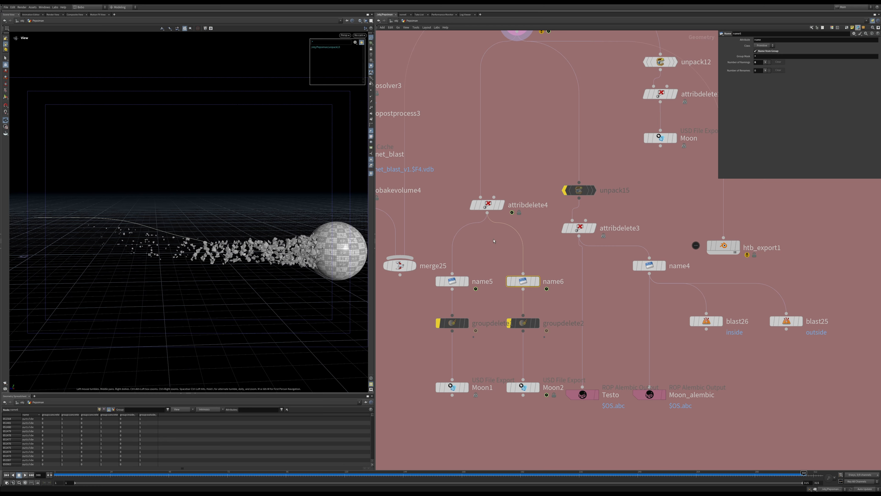
Step: Bypass the name6 node and review the name5 and name6 branches leading to the Moon1 and Moon2 exports
click(505, 263)
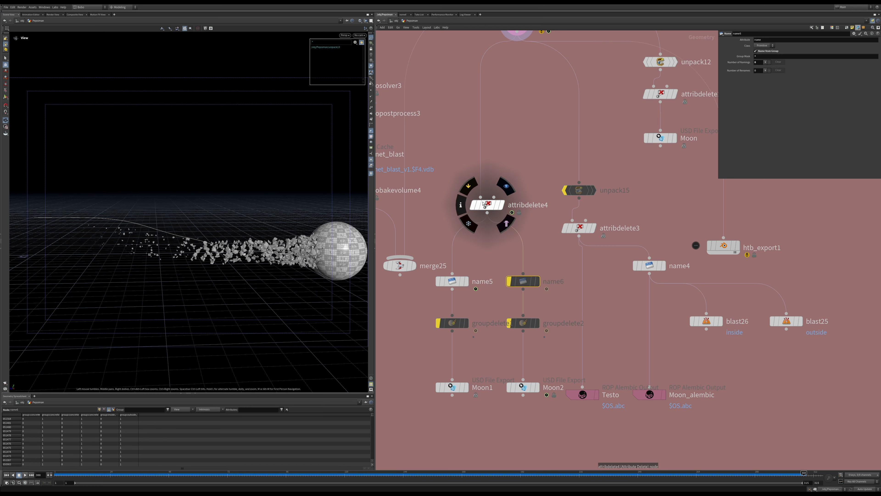
drag(505, 409, 554, 256)
drag(483, 263, 516, 272)
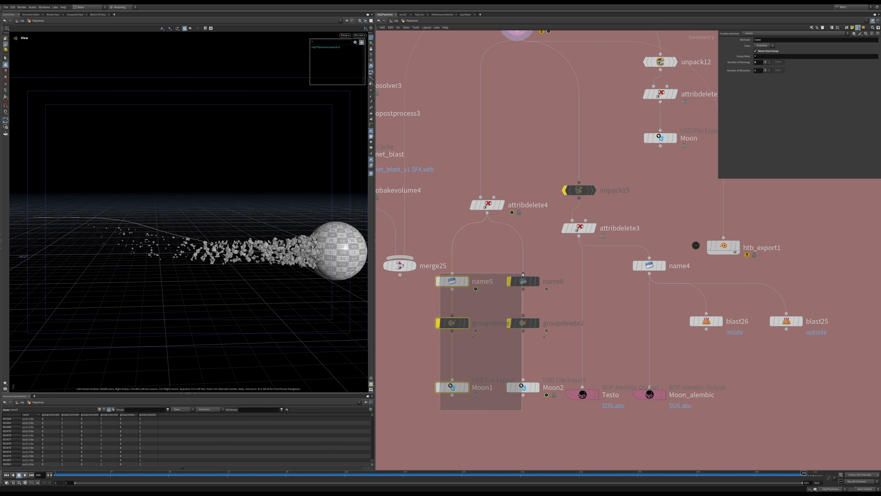
drag(452, 281, 473, 281)
drag(544, 281, 523, 282)
click(506, 303)
middle_drag(473, 338, 492, 335)
scroll(492, 336, down, 1)
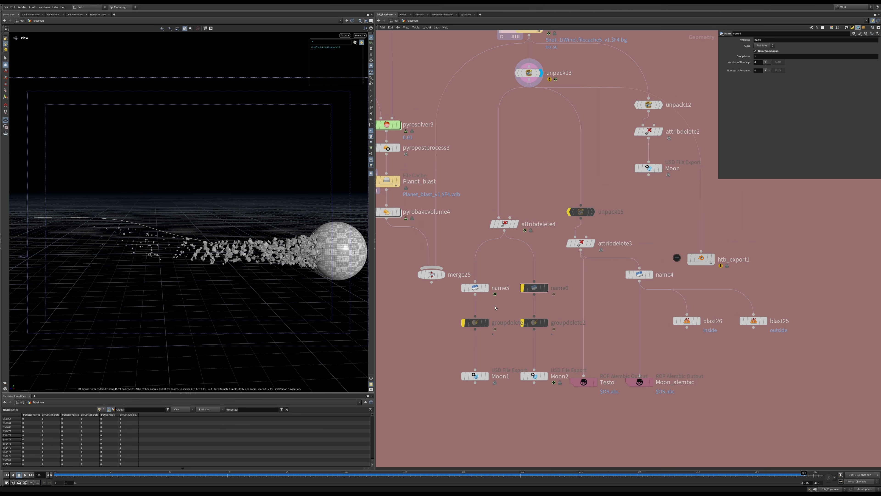
Step: Review the full moon network layout and examine the unpacked fragments around the moon's fracture up close
middle_drag(502, 255, 544, 283)
middle_drag(517, 155, 619, 360)
scroll(553, 215, down, 3)
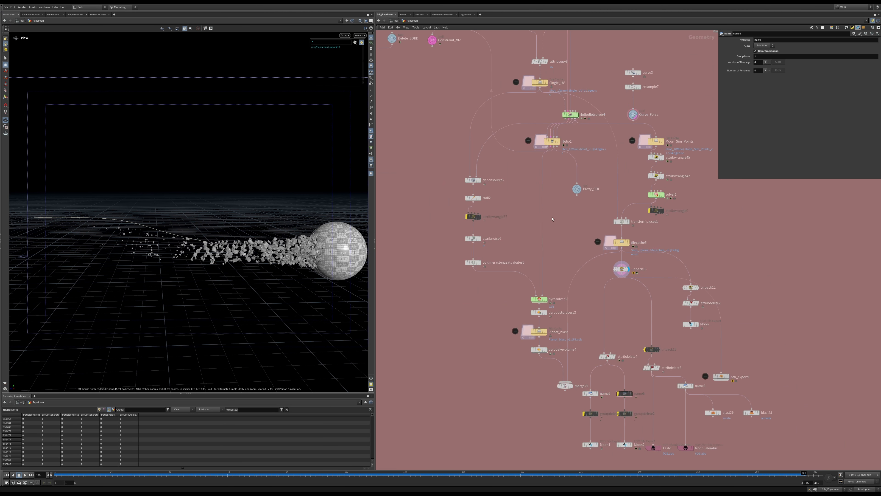
middle_drag(570, 181, 571, 209)
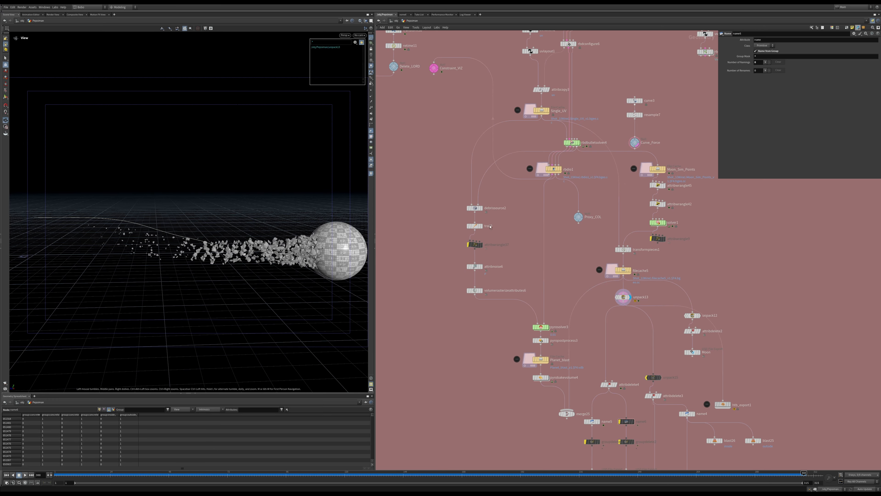
right_drag(338, 271, 298, 243)
drag(298, 243, 339, 248)
Step: Display debrissource2, scrub through the simulation to examine its emitted points, and display the trail result
middle_drag(527, 189, 525, 221)
scroll(540, 197, up, 2)
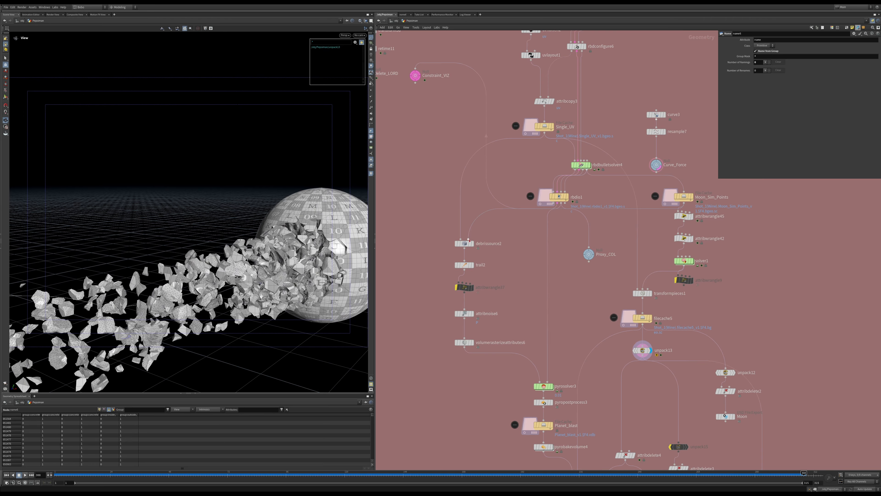
mouse_move(476, 247)
click(467, 248)
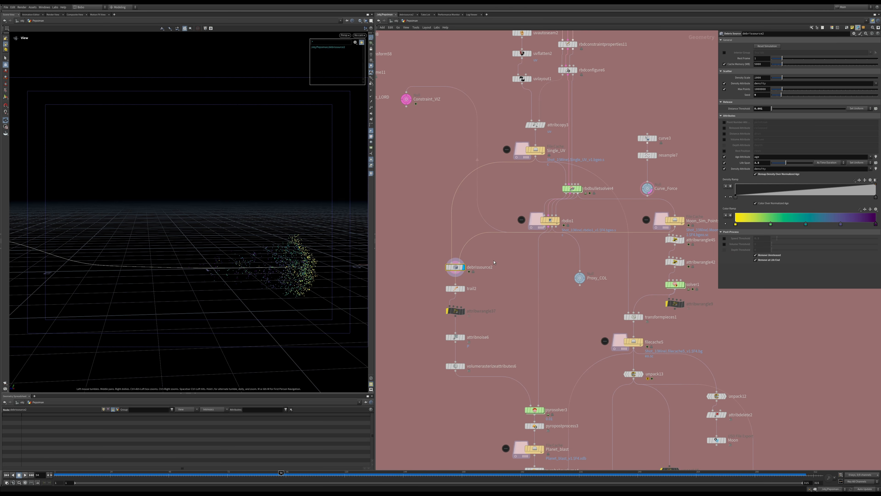
mouse_move(291, 306)
mouse_down()
mouse_move(283, 263)
mouse_move(295, 268)
mouse_move(304, 299)
mouse_up()
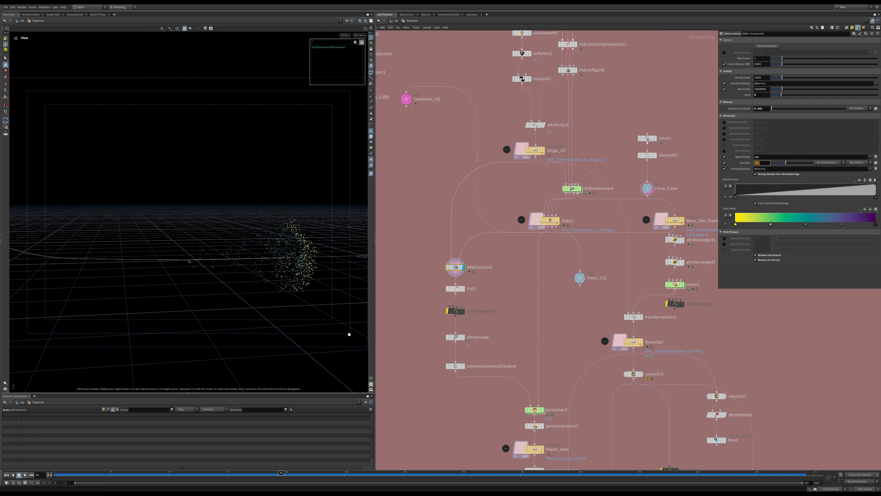
drag(98, 475, 496, 473)
click(463, 289)
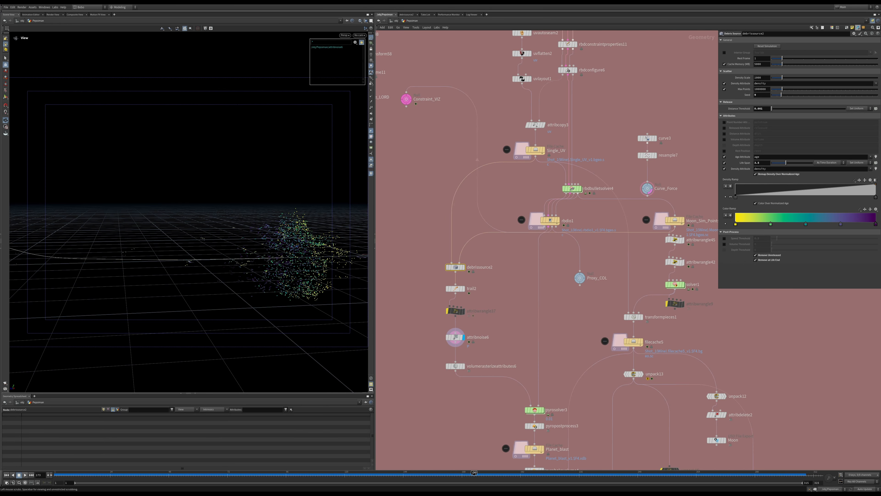
Step: Display the Planet_blast cache, followed by pyrobakevolume4, and scrub through the frames to examine the smoke trail
middle_drag(516, 347, 482, 287)
mouse_move(510, 391)
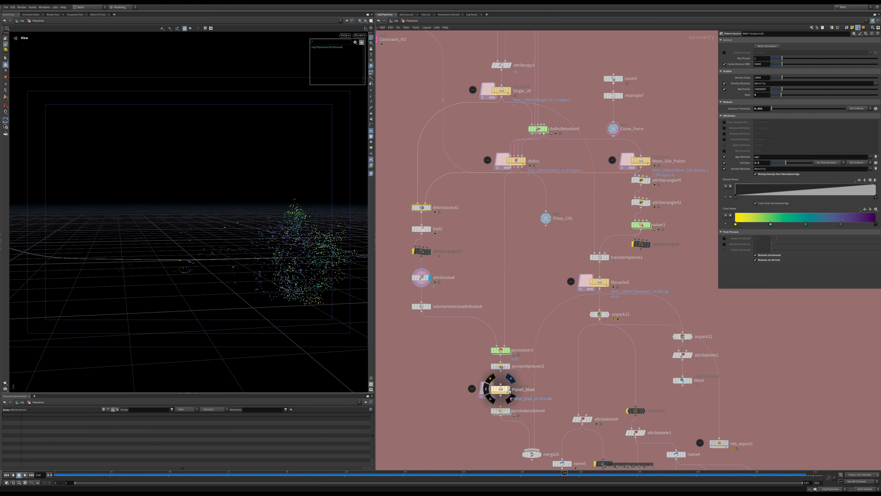
click(510, 378)
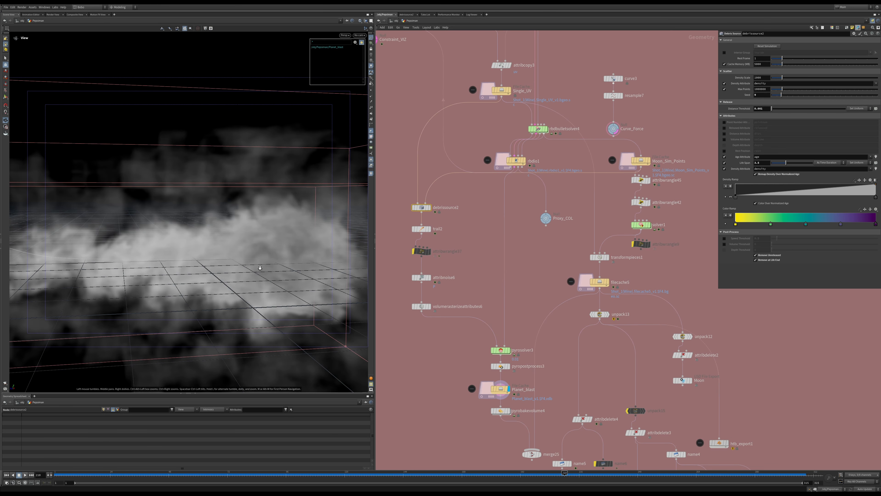
right_drag(259, 267, 311, 331)
click(509, 411)
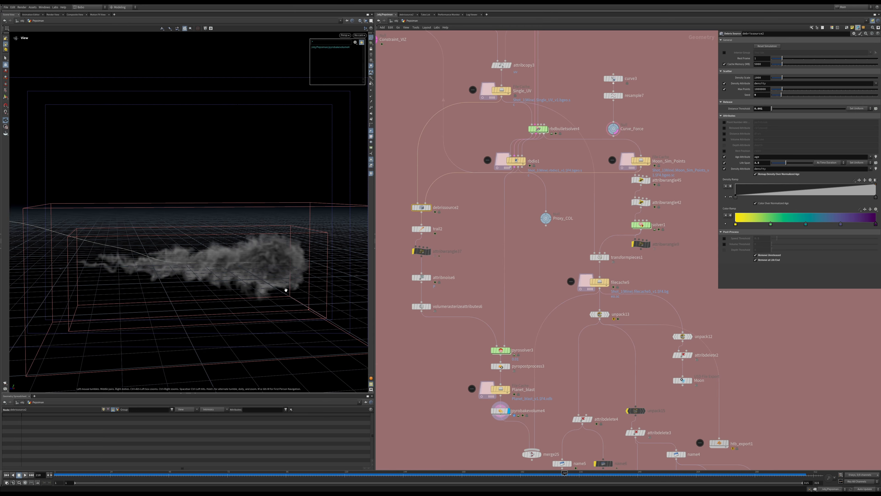
drag(78, 475, 706, 474)
Step: Return to the export branches below unpack13 and examine Moon2's USD File Export settings
middle_drag(610, 406, 560, 331)
scroll(560, 332, down, 8)
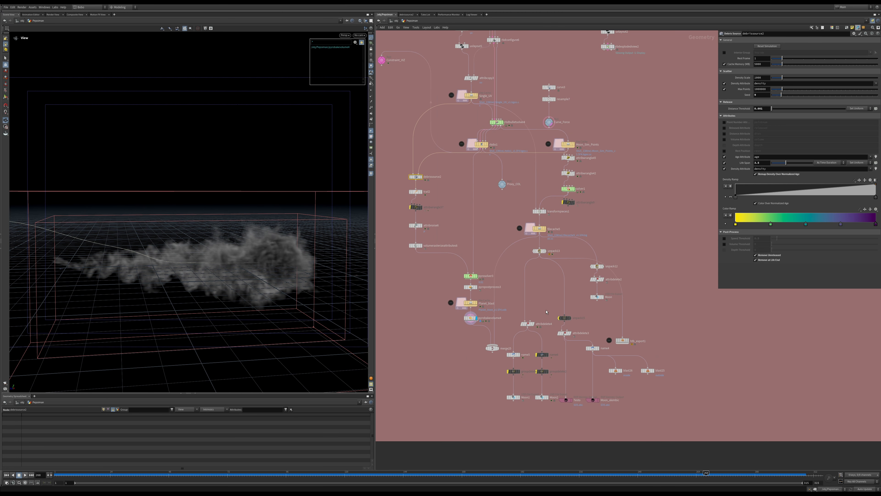
middle_drag(551, 301, 543, 335)
scroll(543, 336, up, 6)
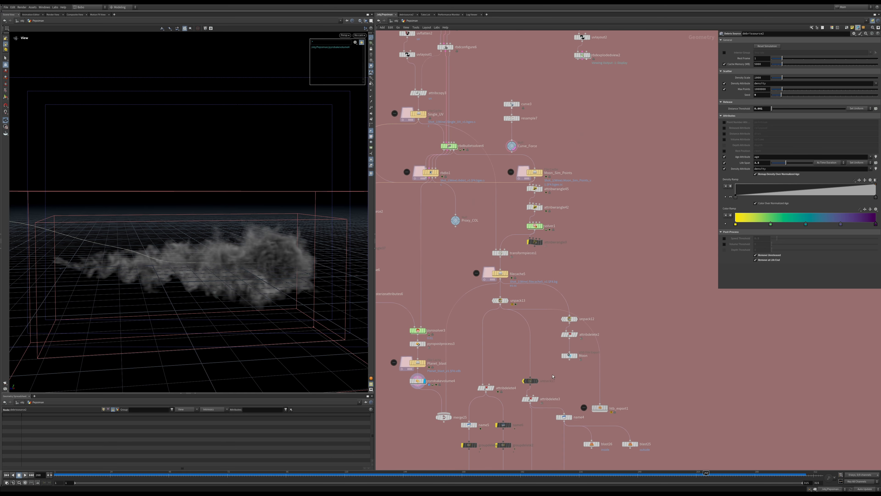
drag(482, 393, 537, 406)
scroll(542, 406, up, 3)
click(552, 418)
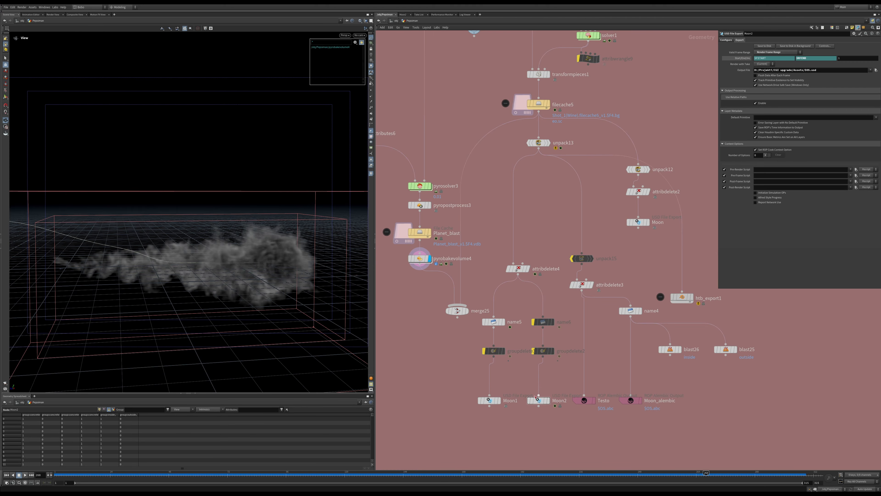
Step: Examine name5's name-from-group settings and the branch that leads to the Moon1 export
drag(536, 400, 498, 403)
drag(473, 335, 518, 319)
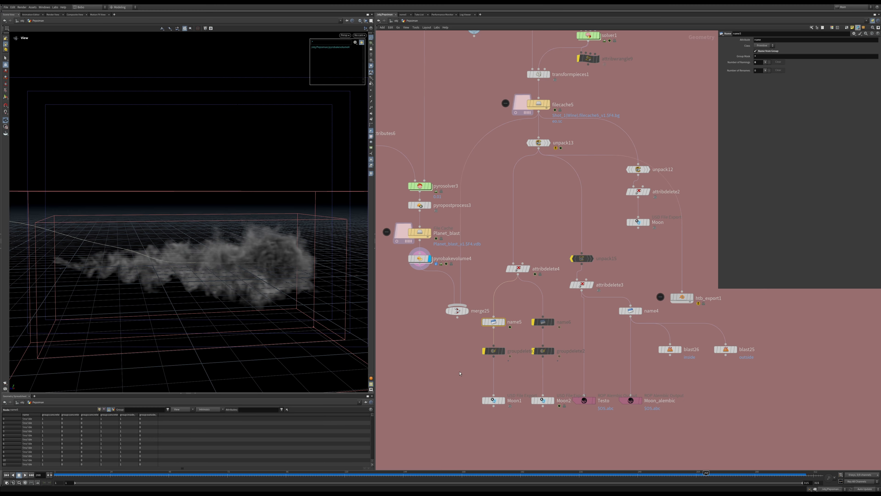
drag(462, 346, 498, 408)
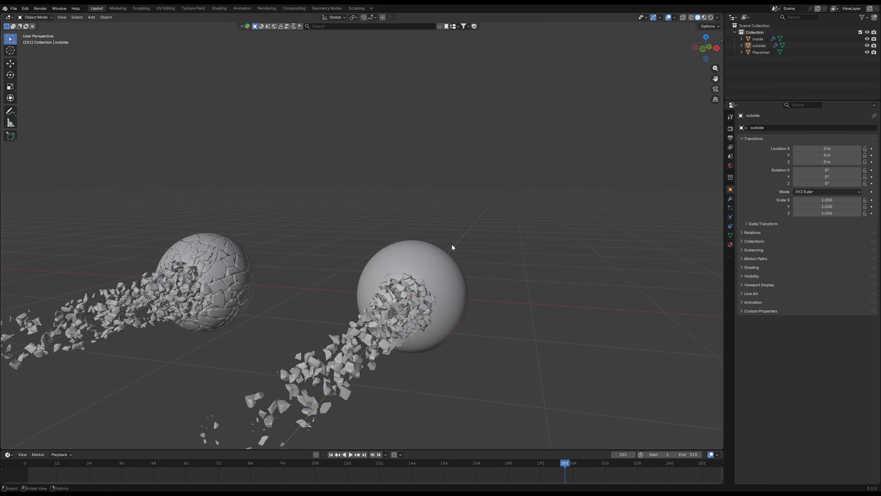
Step: Switch to Blender, orbit around the two imported moons and select the outside object
middle_drag(329, 233, 377, 366)
click(322, 228)
scroll(441, 352, down, 4)
middle_drag(446, 283, 470, 299)
click(425, 284)
scroll(430, 315, up, 3)
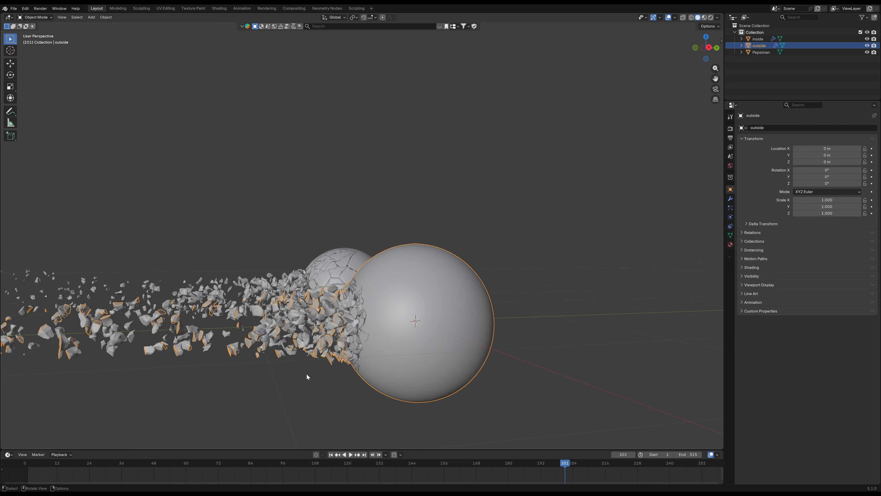
Step: Try moving the outside shell away from the inside pieces to show that they are separate objects
click(306, 375)
click(292, 330)
click(443, 309)
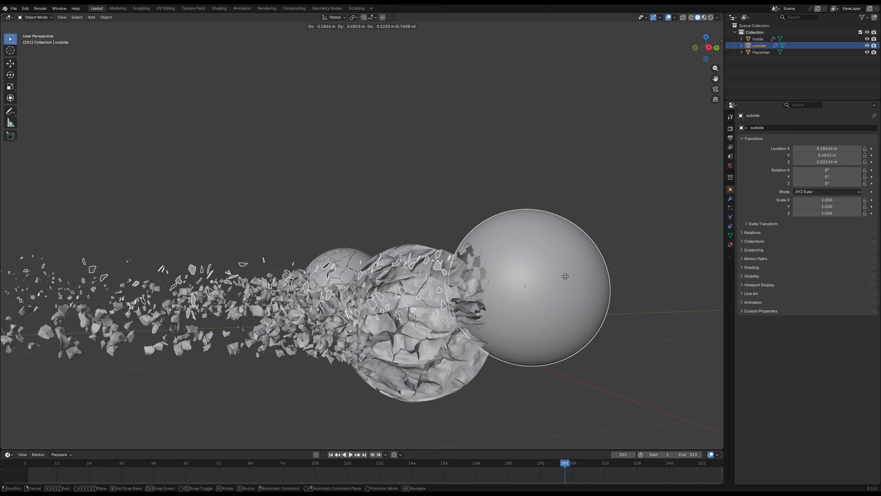
click(398, 267)
middle_drag(560, 311, 557, 310)
click(556, 311)
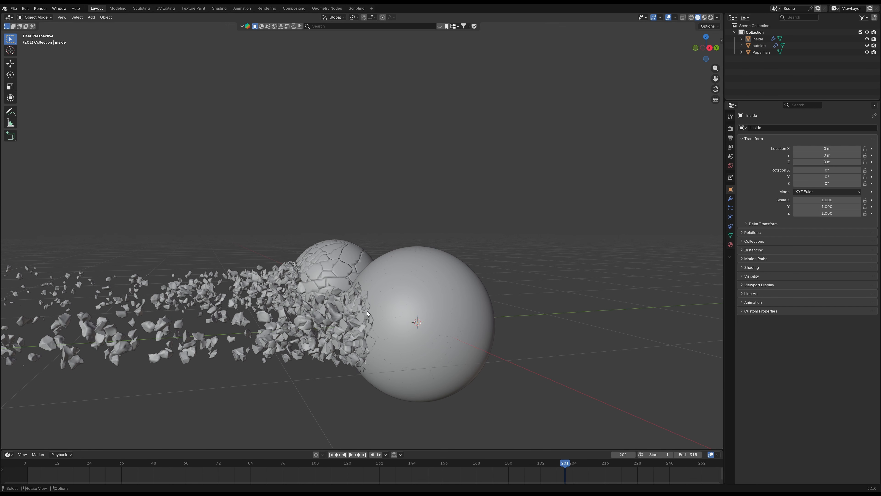
Step: Orbit to the Pepsiman moon and select it
click(331, 311)
middle_drag(323, 250, 311, 301)
click(348, 251)
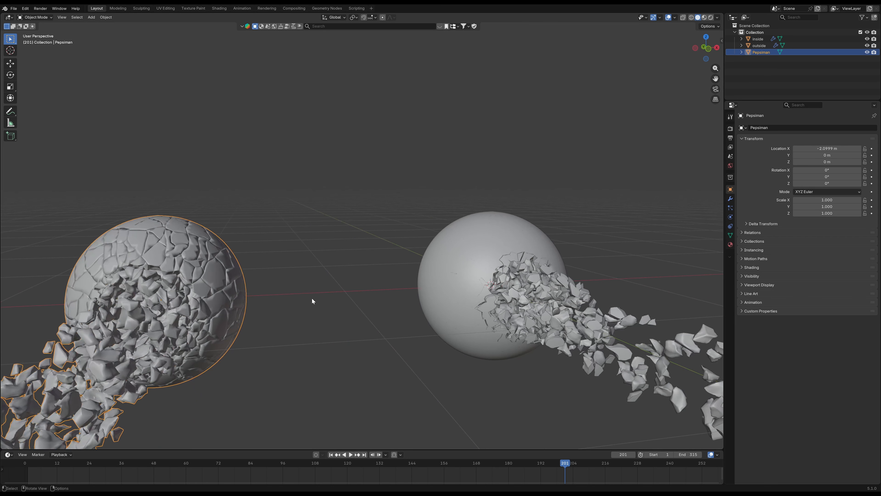
Step: Try flat shading, followed by smooth shading, on the Pepsiman moon
right_click(197, 278)
click(194, 287)
middle_drag(194, 287, 392, 276)
right_click(392, 276)
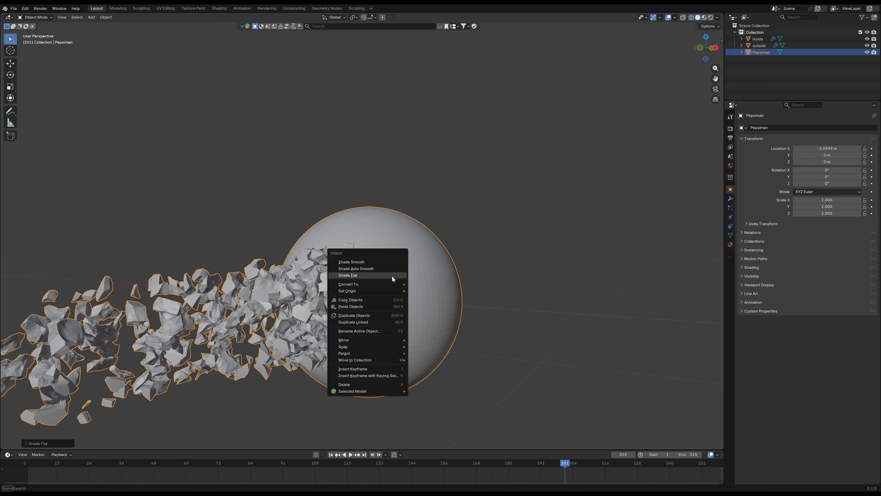
click(387, 262)
Step: Apply Shade Auto Smooth to the Pepsiman moon and set its Smooth by Angle angle to about 19°
right_click(401, 278)
click(399, 279)
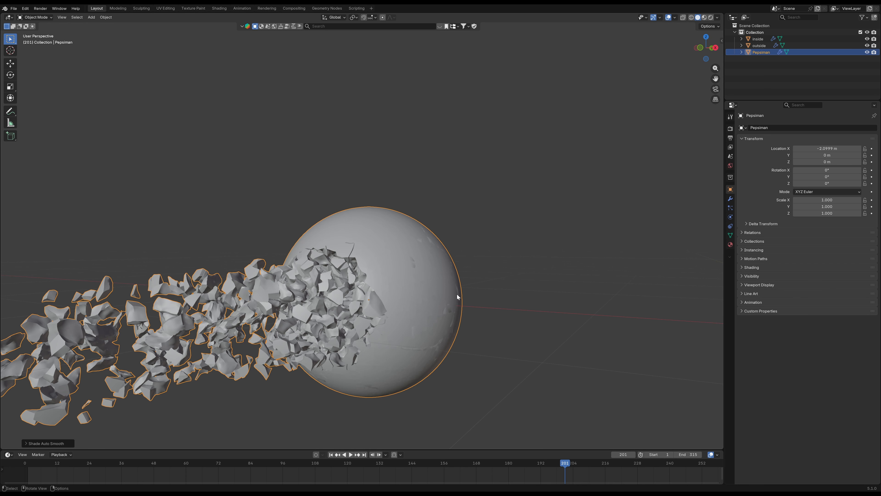
click(730, 199)
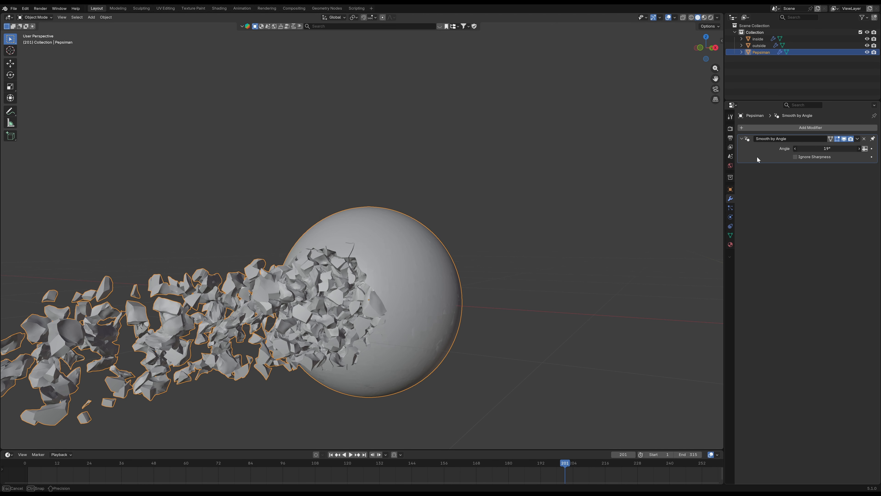
drag(827, 148, 826, 148)
Step: Select the inside object of the split moon and apply Shade Auto Smooth to it
scroll(379, 258, down, 6)
middle_drag(379, 257, 381, 233)
click(572, 252)
middle_drag(598, 252, 572, 256)
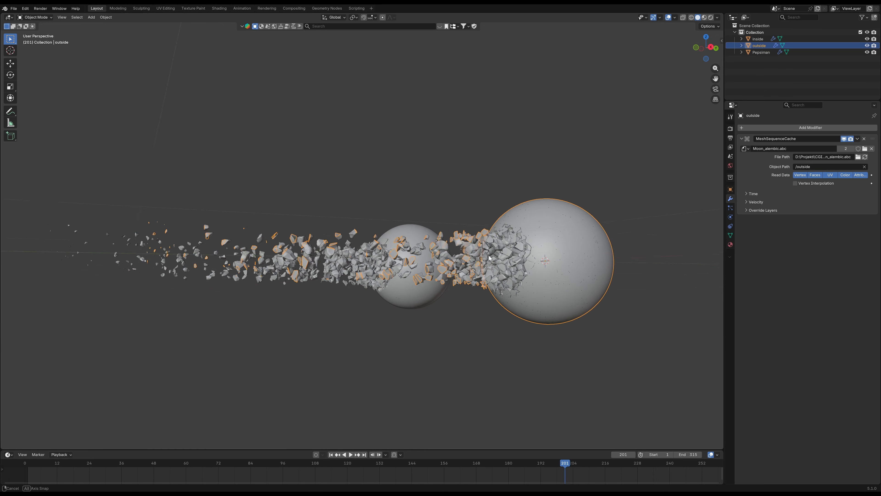
scroll(489, 254, up, 3)
click(475, 283)
right_click(476, 282)
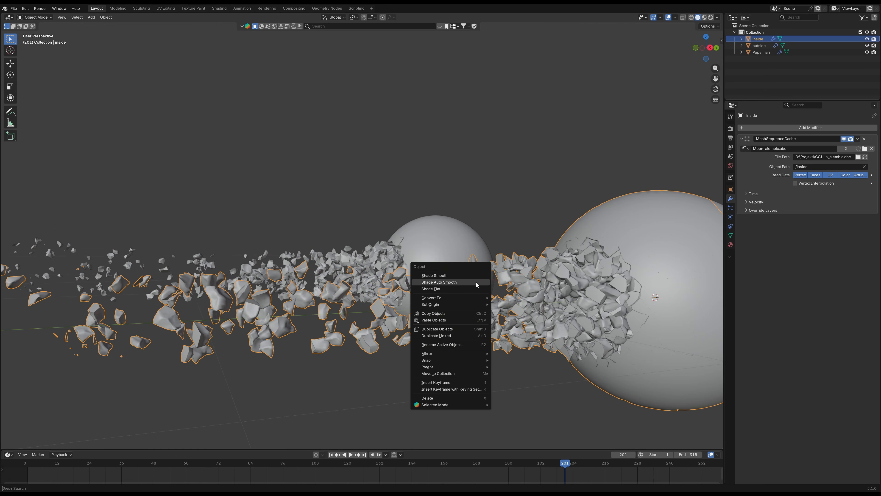
click(437, 282)
Step: Select the outside object, open its materials and select the outside material slot
middle_drag(531, 373, 602, 316)
click(437, 390)
click(601, 316)
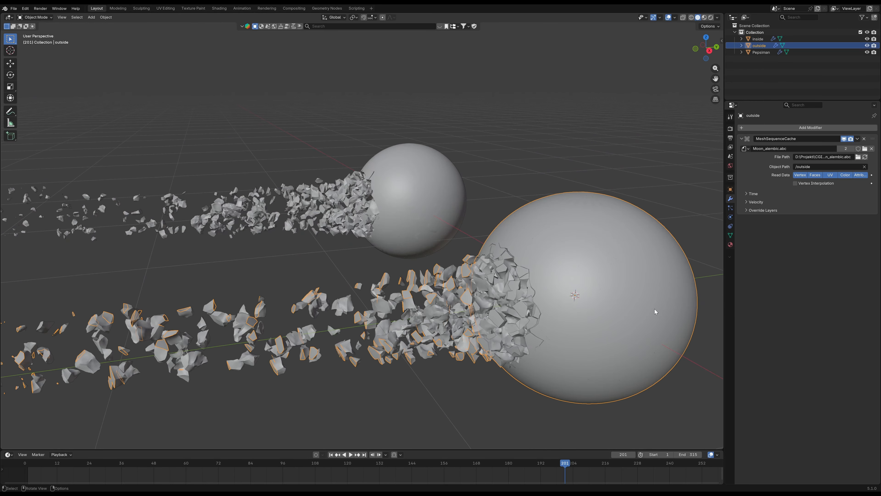
click(730, 245)
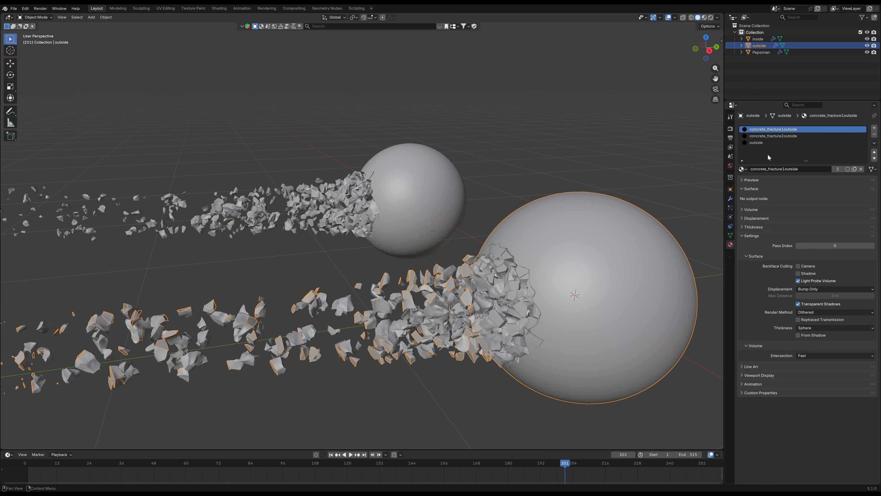
click(765, 143)
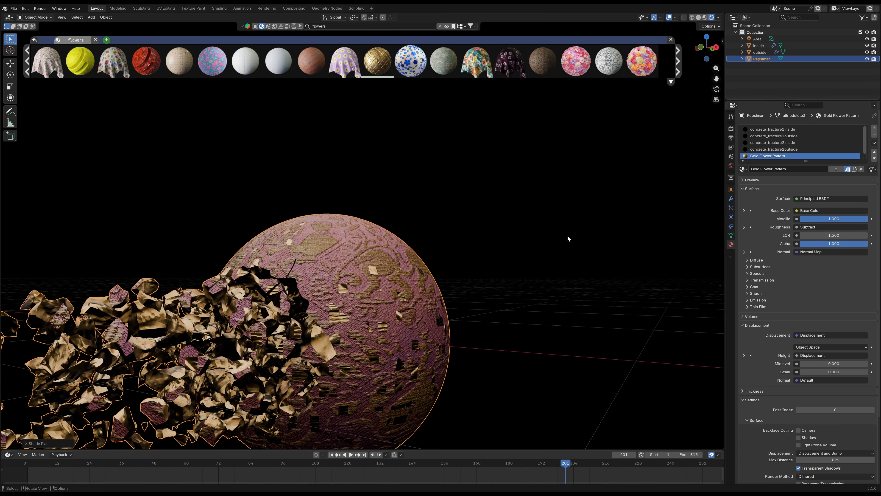
Step: Orbit to view both textured moons and select them together with the area light
middle_drag(566, 235, 410, 244)
drag(352, 173, 558, 344)
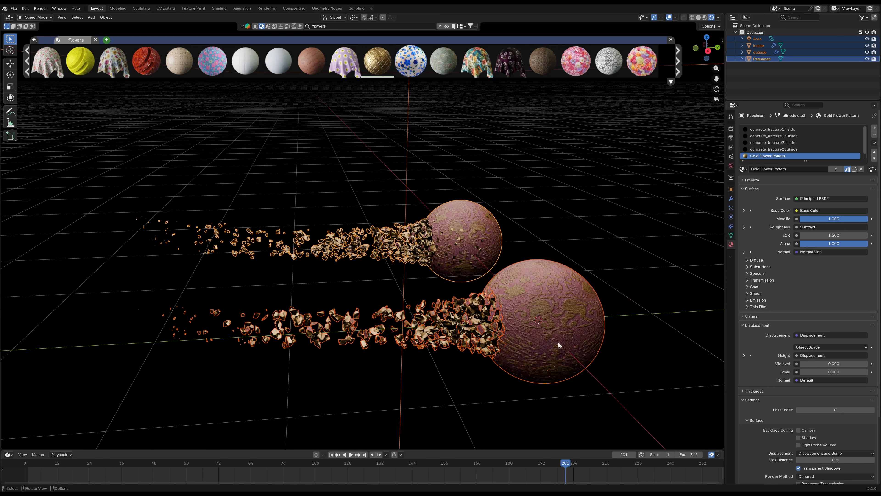
Step: Delete the selected moons and area light from the scene
key(Delete)
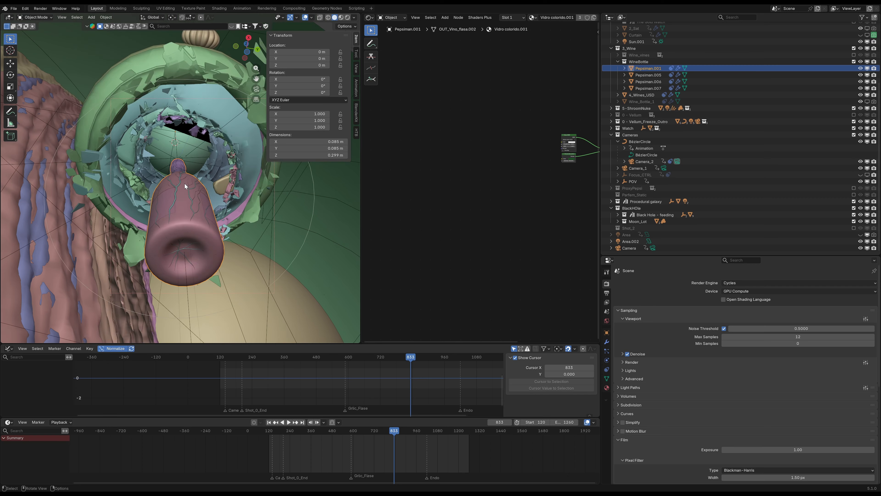
Step: Examine the wine bottle and shattered watch in the rendered view, from close up to the surrounding black hole scene
scroll(198, 176, down, 5)
key(KP_0)
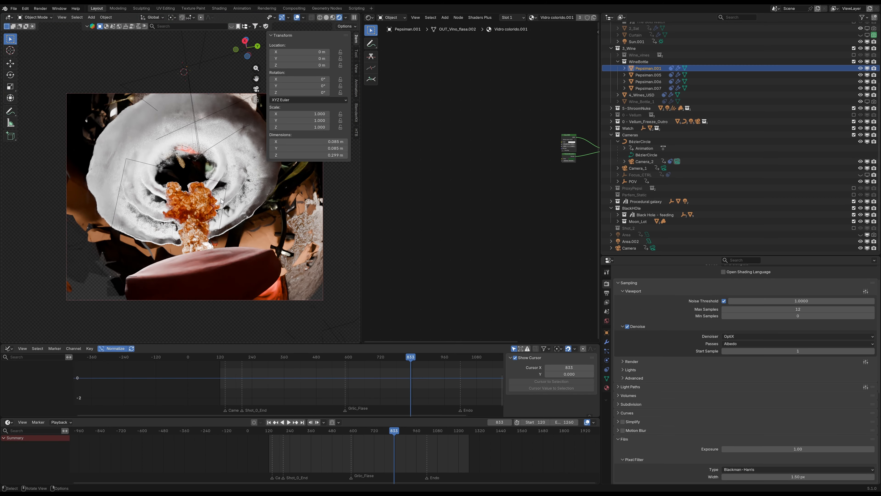
scroll(222, 200, down, 3)
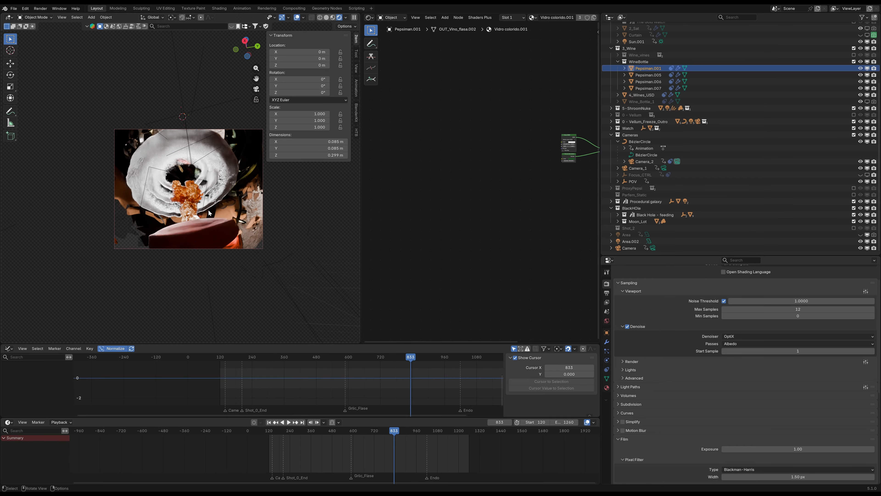
scroll(208, 210, down, 2)
middle_drag(207, 211, 221, 236)
scroll(210, 215, down, 4)
scroll(221, 224, down, 5)
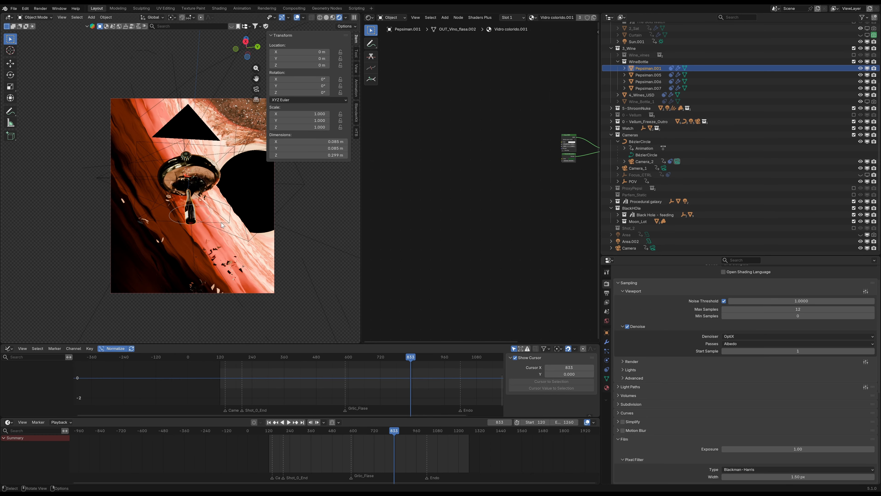
Step: Examine the rendered planet and black hole against the galaxy from different angles
scroll(205, 230, up, 2)
scroll(206, 231, up, 3)
middle_drag(208, 261, 177, 214)
scroll(202, 200, down, 6)
scroll(231, 193, down, 3)
middle_drag(231, 193, 204, 235)
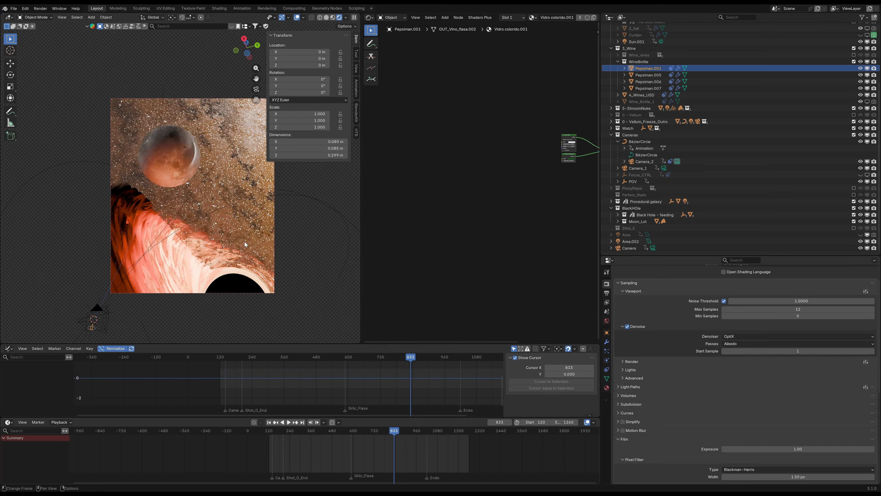
Step: Go to frame 992 and inspect the planet's debris trail and the objects around the black hole
key(Up)
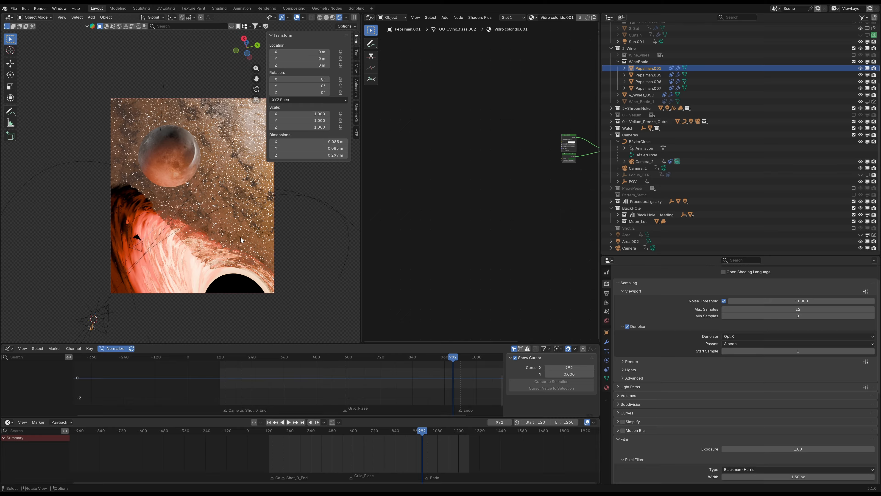
middle_drag(199, 227, 219, 226)
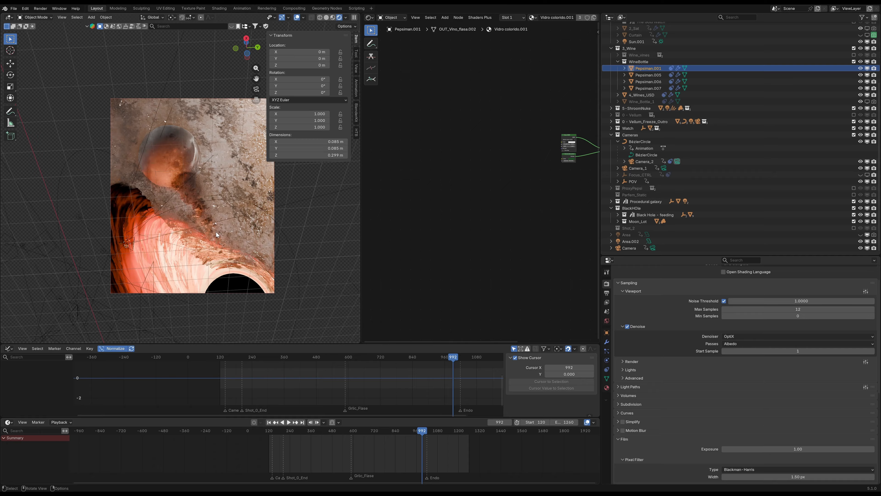
scroll(212, 235, up, 5)
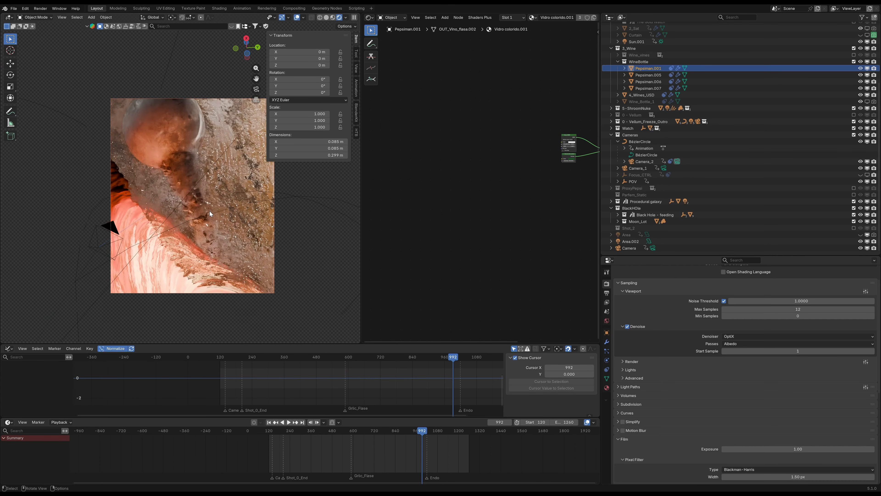
shift+middle_drag(210, 214, 240, 229)
middle_drag(233, 194, 204, 200)
key(ctrl+z)
key(ctrl+z)
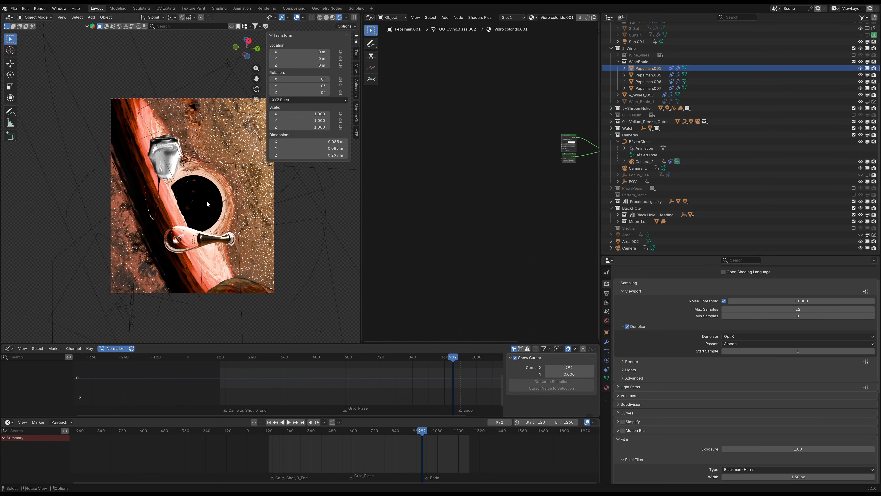
middle_drag(207, 203, 235, 202)
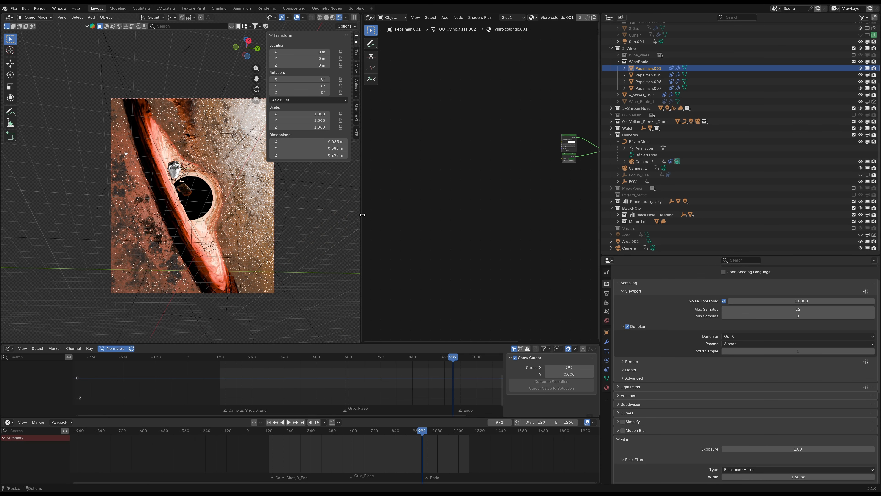
Step: Switch to the Scripting workspace and select the watch's shattered glass for inspection
click(357, 10)
scroll(185, 166, down, 5)
middle_drag(178, 167, 153, 204)
click(143, 213)
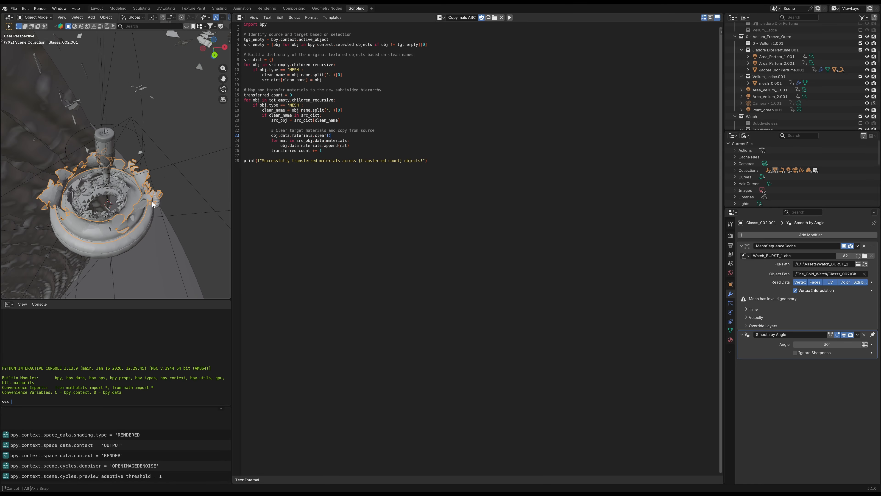
middle_drag(83, 220, 115, 214)
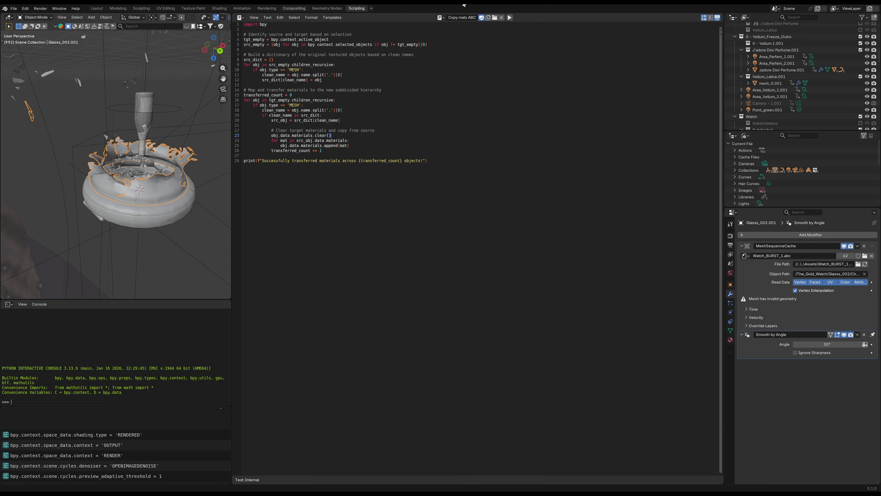
Step: Review the lines of the Copy mats ABC script that define the target and source from the active and selected objects
click(441, 18)
drag(280, 40, 335, 43)
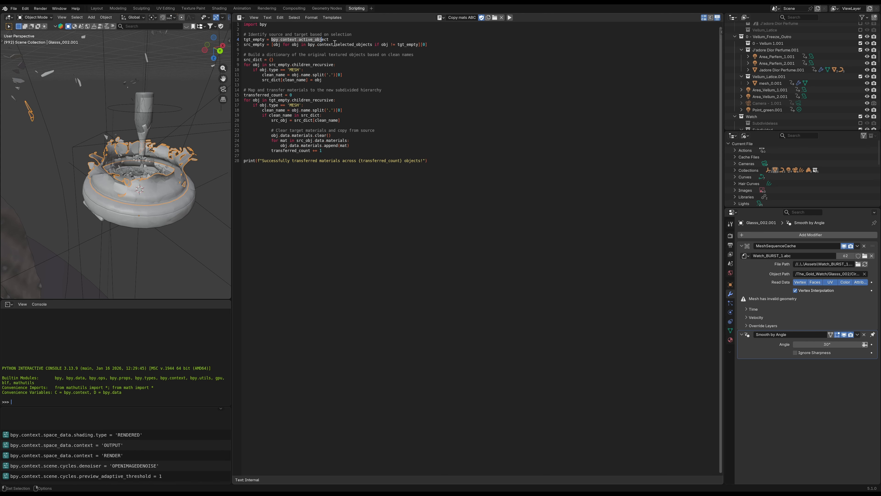
drag(272, 48, 369, 48)
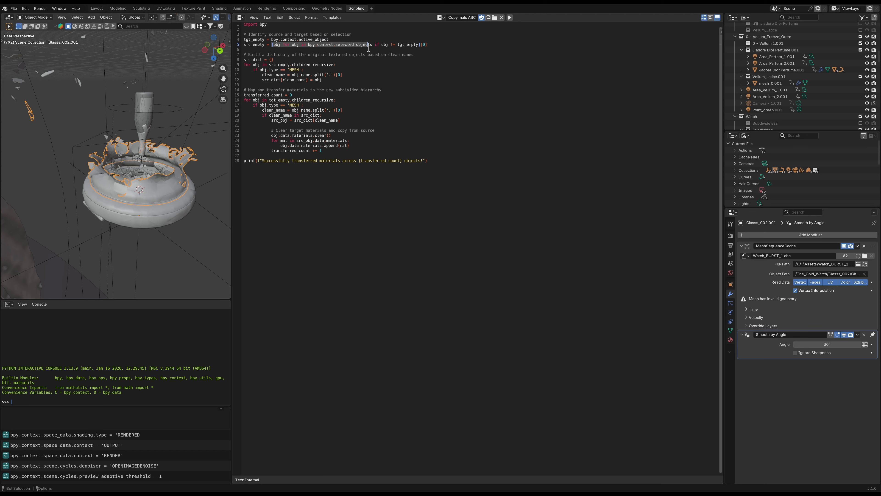